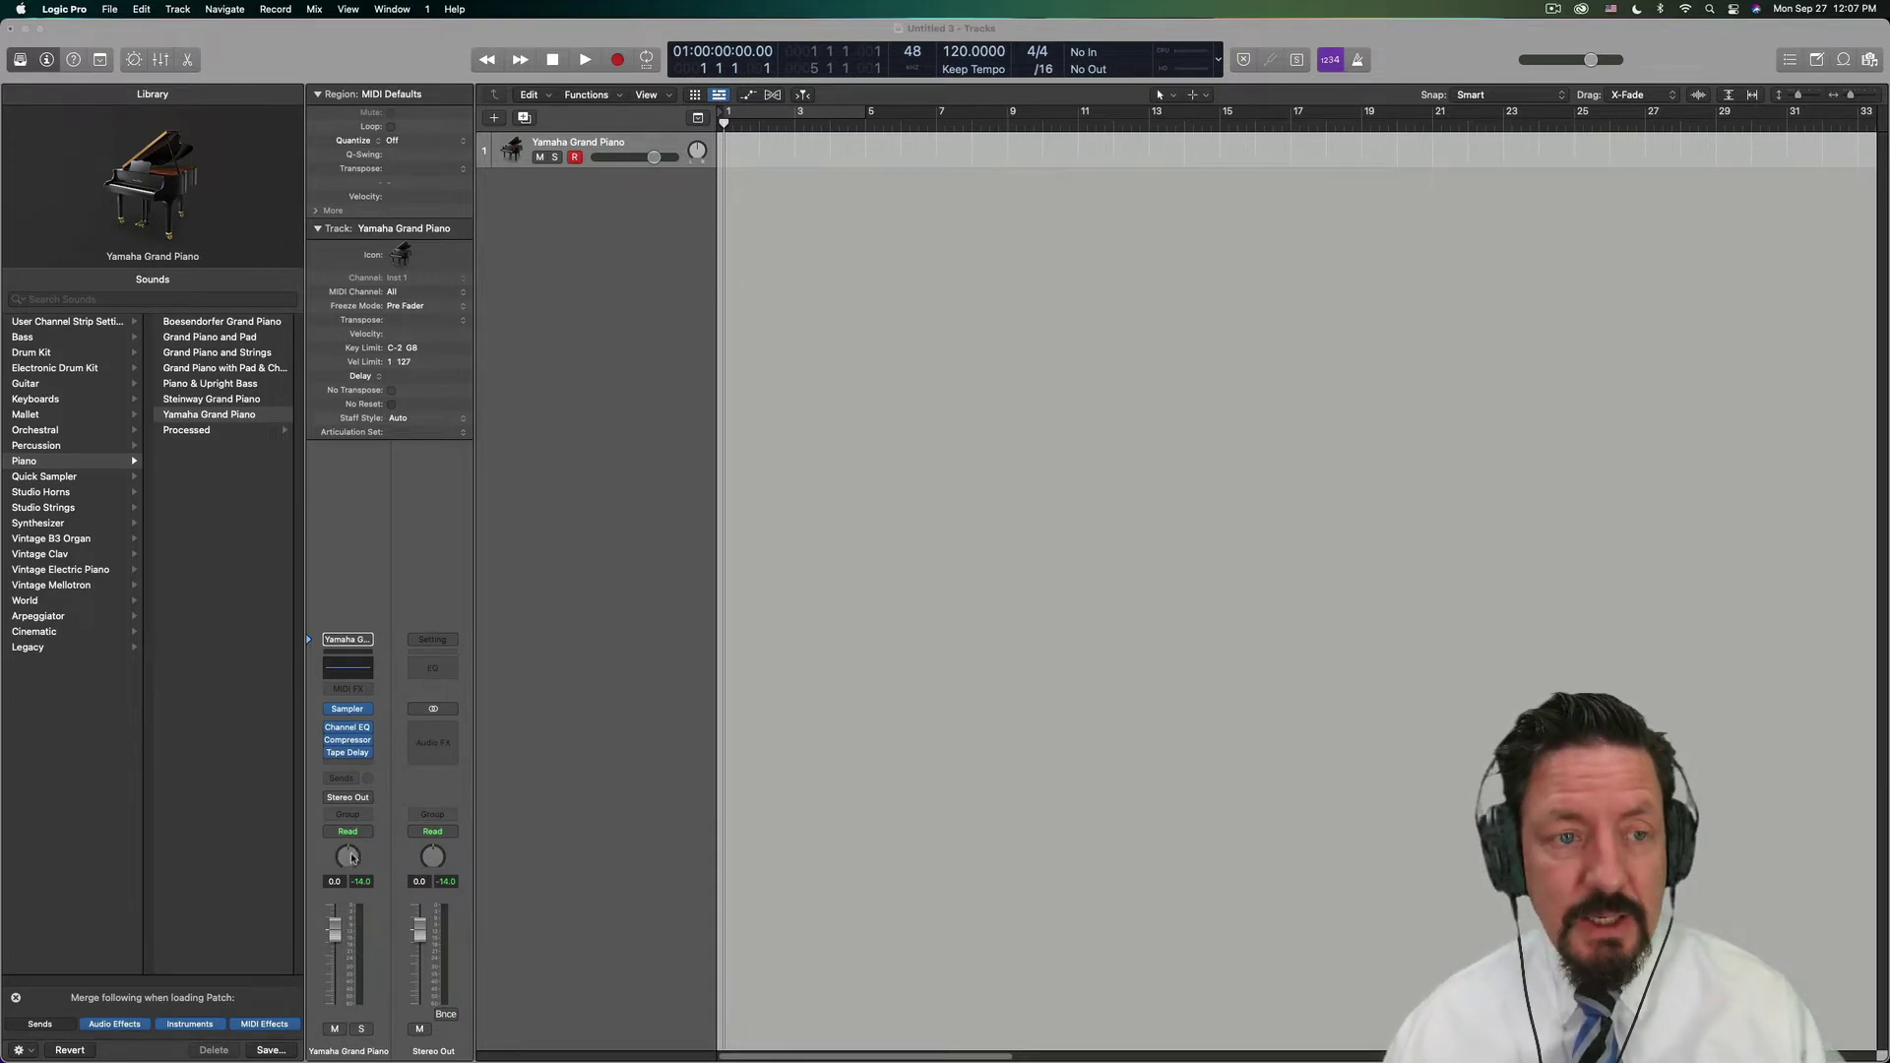
{"action": "left_click_drag", "start_coordinate": [349, 858], "coordinate": [349, 921]}
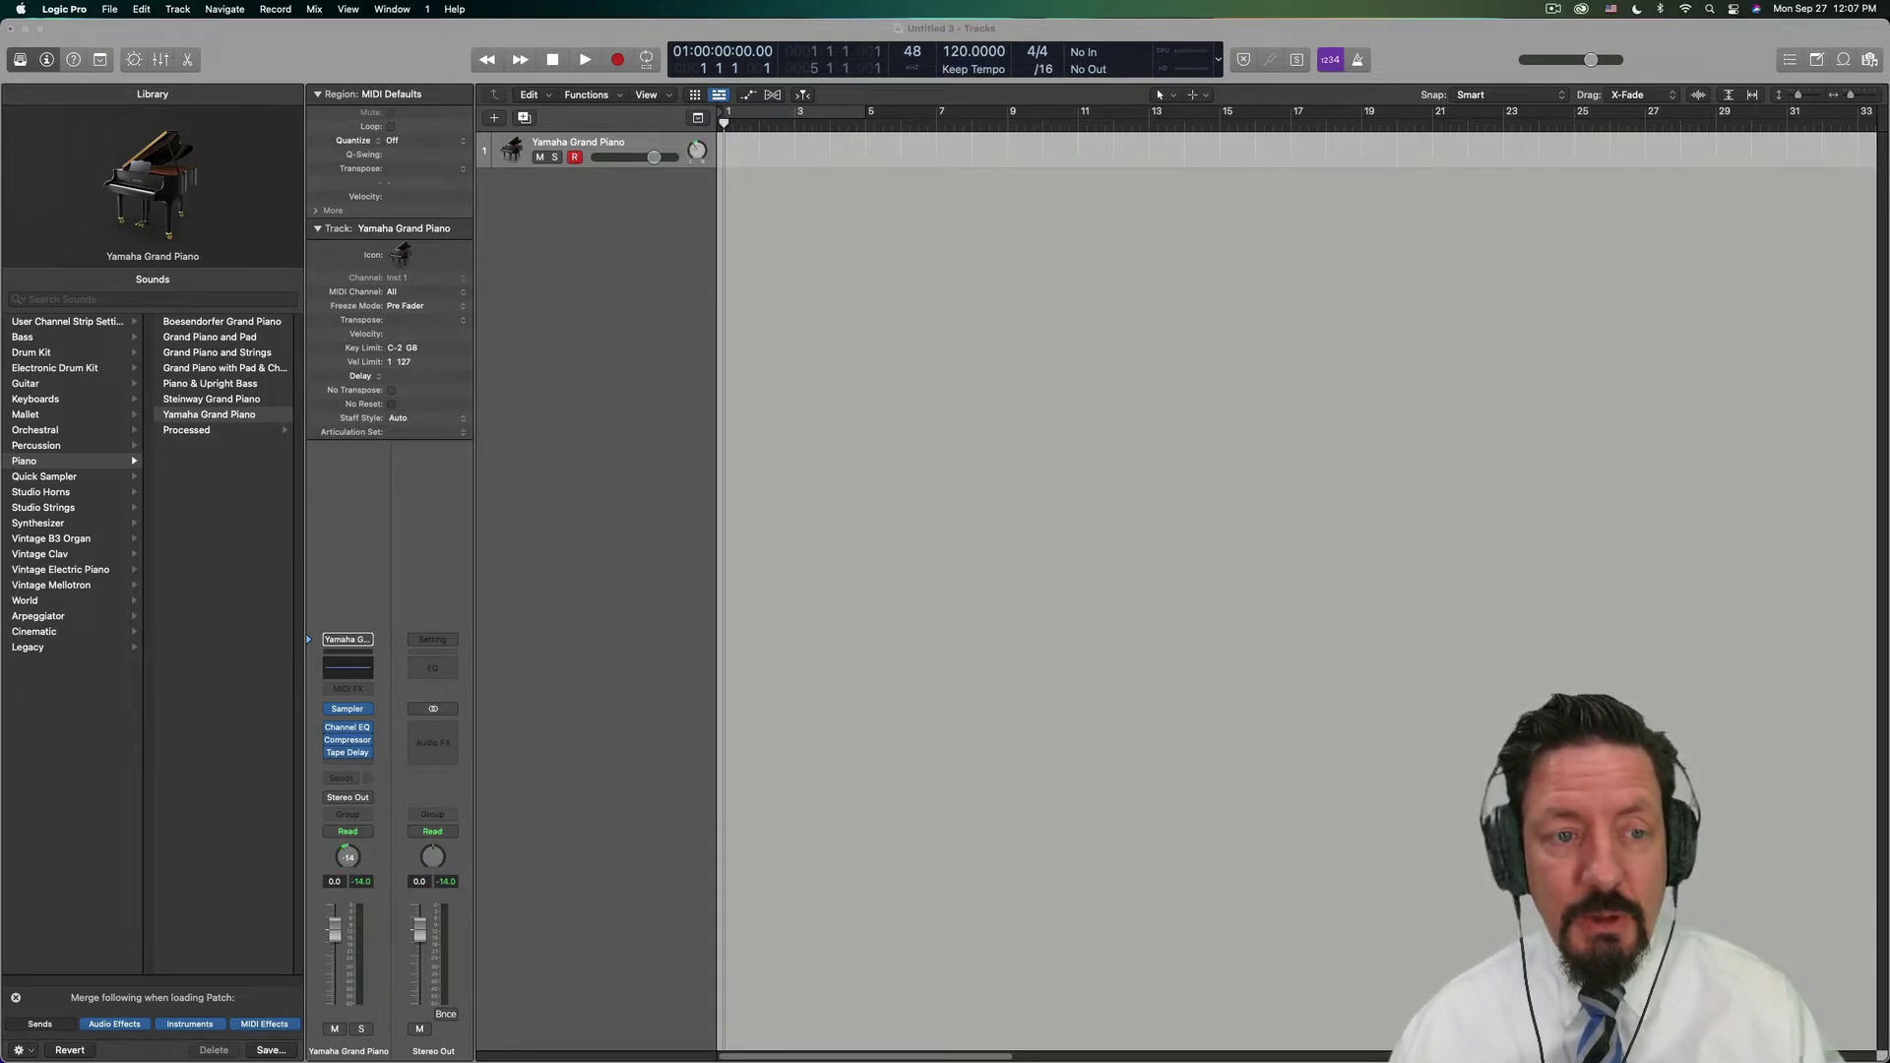
{"action": "left_click", "coordinate": [356, 931]}
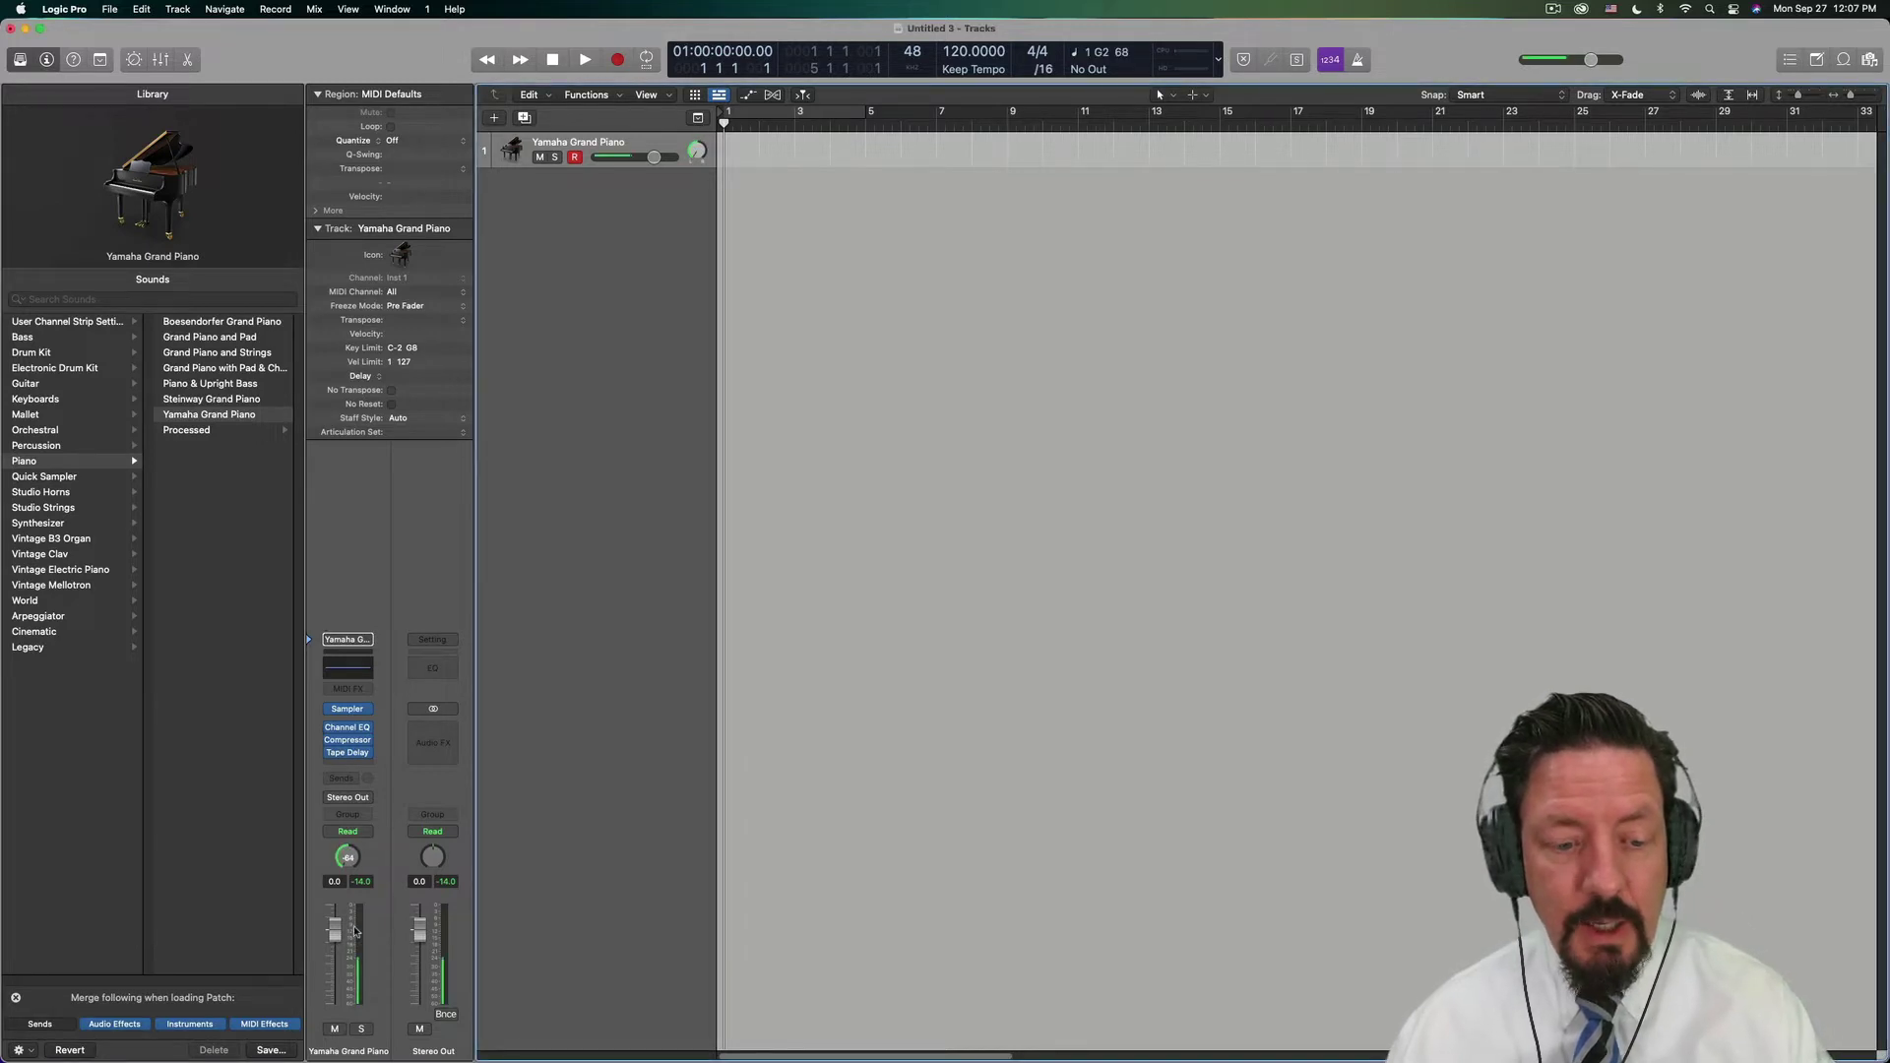
{"action": "left_click_drag", "start_coordinate": [356, 867], "coordinate": [356, 798]}
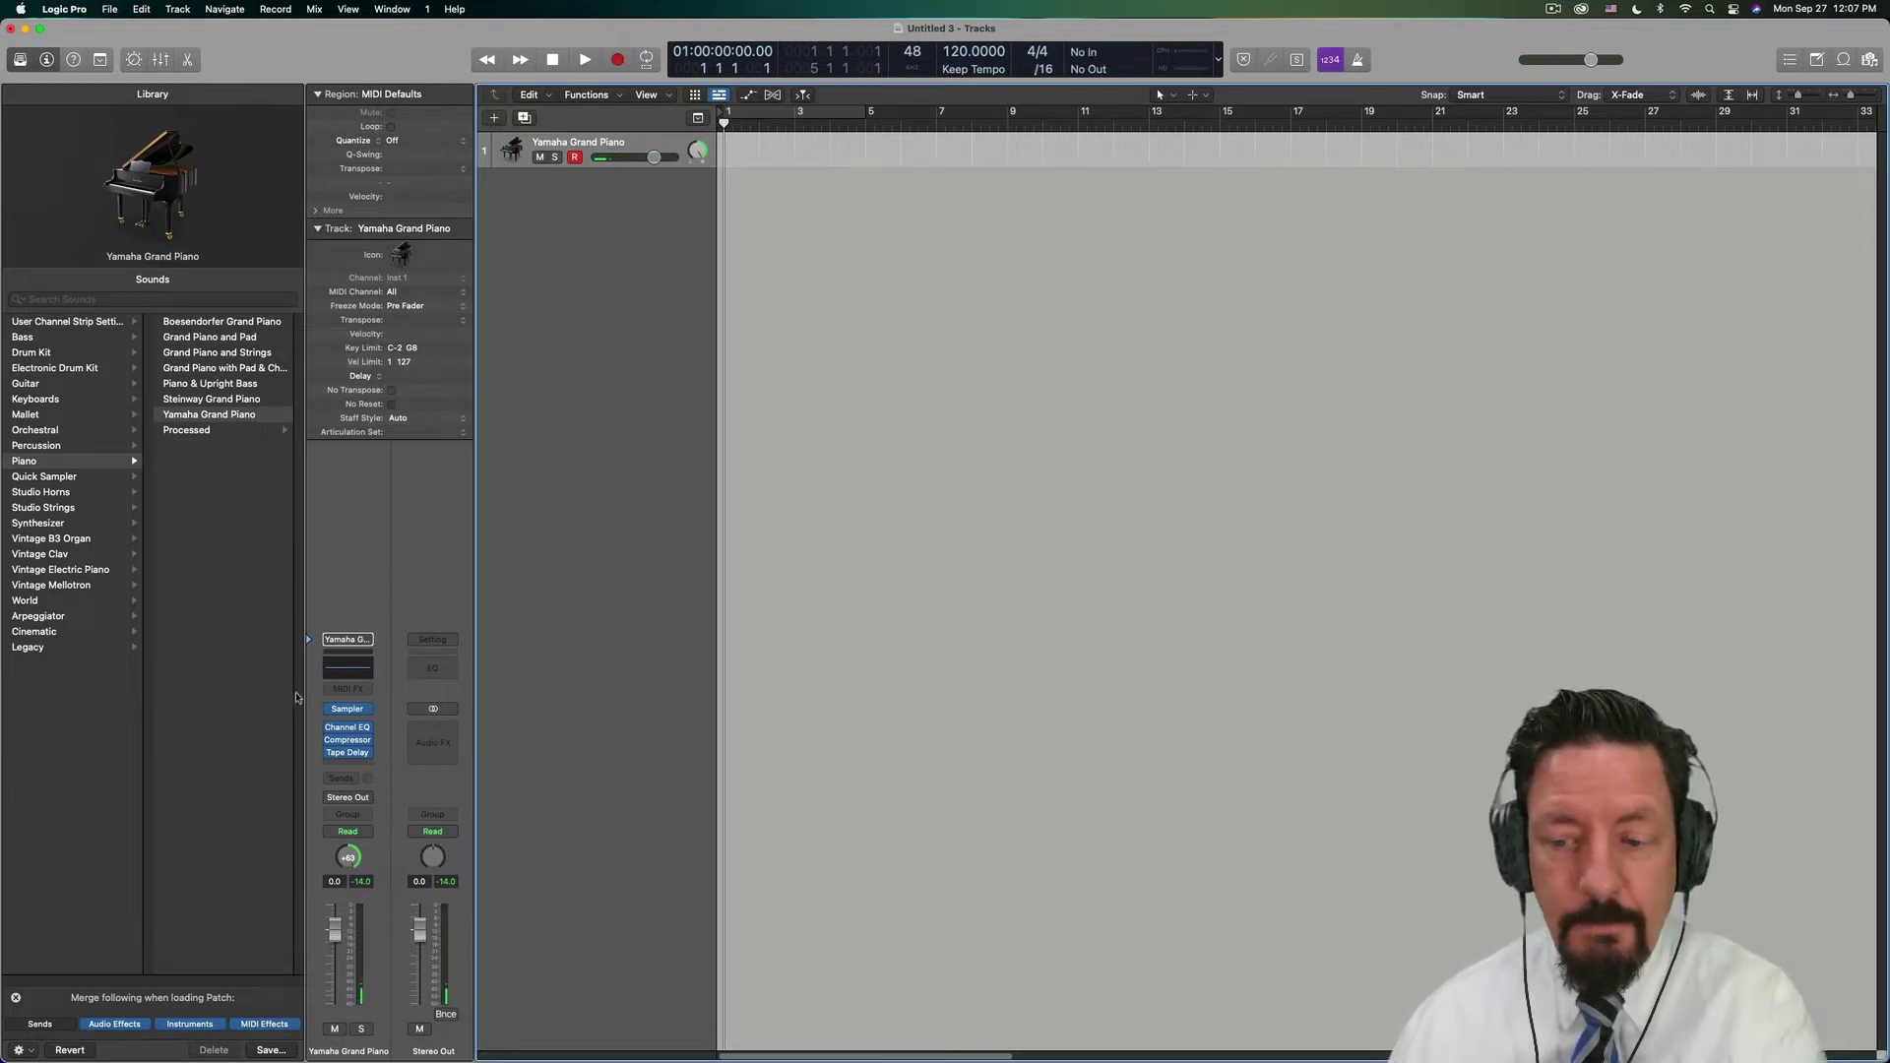
{"action": "left_click", "coordinate": [346, 854], "text": "alt"}
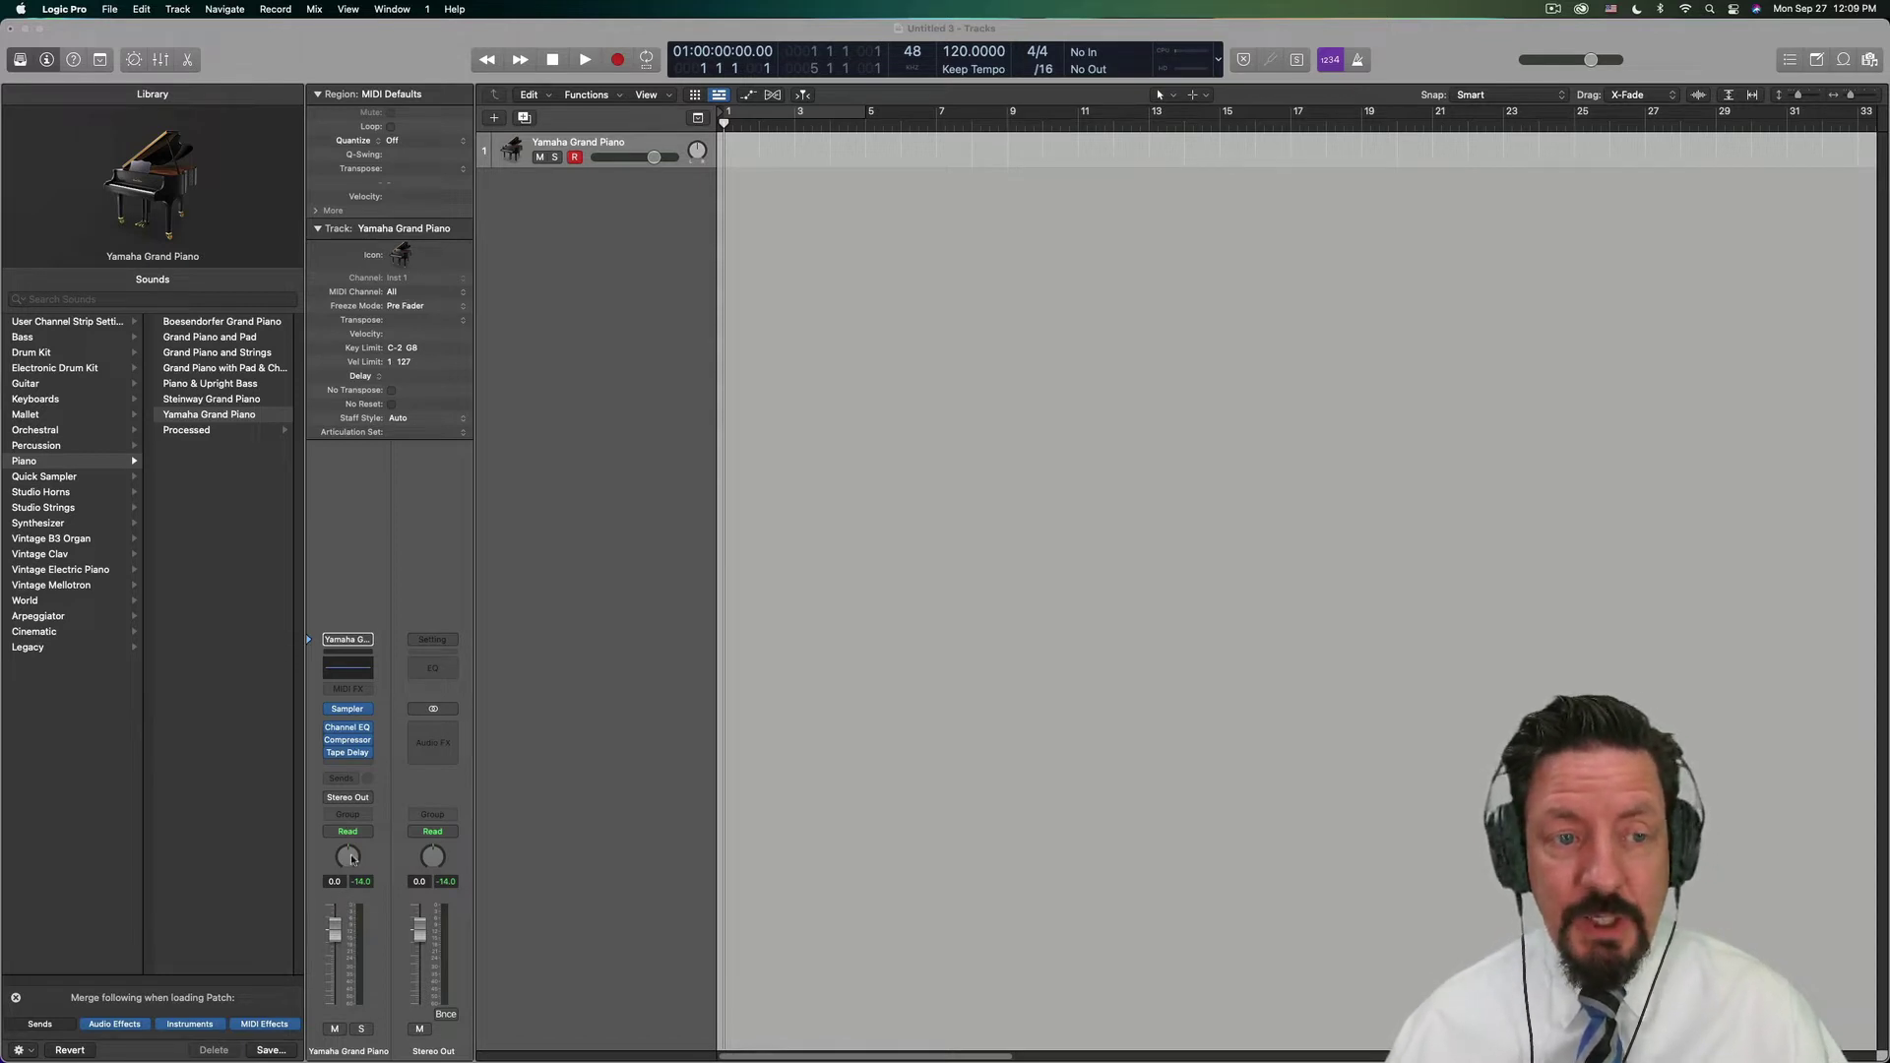
Switch the piano's pan to Stereo Pan, swing it left to -34, then settle near -4
{"action": "right_click", "coordinate": [351, 859]}
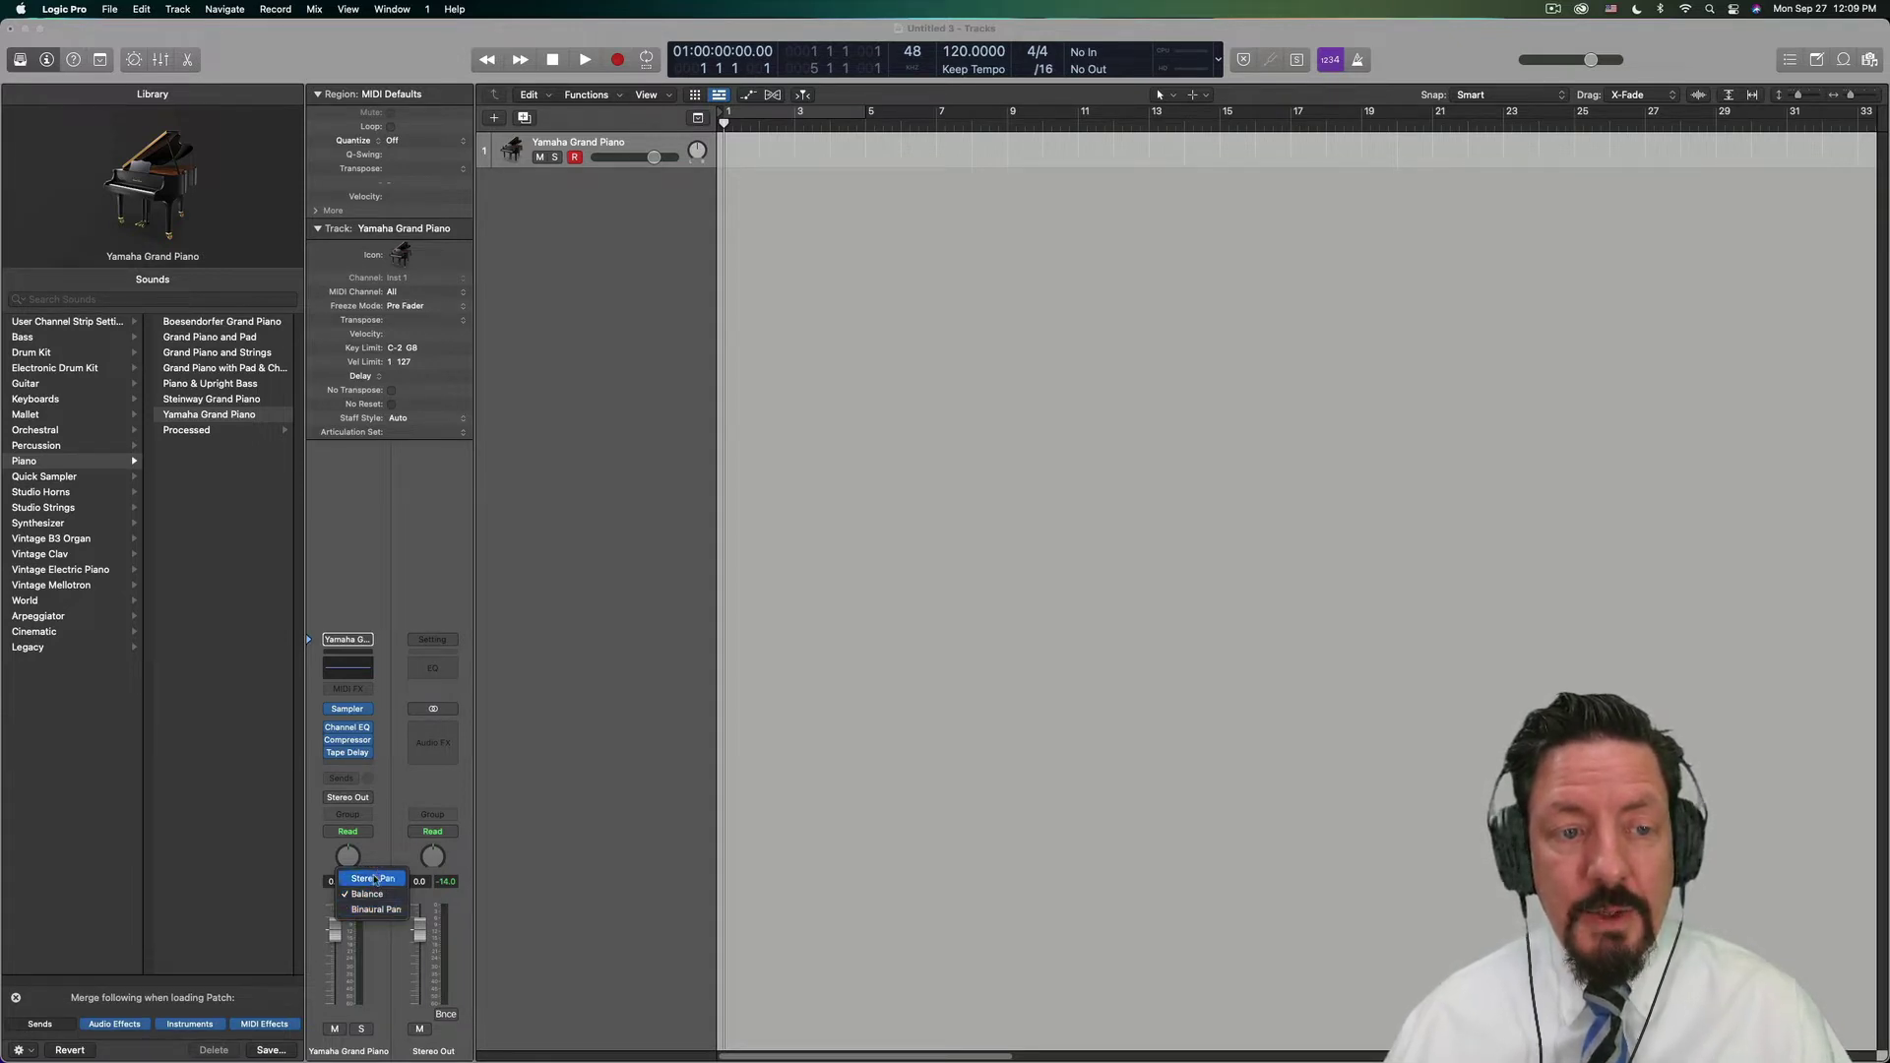
{"action": "left_click", "coordinate": [363, 875]}
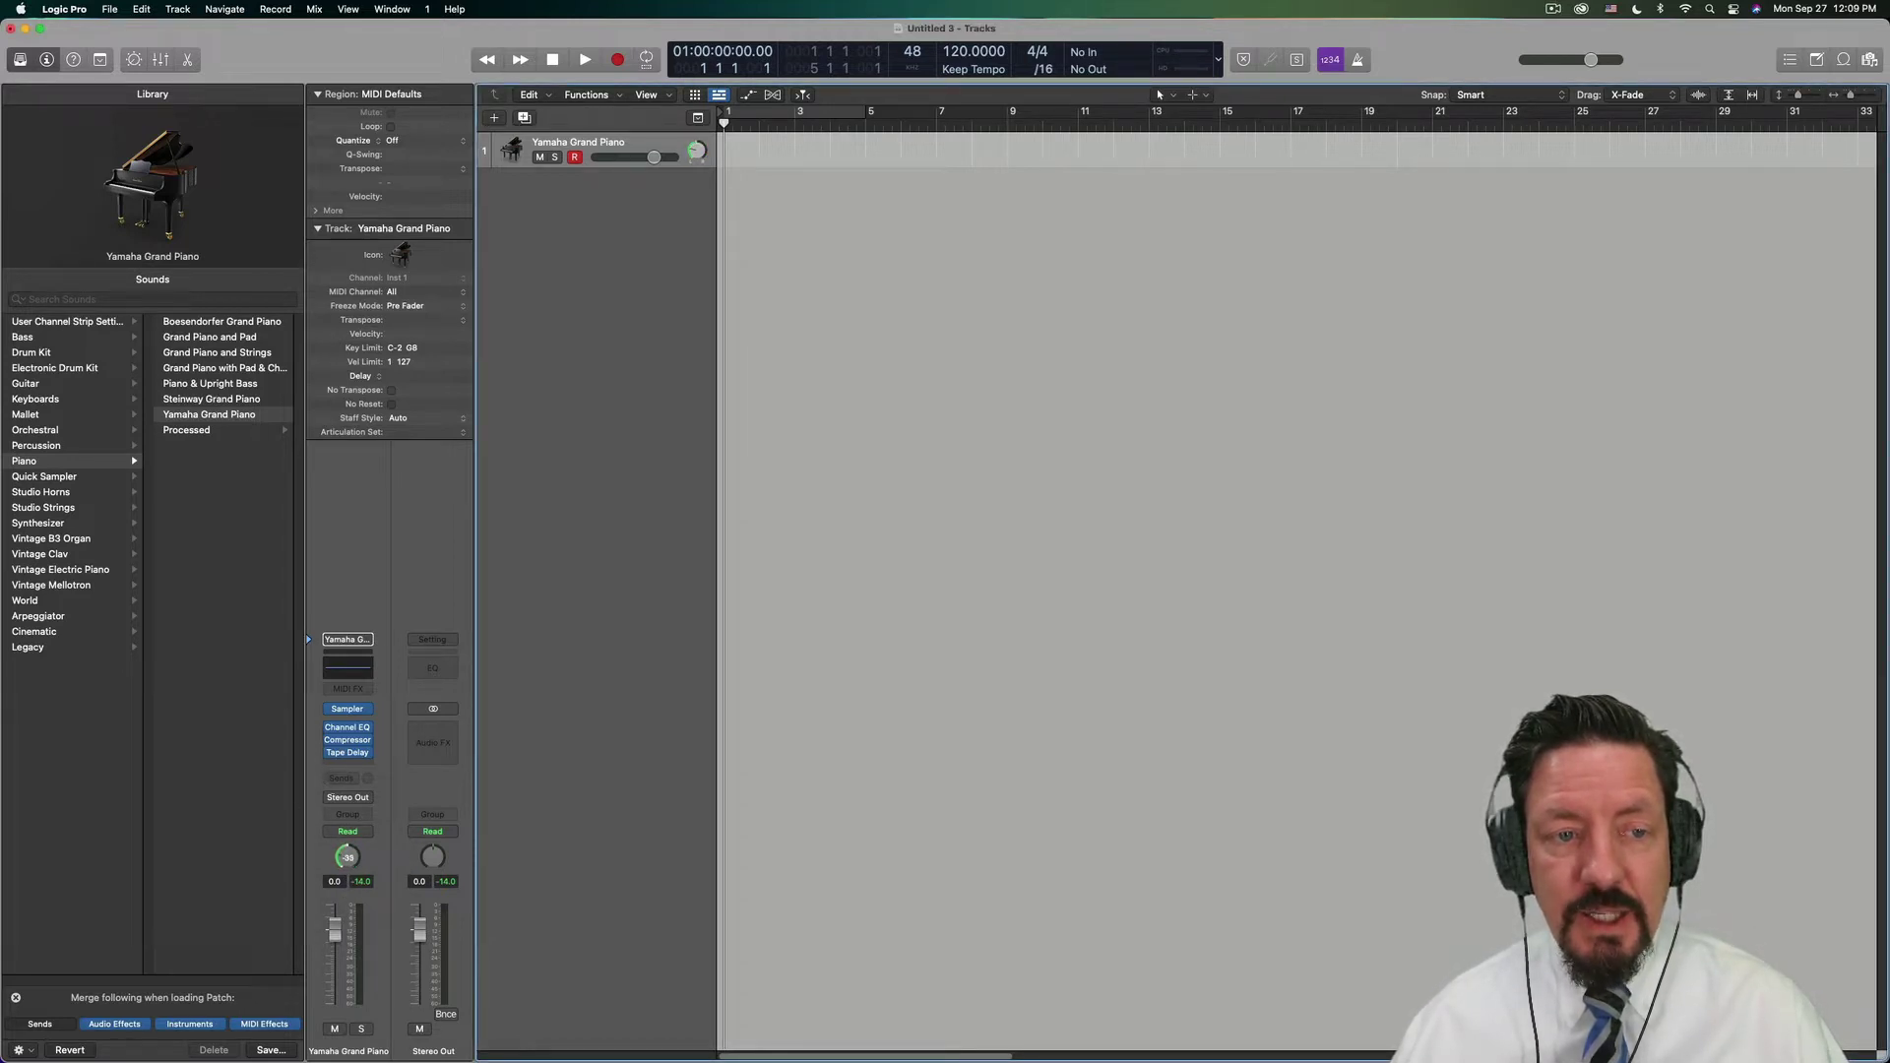
{"action": "left_click_drag", "start_coordinate": [346, 857], "coordinate": [346, 871]}
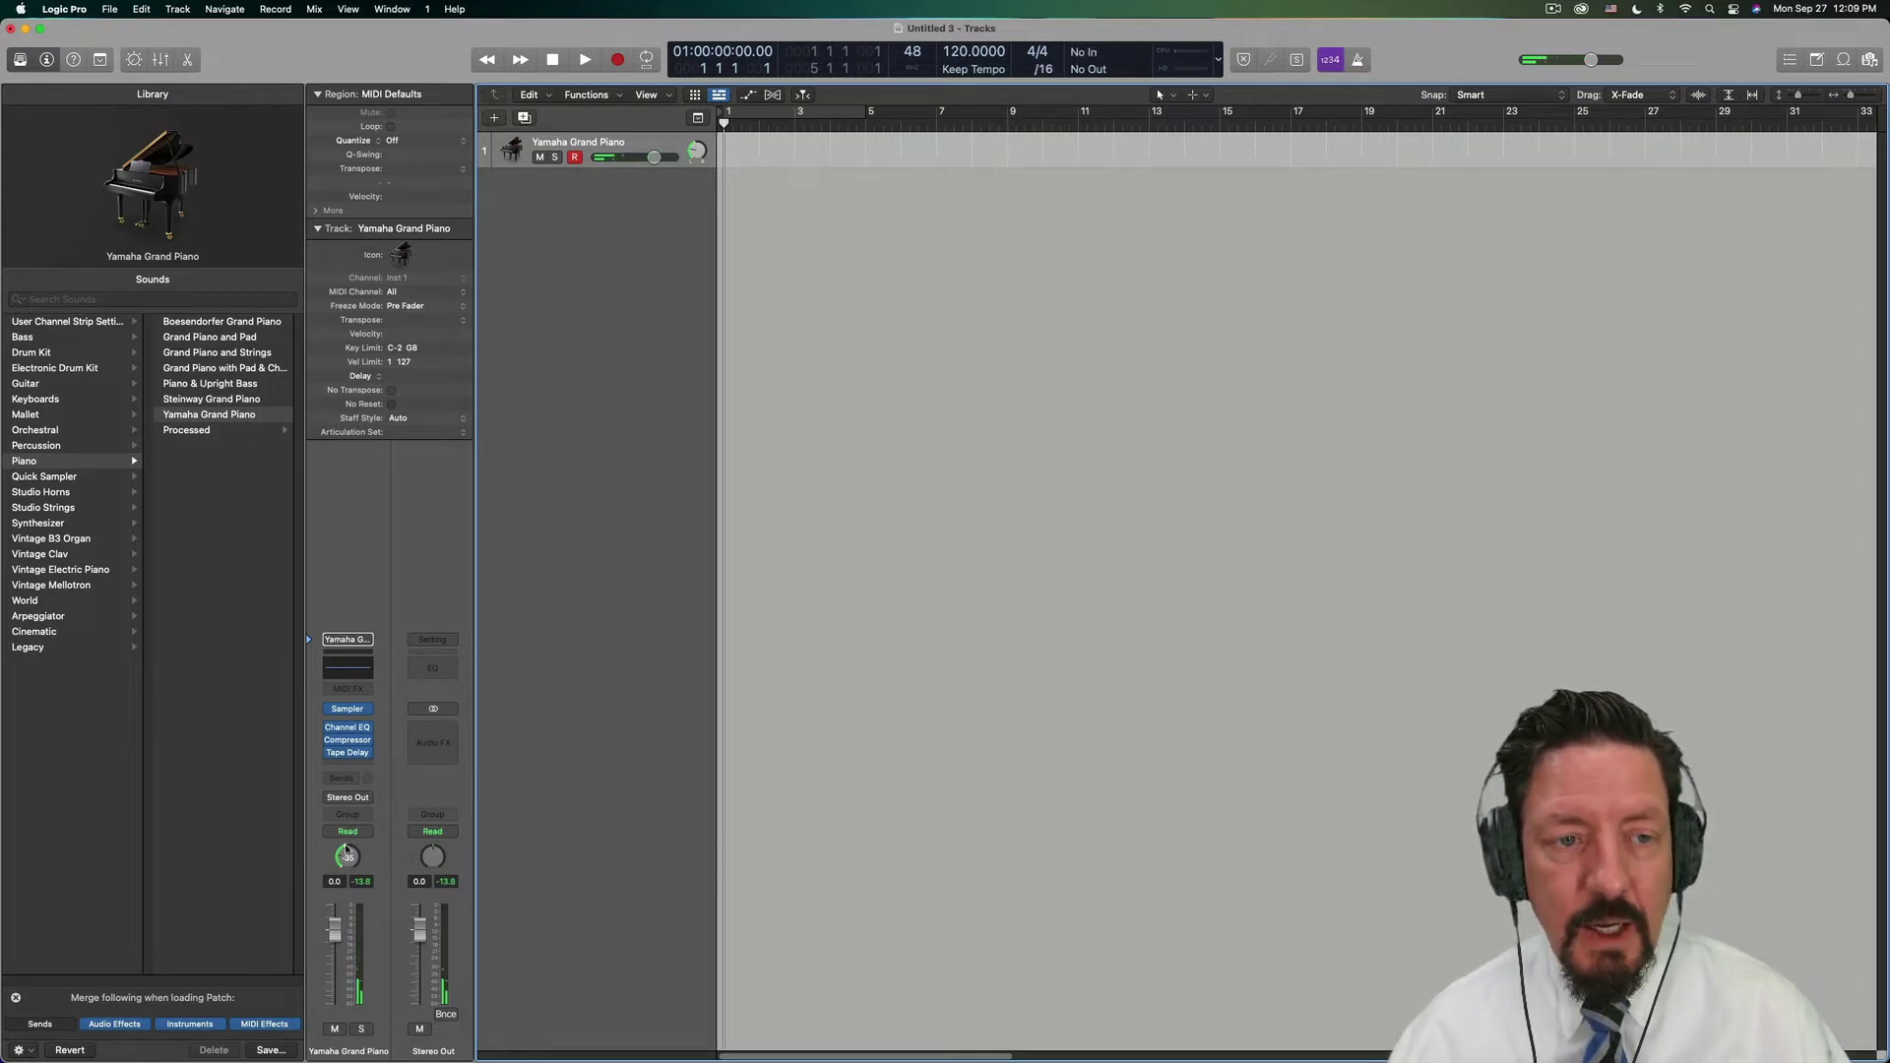
{"action": "mouse_move", "coordinate": [345, 852]}
{"action": "left_mouse_down"}
{"action": "mouse_move", "coordinate": [346, 822]}
{"action": "mouse_move", "coordinate": [345, 847]}
{"action": "left_mouse_up"}
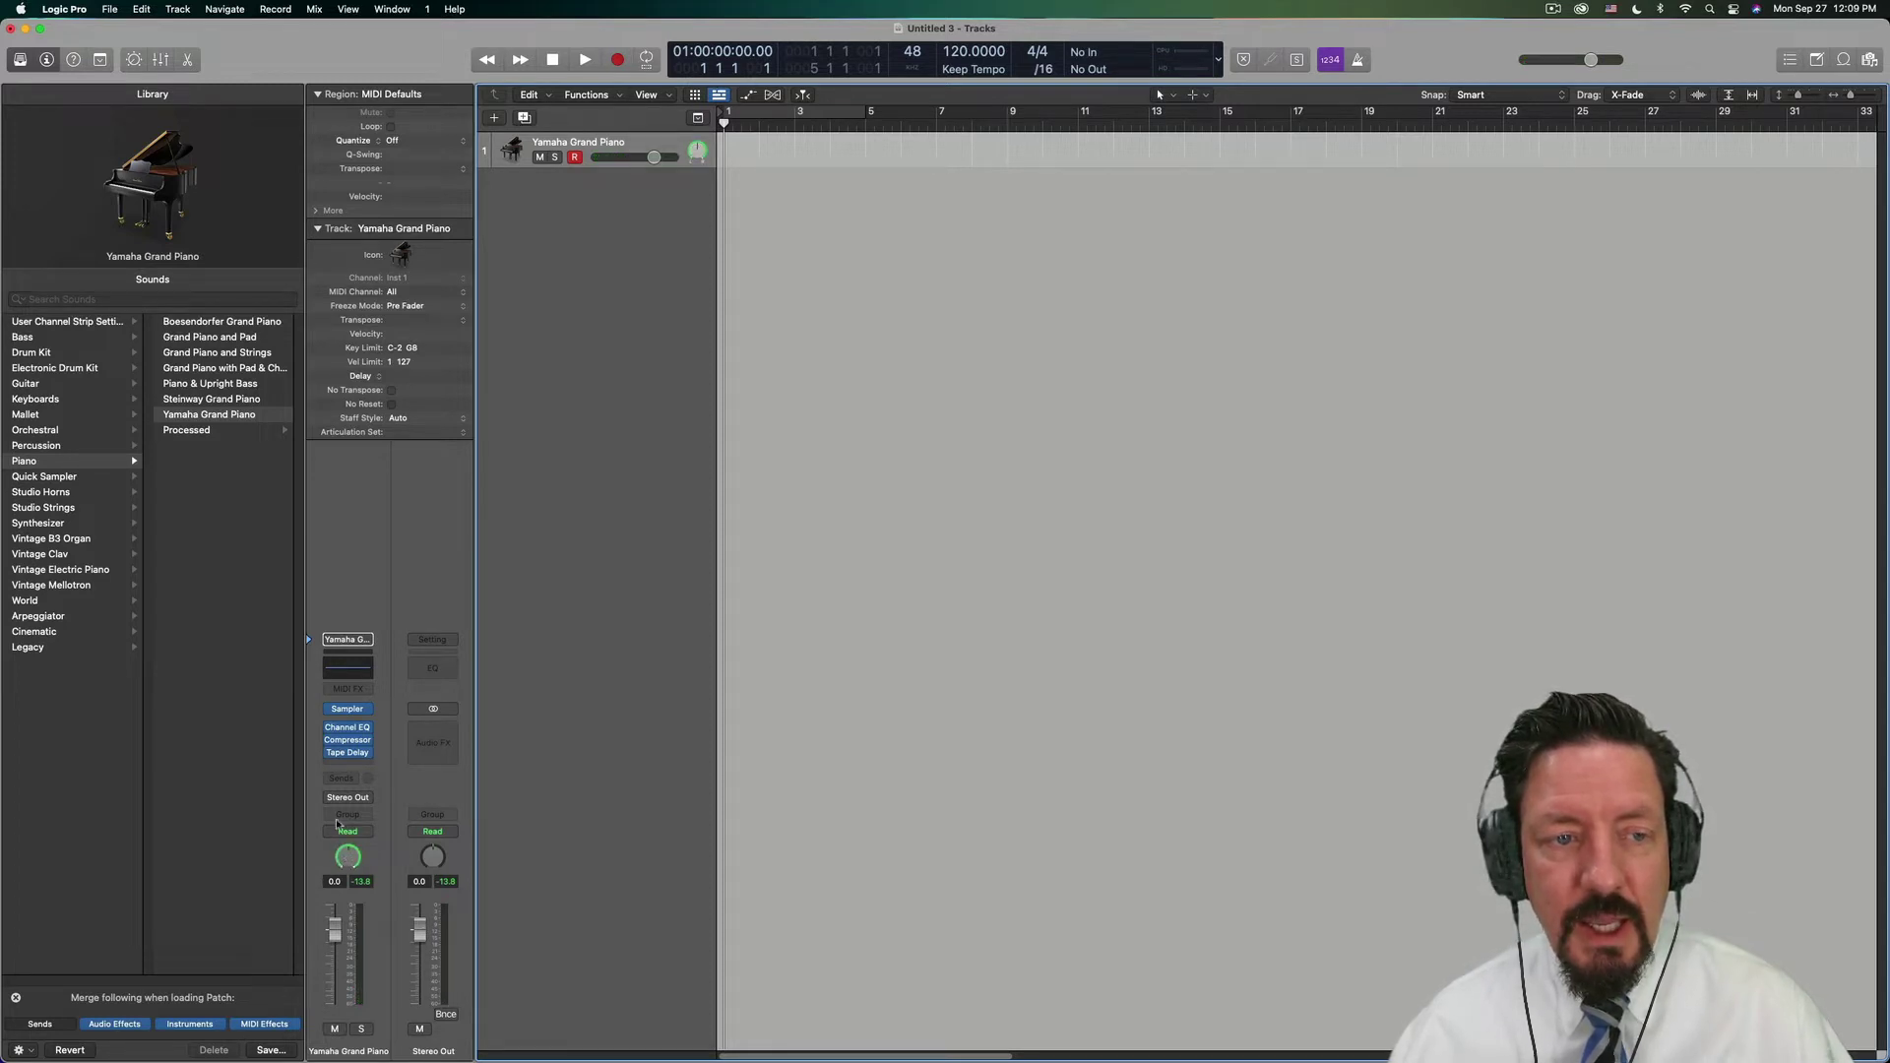
Set the piano's pan mode back to Balance, pan to -64, then hard right to +63
{"action": "right_click", "coordinate": [347, 862]}
{"action": "left_click", "coordinate": [361, 894]}
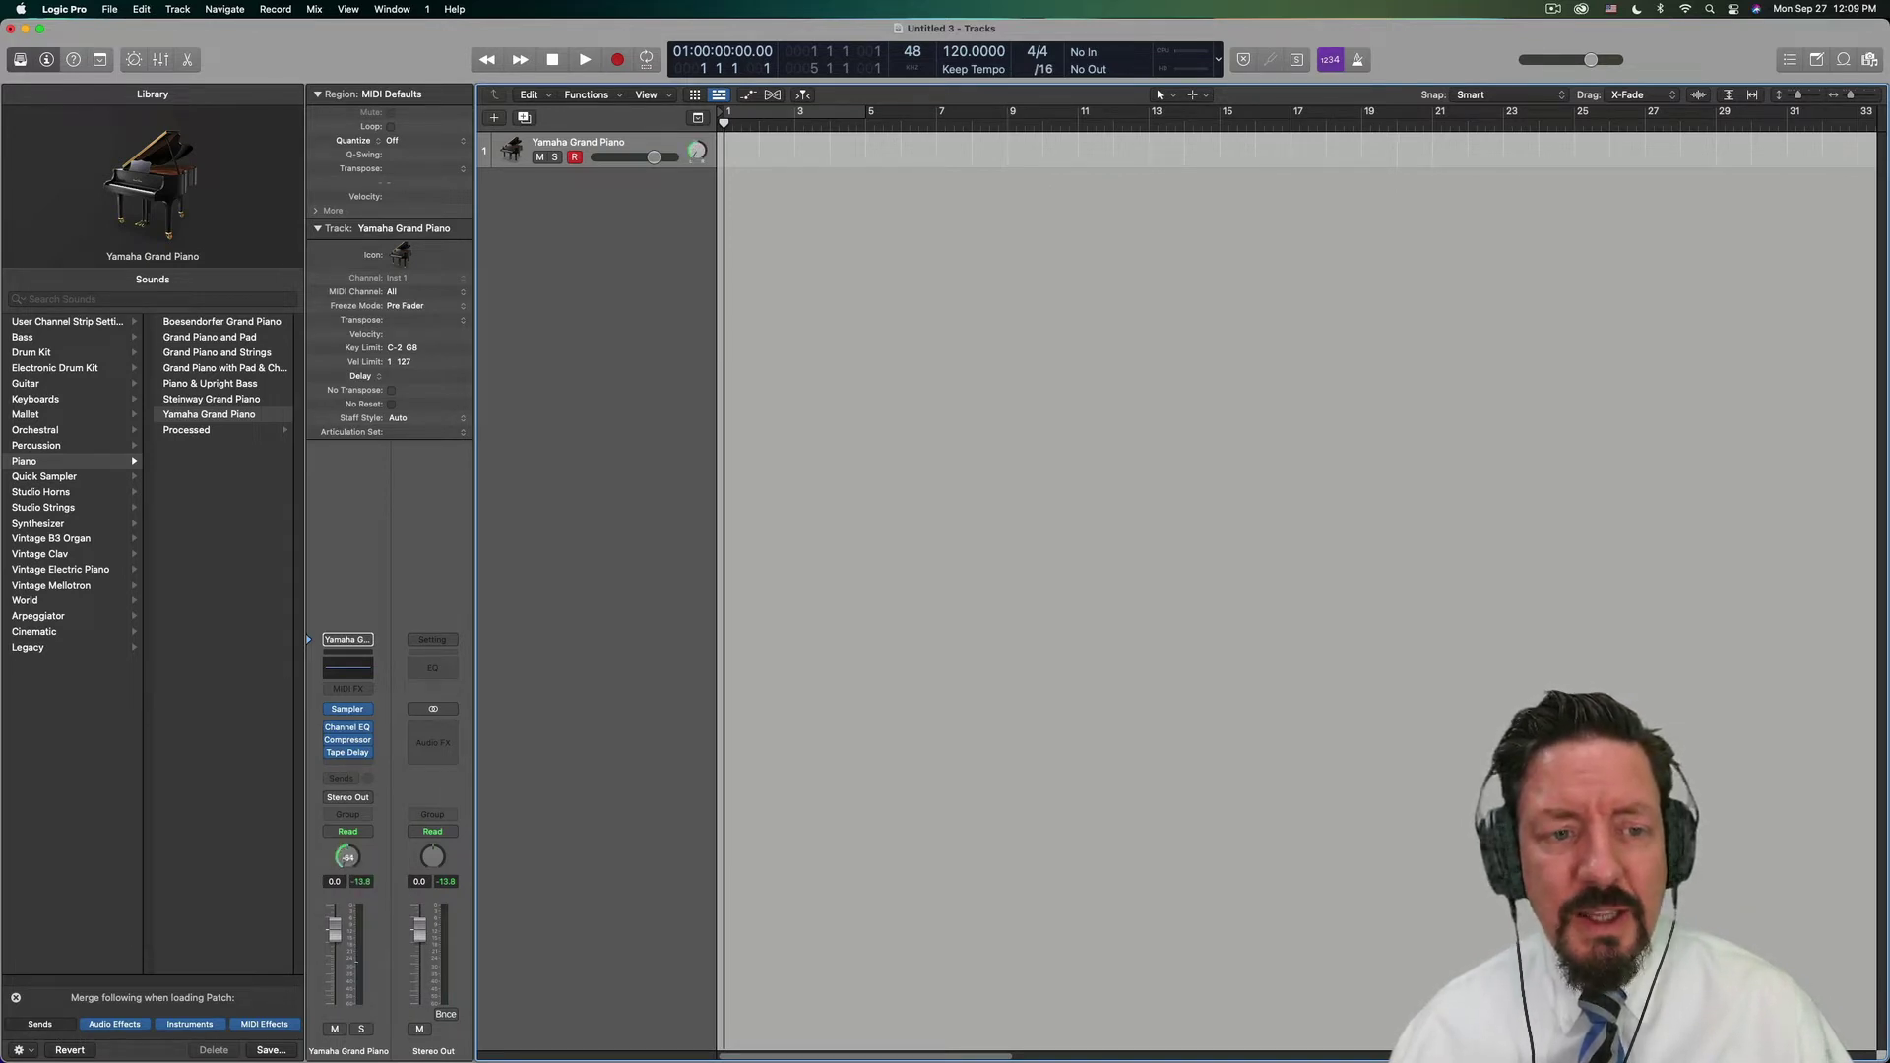
{"action": "left_click_drag", "start_coordinate": [346, 857], "coordinate": [294, 851]}
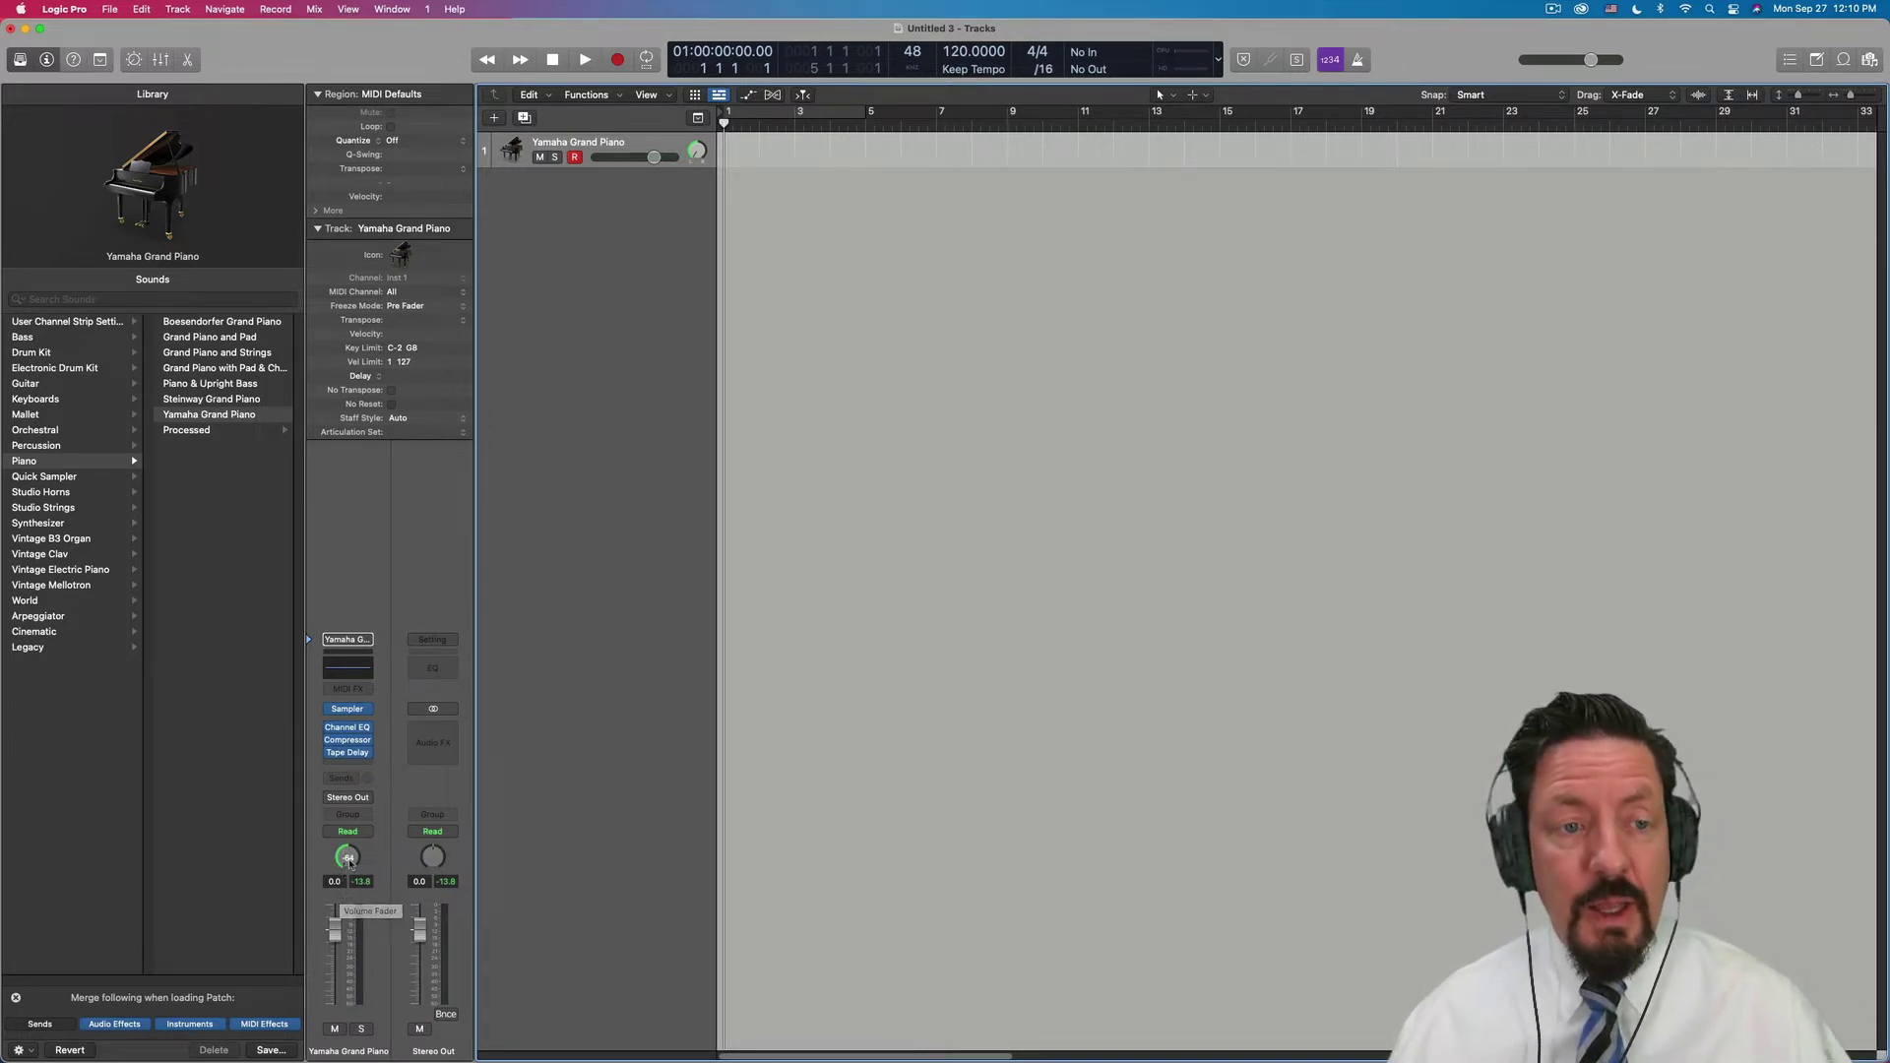
{"action": "left_click_drag", "start_coordinate": [347, 858], "coordinate": [343, 416]}
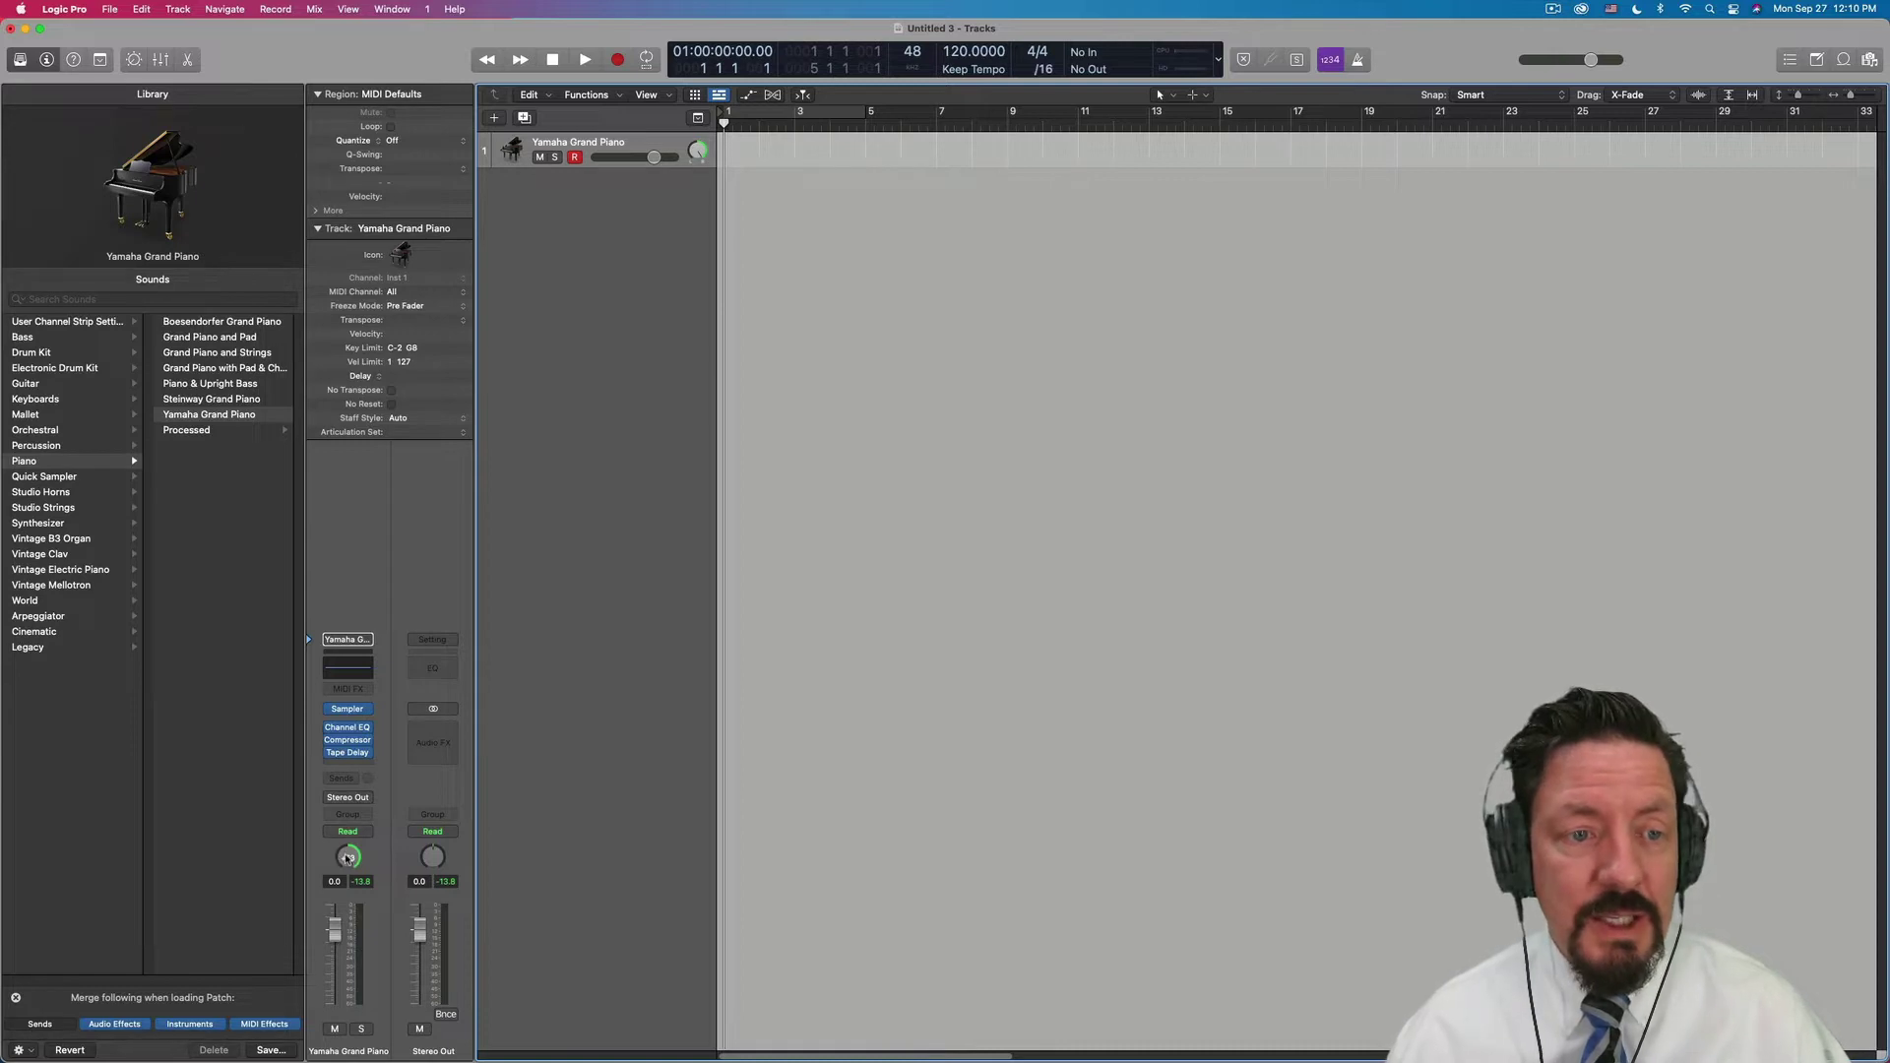
{"action": "right_click", "coordinate": [348, 857]}
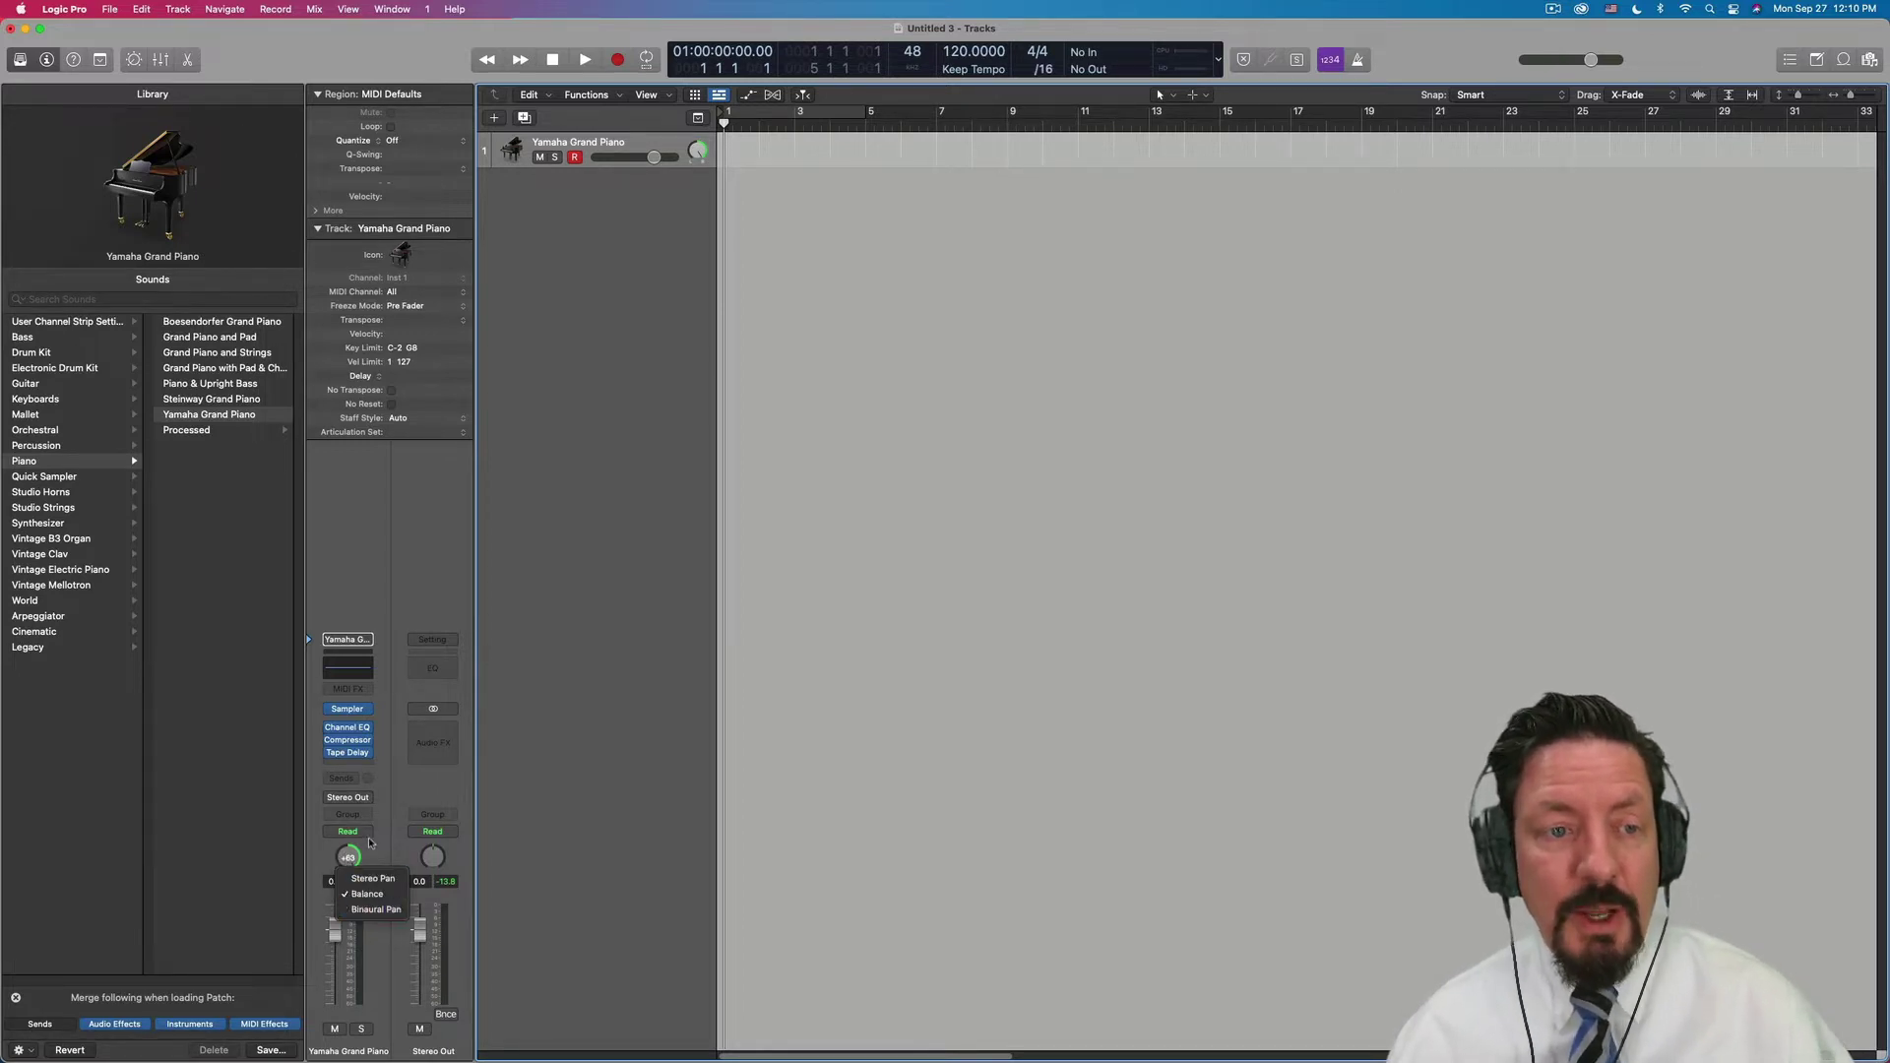
{"action": "left_click", "coordinate": [347, 864]}
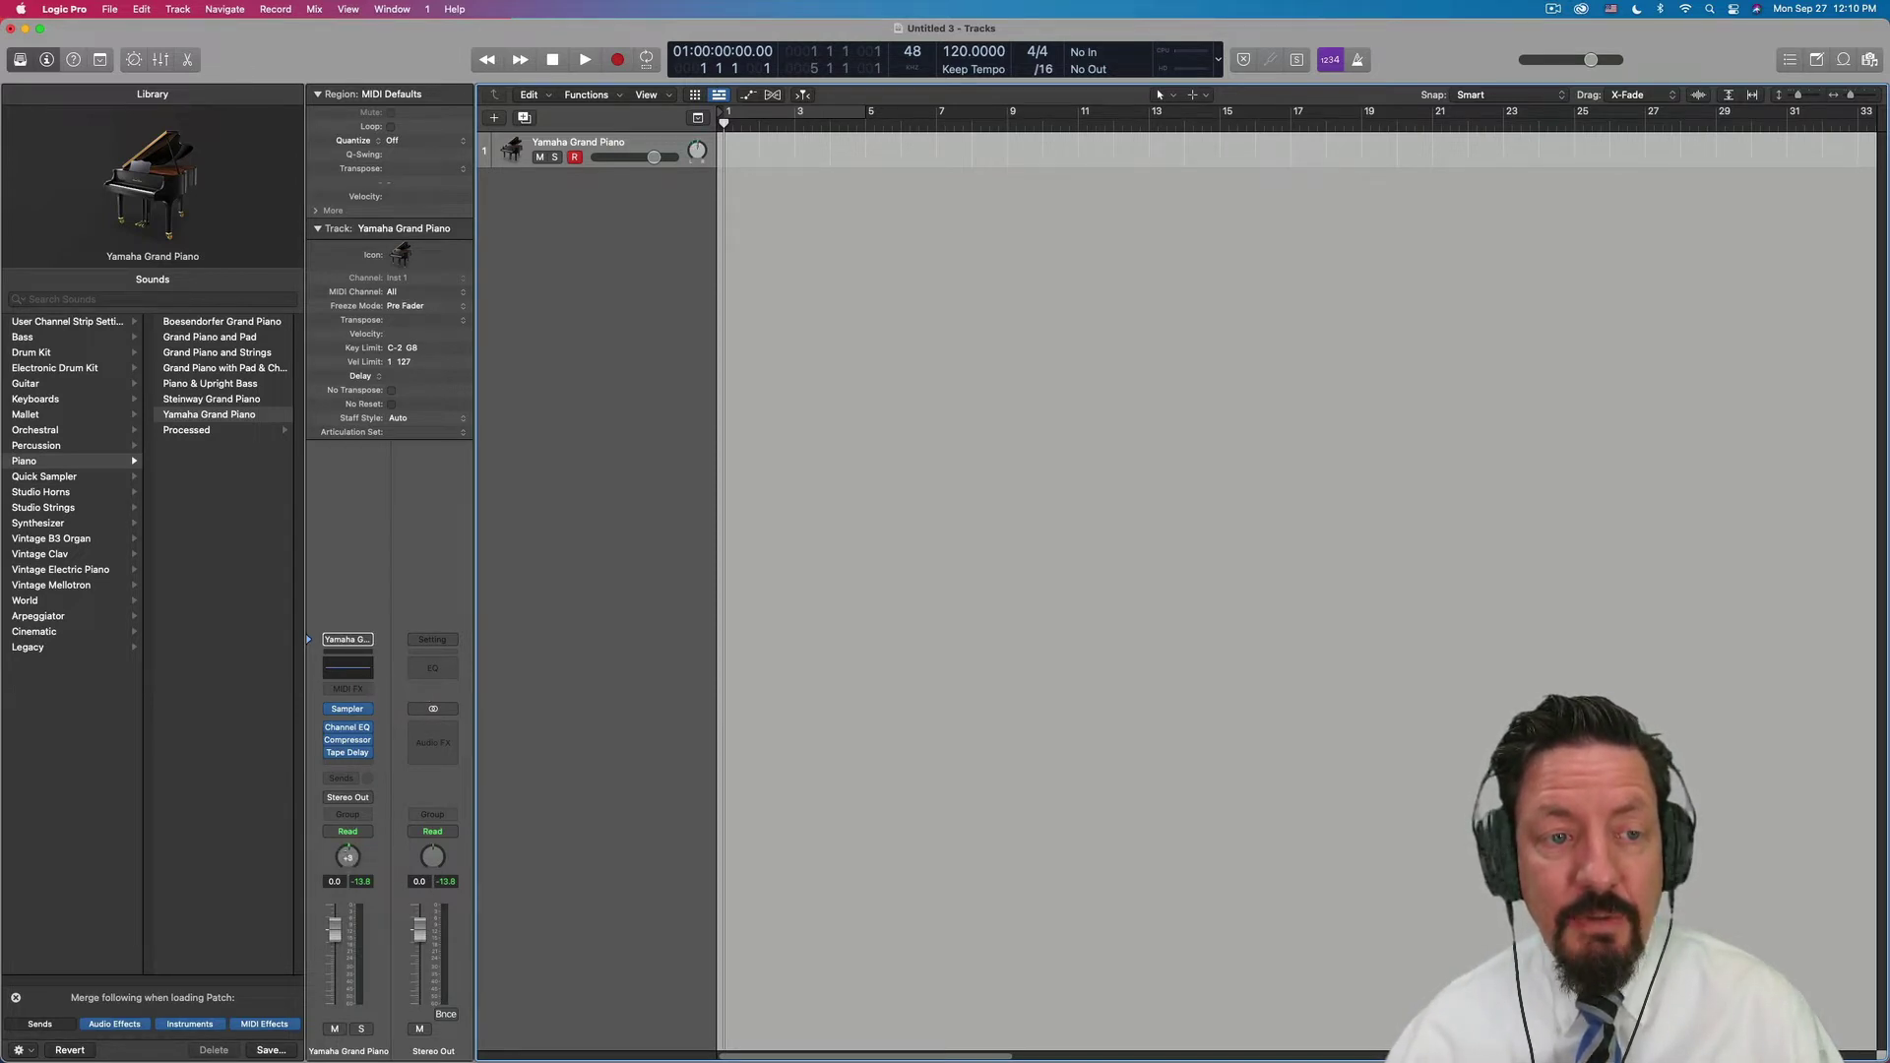
Add a new instrument track loaded with Drum Synth in mono
{"action": "double_click", "coordinate": [571, 202]}
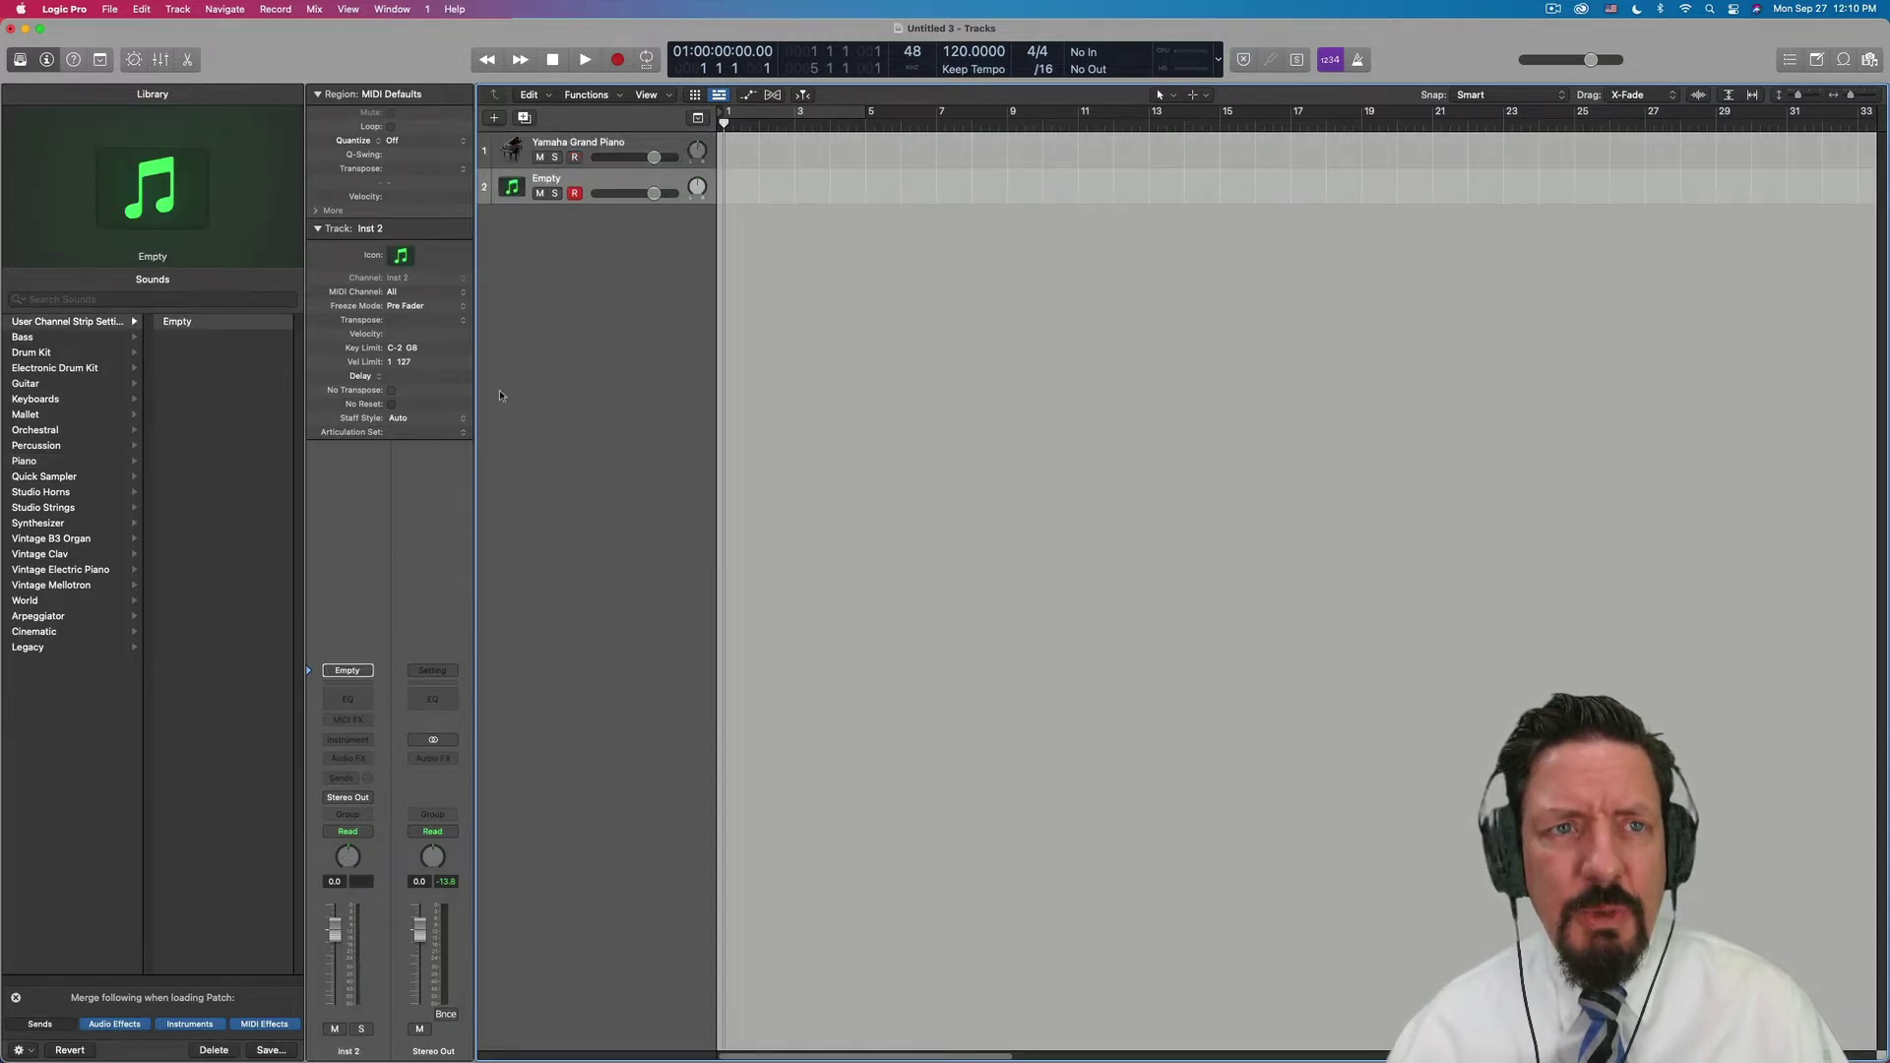
{"action": "left_click", "coordinate": [347, 740]}
{"action": "mouse_move", "coordinate": [374, 788]}
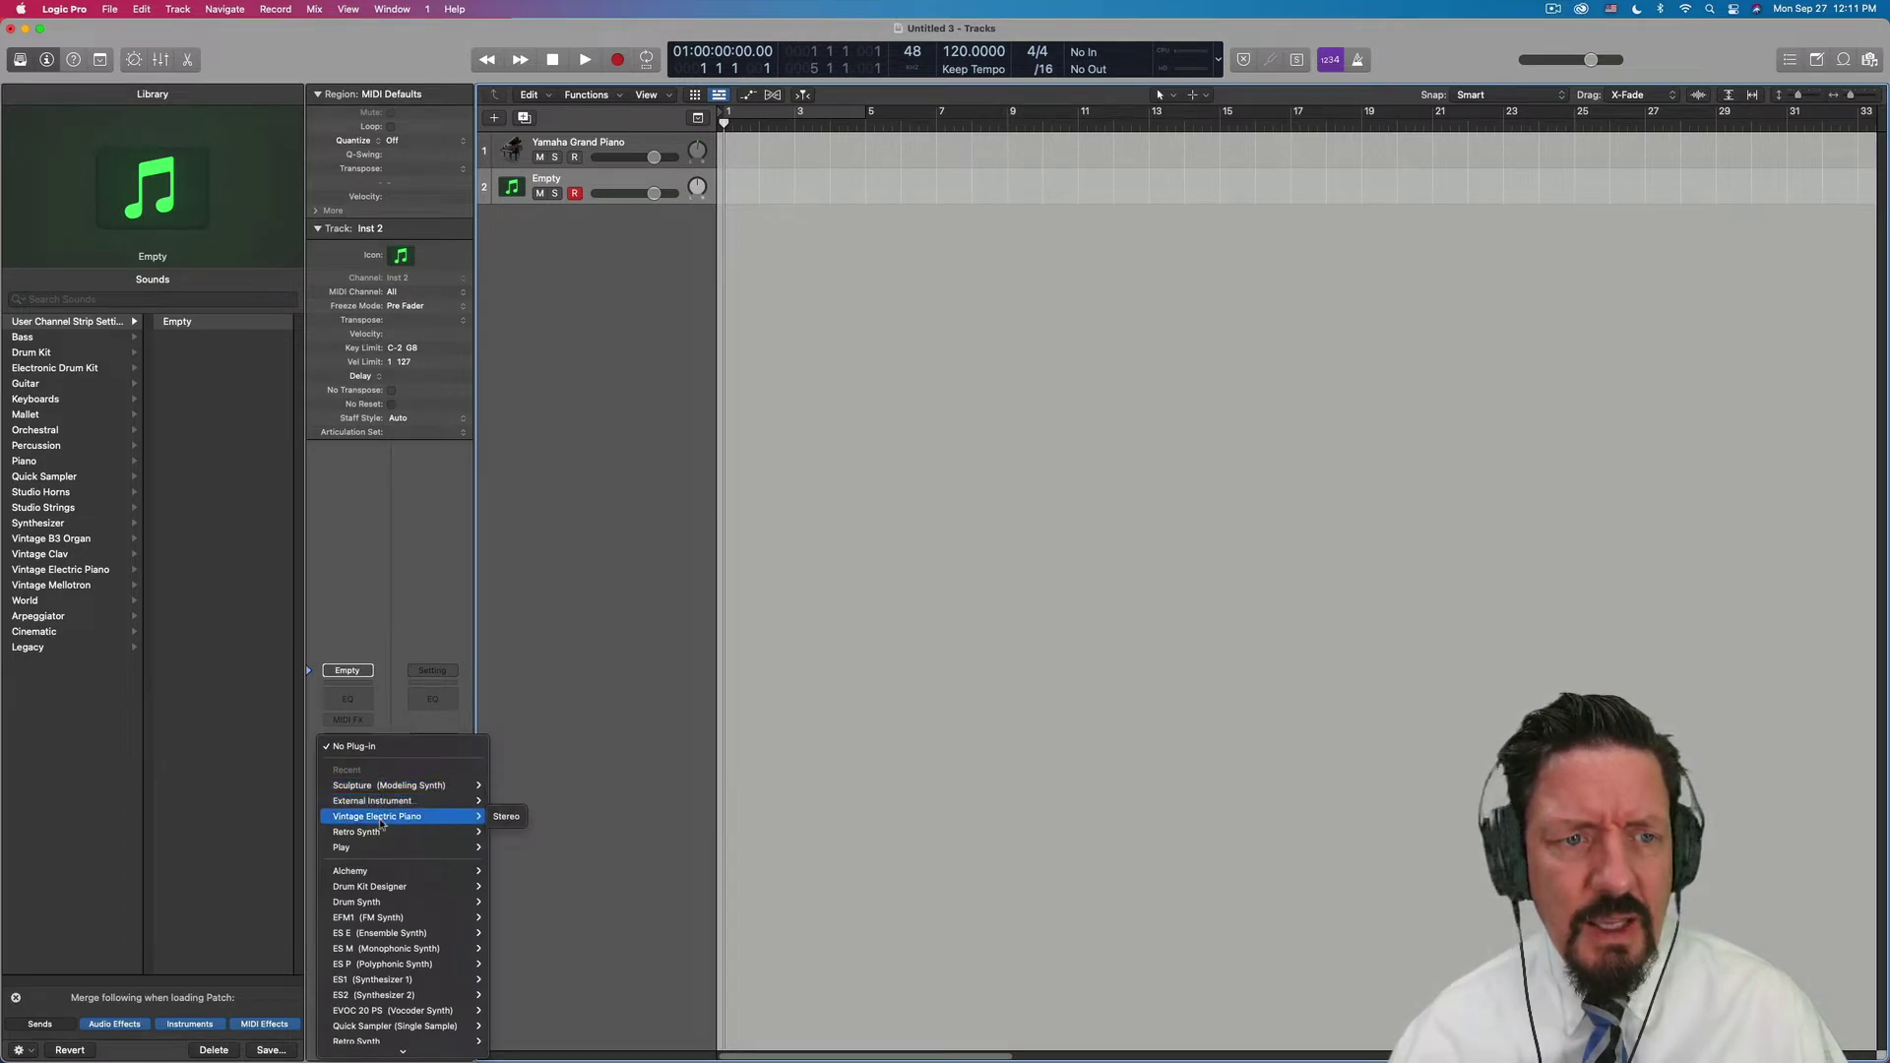
{"action": "mouse_move", "coordinate": [378, 853]}
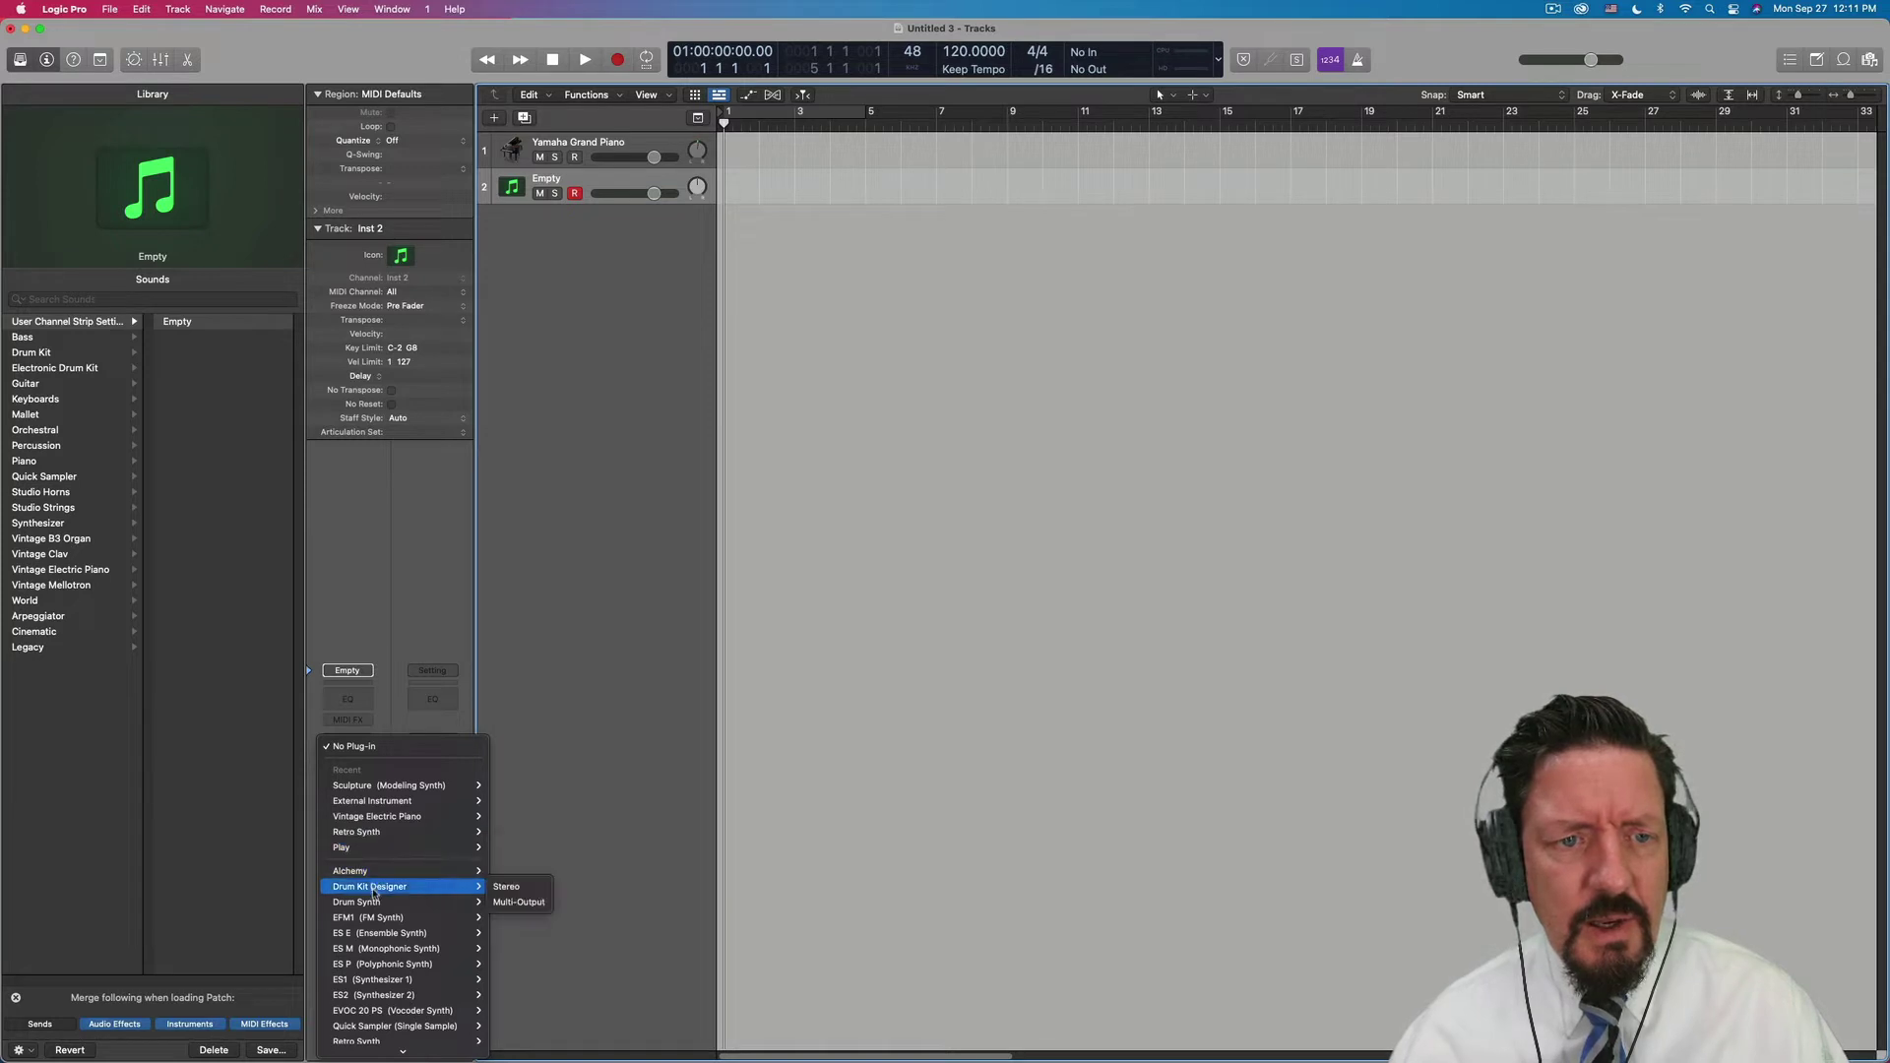
{"action": "mouse_move", "coordinate": [373, 907]}
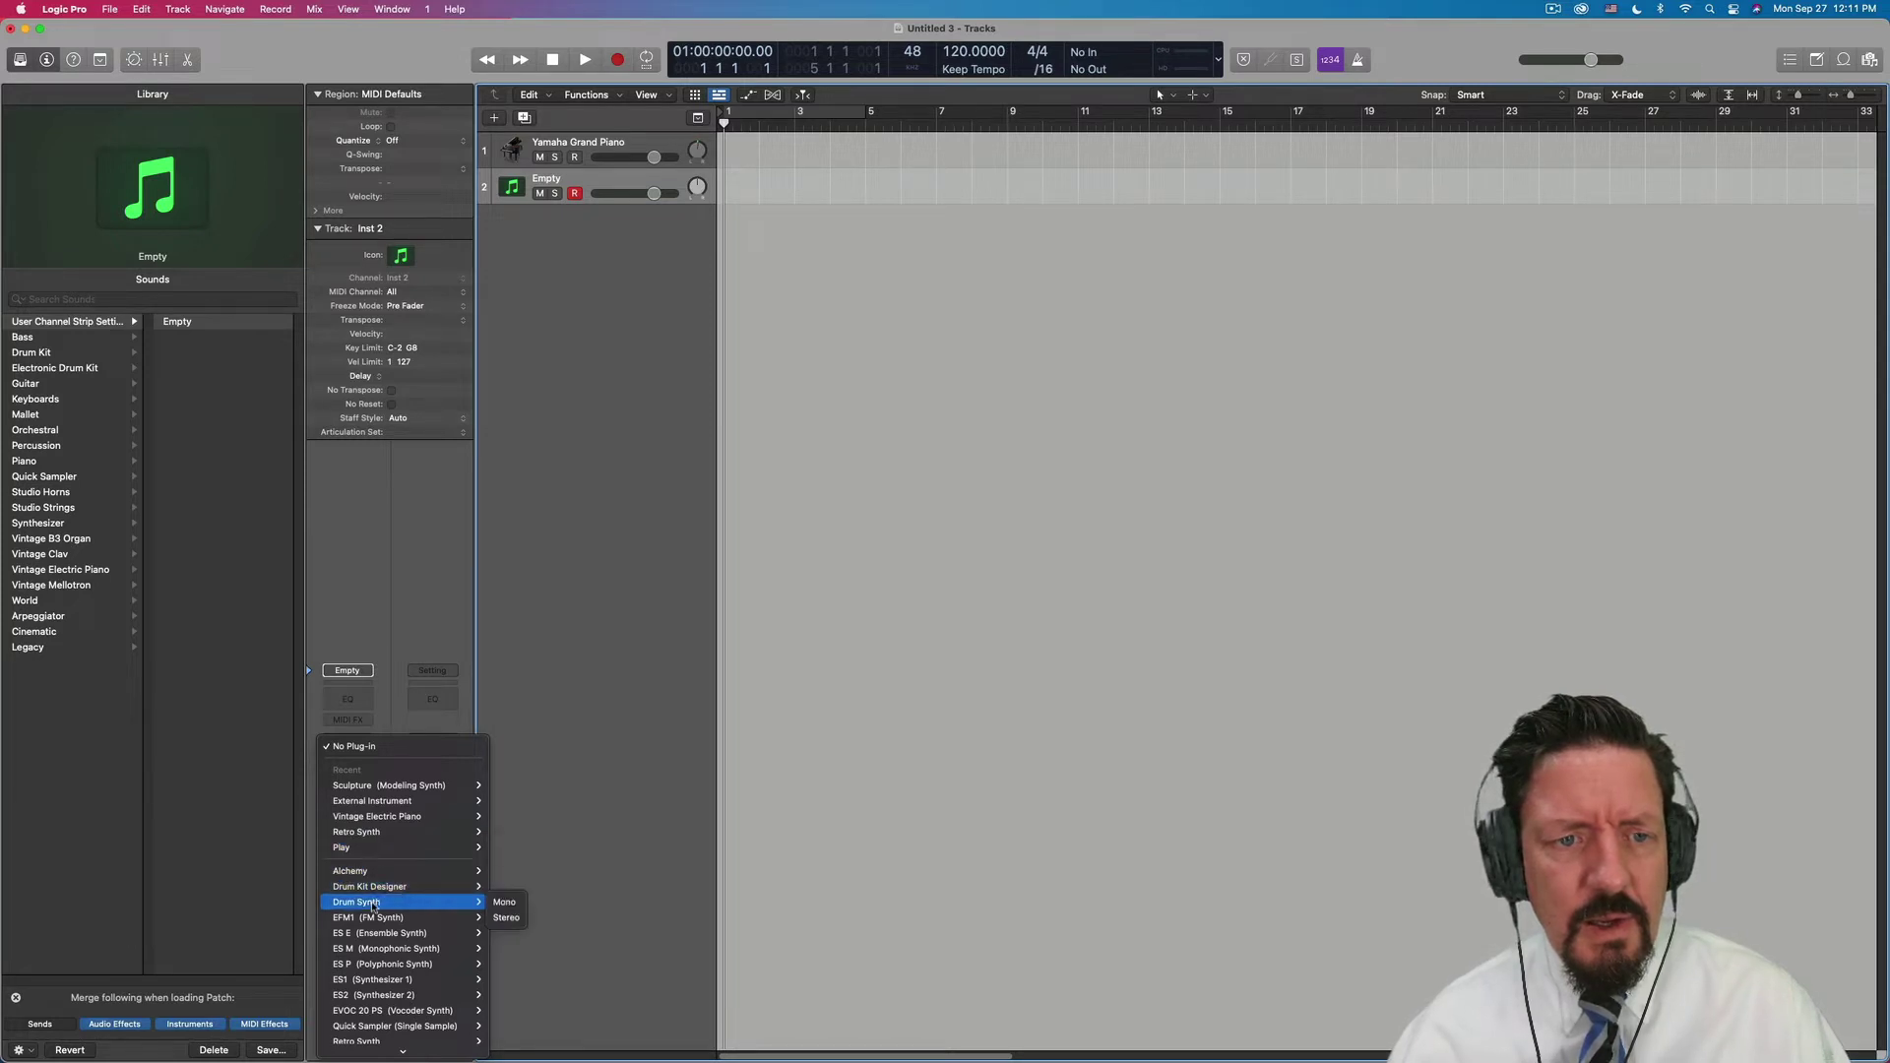
{"action": "left_click", "coordinate": [504, 902]}
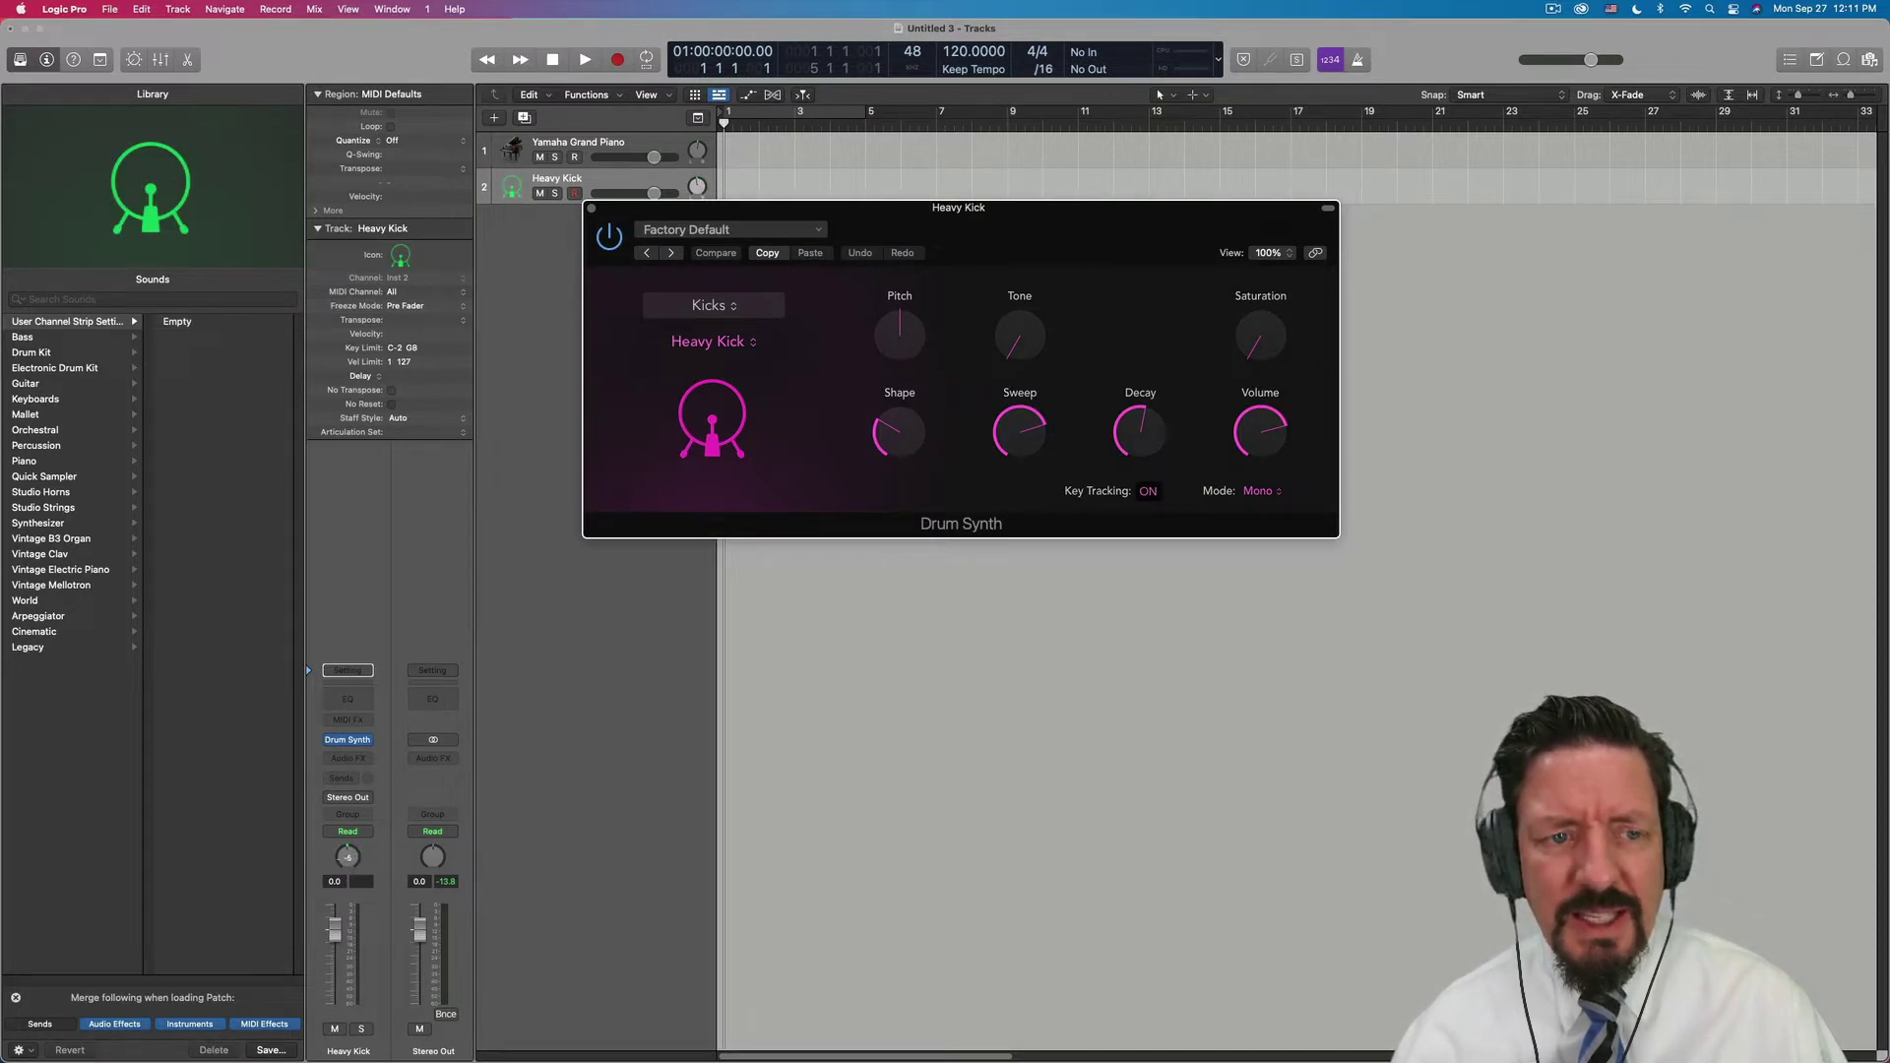
Pan the Heavy Kick track hard right to +63, then select the Yamaha Grand Piano track
{"action": "left_click_drag", "start_coordinate": [350, 857], "coordinate": [356, 860]}
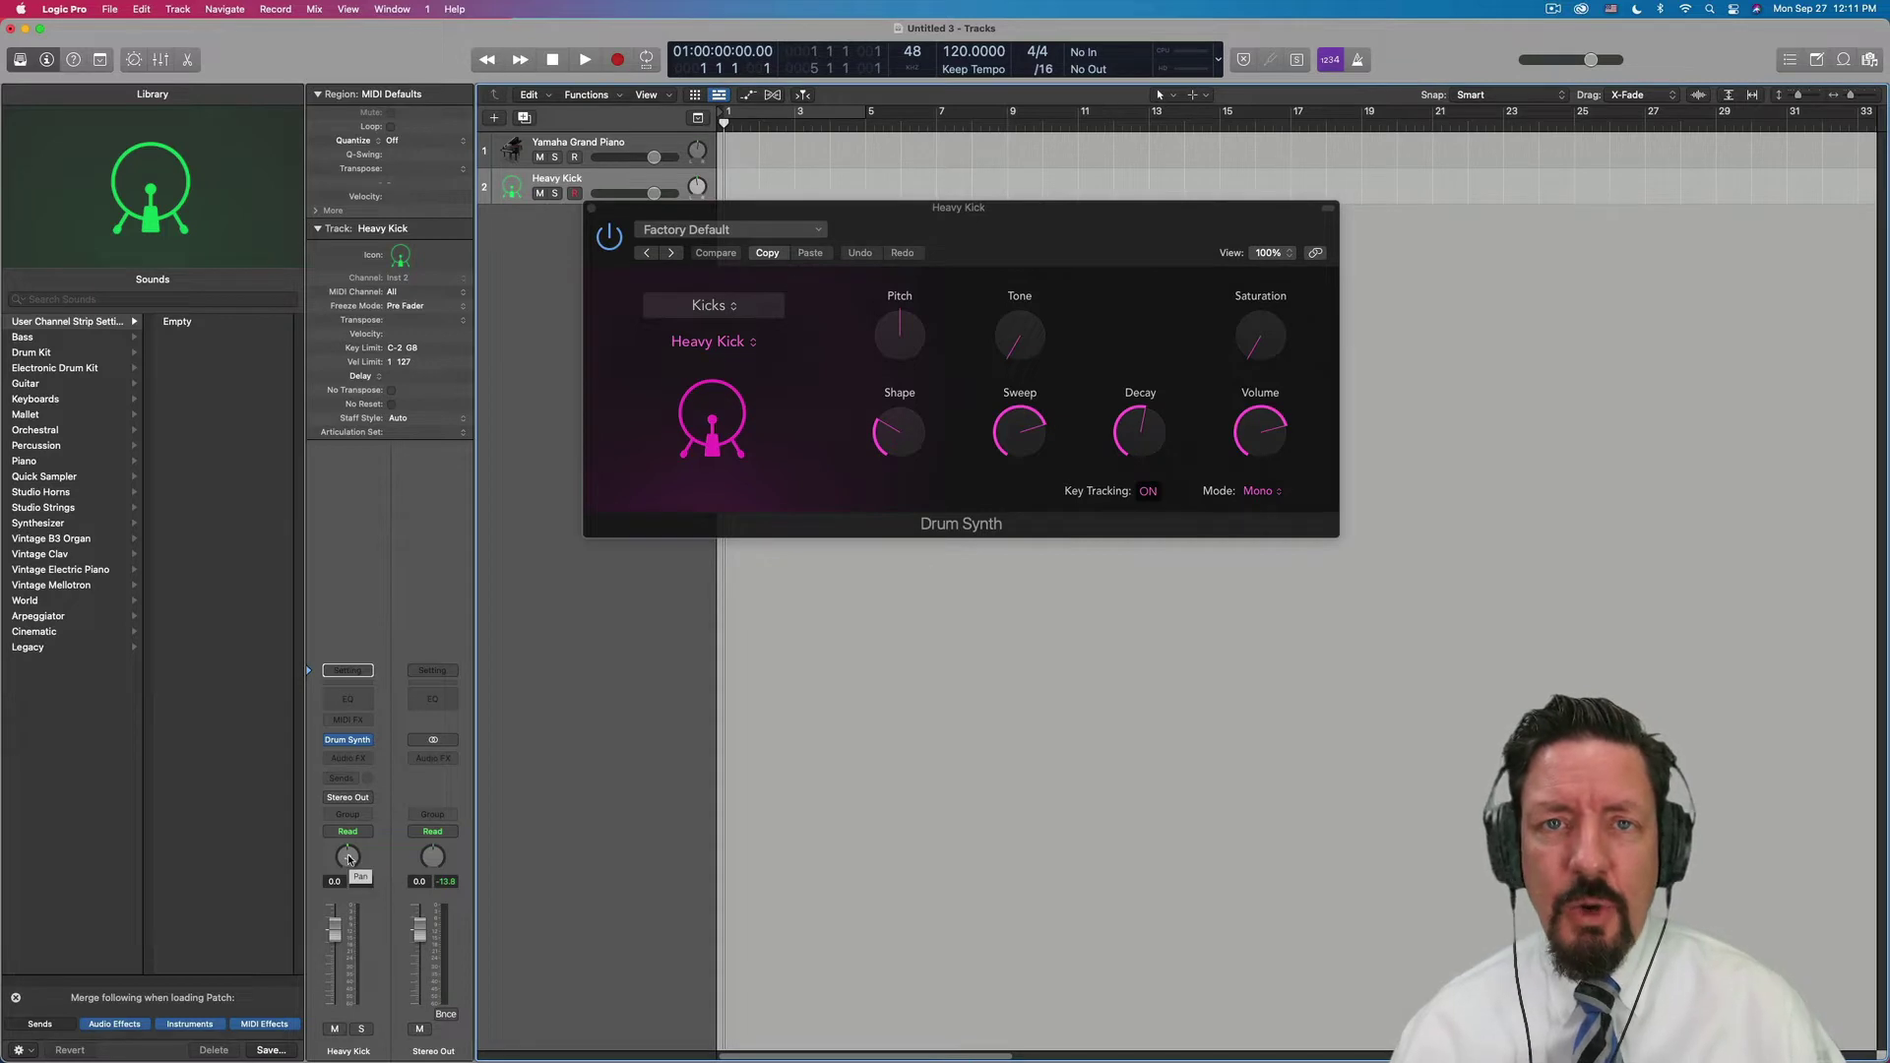
{"action": "right_click", "coordinate": [349, 858]}
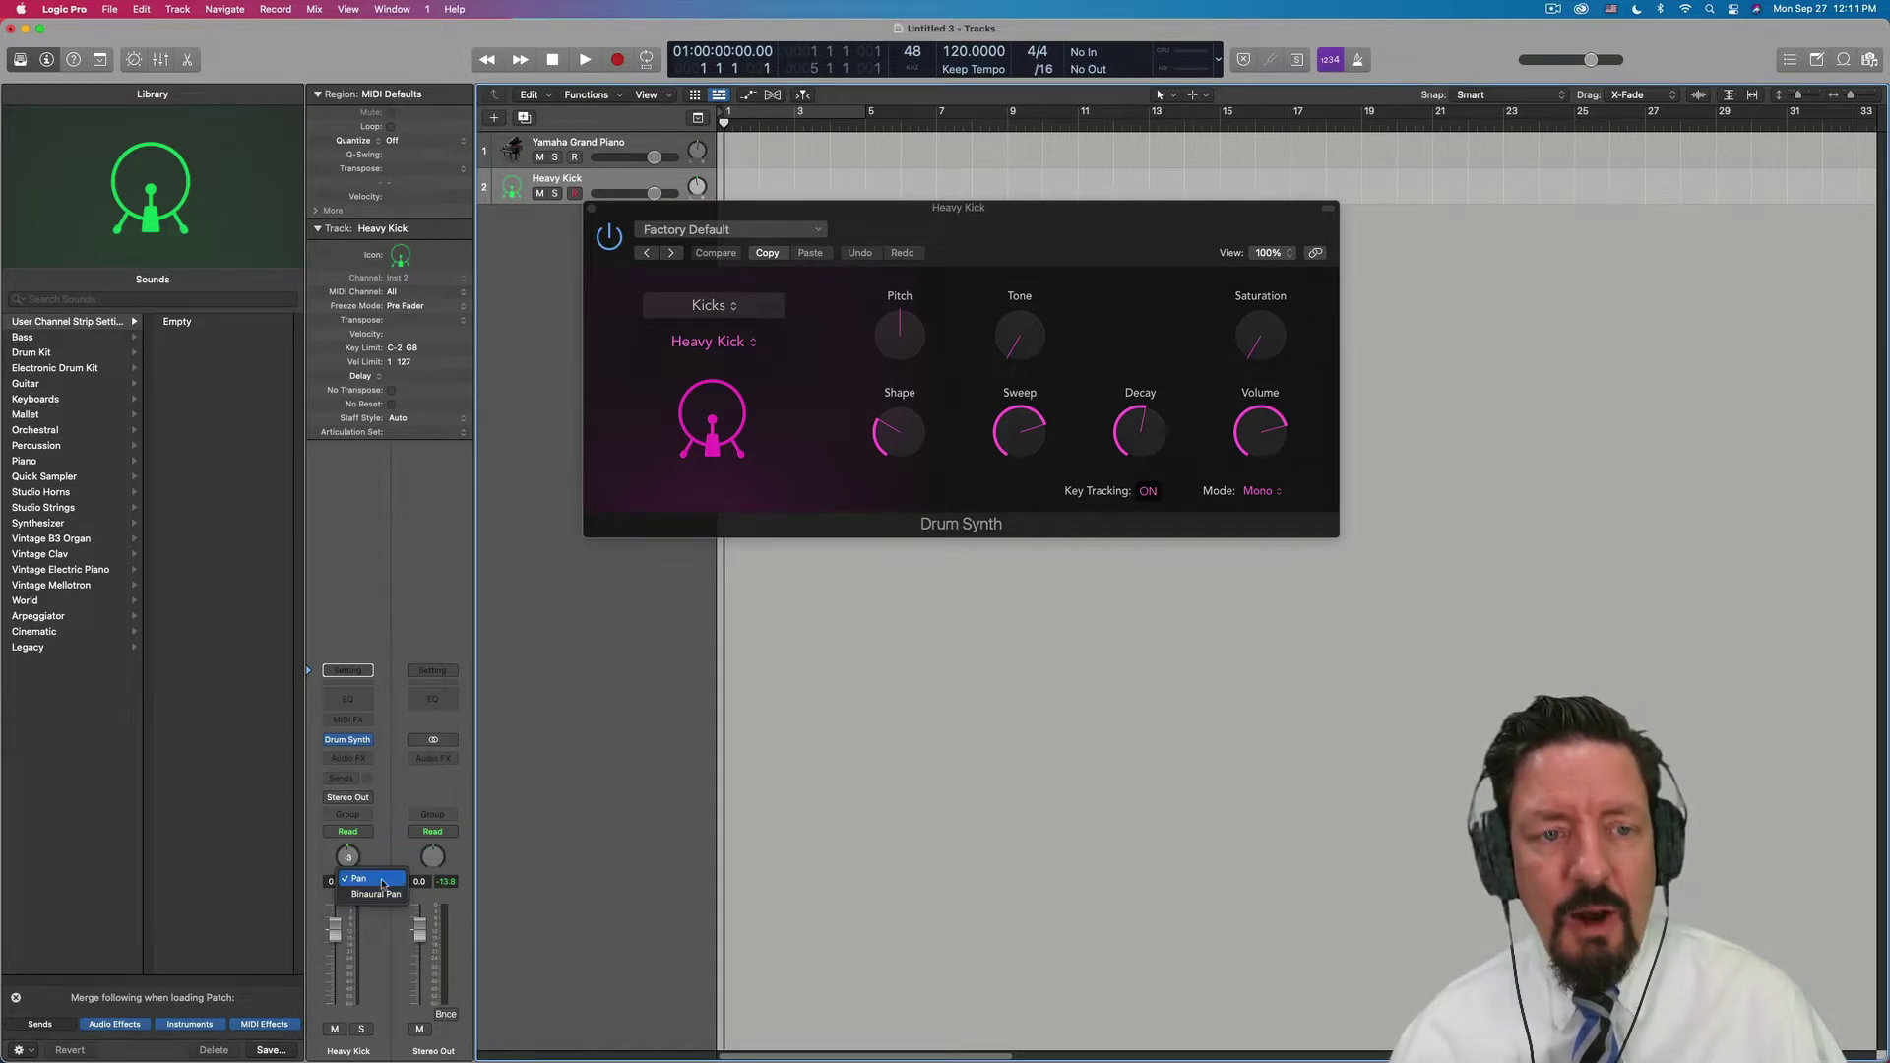
{"action": "left_click", "coordinate": [362, 893]}
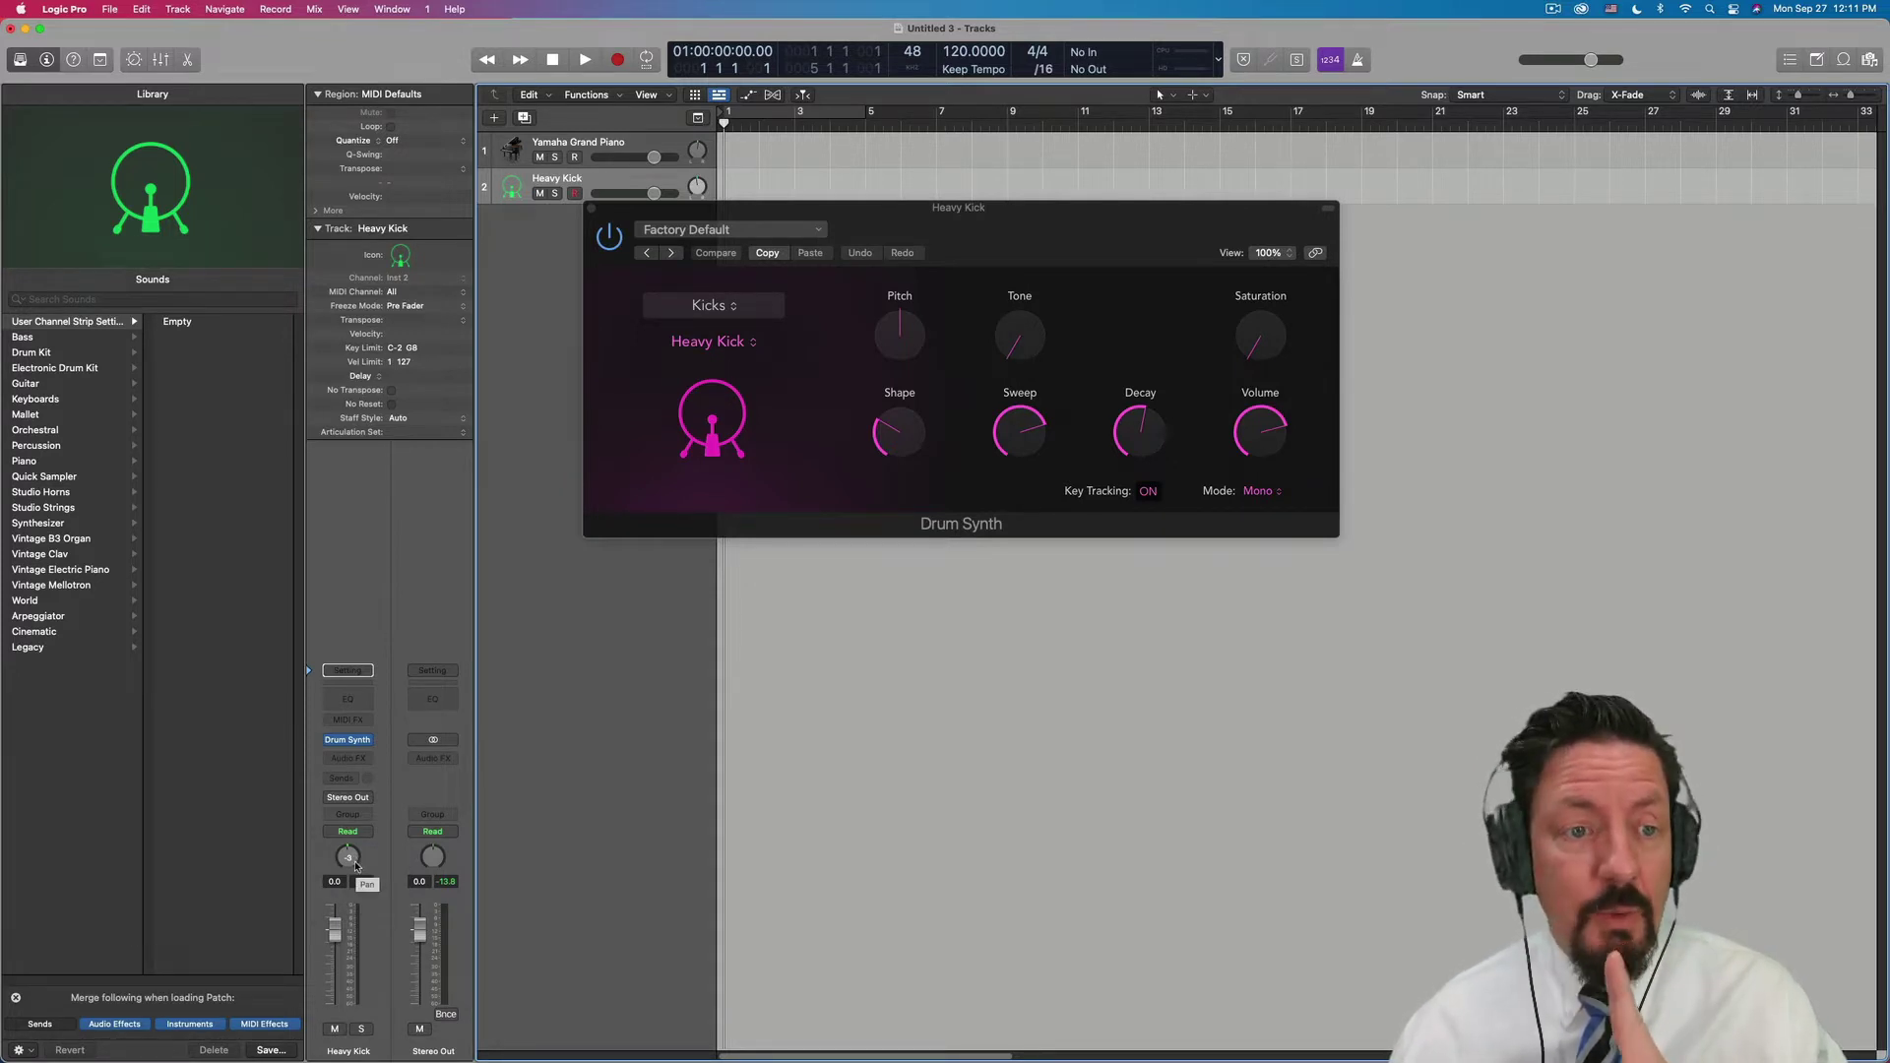
{"action": "scroll", "coordinate": [348, 856], "scroll_direction": "up", "scroll_amount": 10}
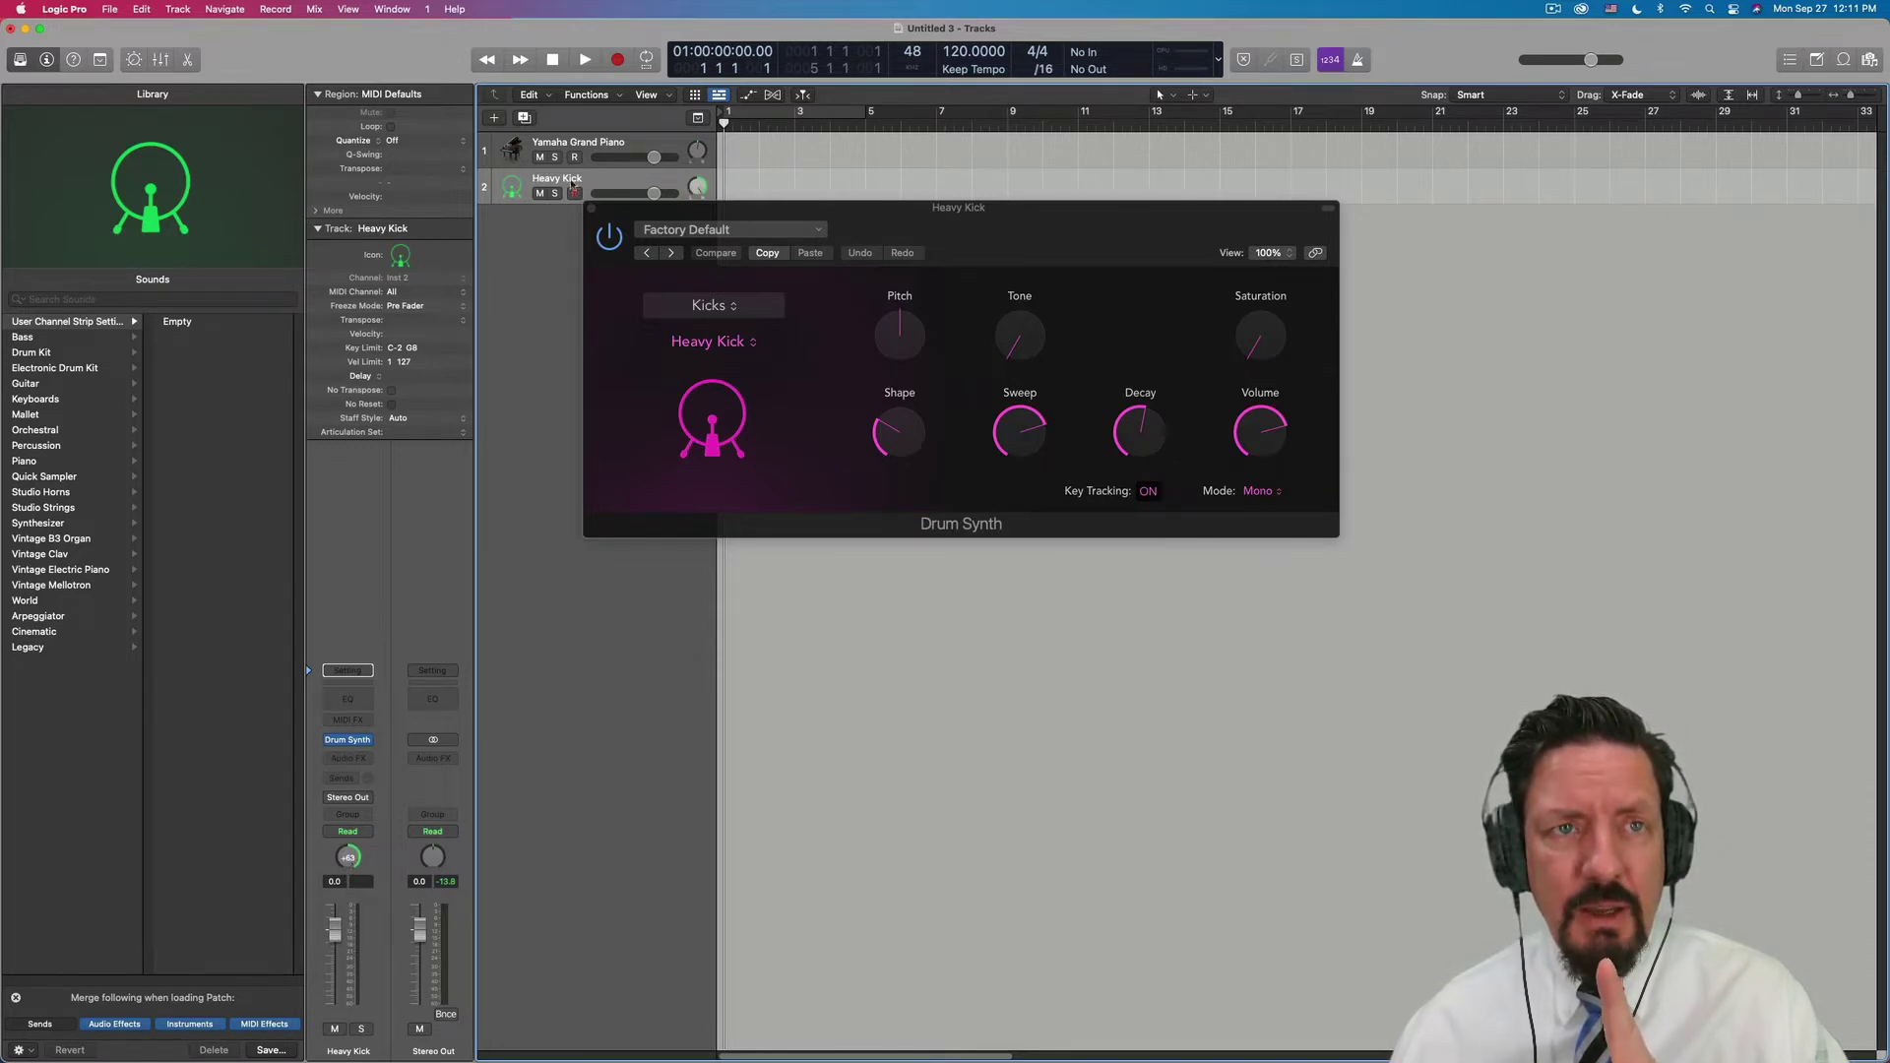
{"action": "left_click", "coordinate": [607, 143]}
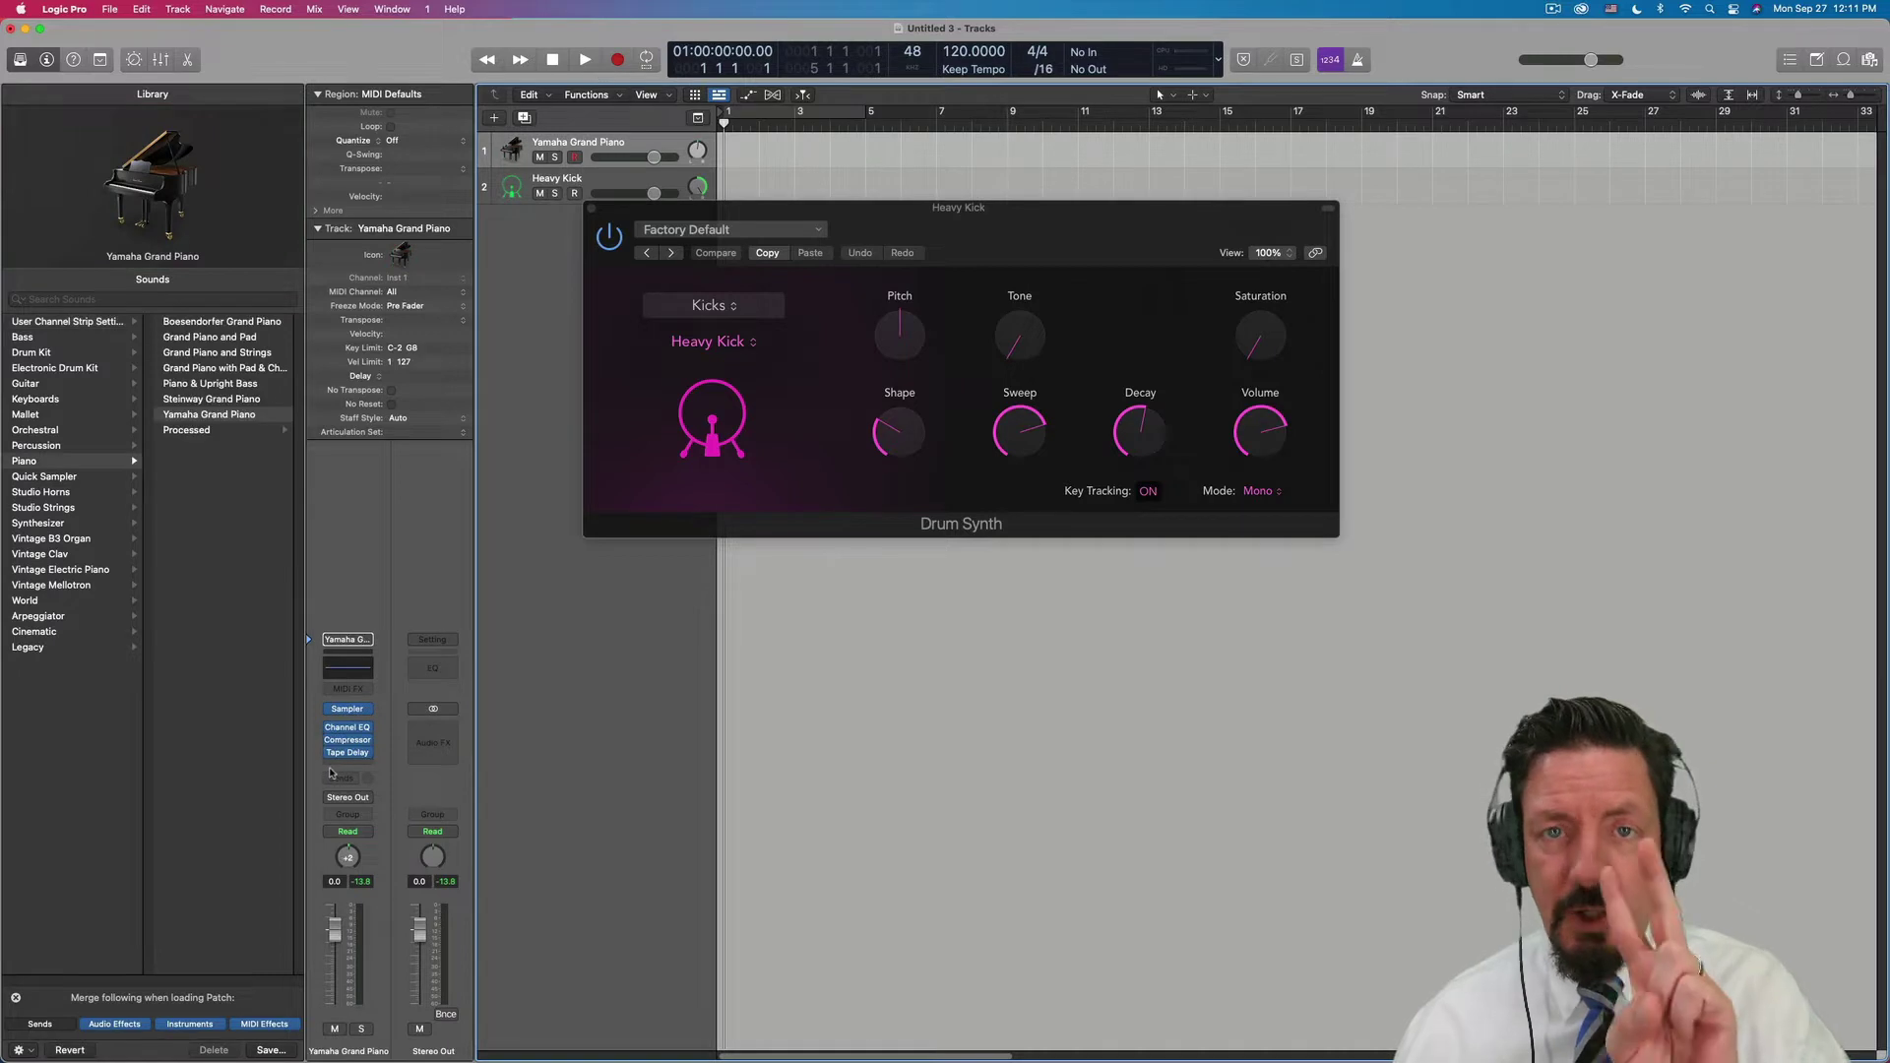
Set the piano to Binaural Pan and place its source front-centre, about +1° and 1.52 m
{"action": "right_click", "coordinate": [350, 859]}
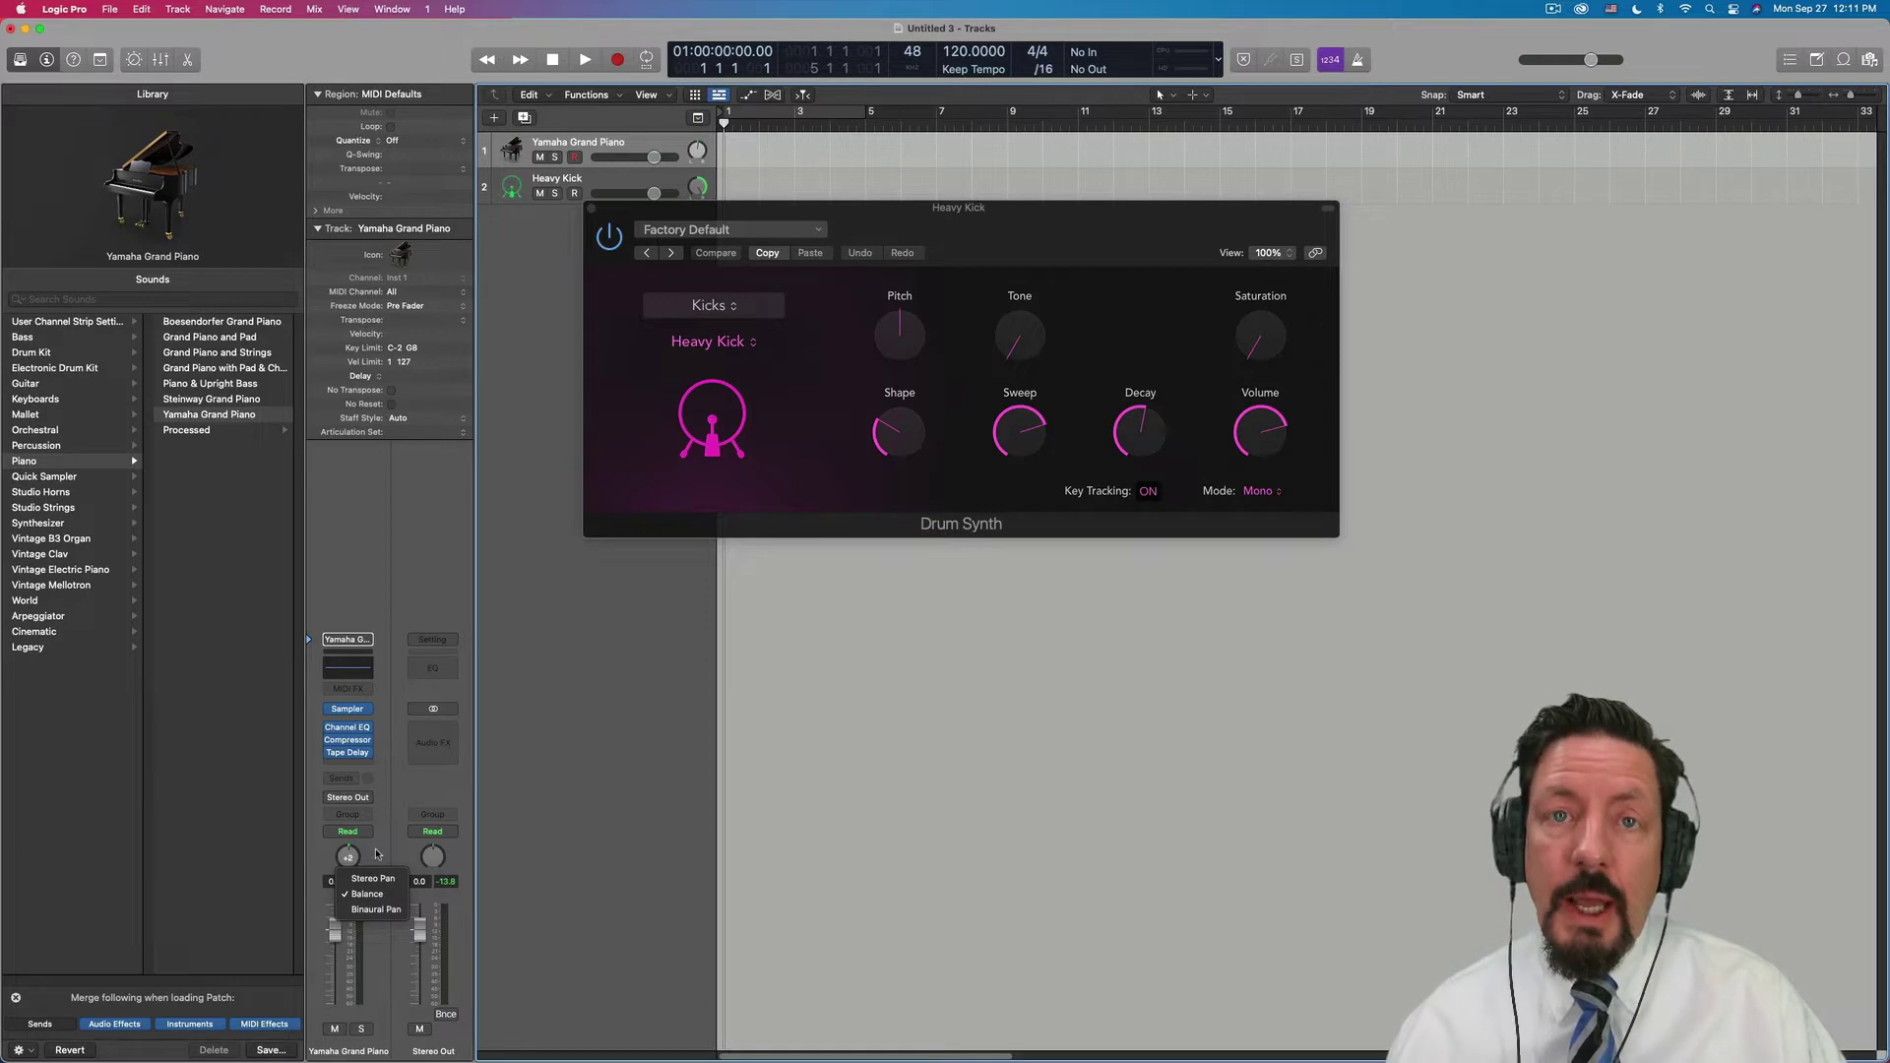
{"action": "left_click", "coordinate": [365, 911]}
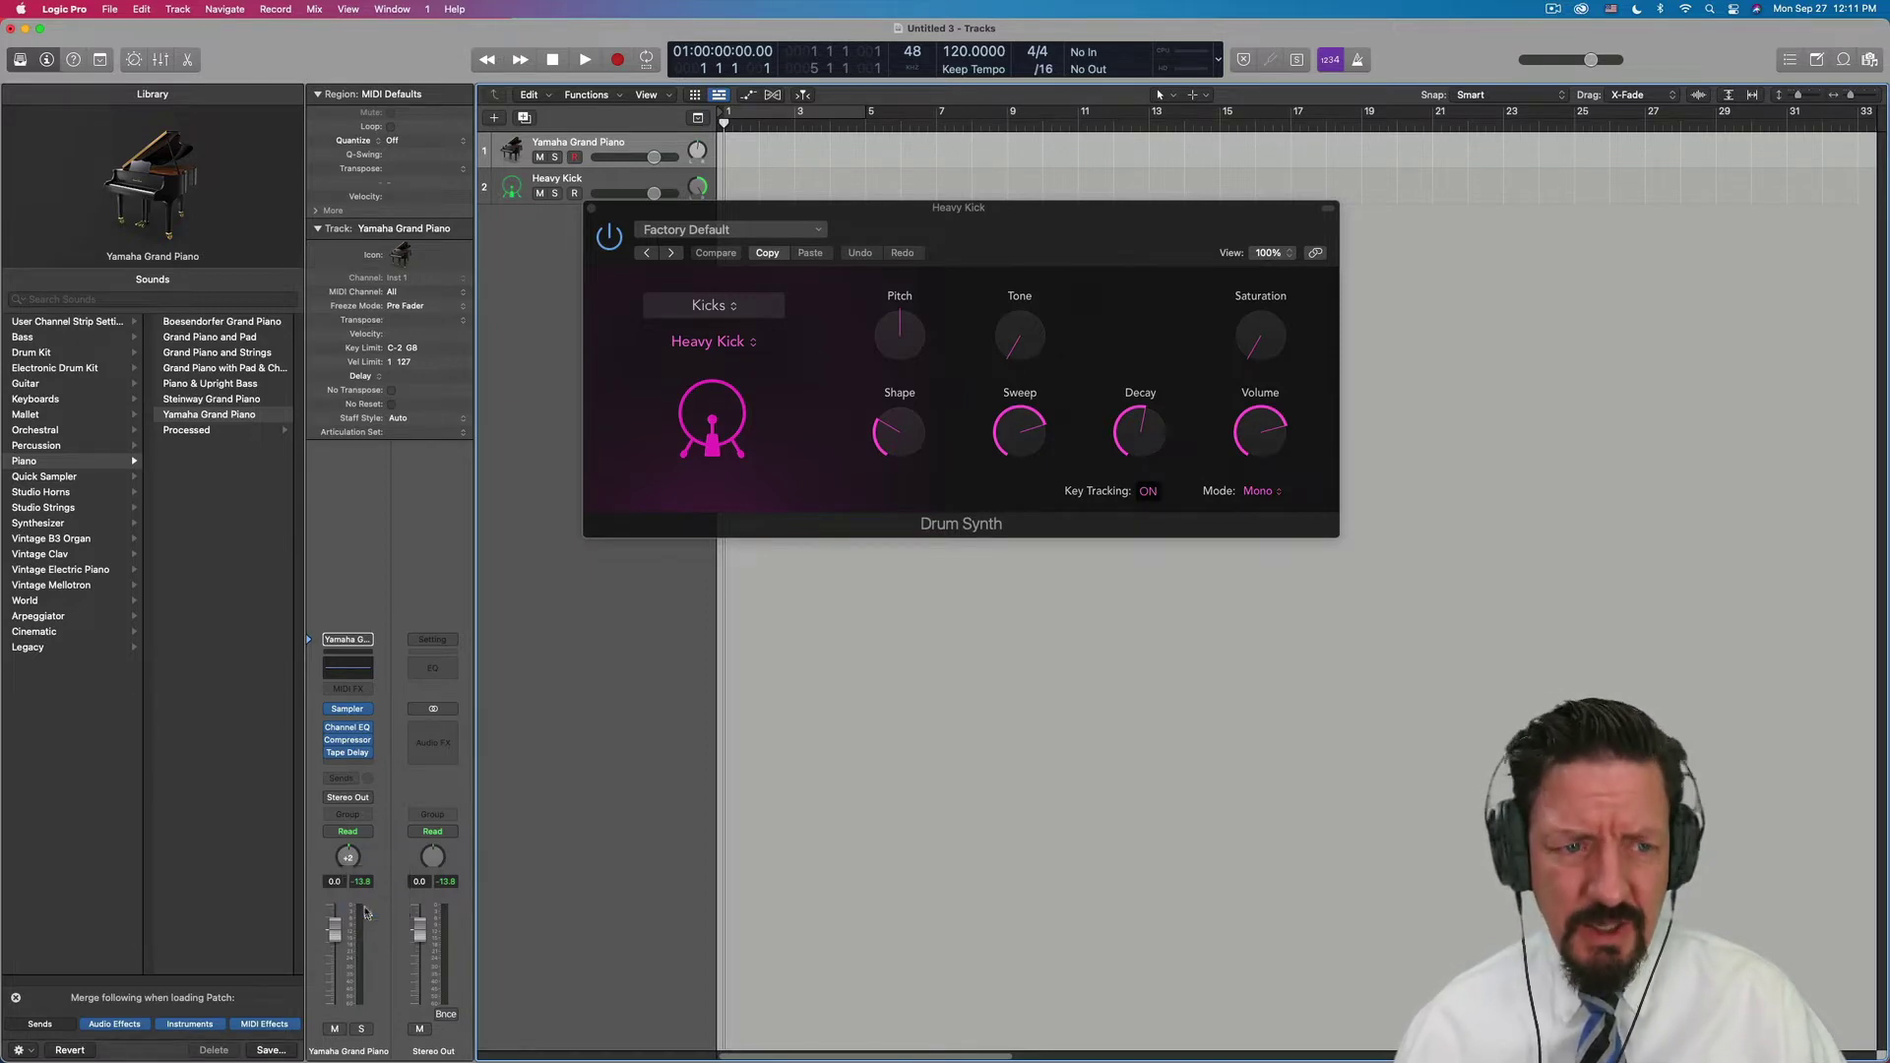
{"action": "double_click", "coordinate": [349, 859]}
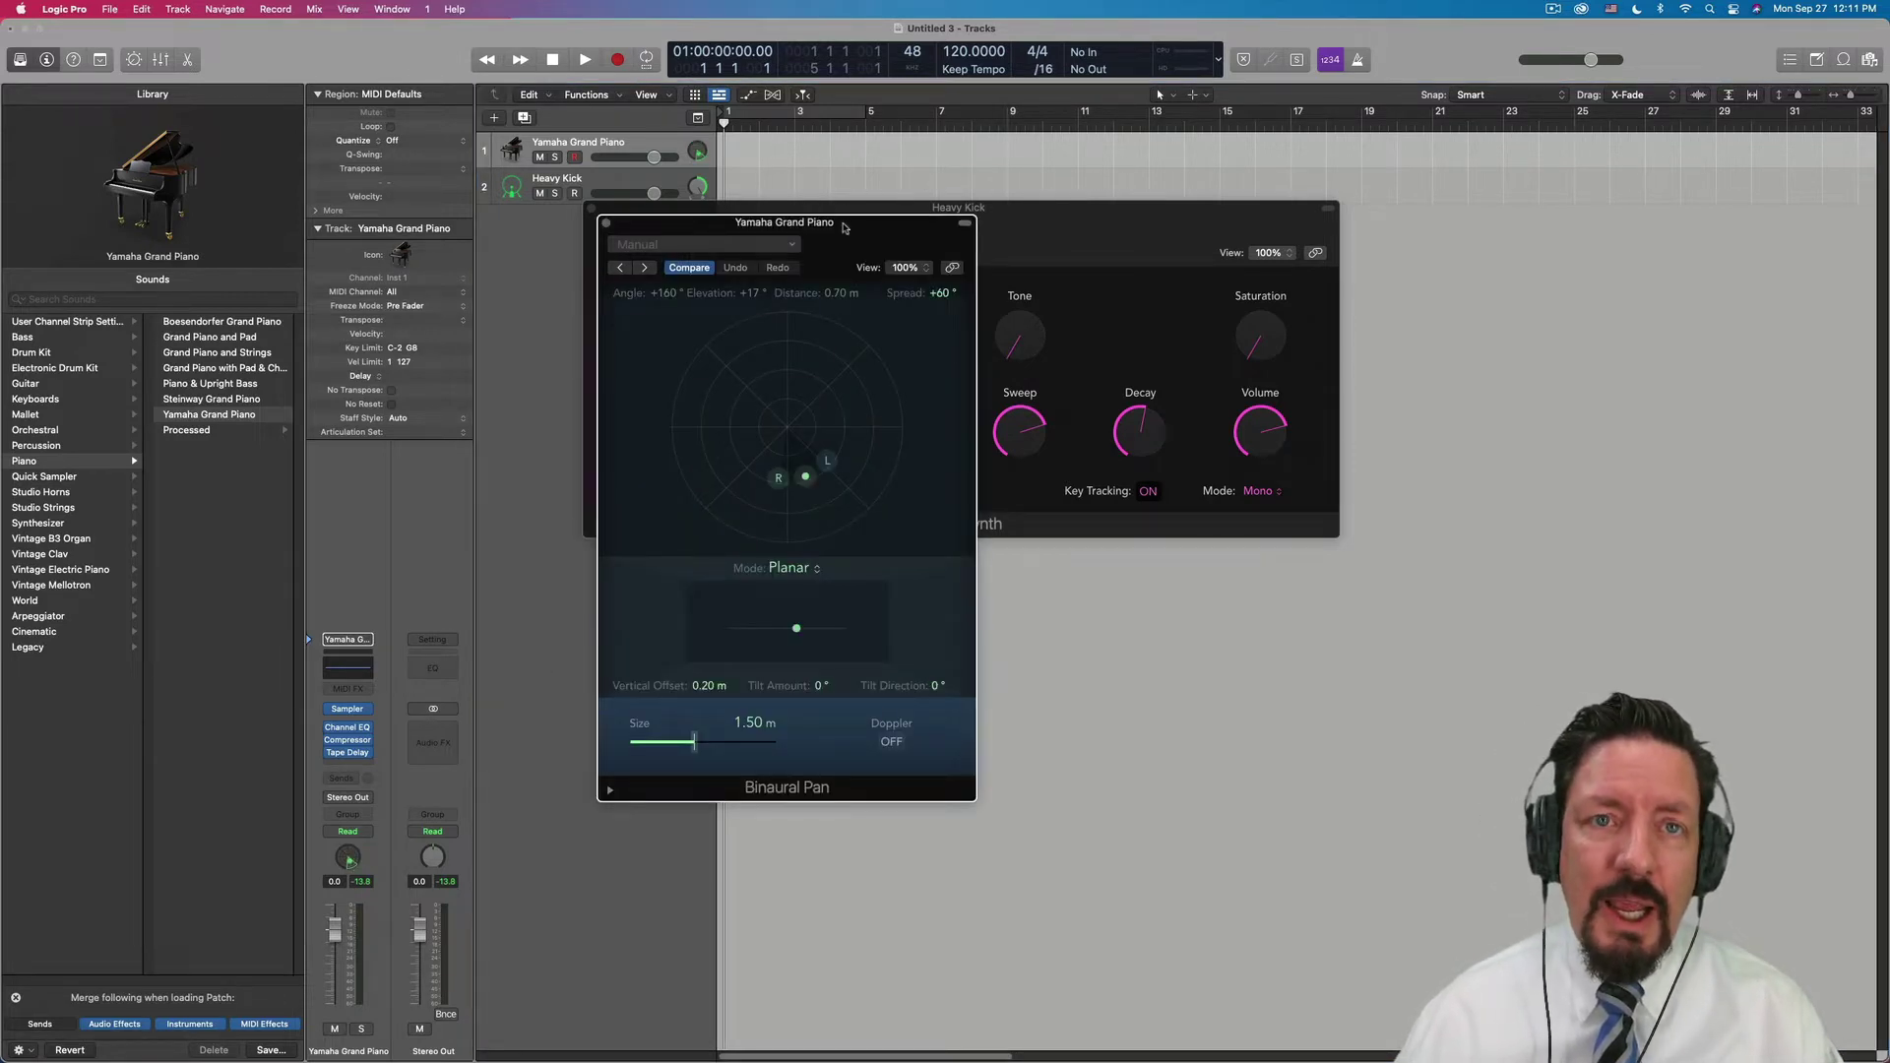
{"action": "left_click_drag", "start_coordinate": [787, 223], "coordinate": [985, 230]}
{"action": "left_click_drag", "start_coordinate": [1005, 482], "coordinate": [1002, 275]}
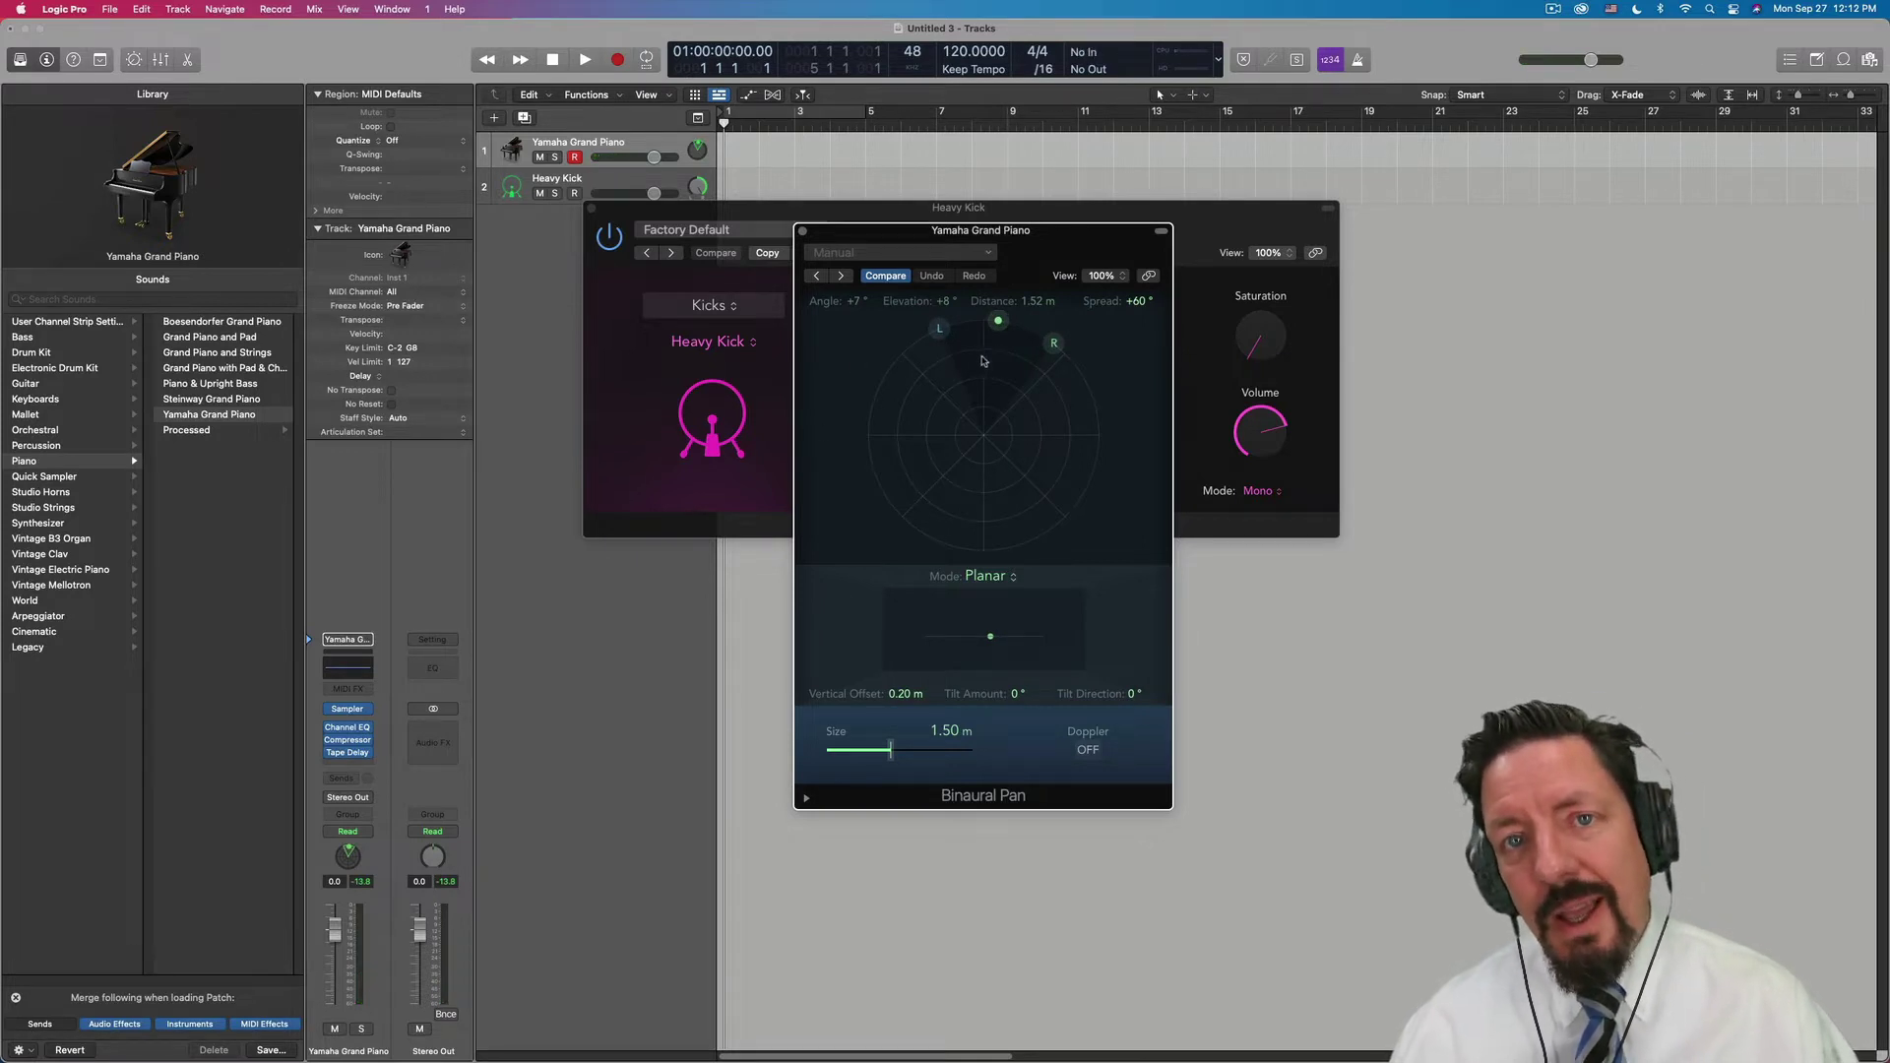
{"action": "mouse_move", "coordinate": [998, 321]}
{"action": "left_mouse_down"}
{"action": "mouse_move", "coordinate": [940, 331]}
{"action": "mouse_move", "coordinate": [882, 445]}
{"action": "mouse_move", "coordinate": [985, 635]}
{"action": "mouse_move", "coordinate": [1088, 571]}
{"action": "mouse_move", "coordinate": [1120, 330]}
{"action": "mouse_move", "coordinate": [972, 273]}
{"action": "mouse_move", "coordinate": [987, 287]}
{"action": "left_mouse_up"}
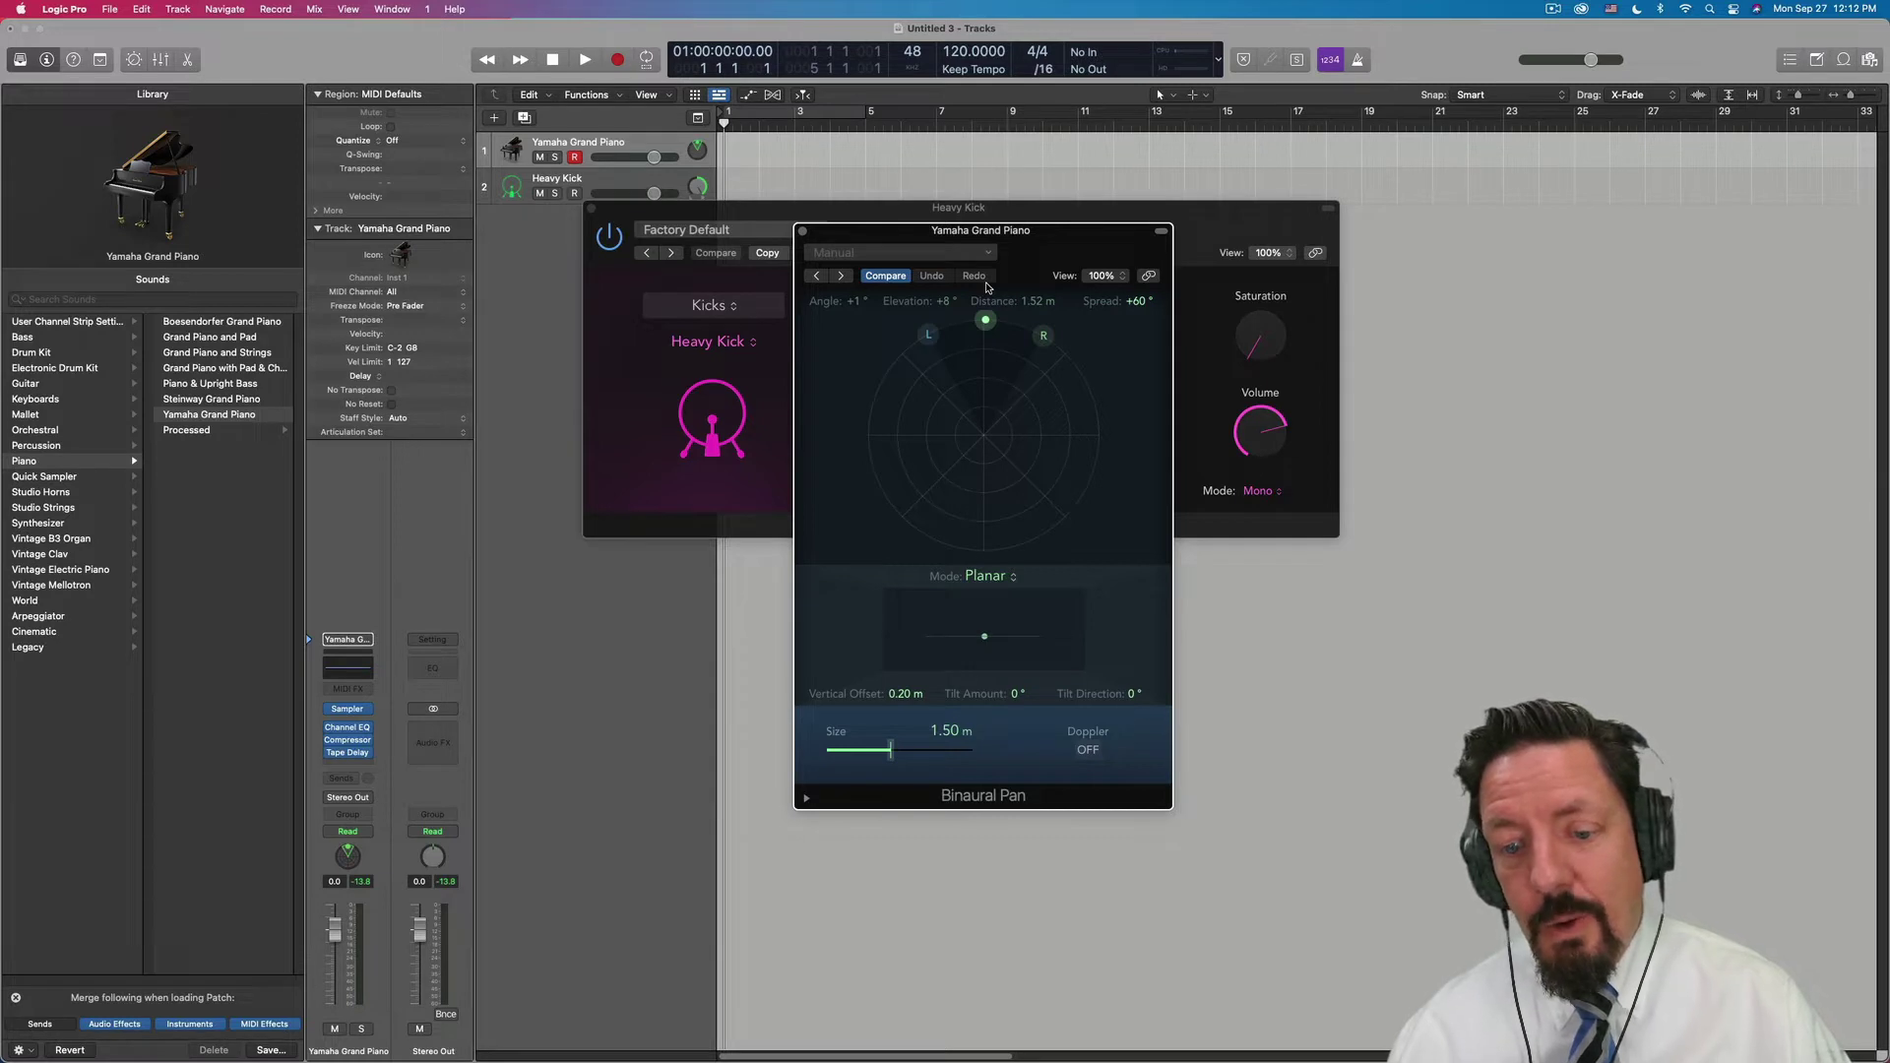
Bring the piano's binaural source closer, to about 1.24 m
{"action": "mouse_move", "coordinate": [985, 320]}
{"action": "left_mouse_down"}
{"action": "mouse_move", "coordinate": [987, 358]}
{"action": "mouse_move", "coordinate": [985, 320]}
{"action": "left_mouse_up"}
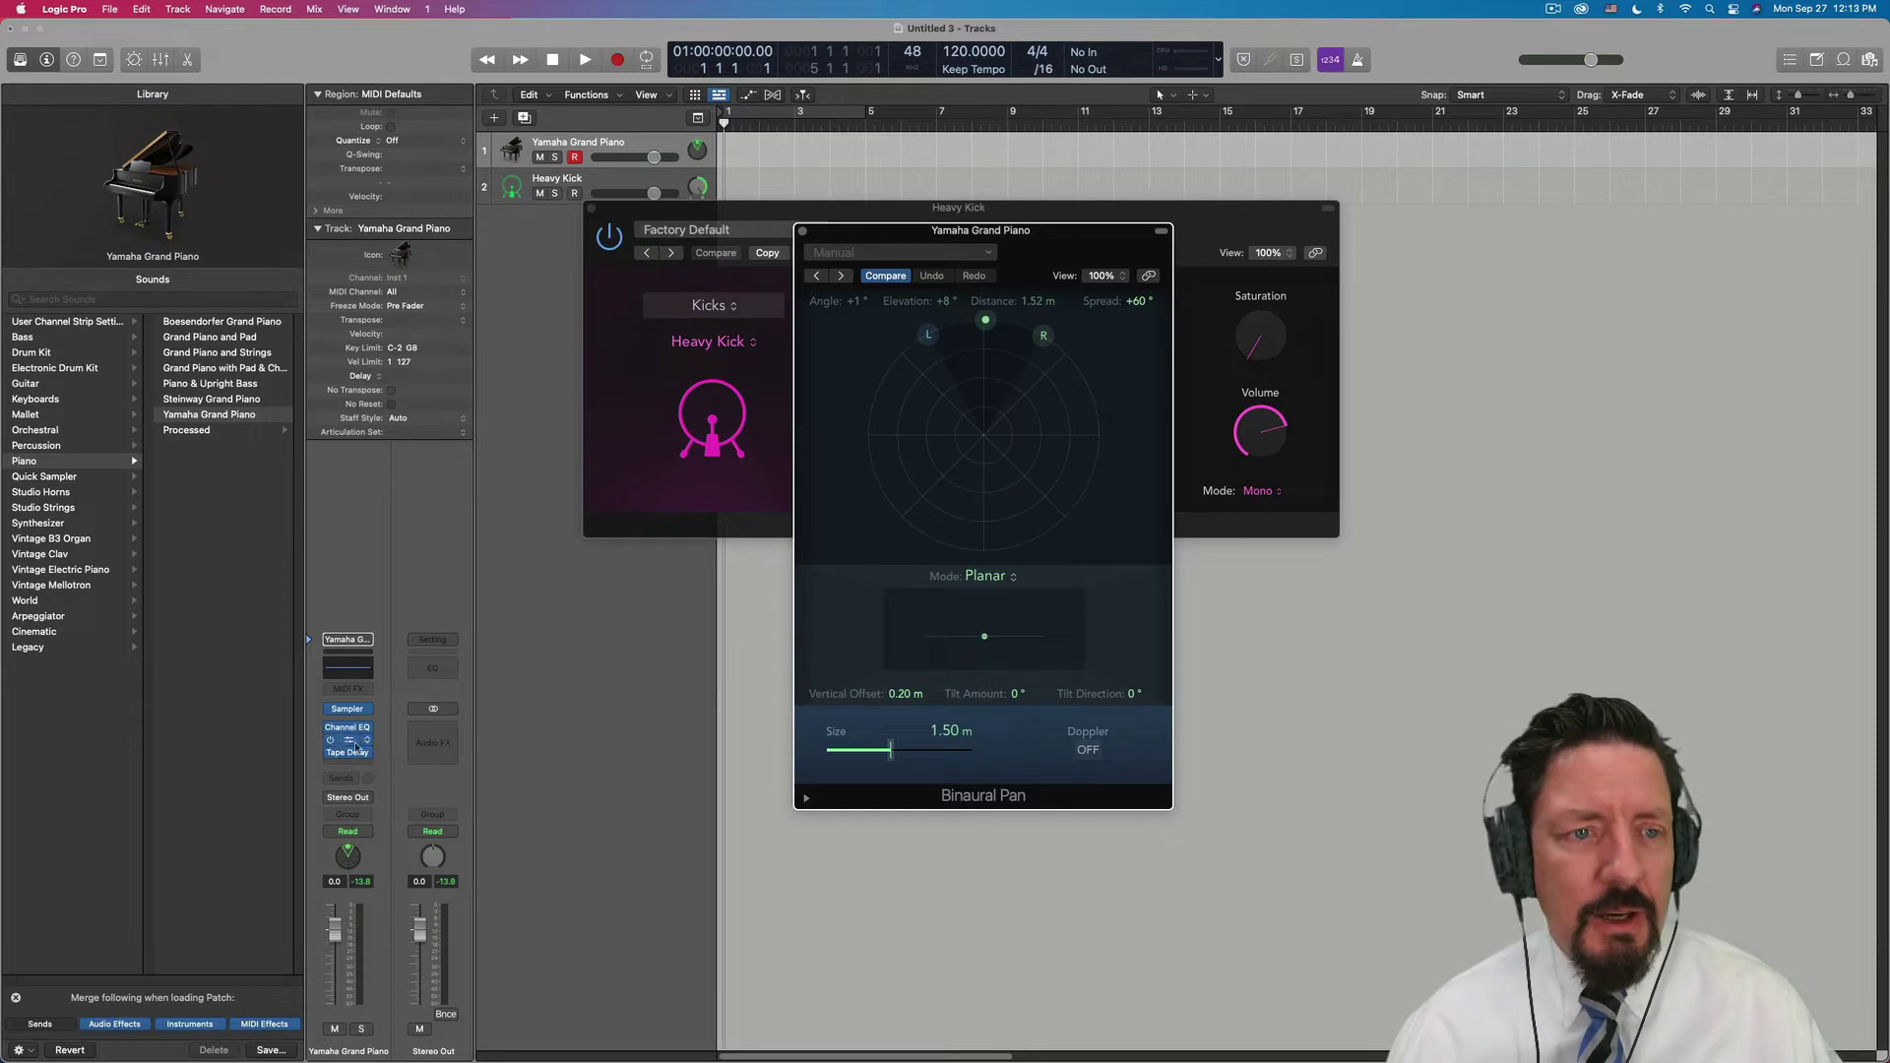
Insert stereo Binaural Post-Processing from Imaging on the Stereo Out channel
{"action": "left_click", "coordinate": [443, 730]}
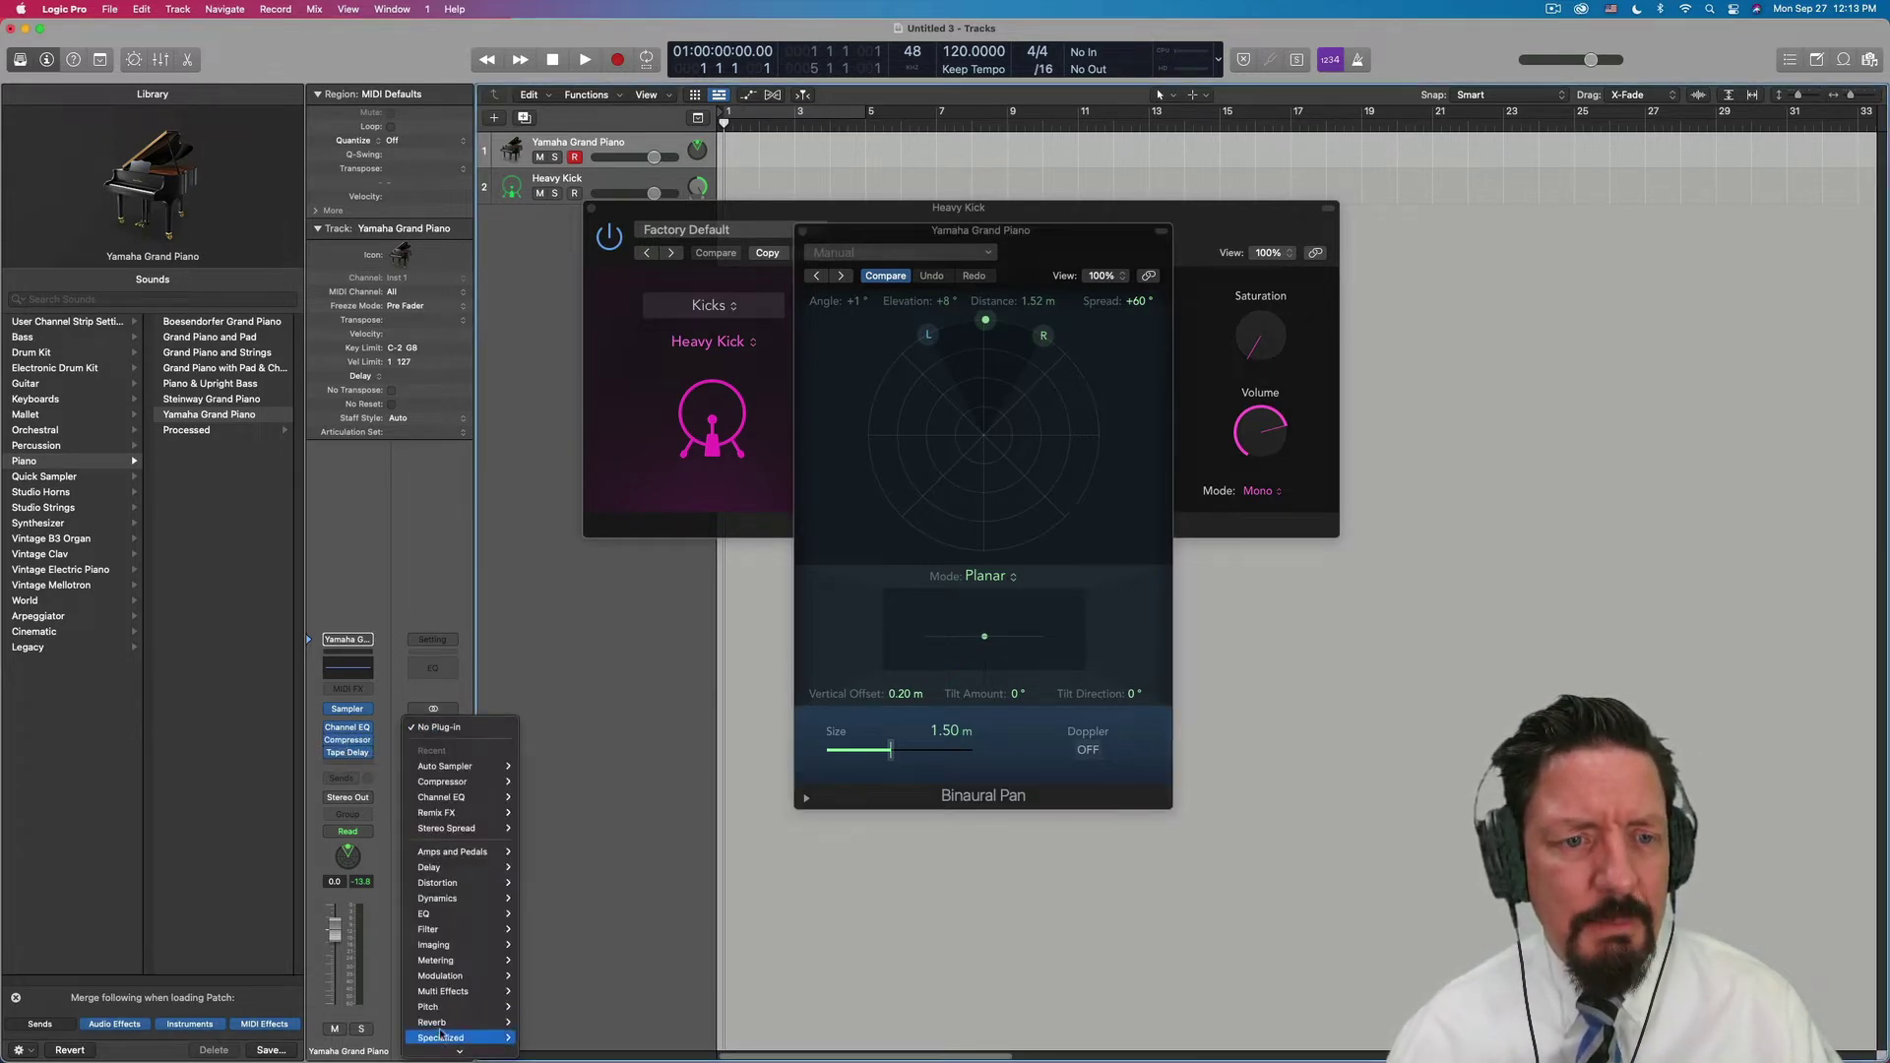
{"action": "scroll", "coordinate": [442, 1039], "scroll_direction": "down", "scroll_amount": 1}
{"action": "mouse_move", "coordinate": [448, 915]}
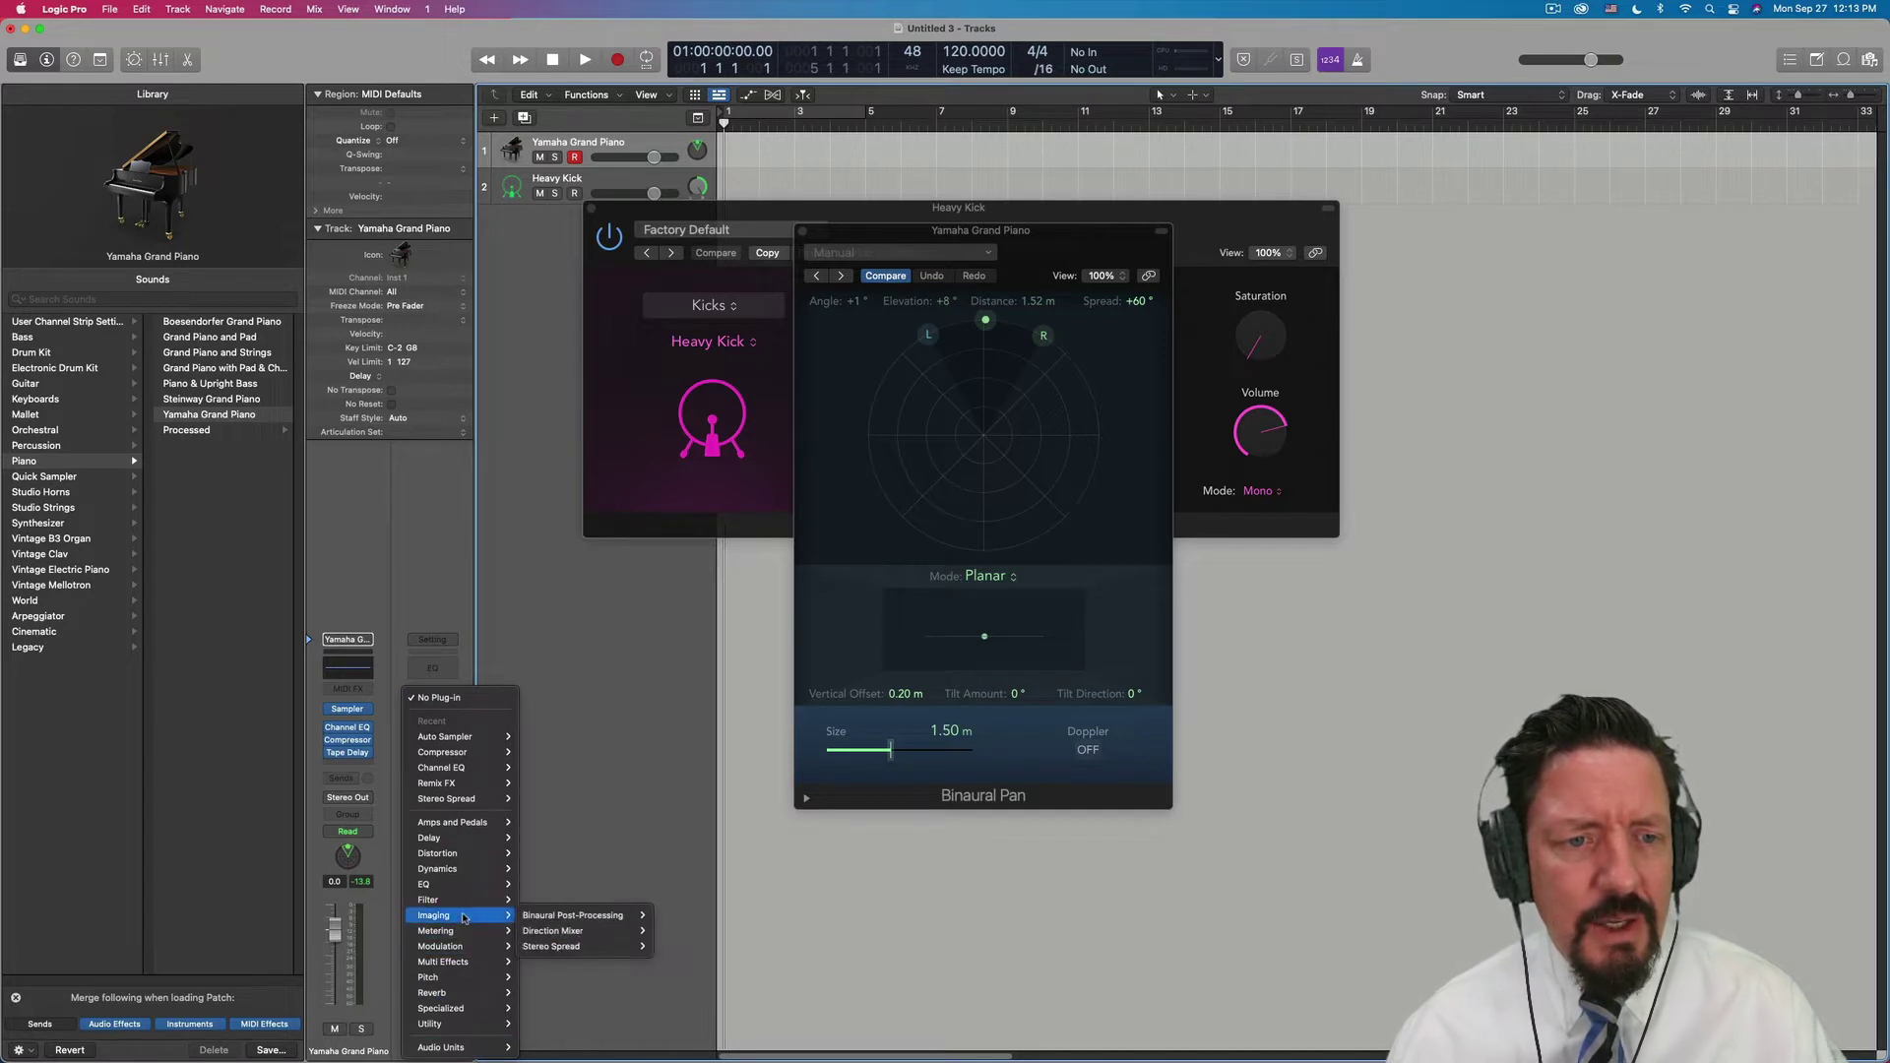
{"action": "mouse_move", "coordinate": [567, 919]}
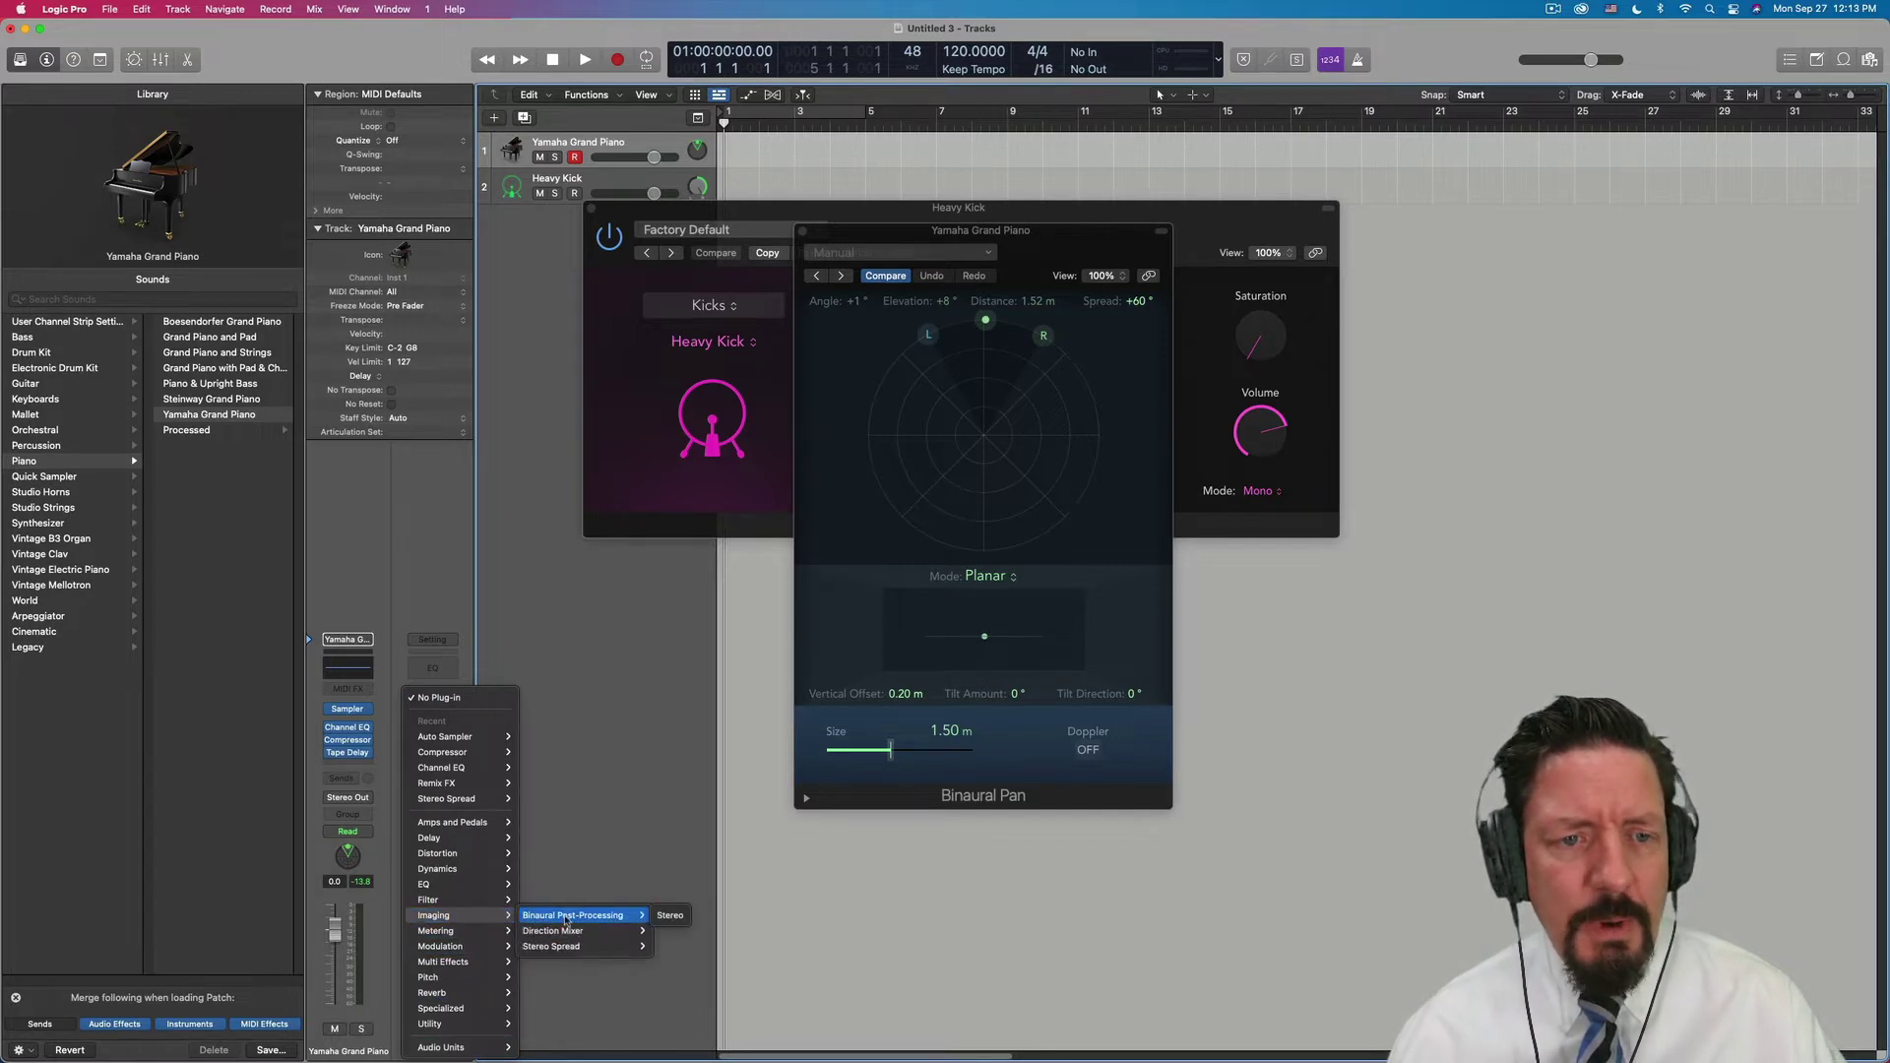
{"action": "left_click", "coordinate": [671, 917]}
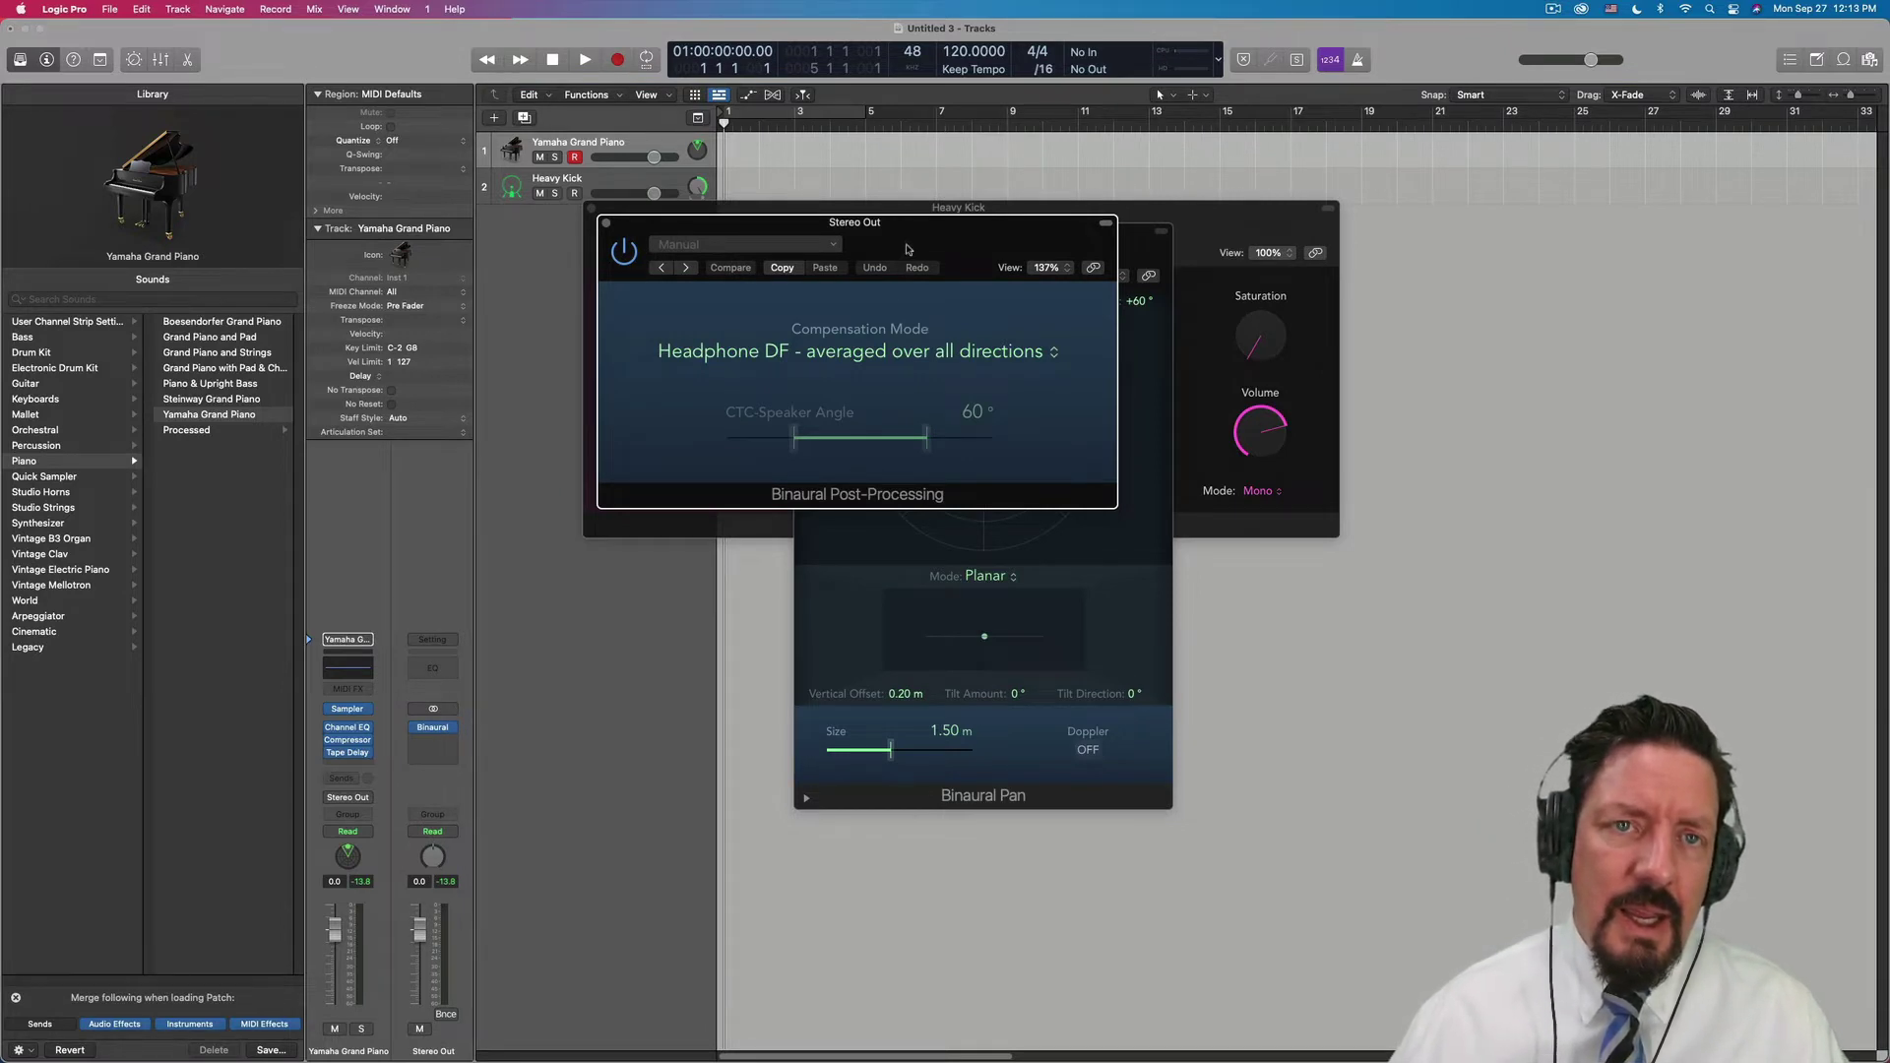
Check the compensation modes, keeping Headphone DF averaged over all directions
{"action": "left_click_drag", "start_coordinate": [911, 254], "coordinate": [1214, 399]}
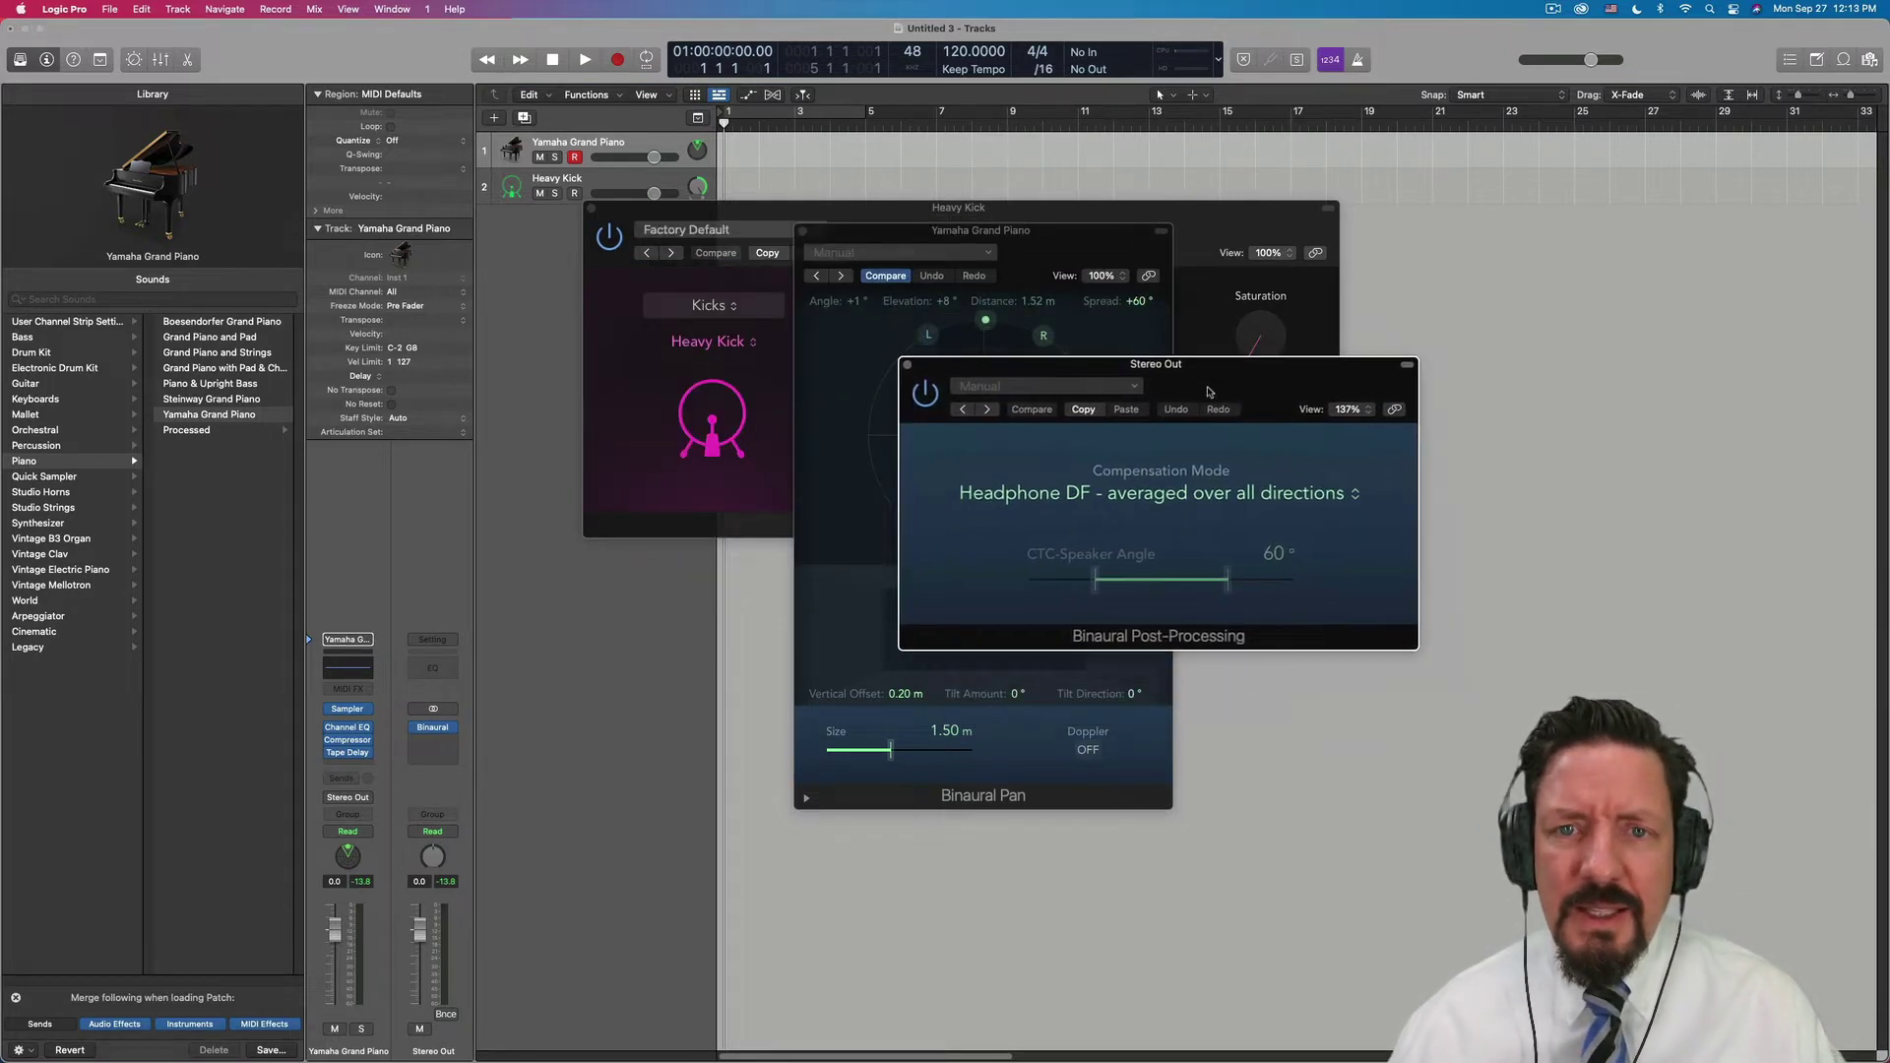
{"action": "left_click", "coordinate": [1185, 497]}
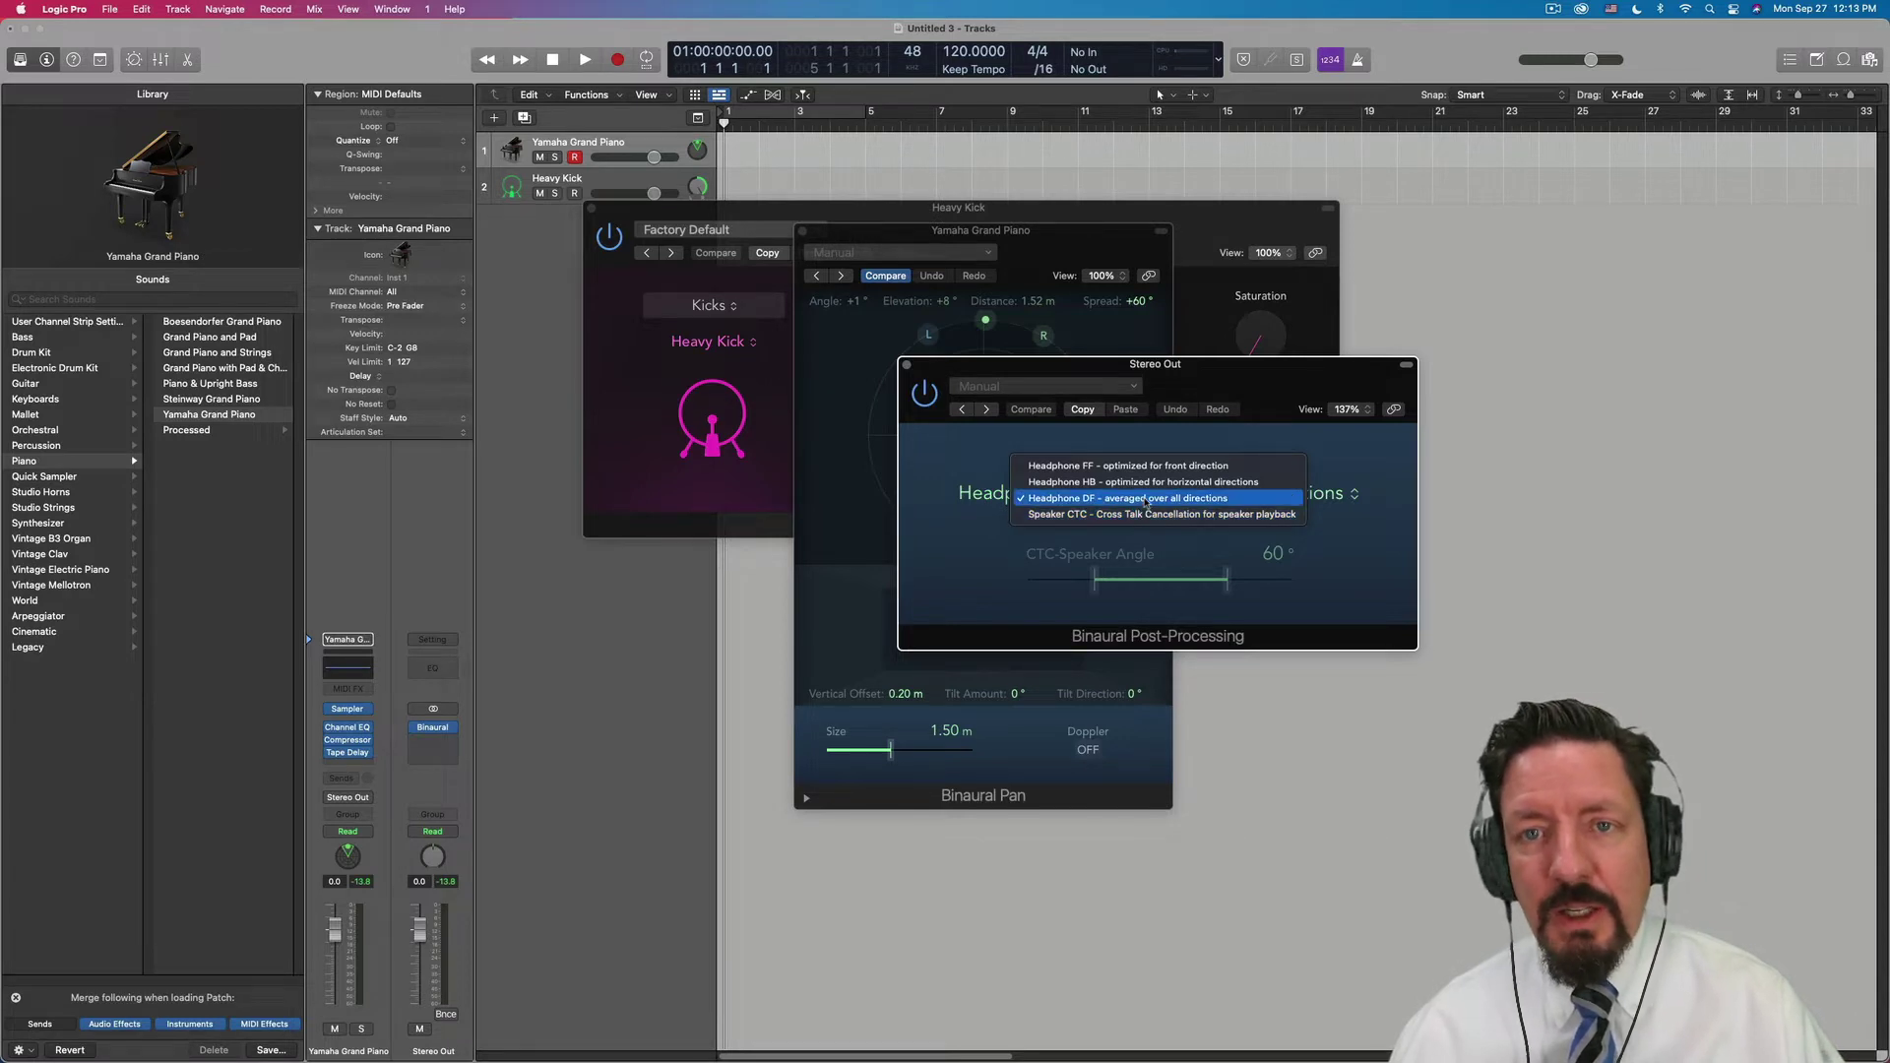
{"action": "left_click", "coordinate": [1273, 388]}
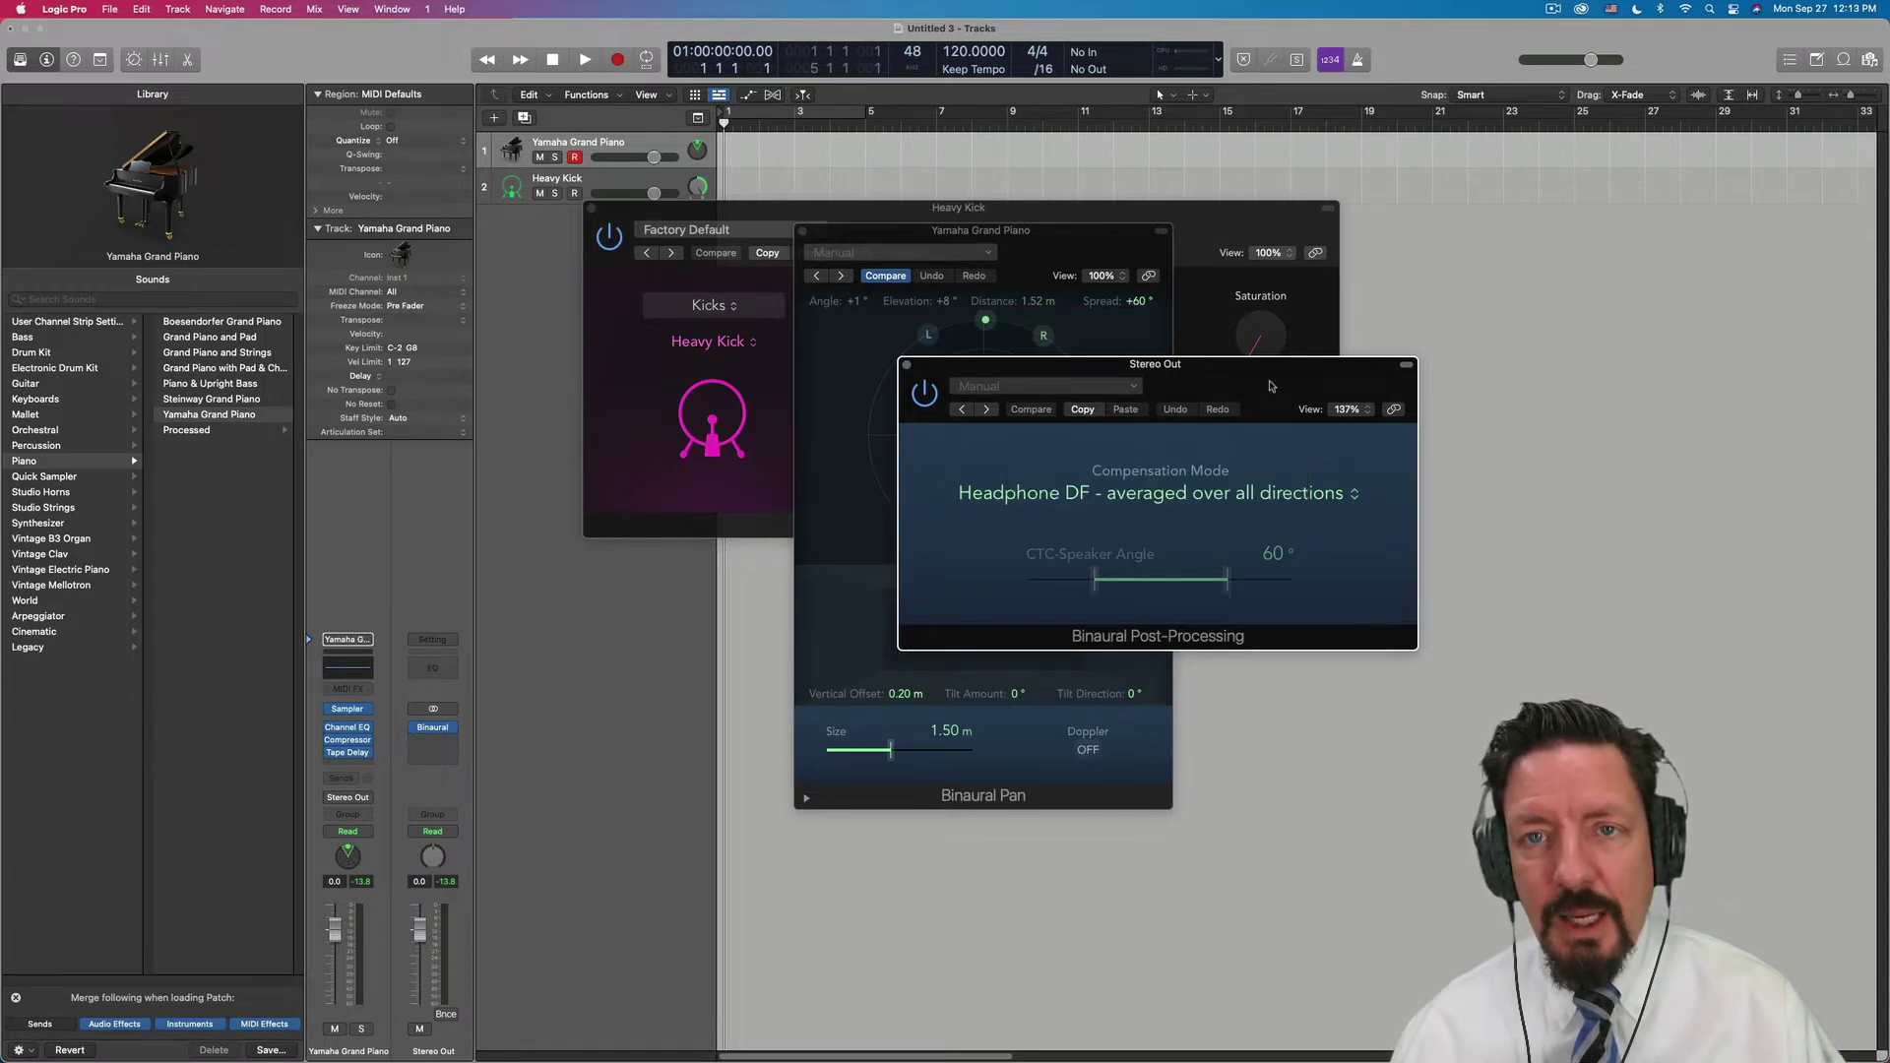
Close post-processing and reposition the piano source to -1° angle, 1.52 m distance
{"action": "left_click", "coordinate": [907, 364]}
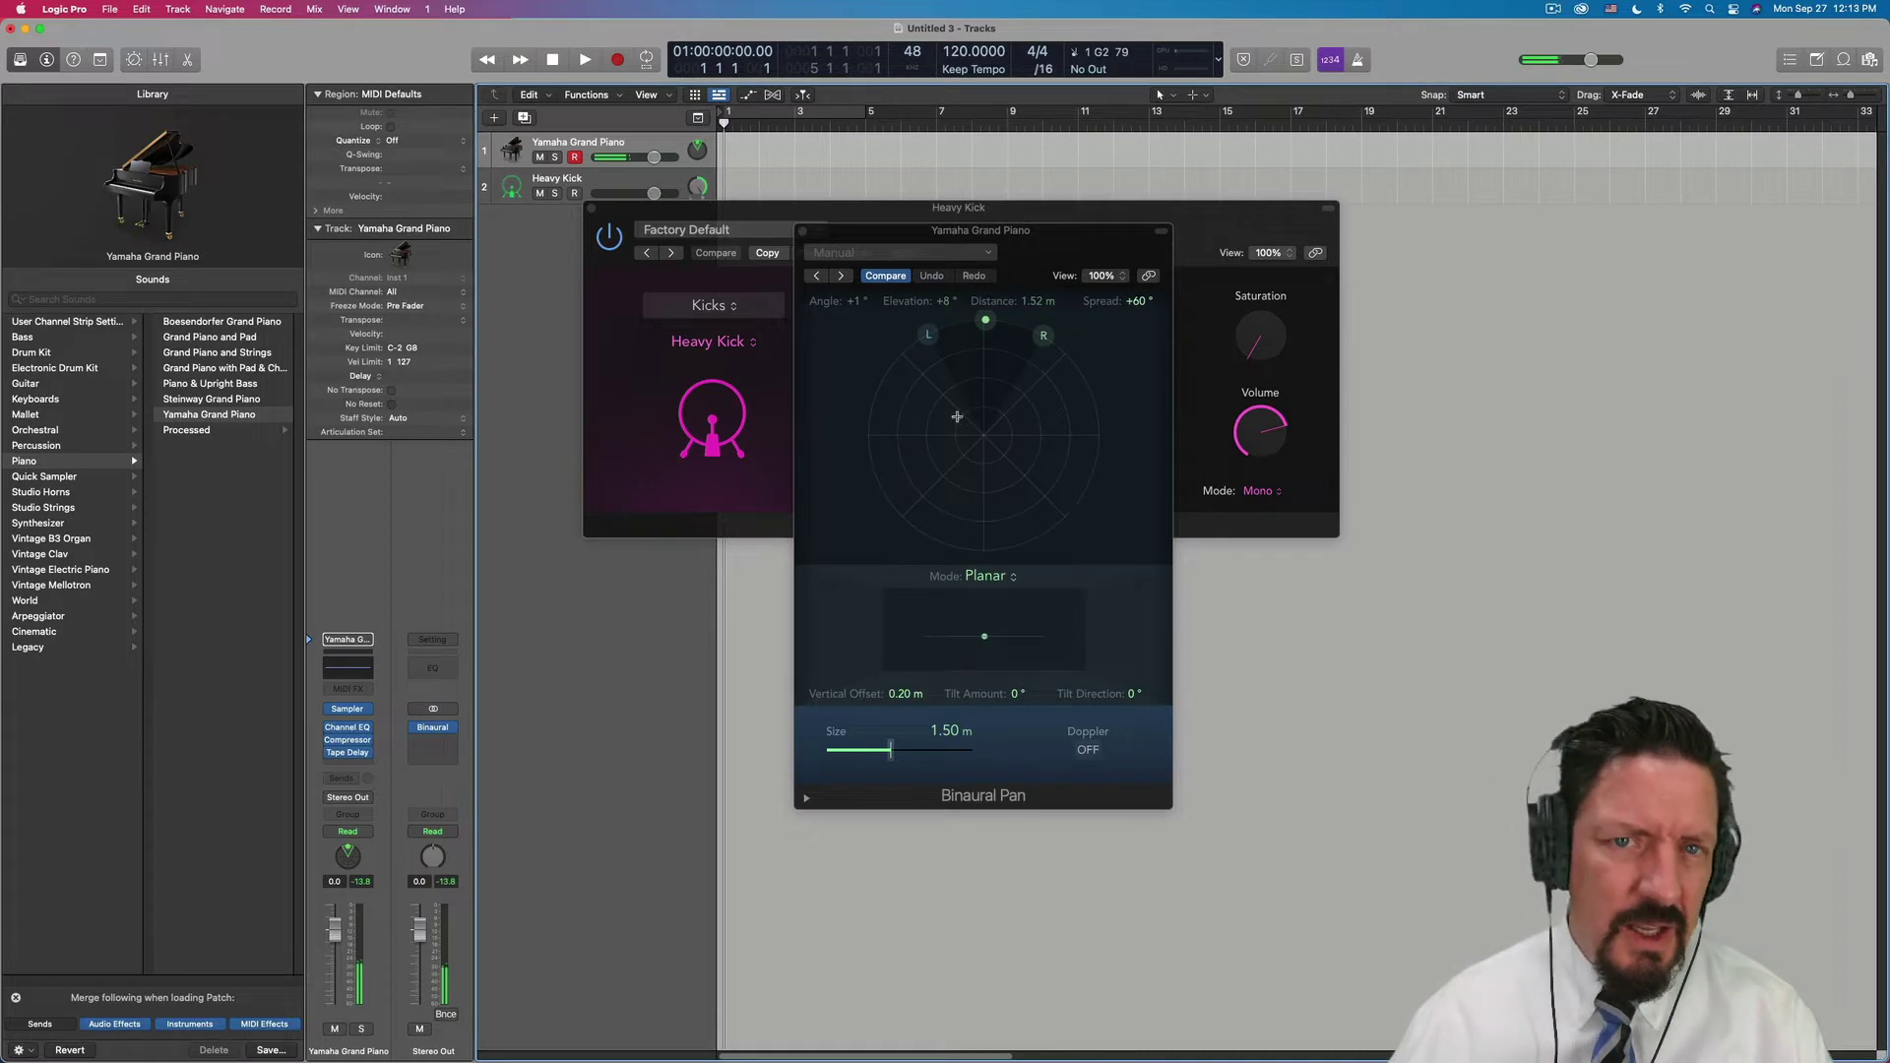
{"action": "left_click_drag", "start_coordinate": [985, 321], "coordinate": [983, 392]}
{"action": "mouse_move", "coordinate": [974, 298]}
{"action": "left_mouse_down"}
{"action": "mouse_move", "coordinate": [965, 344]}
{"action": "mouse_move", "coordinate": [980, 320]}
{"action": "left_mouse_up"}
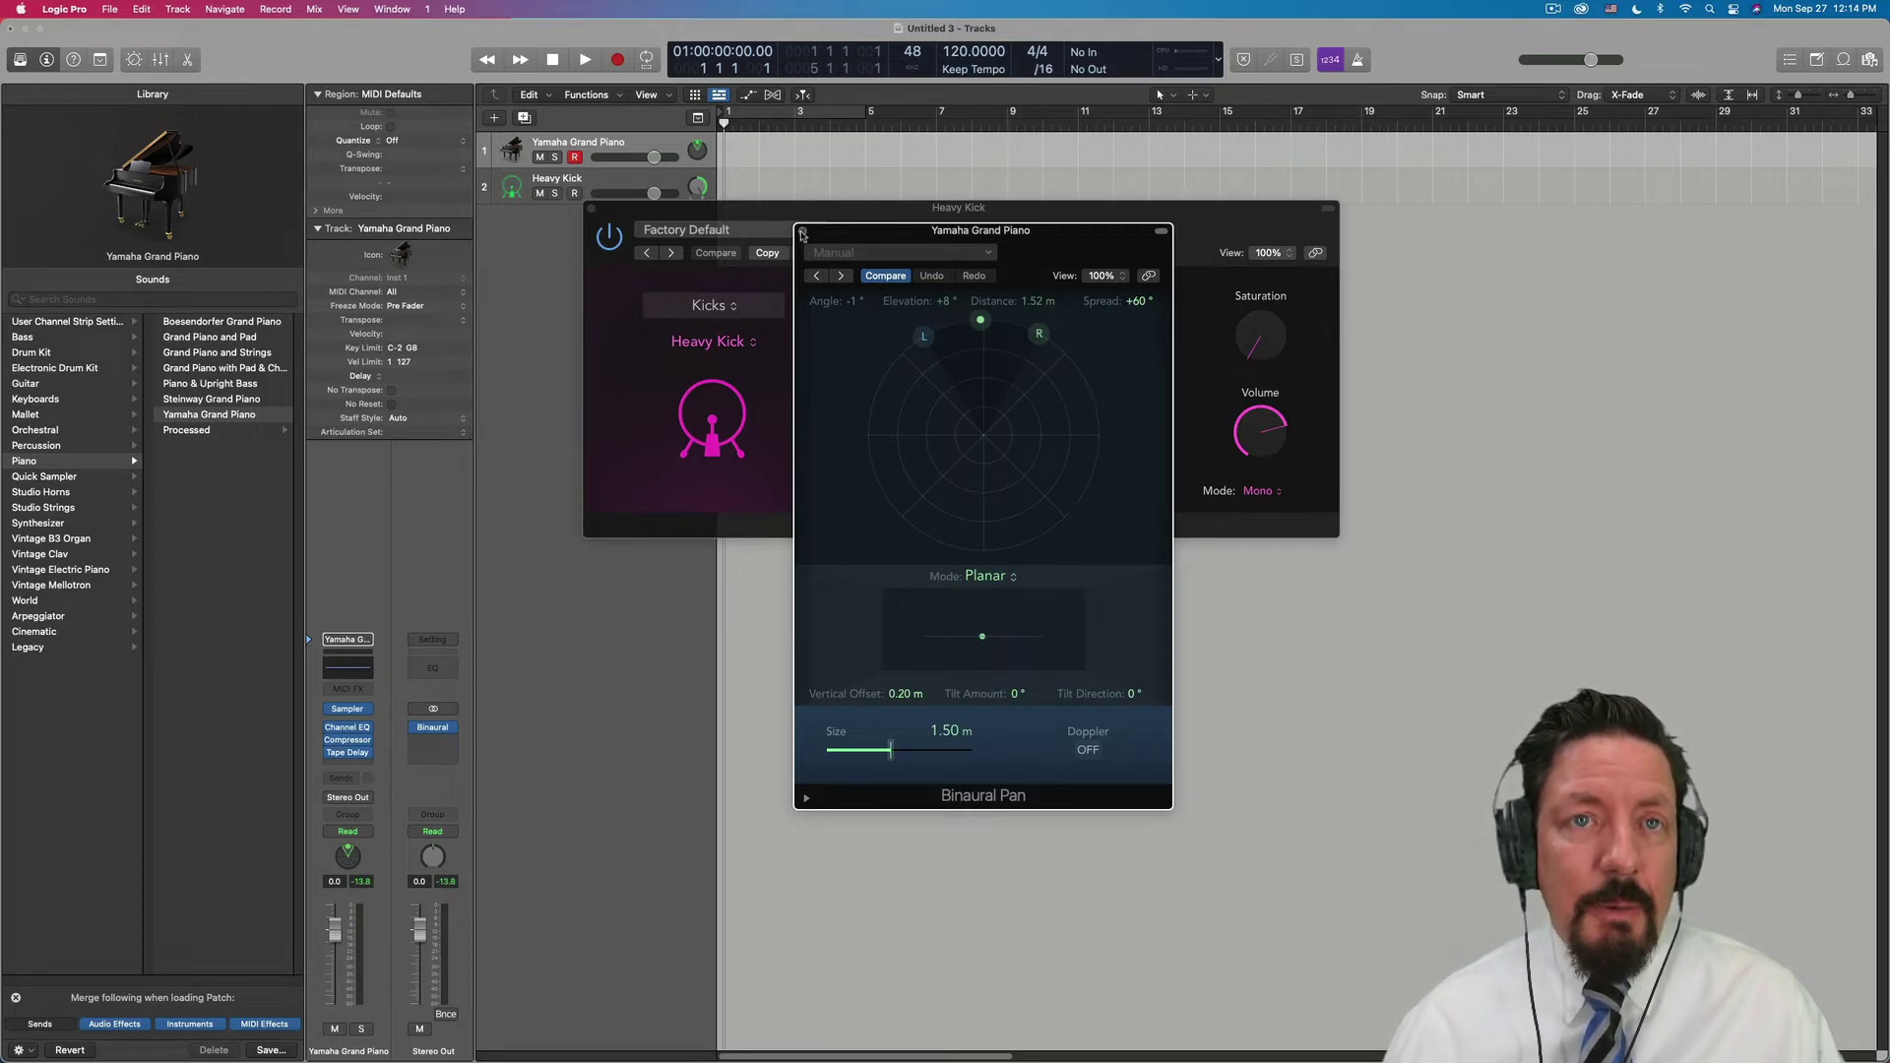
Close the Binaural Pan window and the Heavy Kick synth window
{"action": "left_click", "coordinate": [802, 236]}
{"action": "left_click_drag", "start_coordinate": [614, 218], "coordinate": [912, 233]}
{"action": "left_click", "coordinate": [889, 223]}
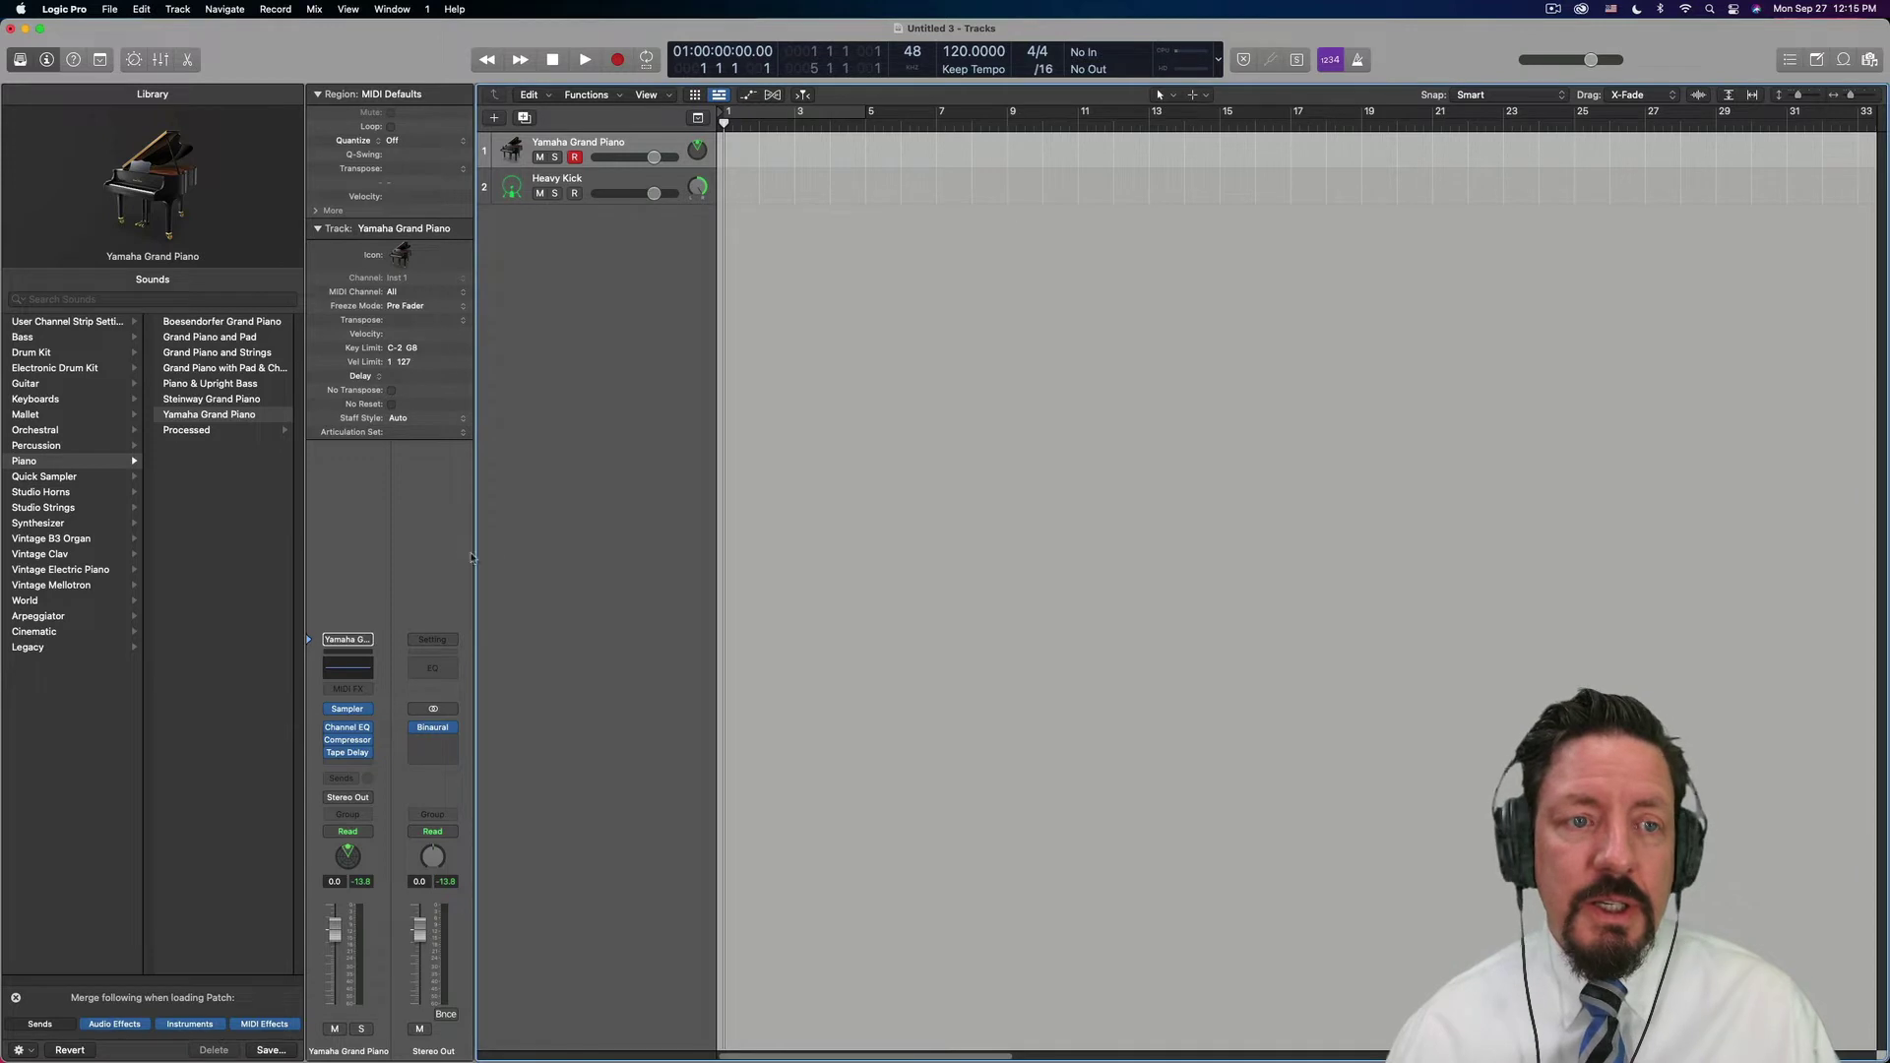
Go to File > Project Settings to reach the Audio settings
{"action": "left_click", "coordinate": [111, 10]}
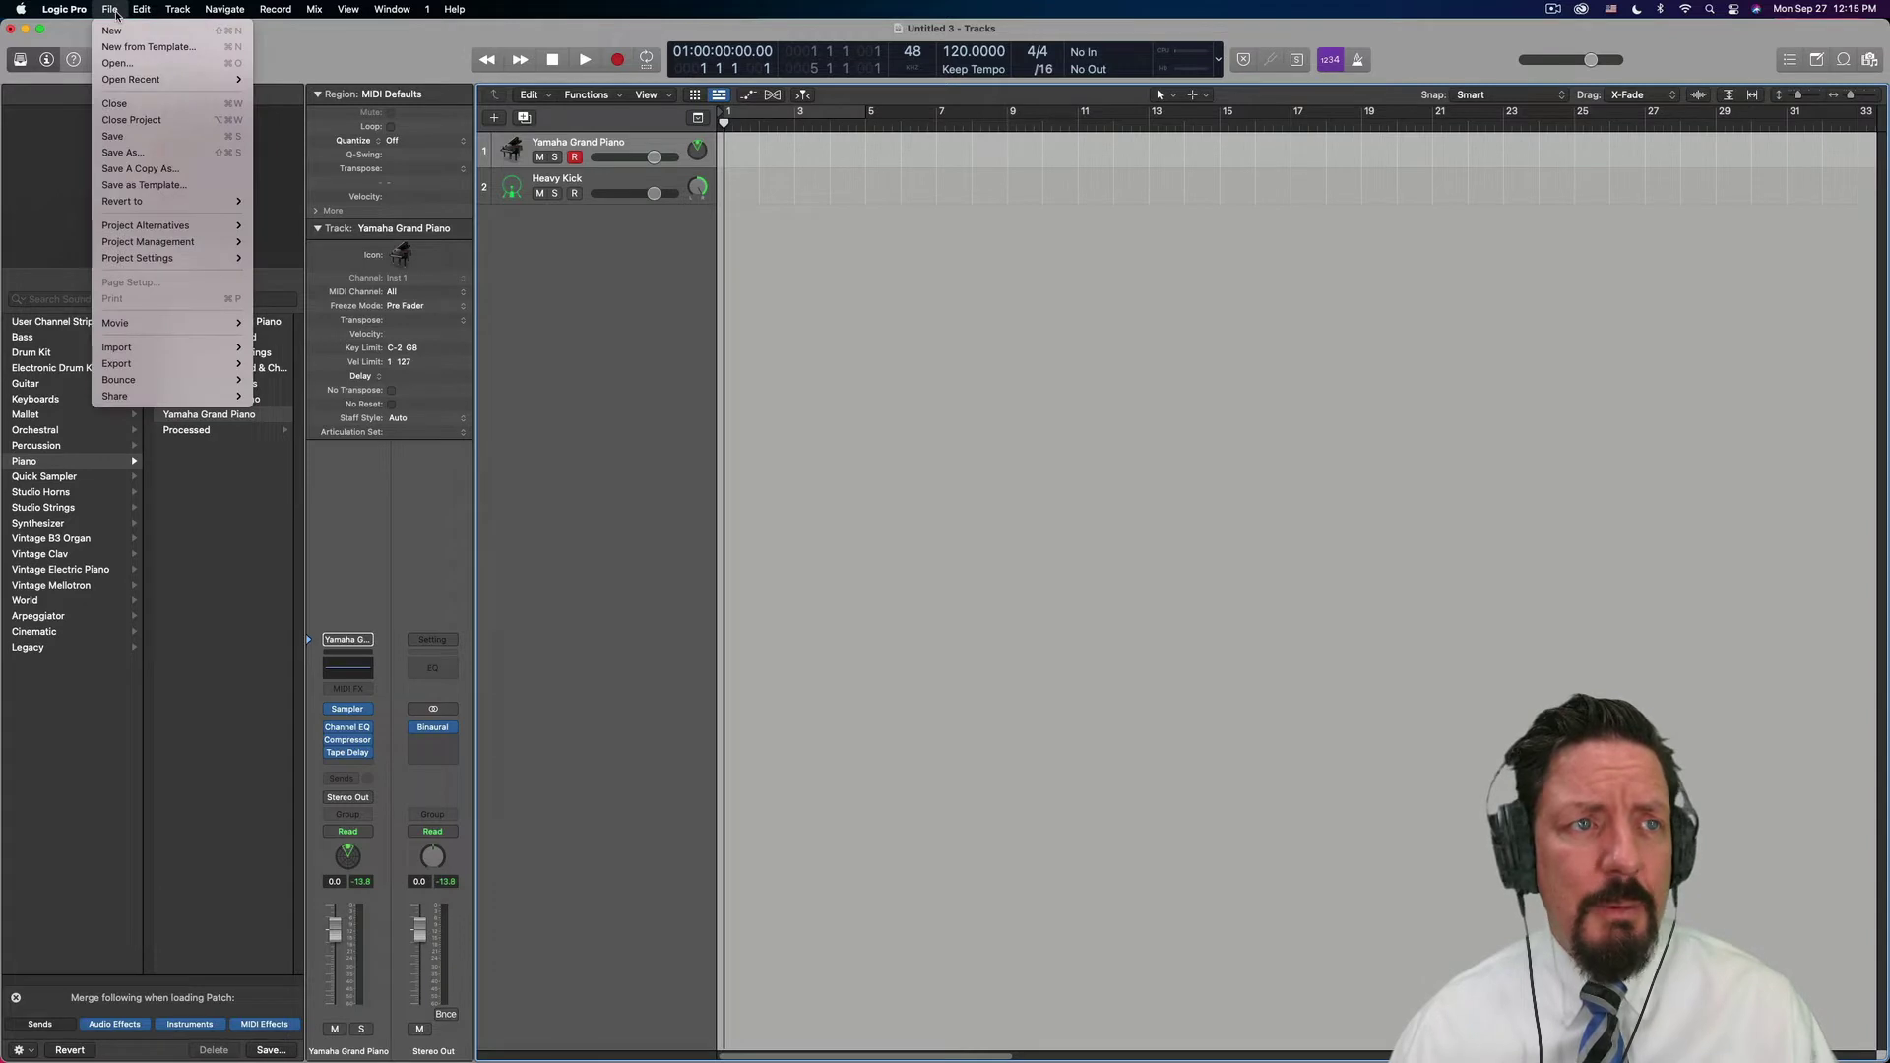
{"action": "mouse_move", "coordinate": [197, 258]}
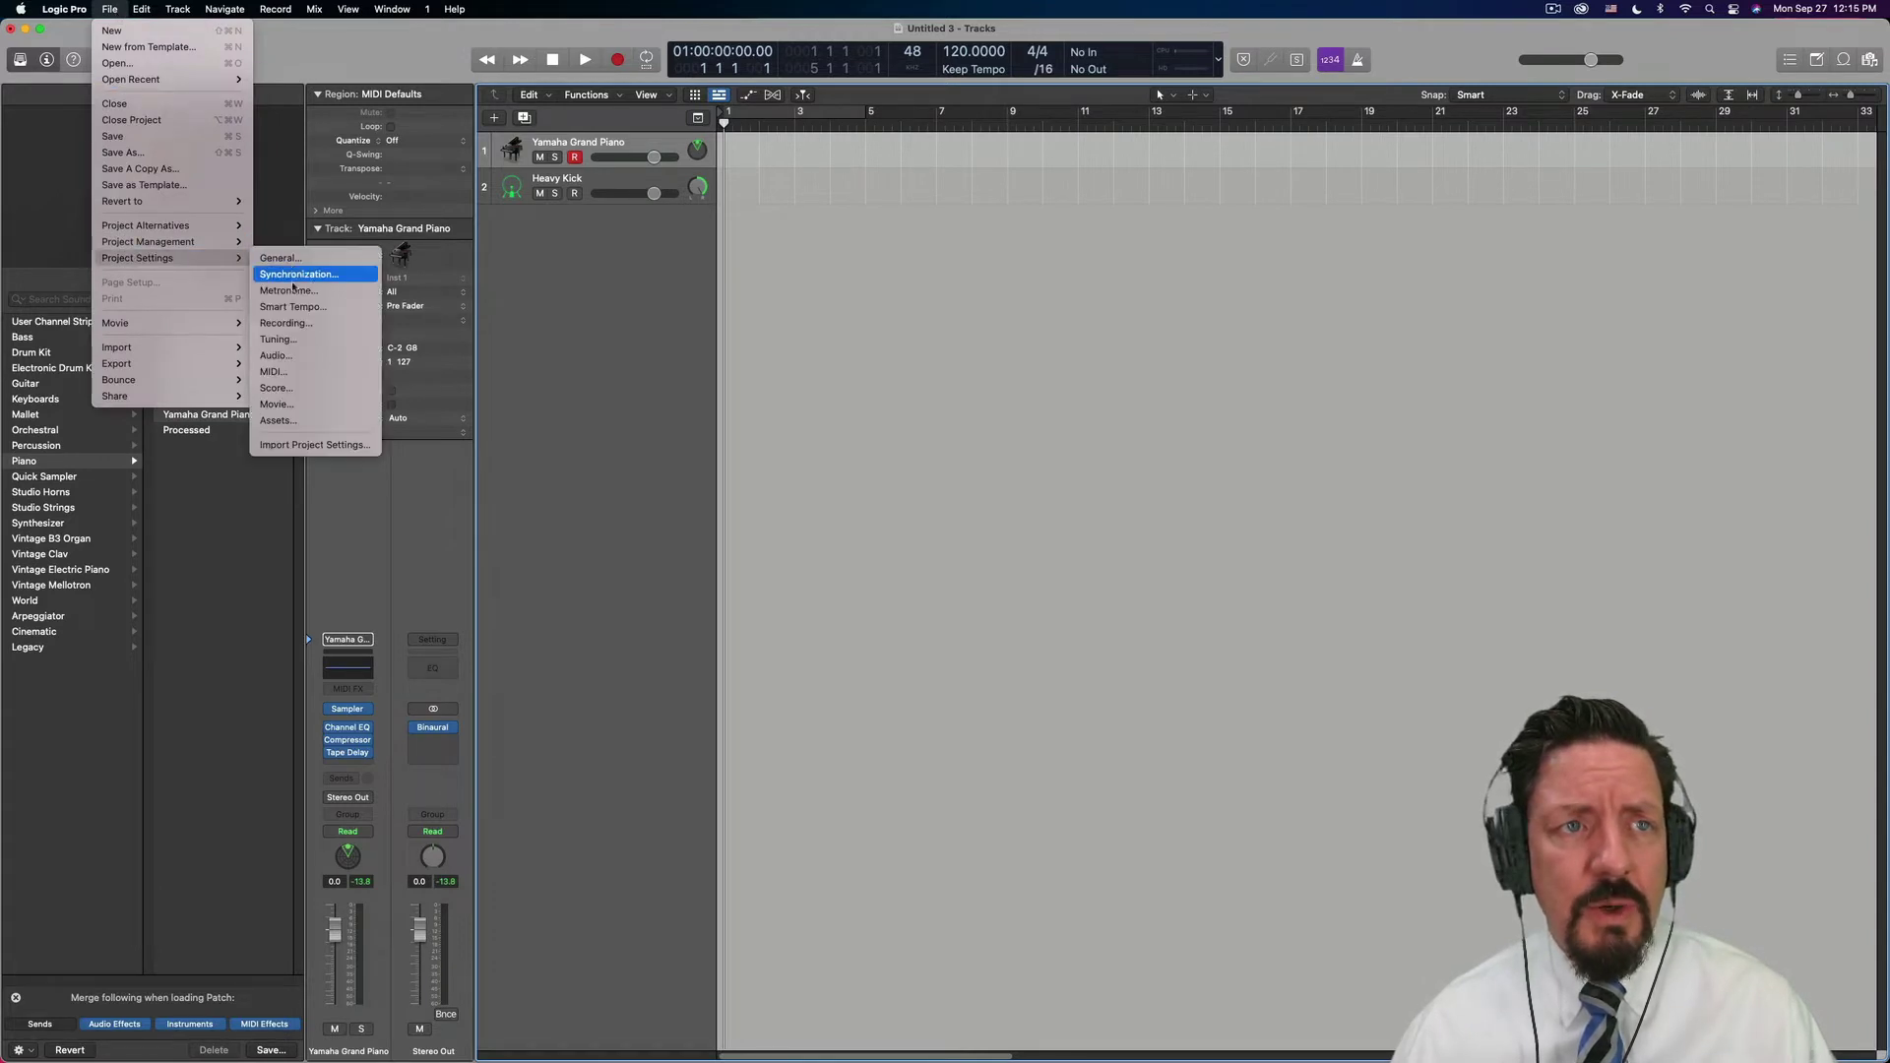
In Audio project settings, browse the Surround Format list and keep 5.1 (ITU 775)
{"action": "left_click", "coordinate": [276, 356]}
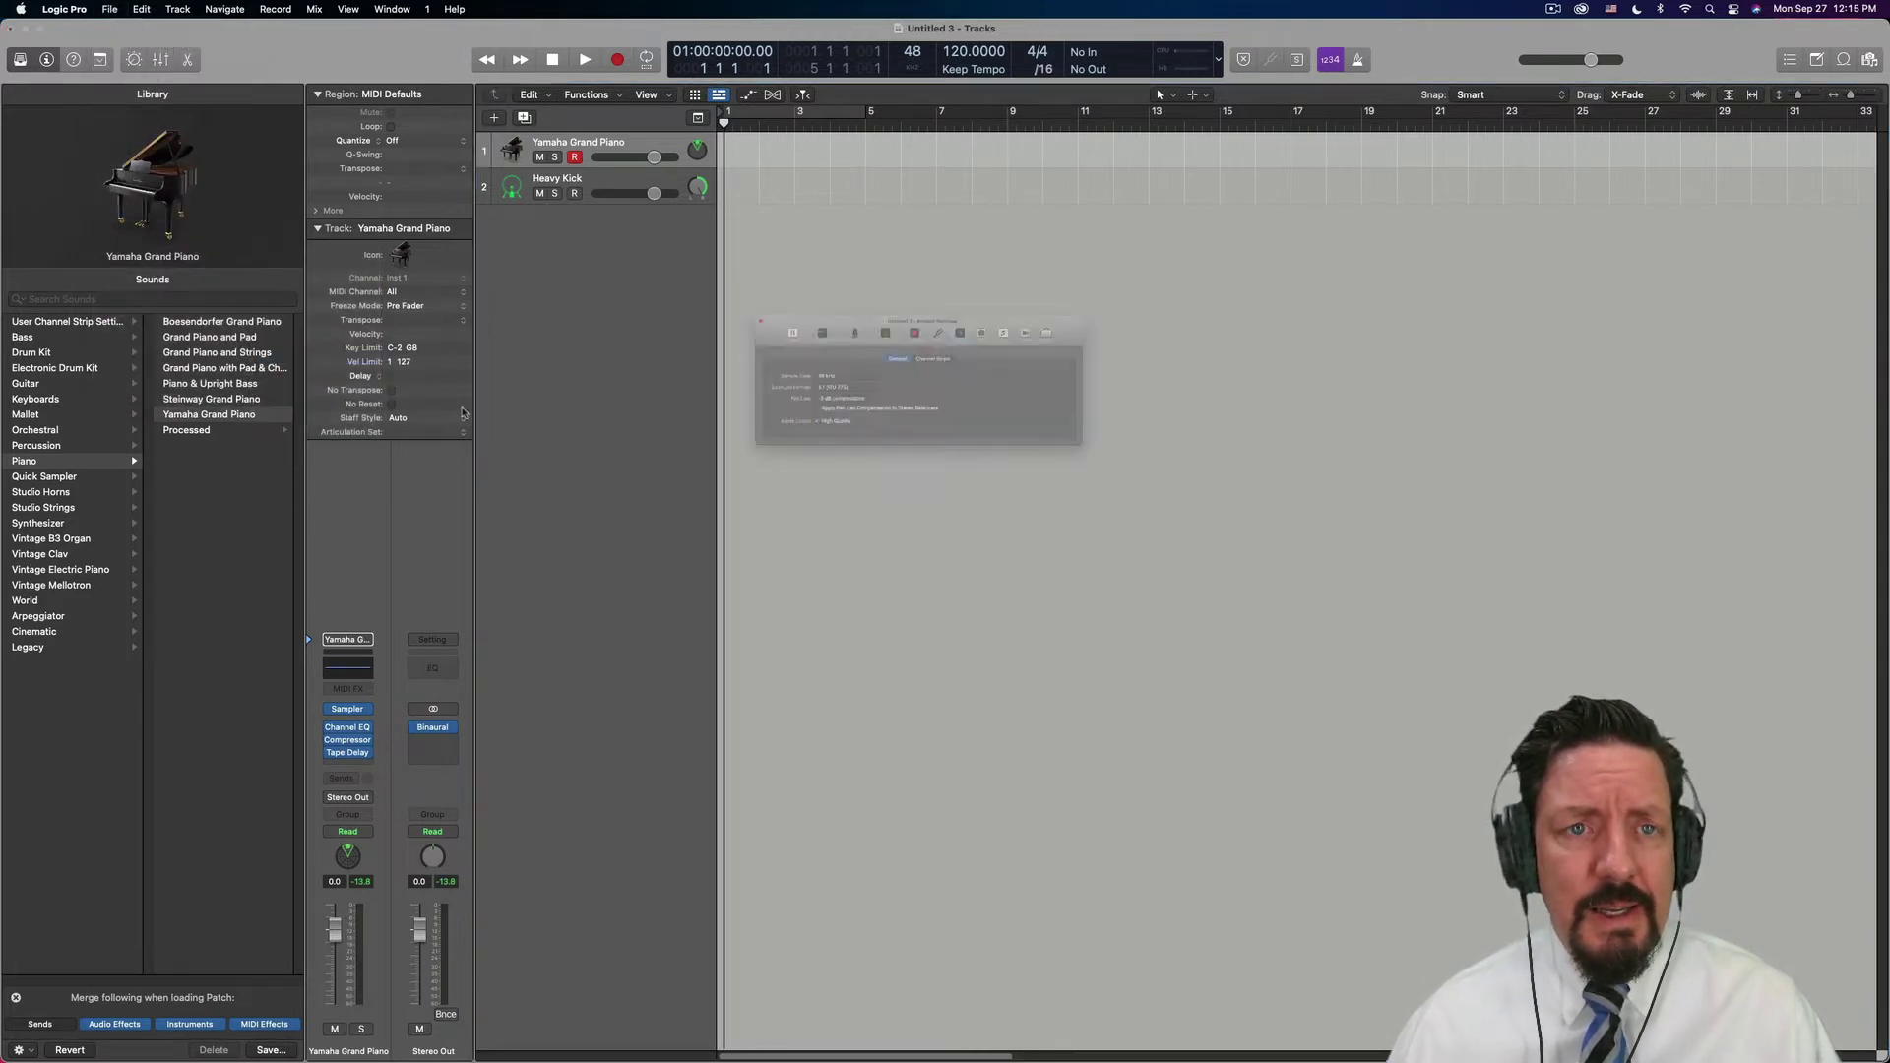
{"action": "left_click", "coordinate": [763, 391]}
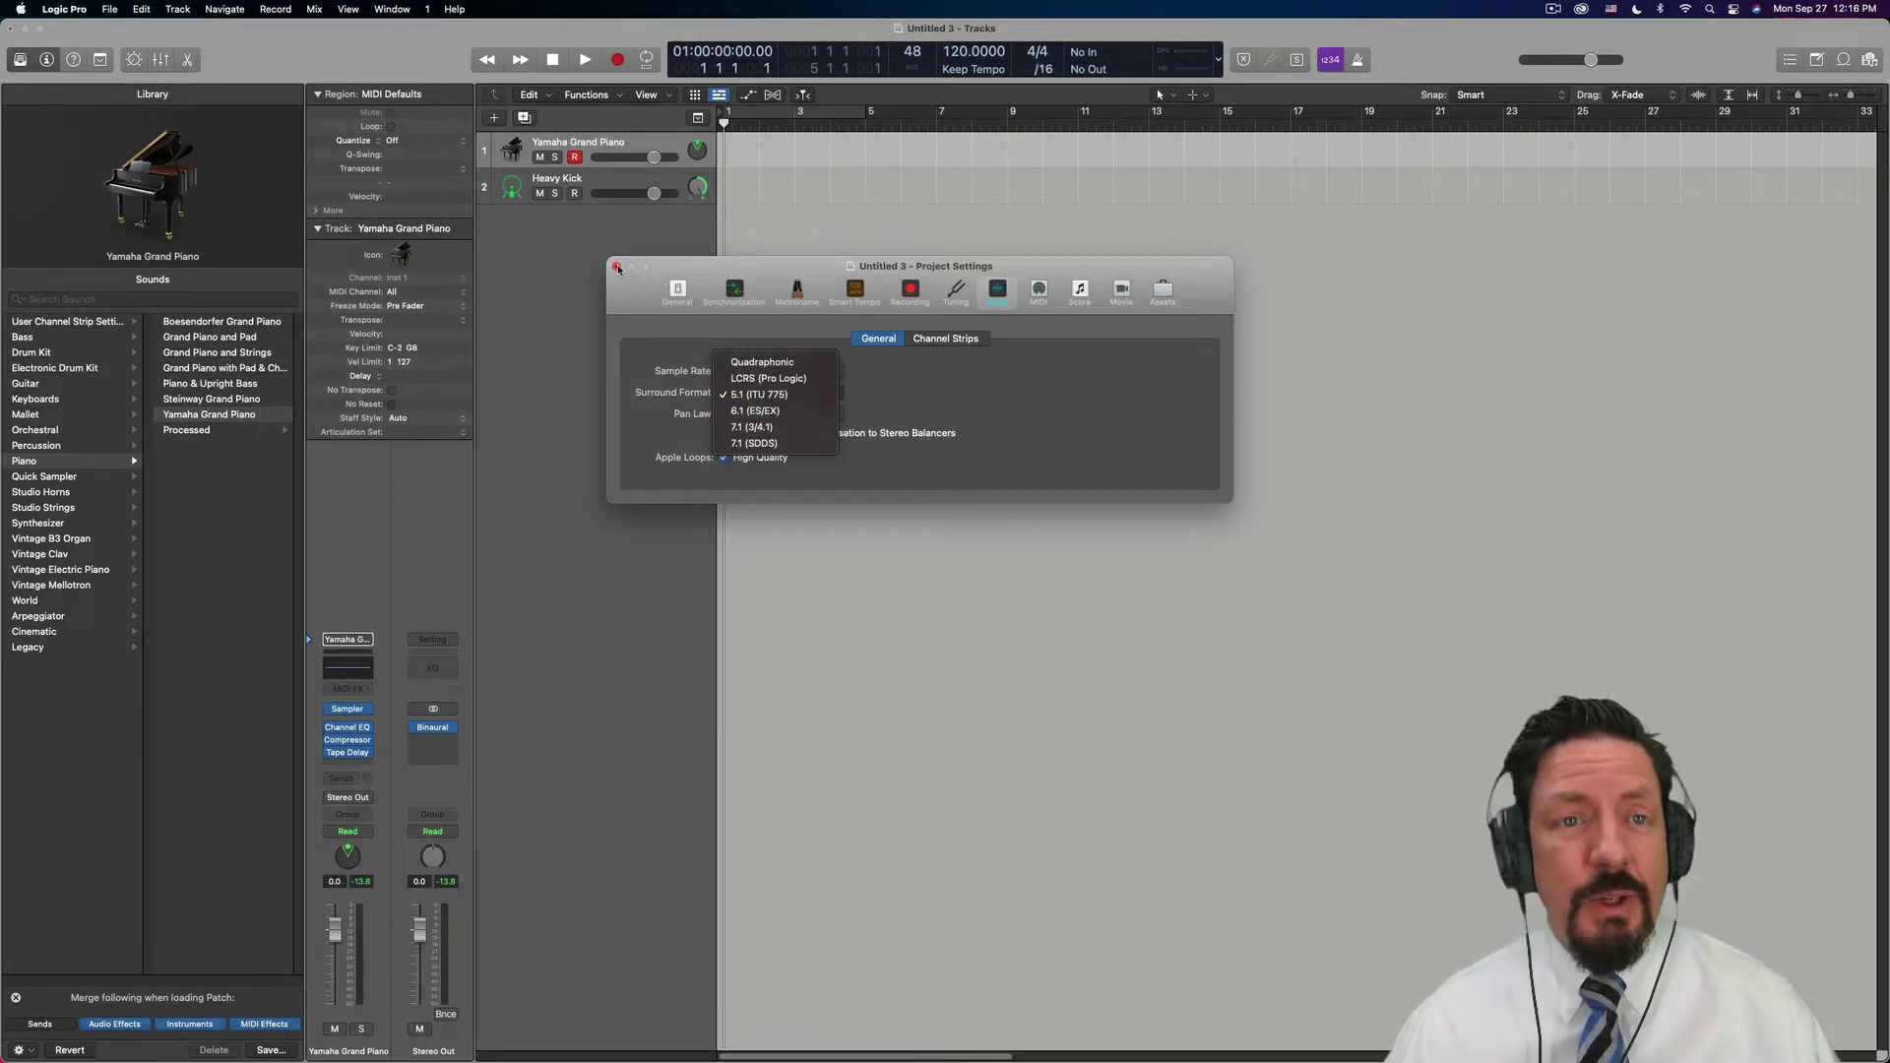
{"action": "left_click", "coordinate": [618, 266]}
Close Project Settings and route the piano channel's output to Surround
{"action": "left_click", "coordinate": [618, 266]}
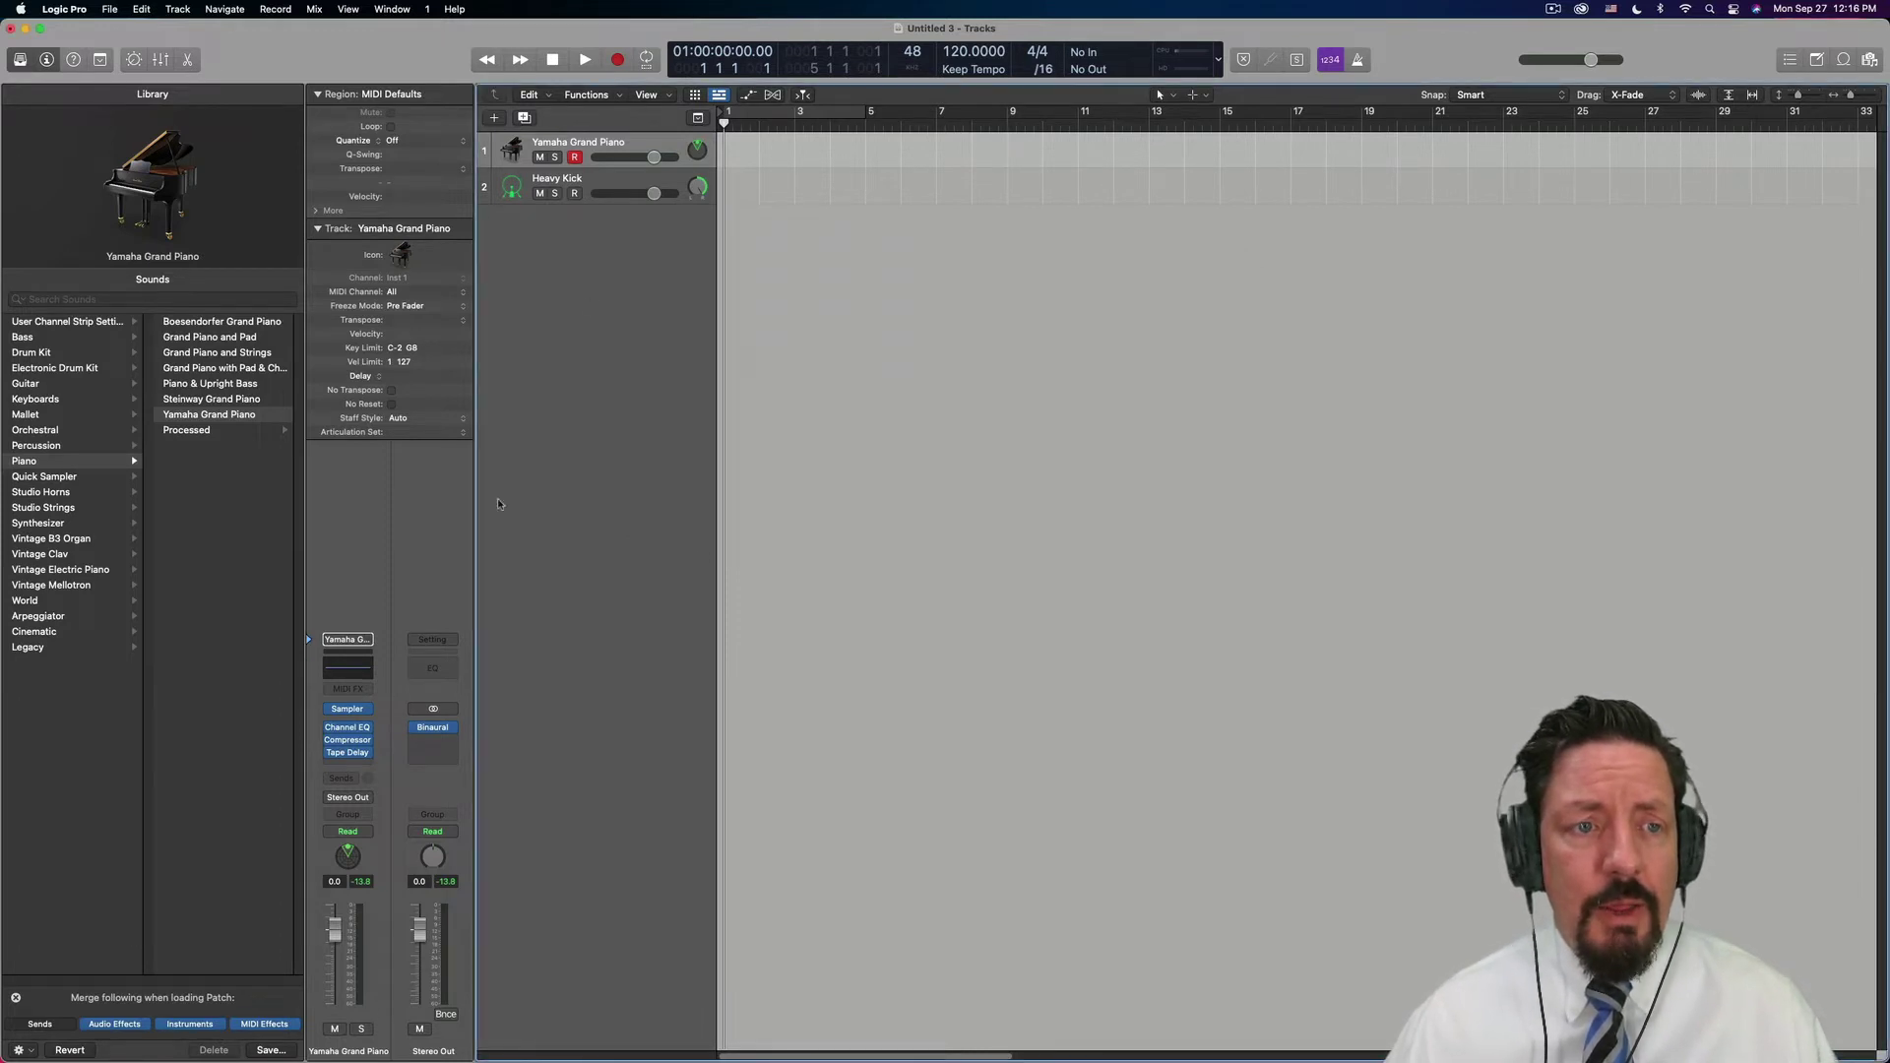
{"action": "left_click", "coordinate": [345, 799]}
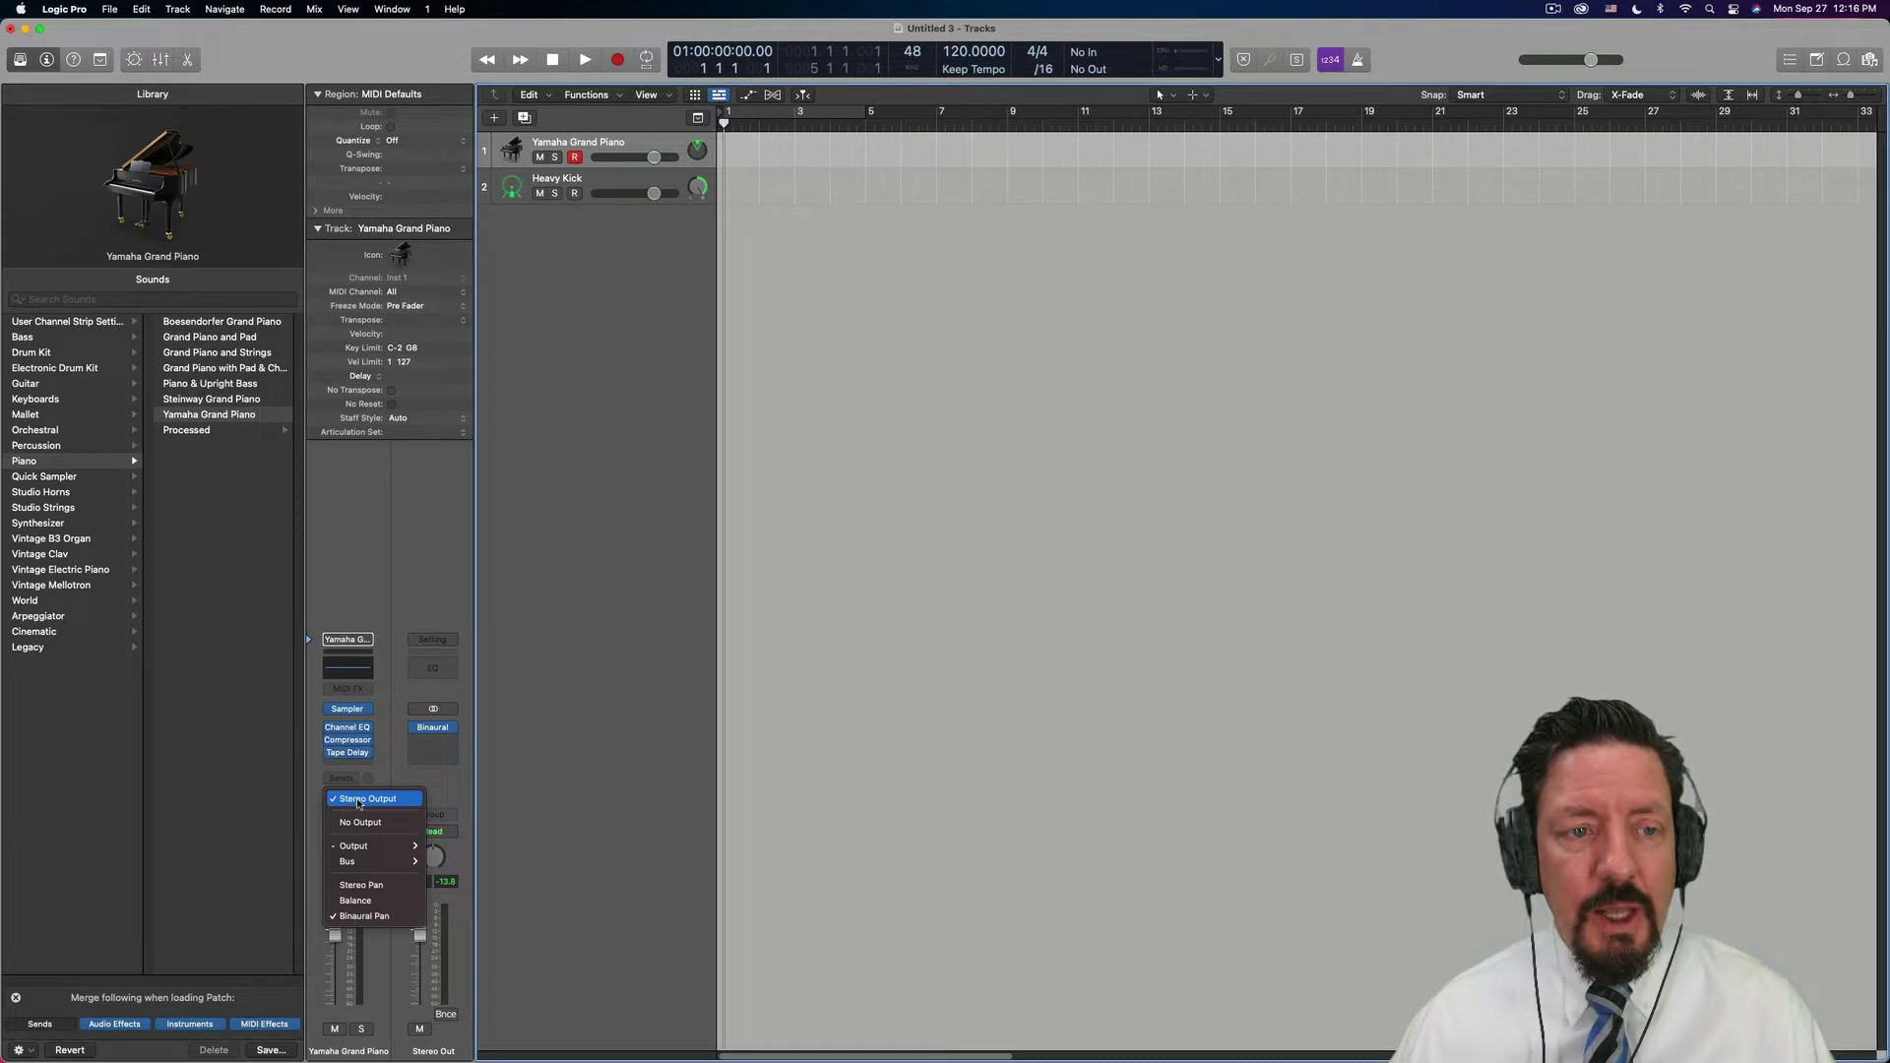
{"action": "mouse_move", "coordinate": [355, 846]}
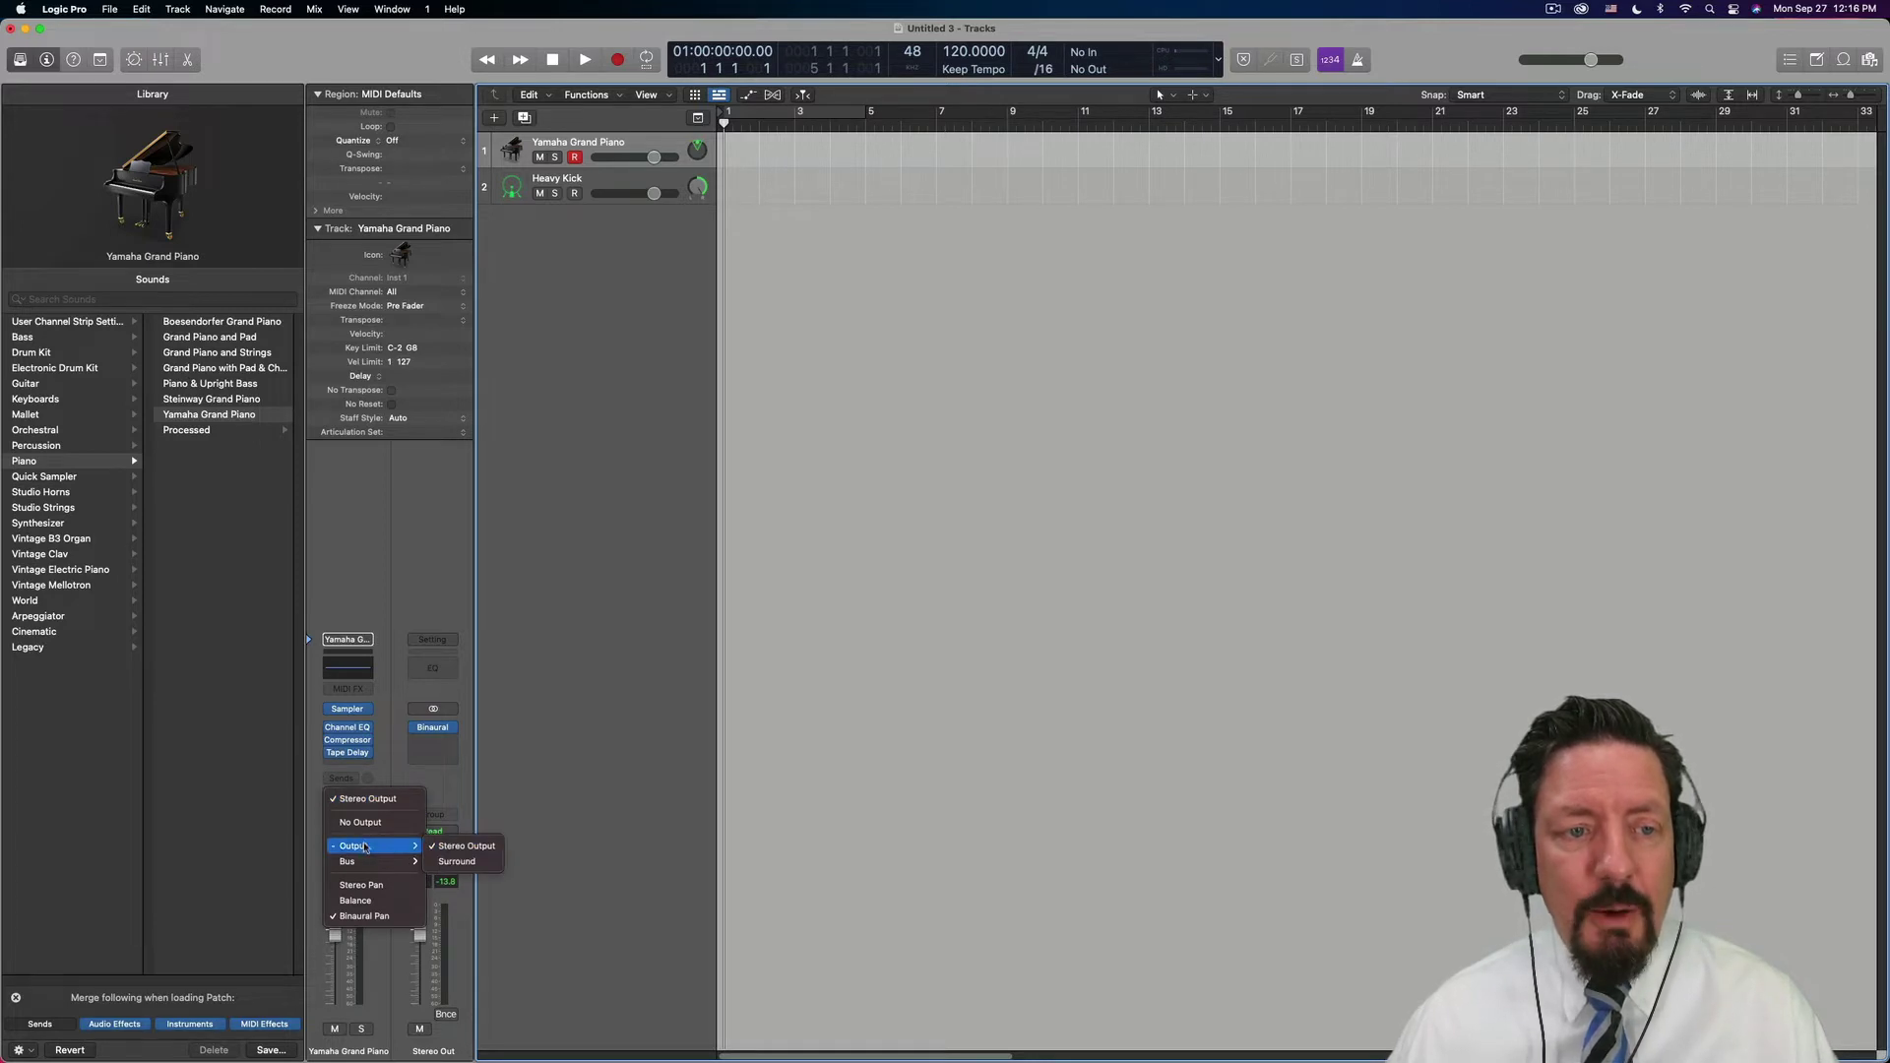
{"action": "left_click", "coordinate": [458, 863]}
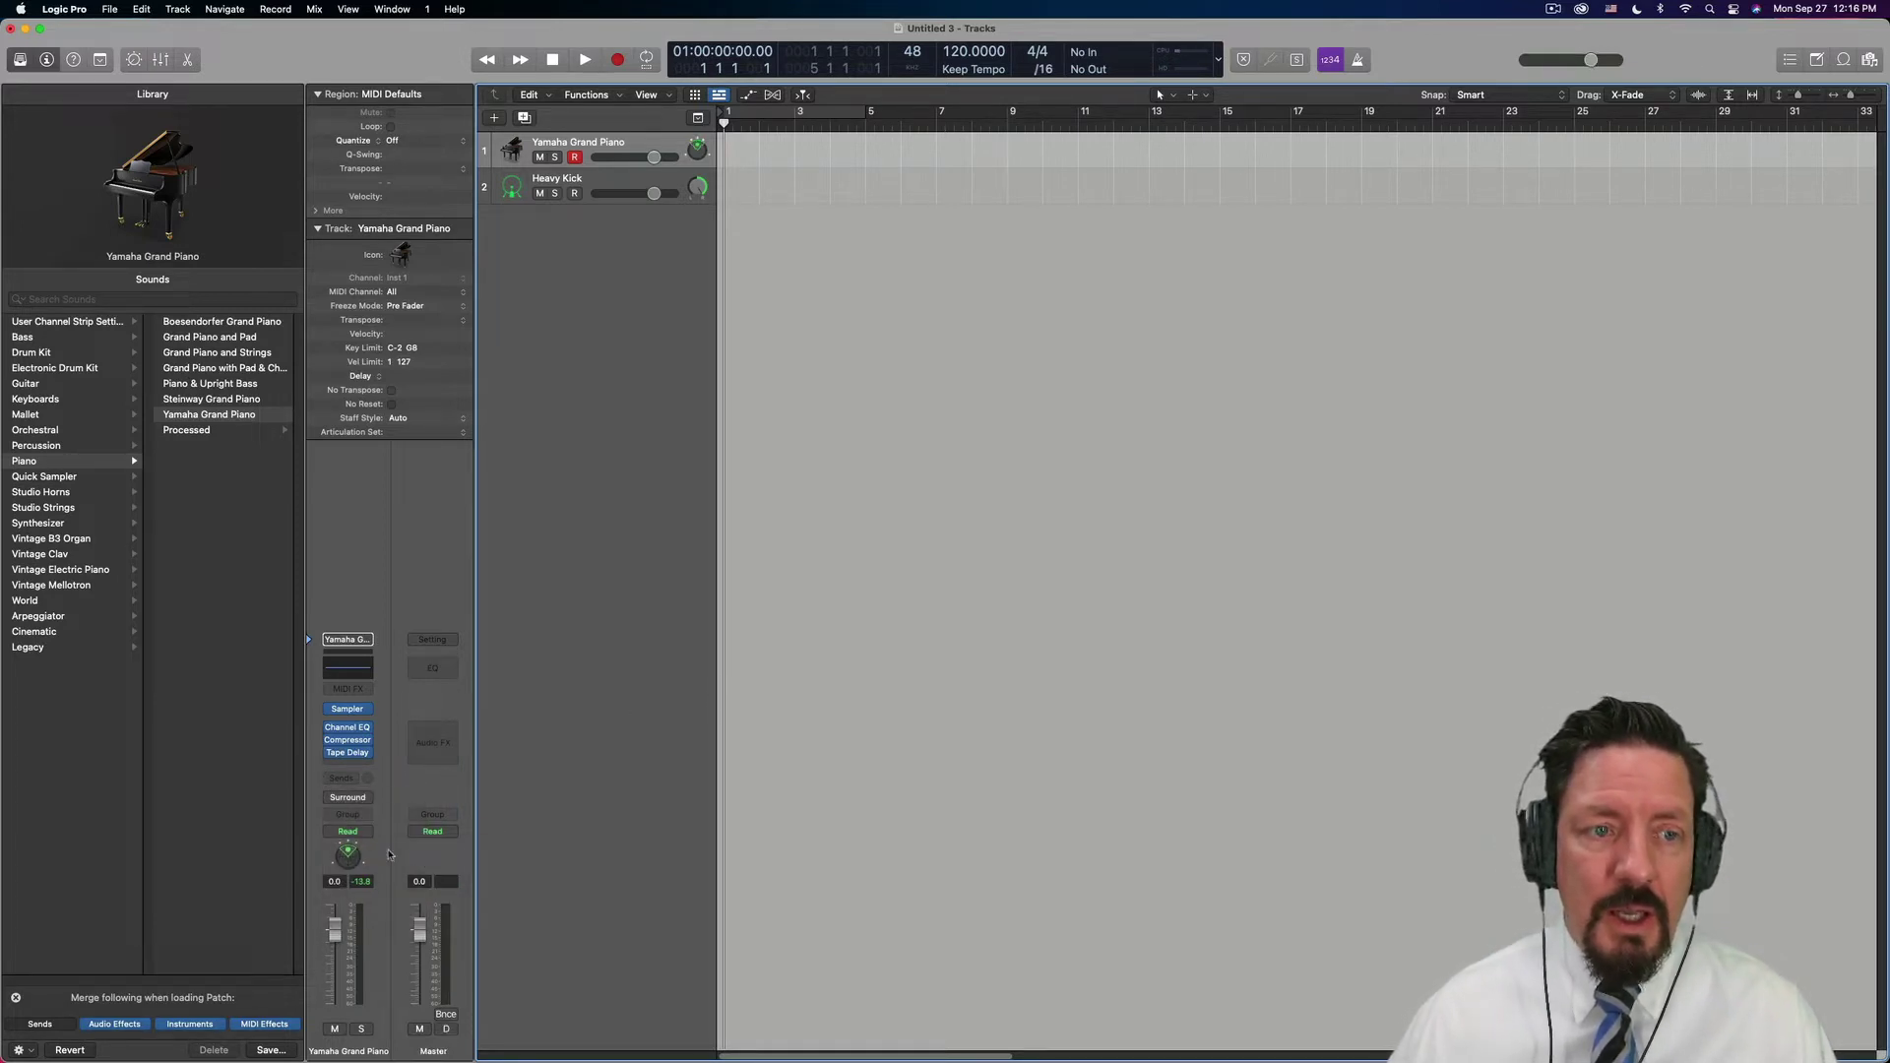
Pan the piano near front-centre in the Surround Panner at +4.0° angle, 0.34 diversity
{"action": "double_click", "coordinate": [347, 862]}
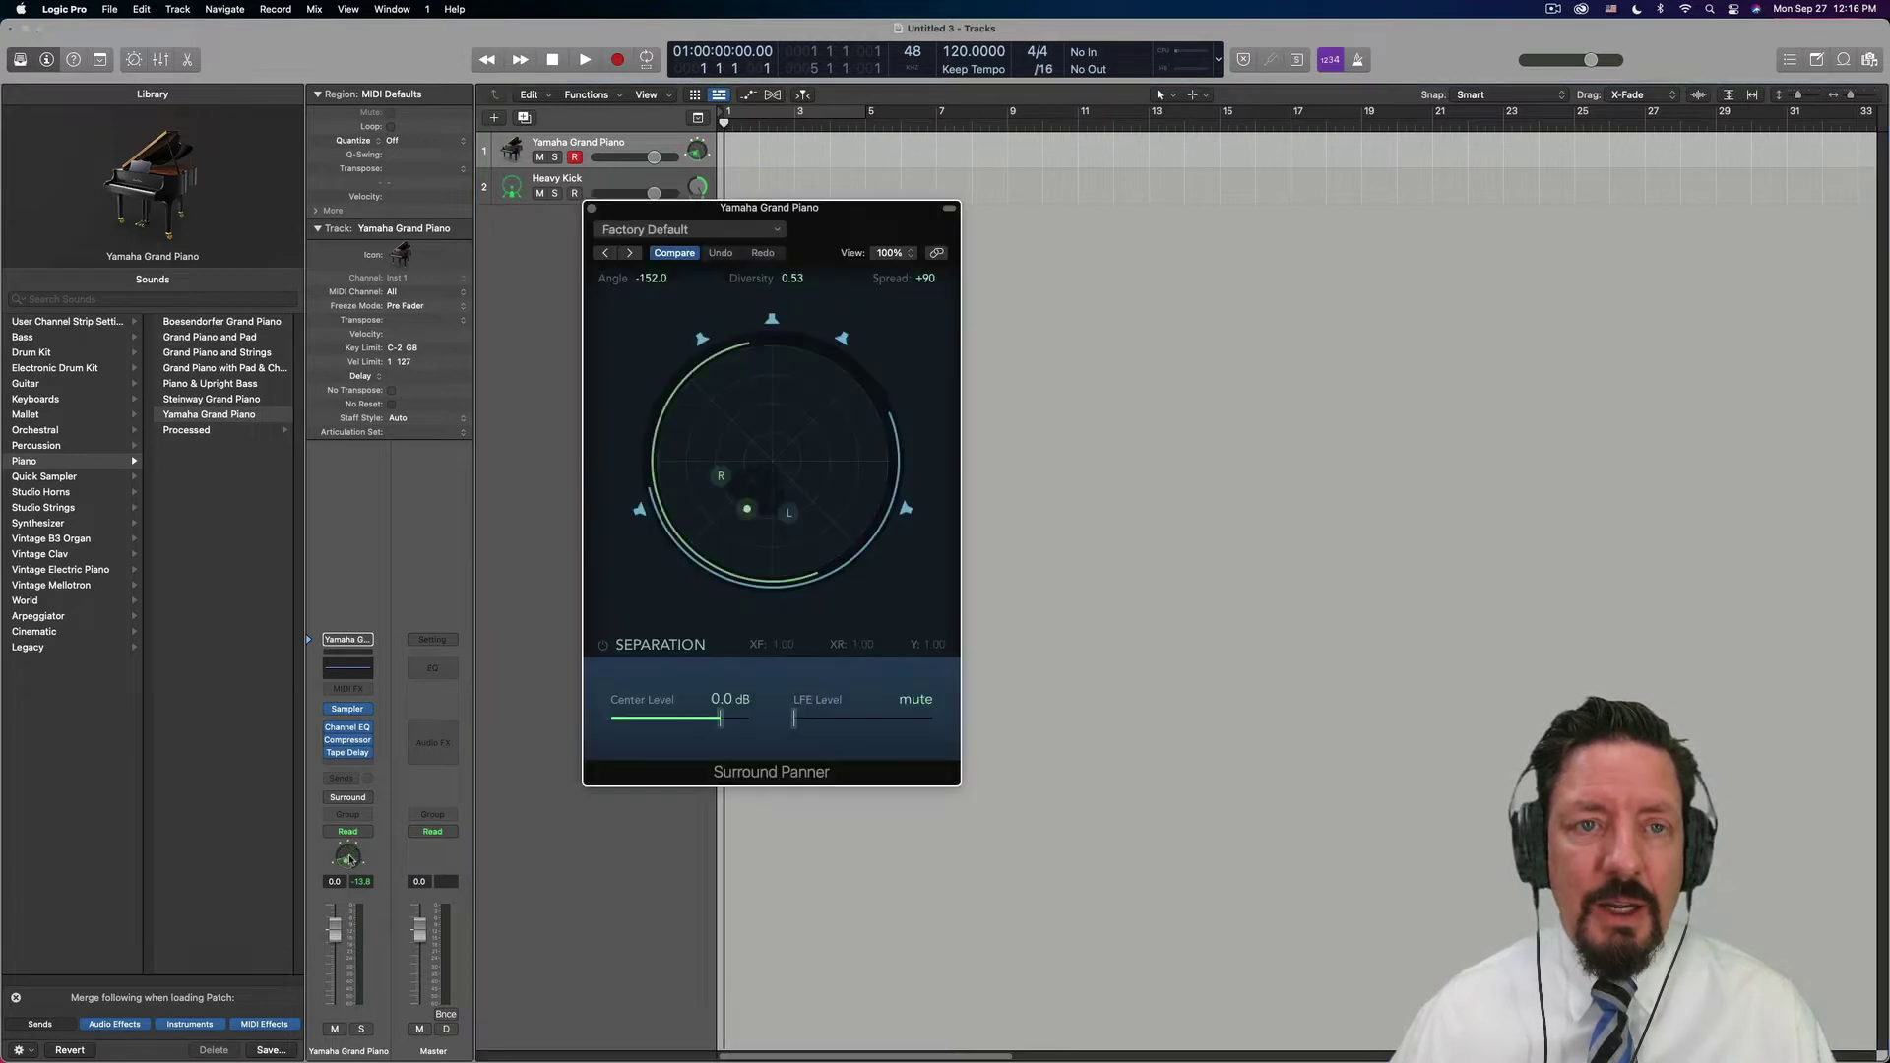
{"action": "left_click_drag", "start_coordinate": [746, 207], "coordinate": [854, 250]}
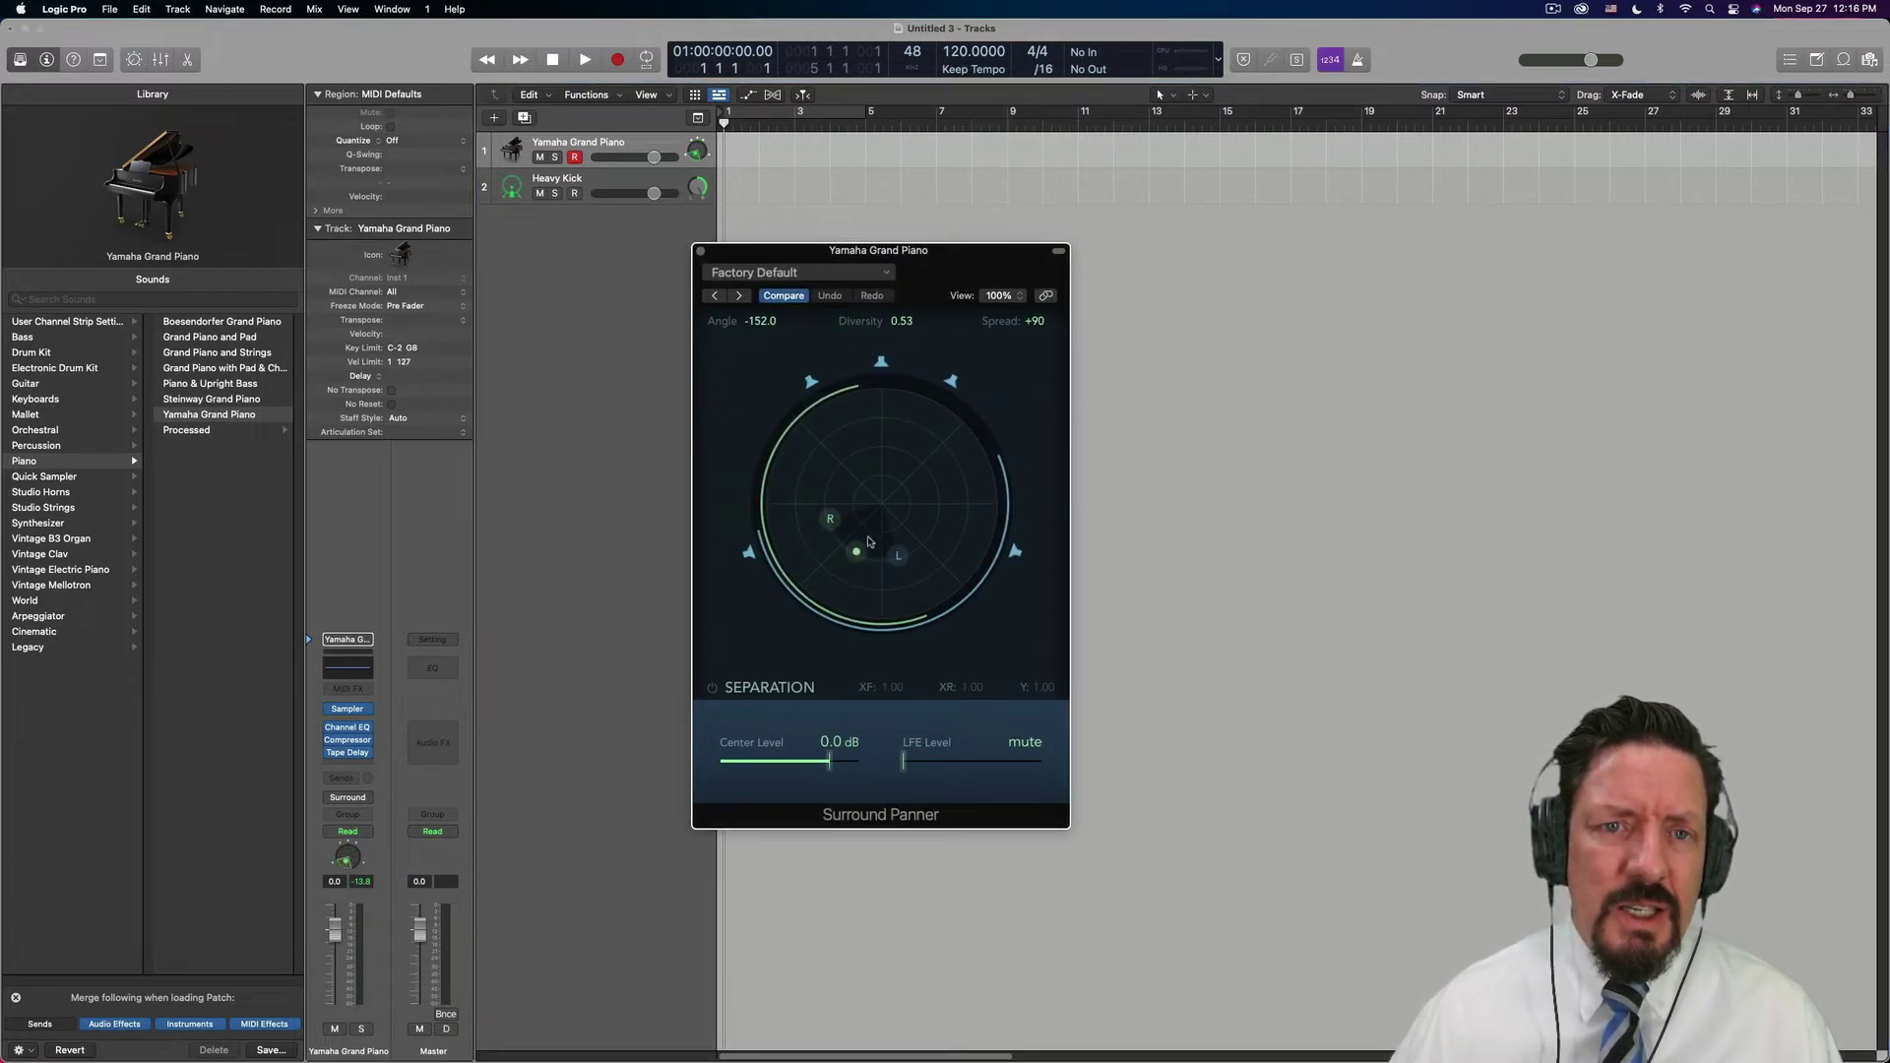
{"action": "left_click_drag", "start_coordinate": [857, 551], "coordinate": [903, 419]}
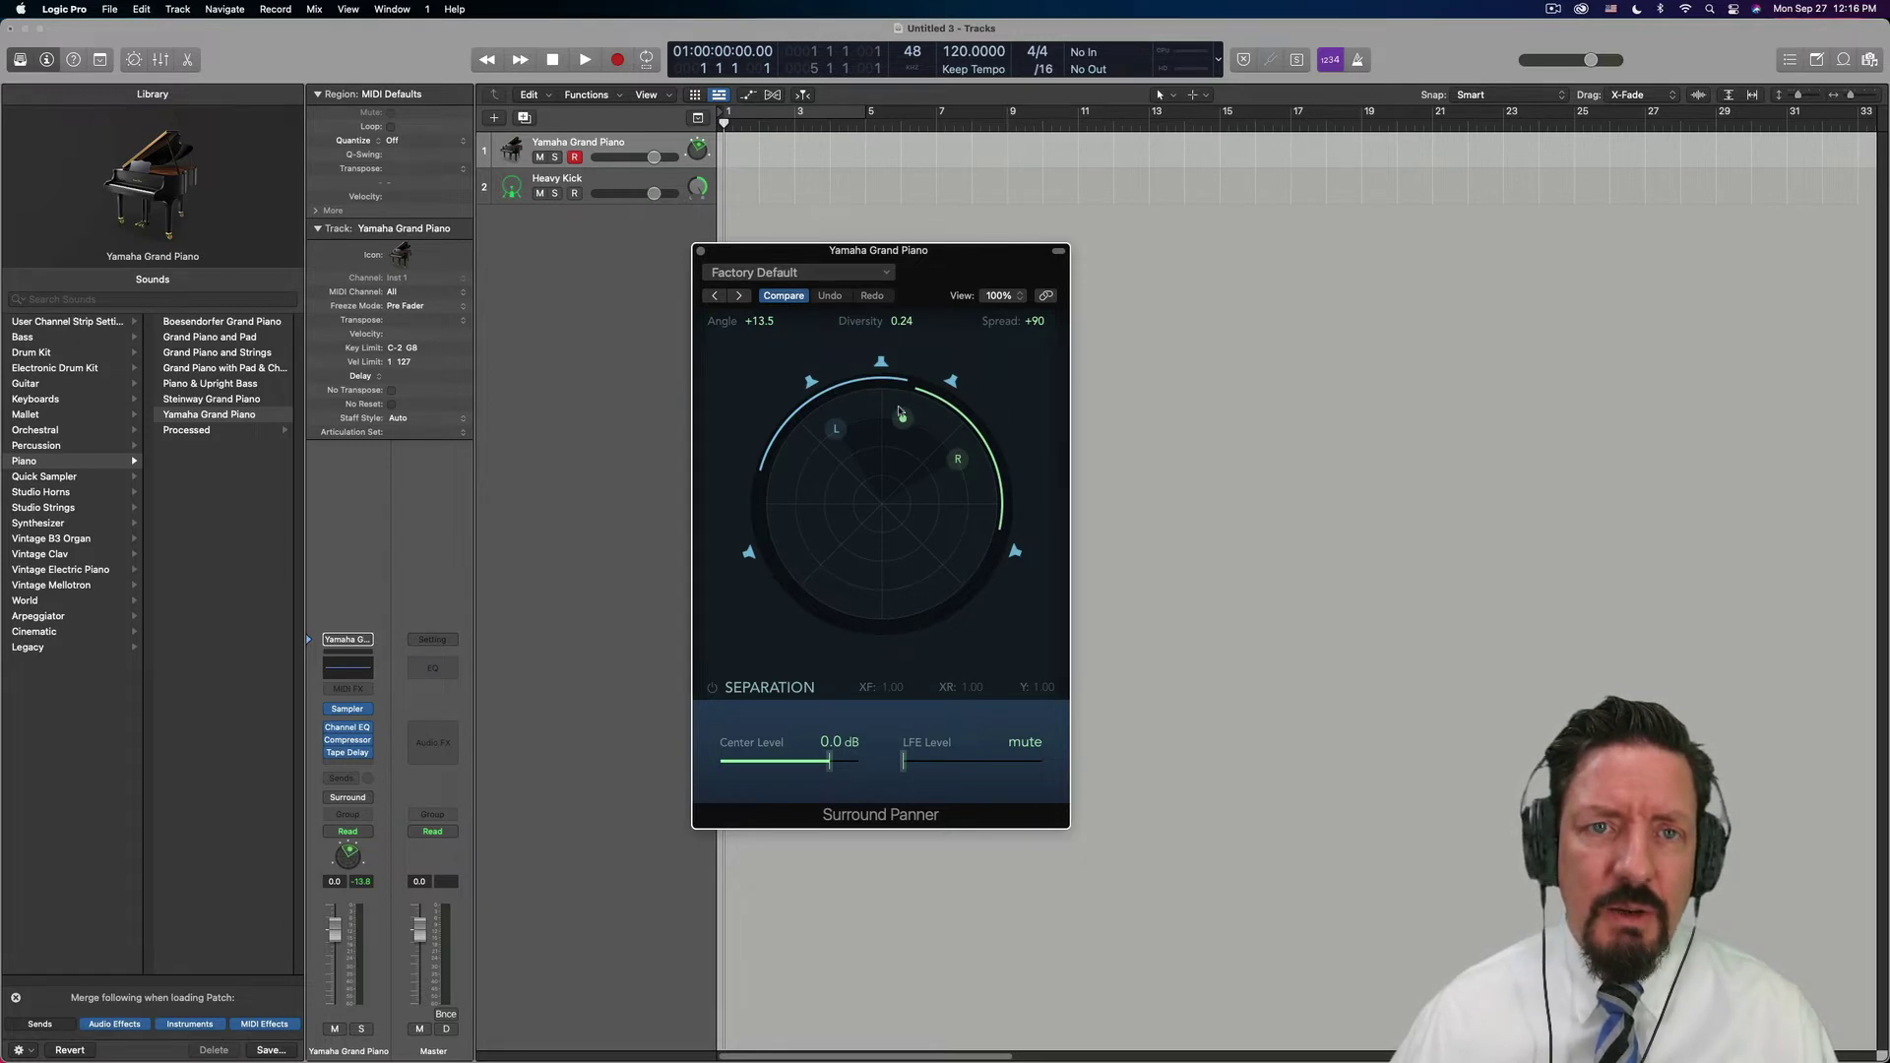
{"action": "mouse_move", "coordinate": [903, 418]}
{"action": "left_mouse_down"}
{"action": "mouse_move", "coordinate": [920, 421]}
{"action": "mouse_move", "coordinate": [923, 598]}
{"action": "mouse_move", "coordinate": [827, 549]}
{"action": "mouse_move", "coordinate": [901, 545]}
{"action": "mouse_move", "coordinate": [887, 428]}
{"action": "left_mouse_up"}
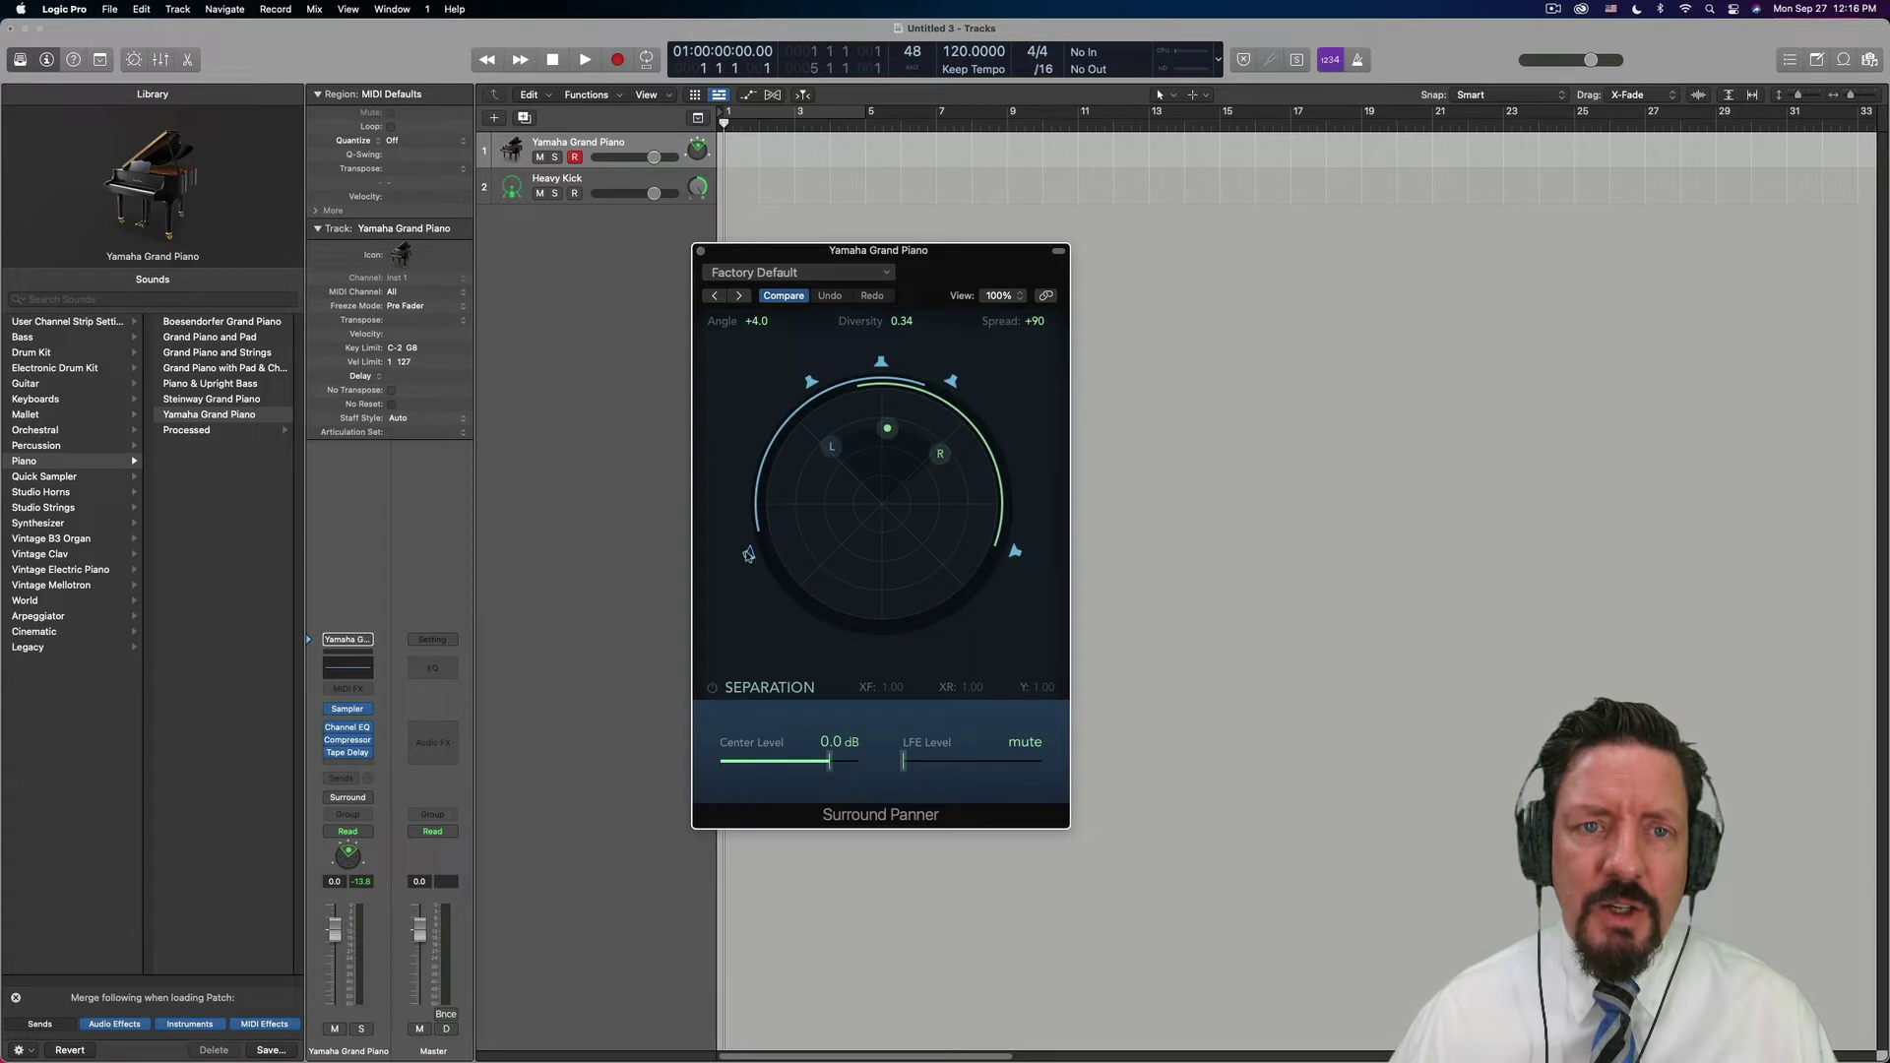
{"action": "left_click", "coordinate": [1015, 555]}
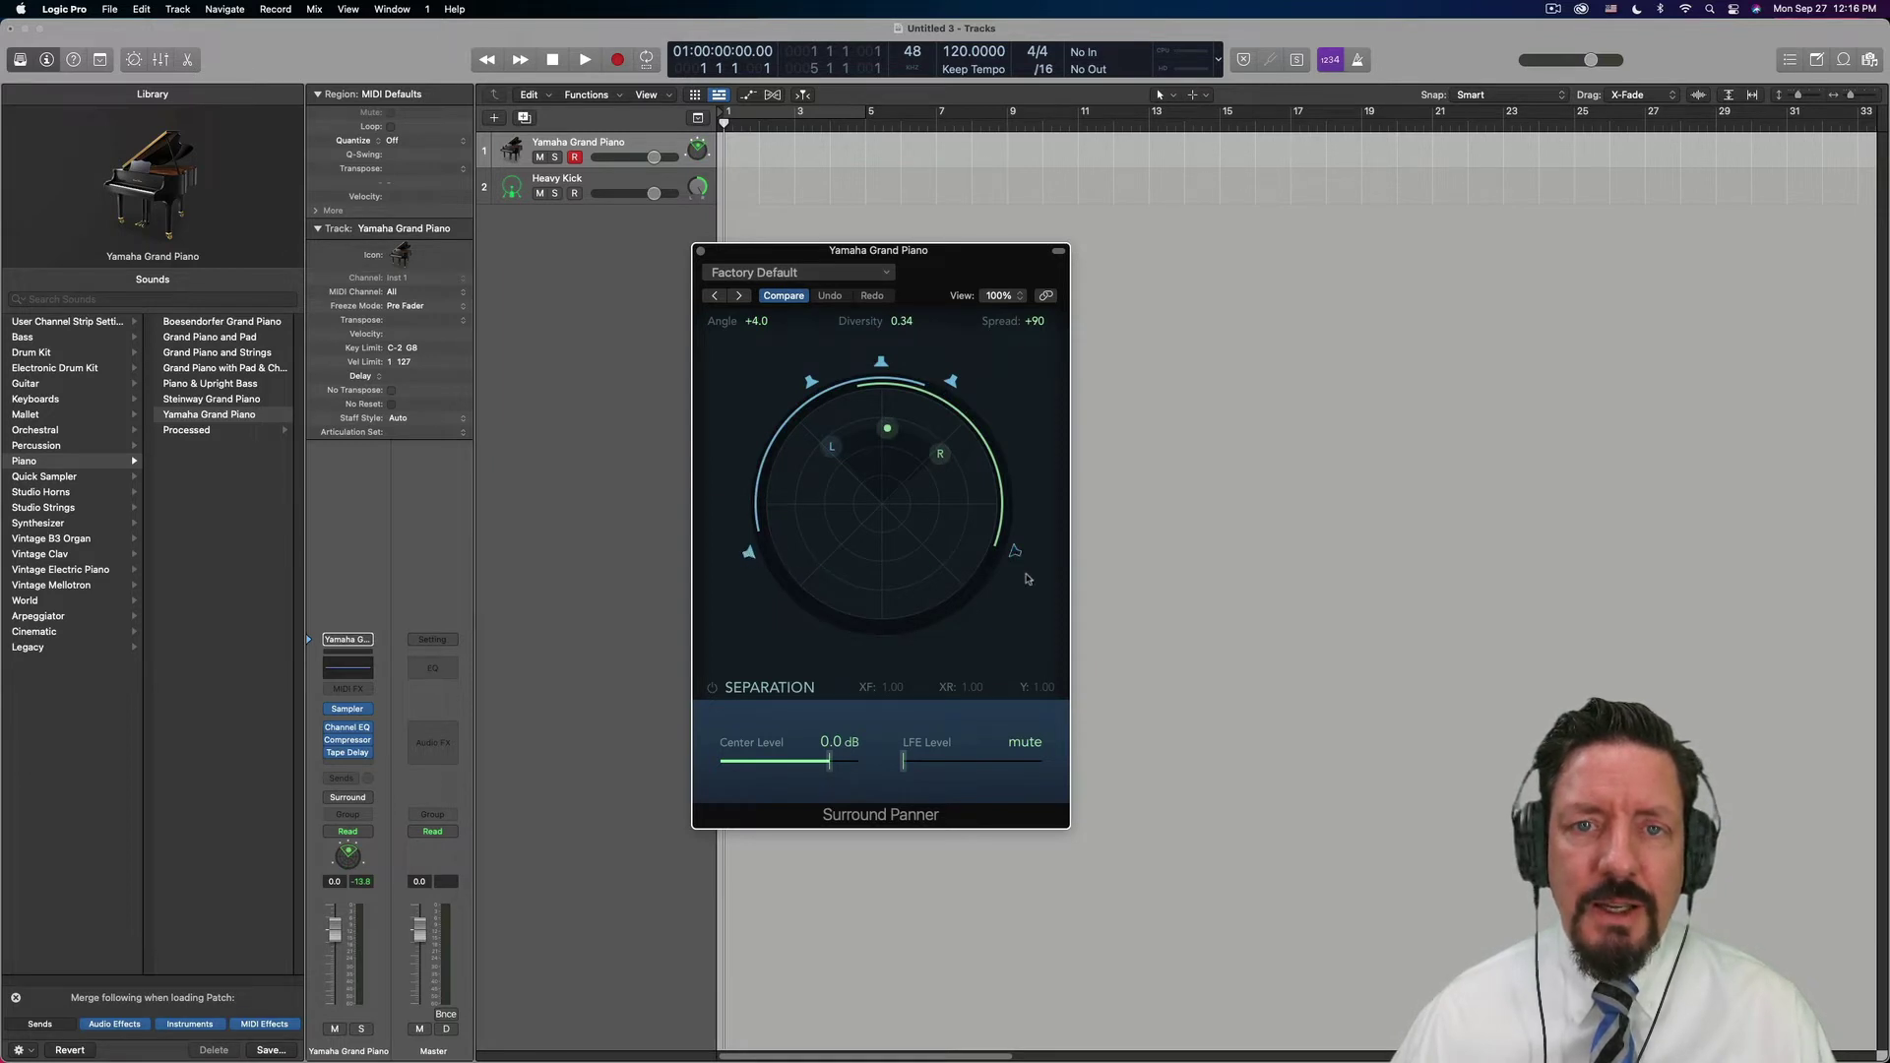
{"action": "left_click", "coordinate": [1016, 554]}
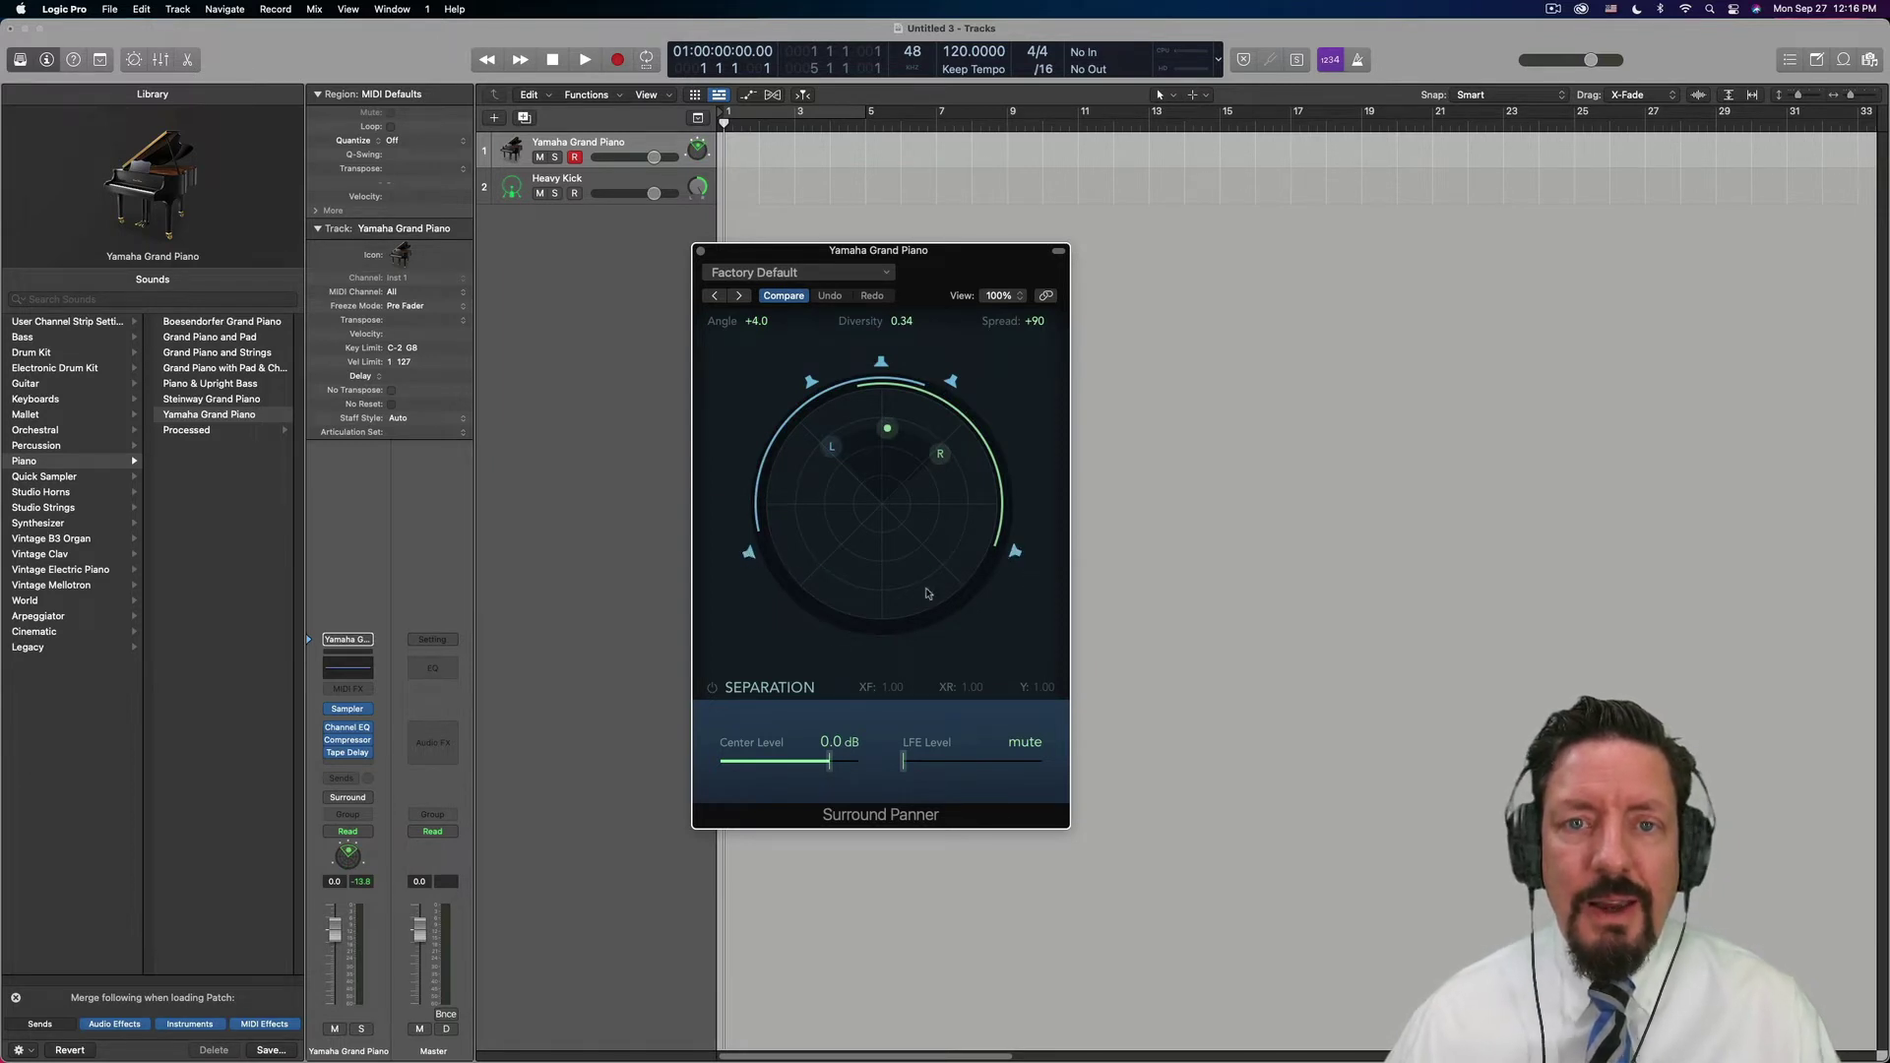
Insert Waves Abbey Road Studio 3 (6->2) in 5.1 on the Master channel's Audio FX slot
{"action": "left_click", "coordinate": [441, 730]}
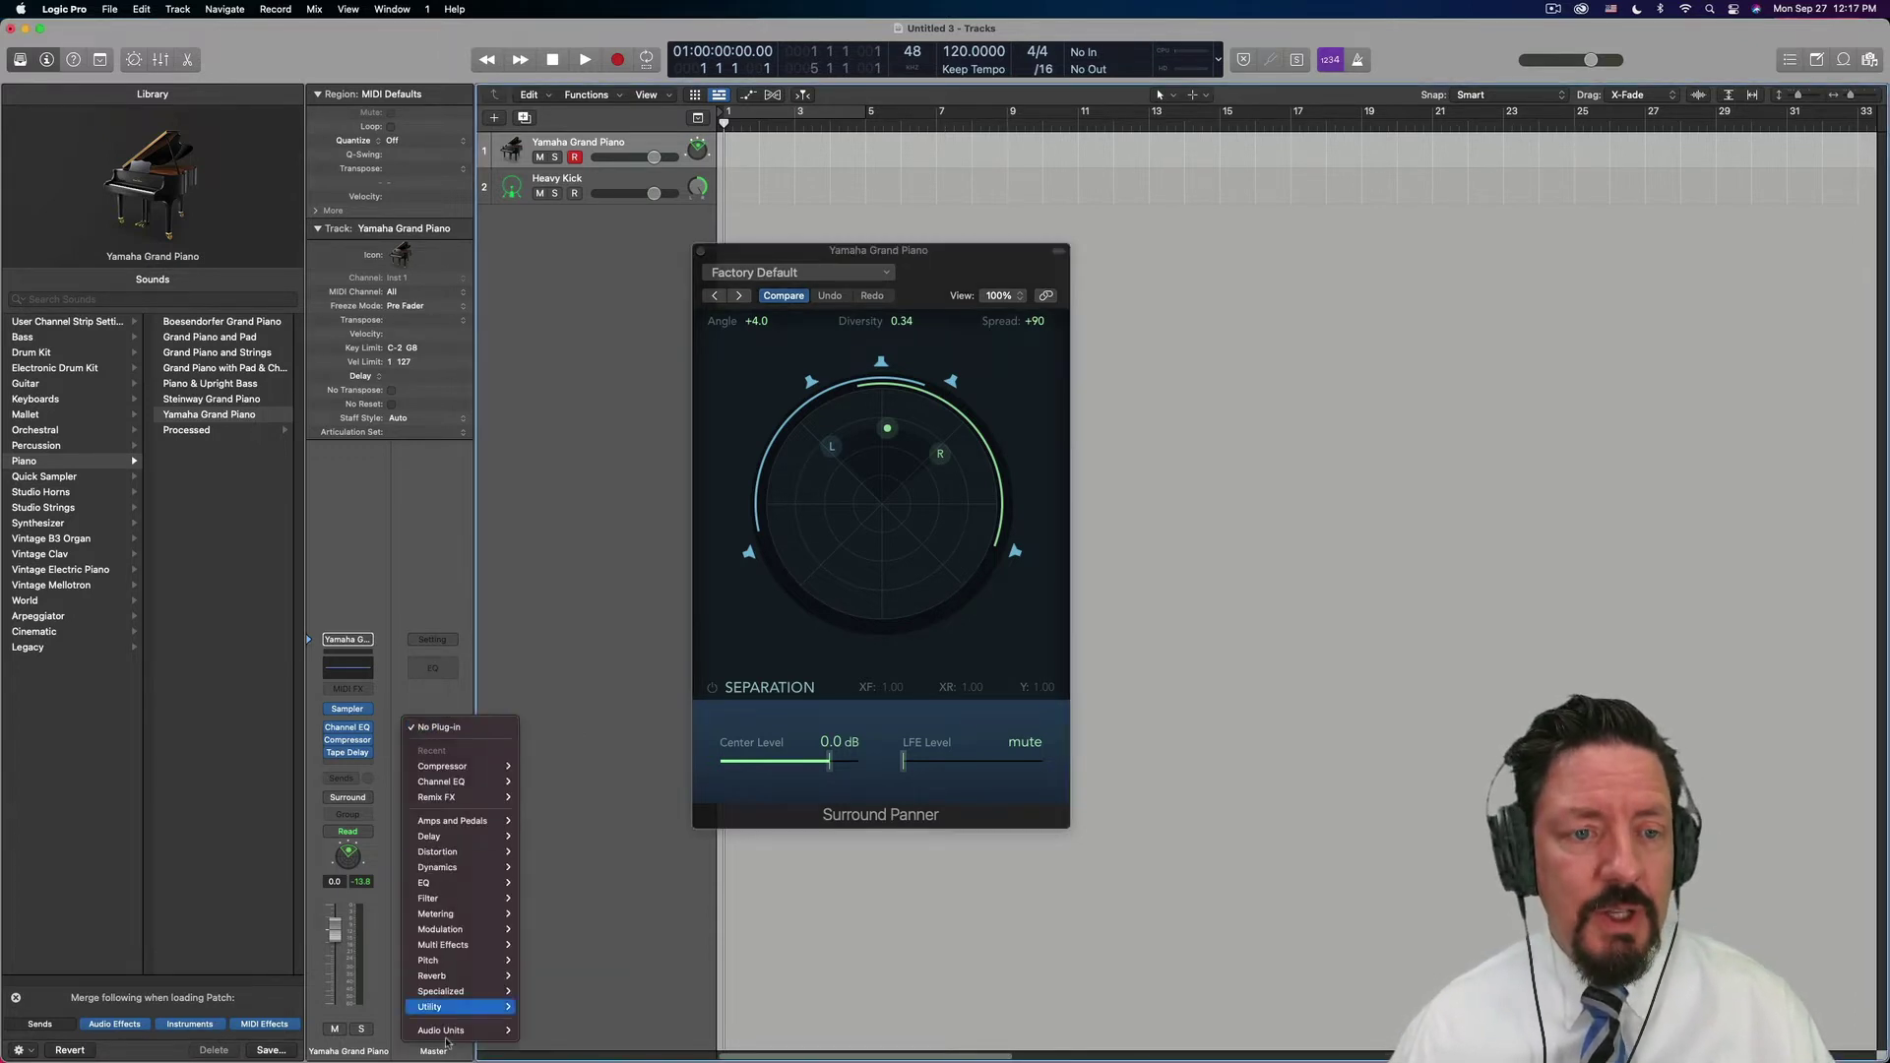
{"action": "mouse_move", "coordinate": [445, 1031]}
{"action": "mouse_move", "coordinate": [561, 1047]}
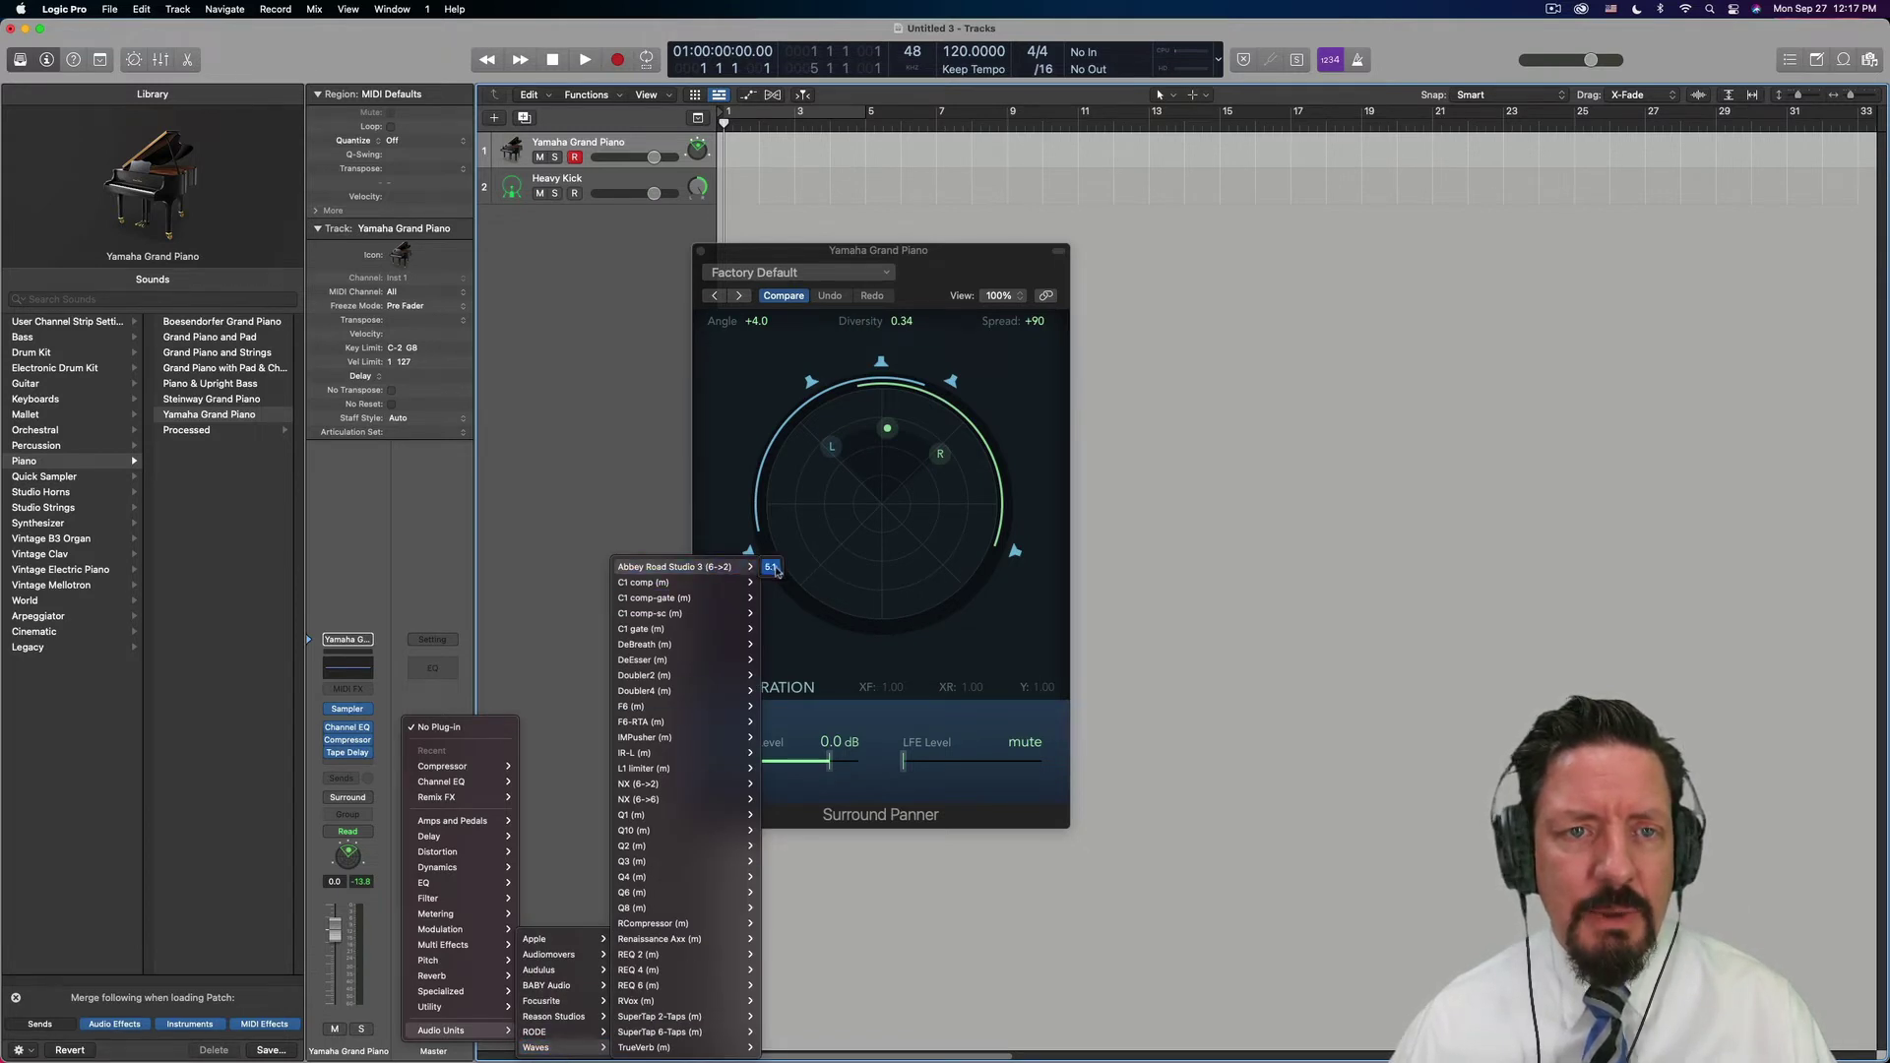
{"action": "left_click", "coordinate": [772, 568]}
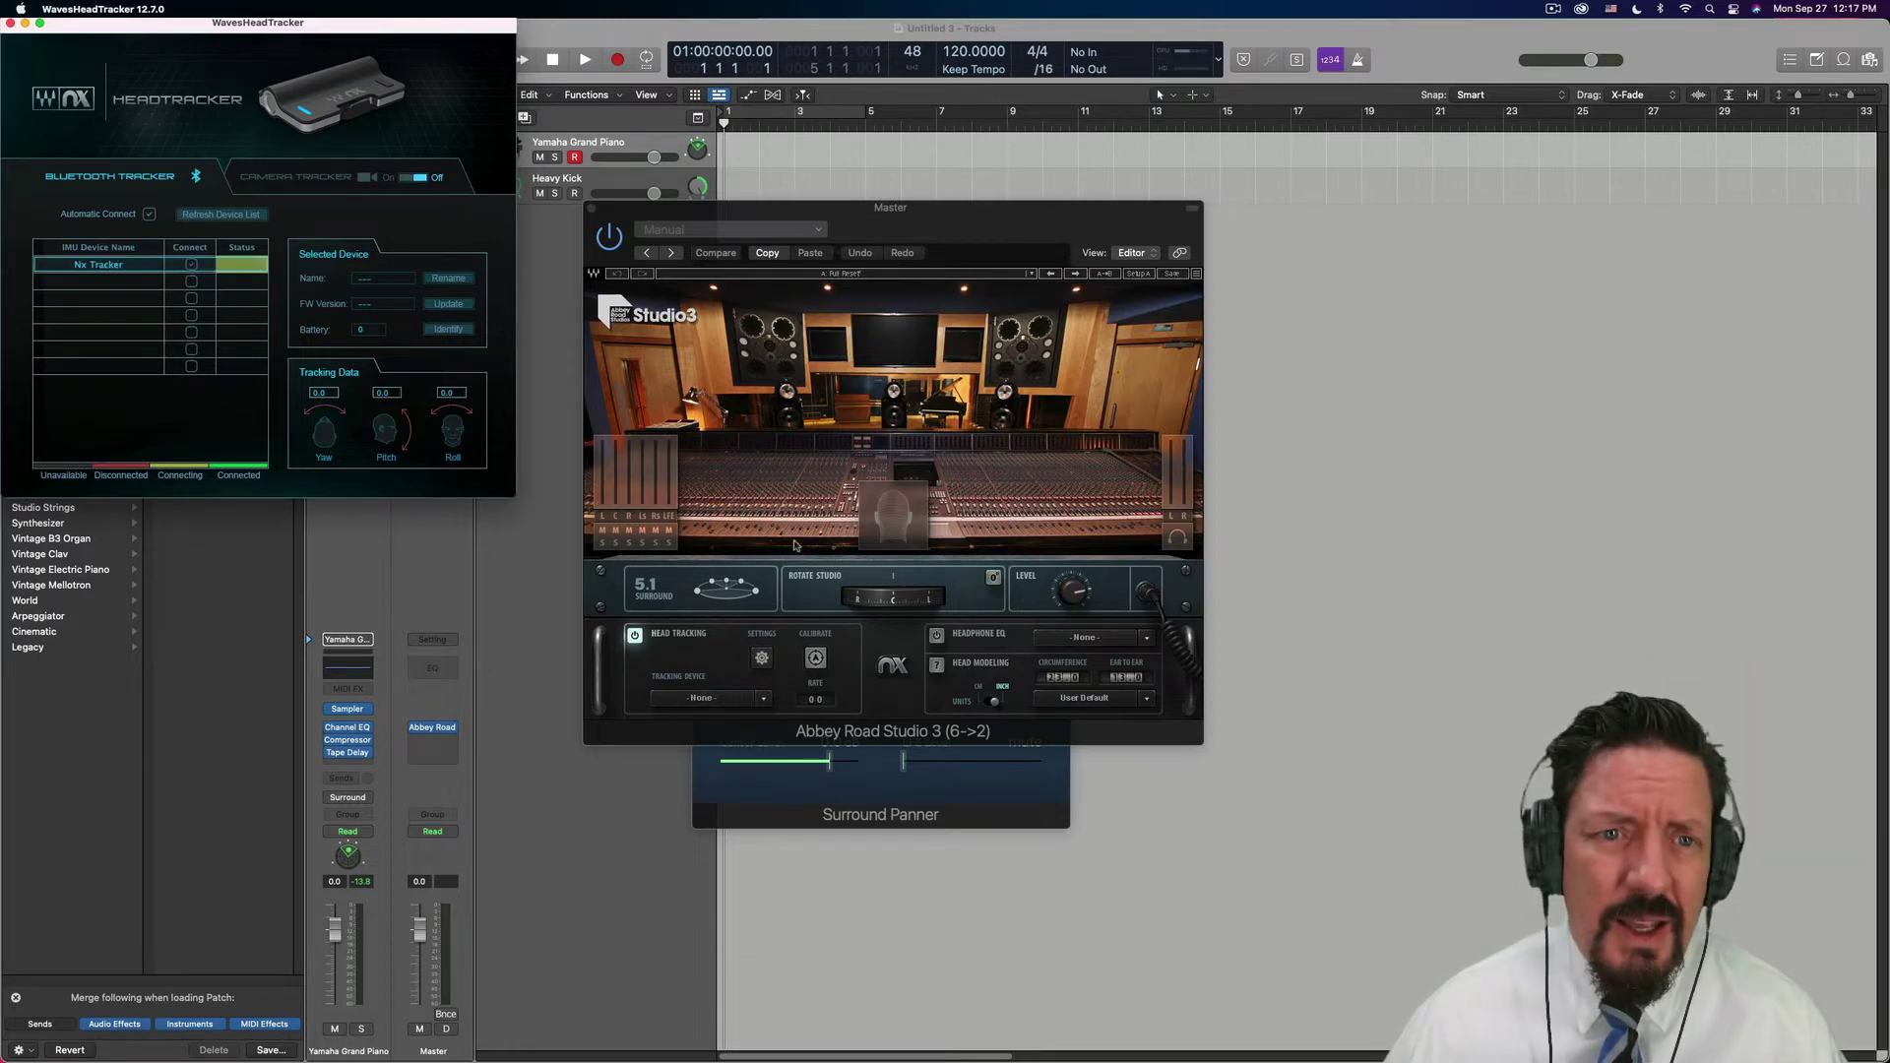
Reset Abbey Road Studio 3's studio rotation to 0° and swing the piano toward the left
{"action": "left_click", "coordinate": [748, 483]}
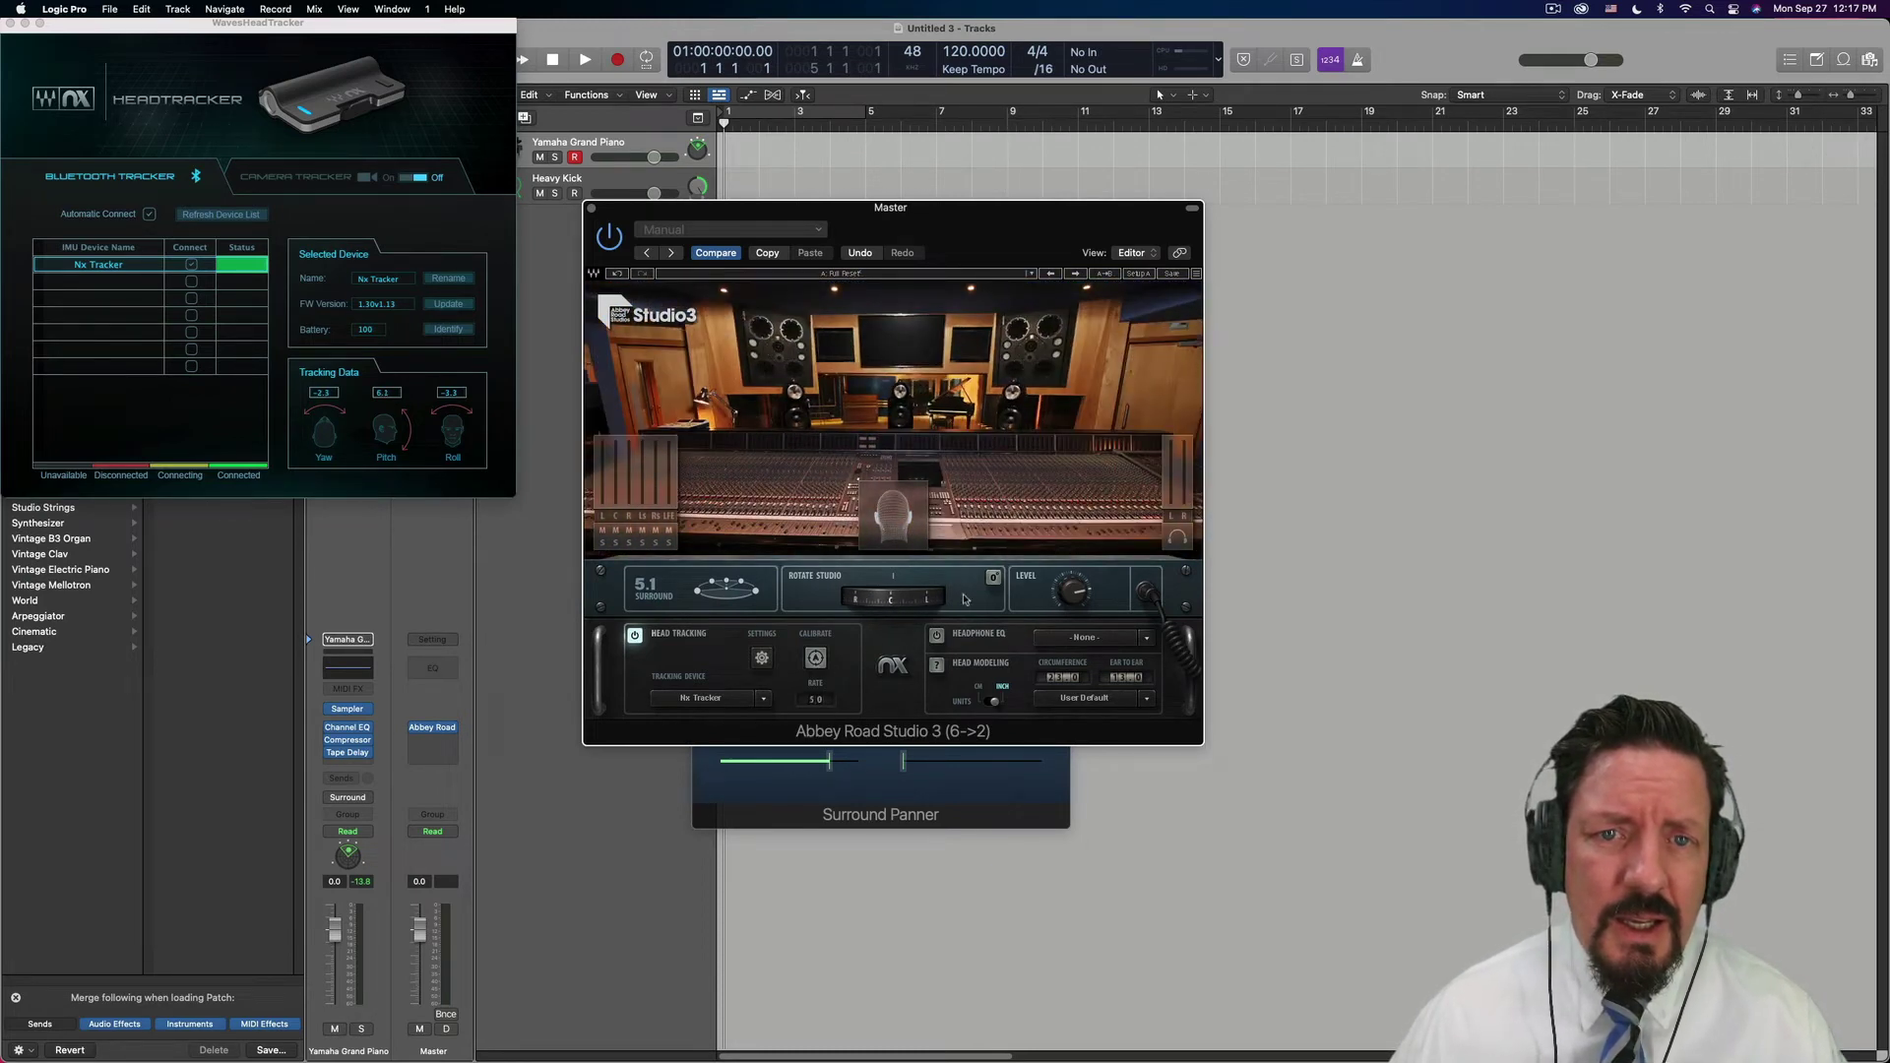
{"action": "left_click", "coordinate": [993, 579]}
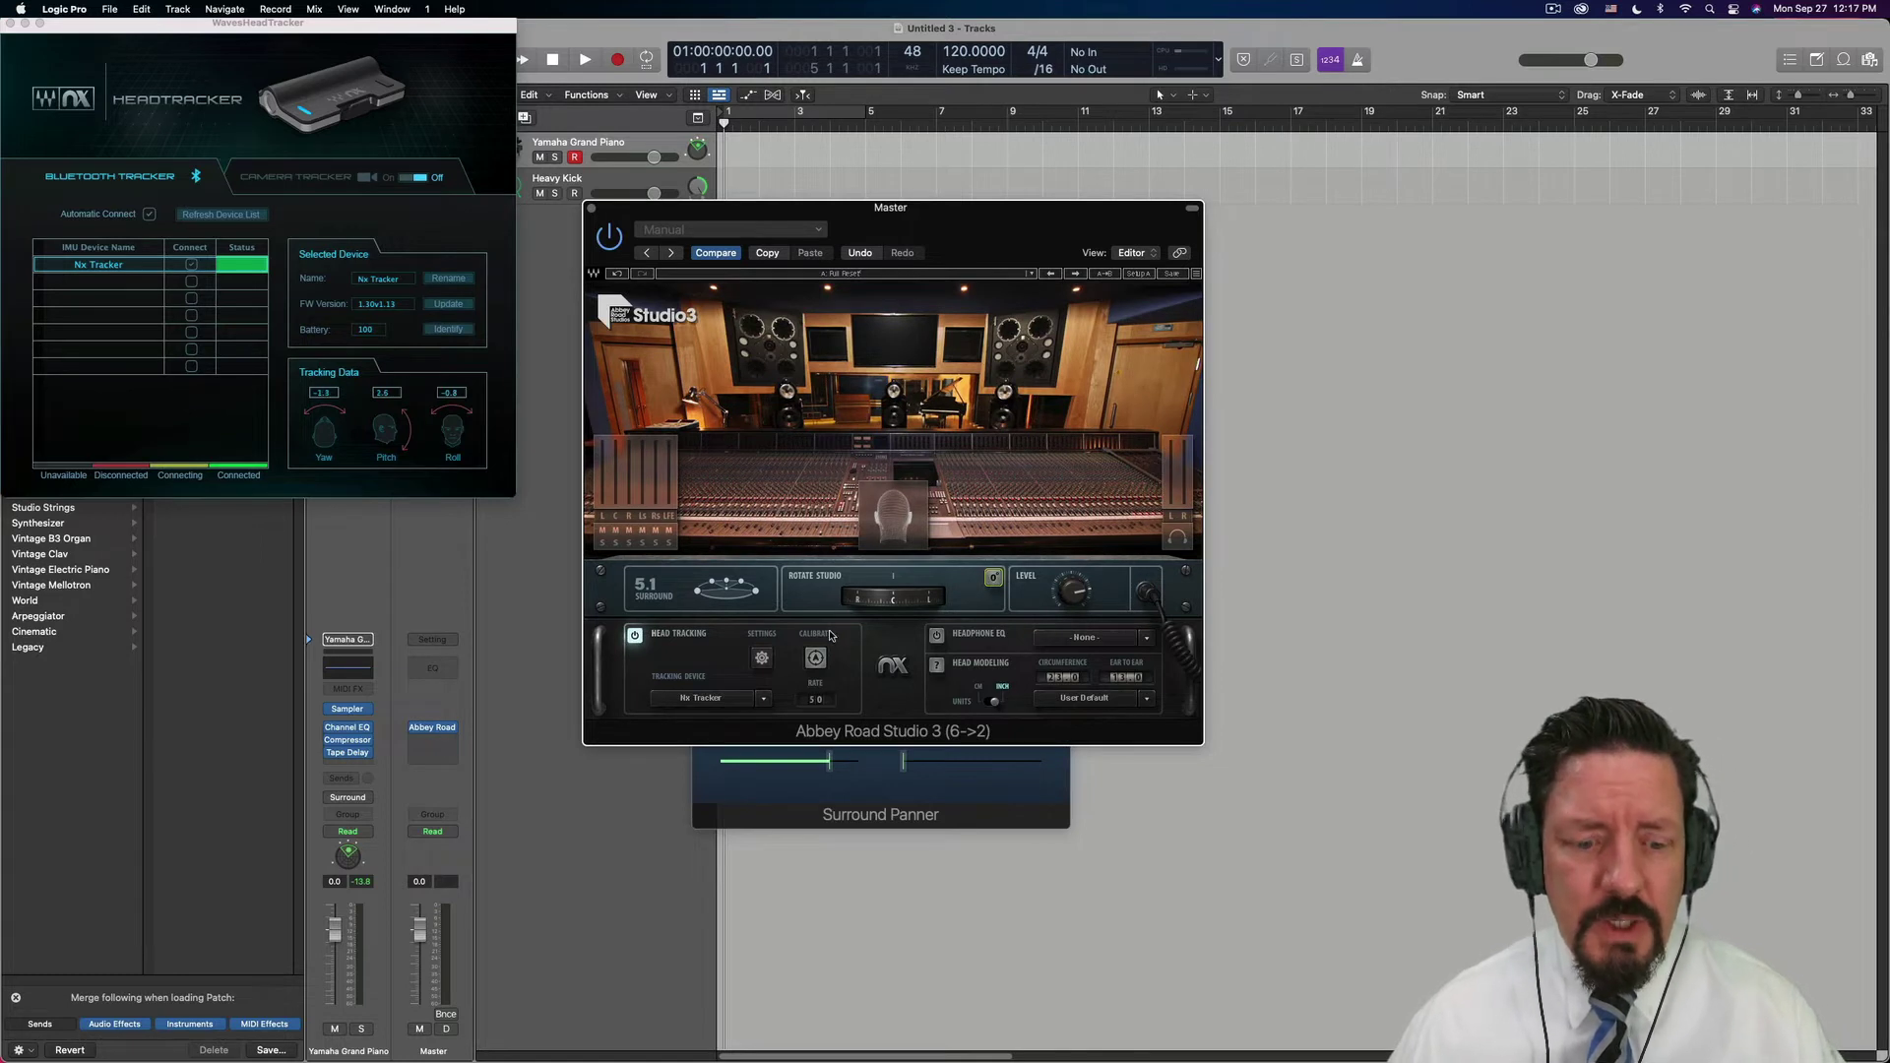
{"action": "left_click", "coordinate": [864, 785]}
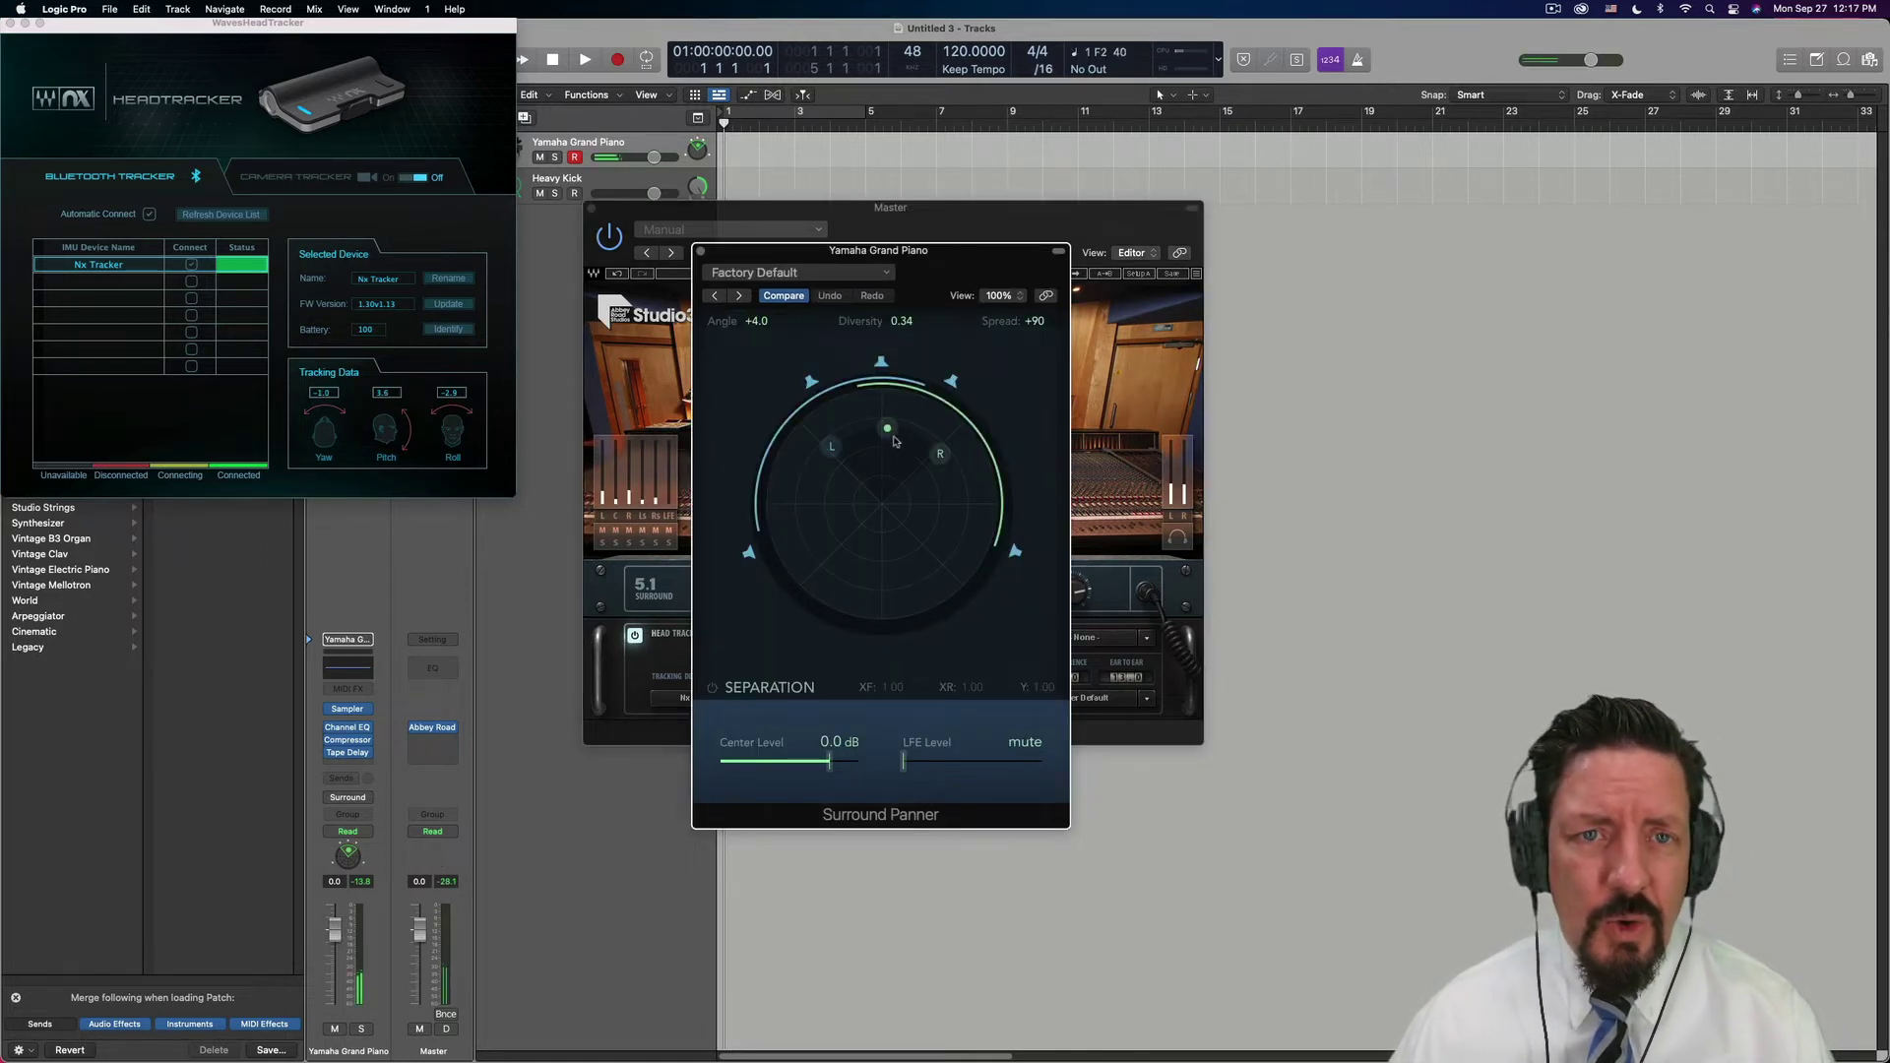
{"action": "left_click_drag", "start_coordinate": [887, 433], "coordinate": [805, 384]}
Swing the piano round to +30° and remove Abbey Road Studio 3 from the Master
{"action": "left_click_drag", "start_coordinate": [837, 250], "coordinate": [1366, 252]}
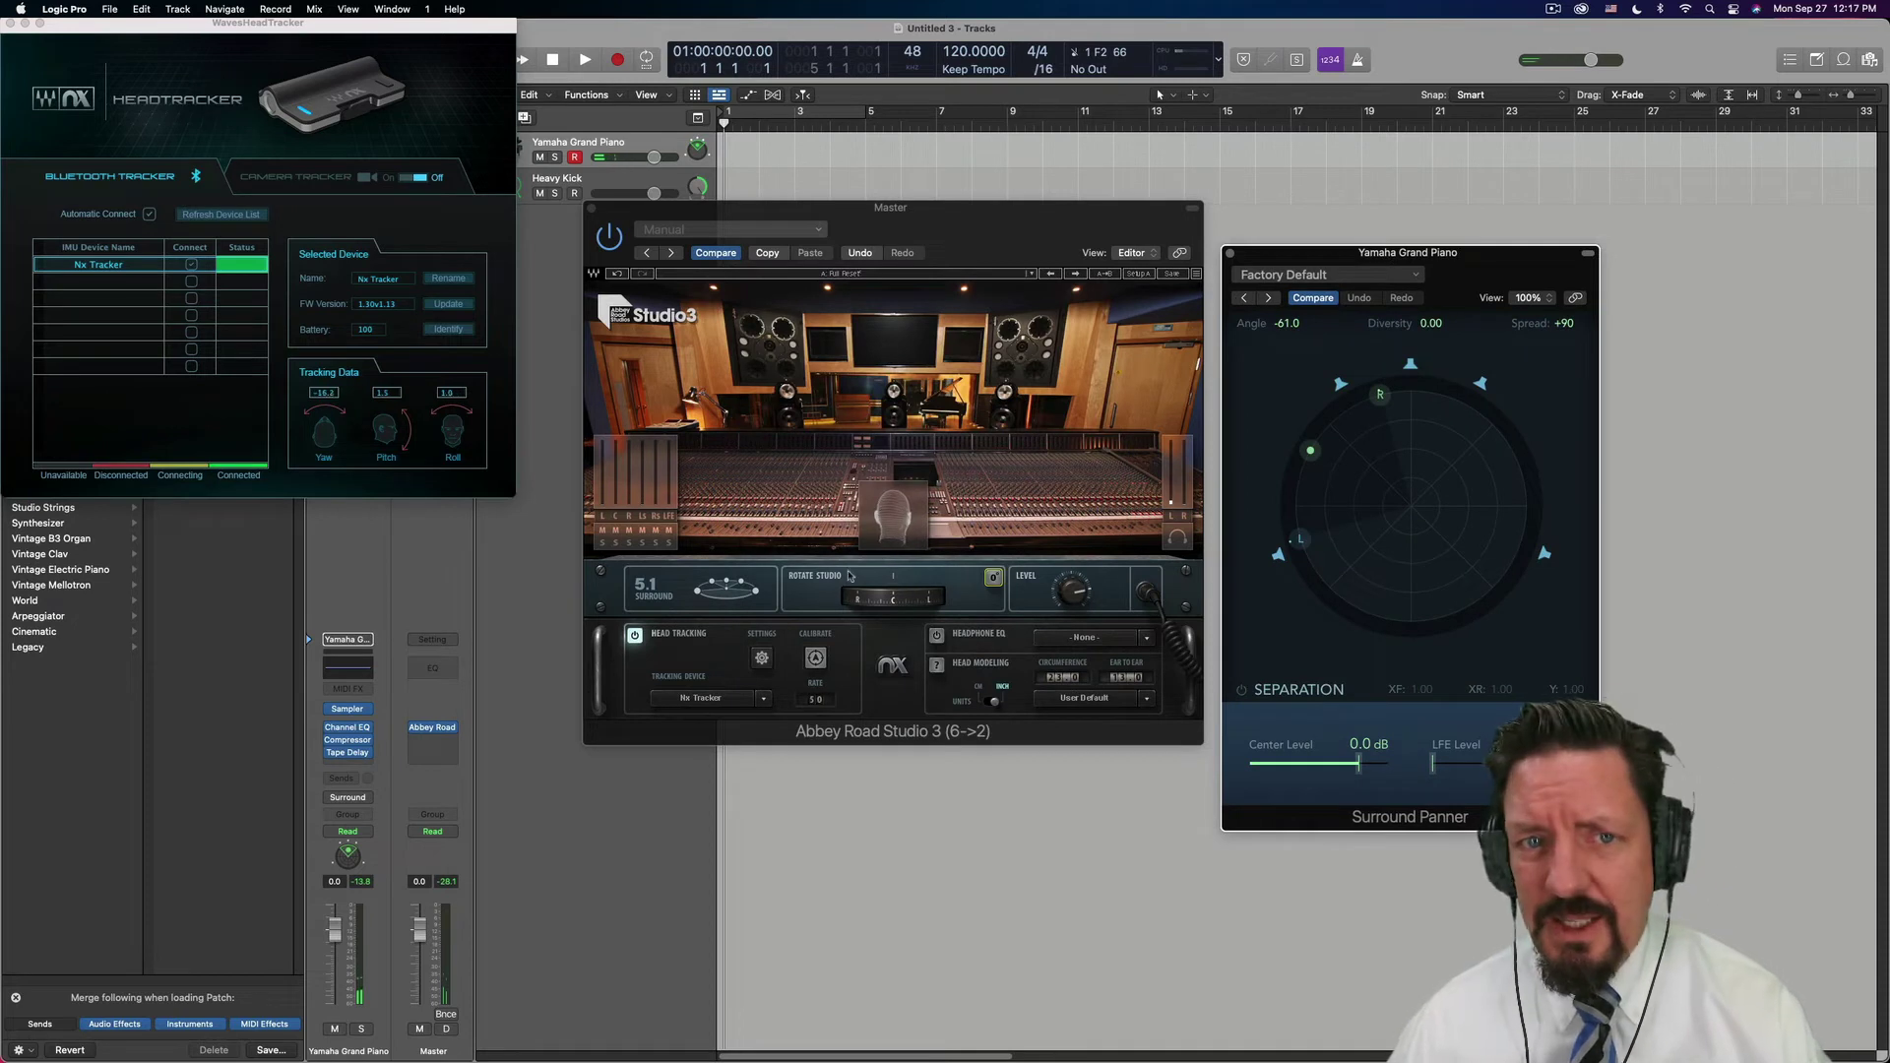
{"action": "left_click", "coordinate": [1011, 647]}
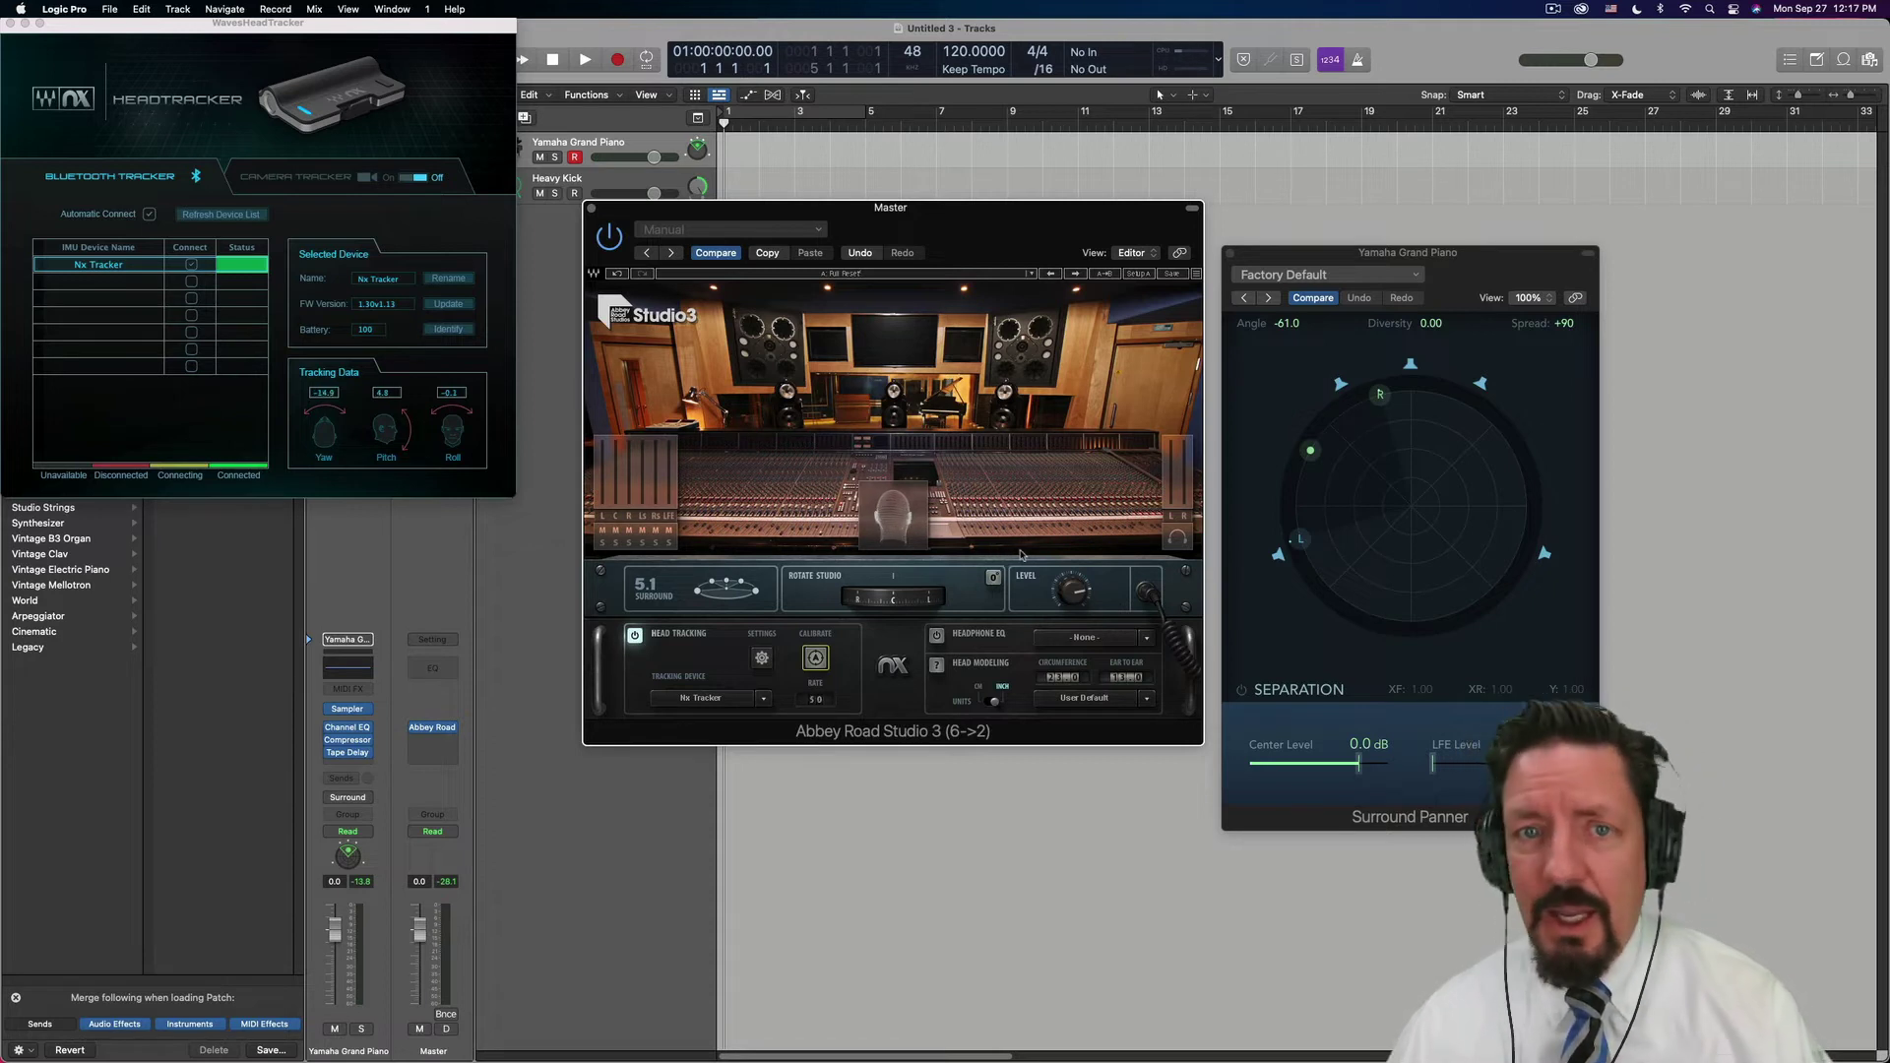
{"action": "left_click_drag", "start_coordinate": [1348, 449], "coordinate": [1536, 261]}
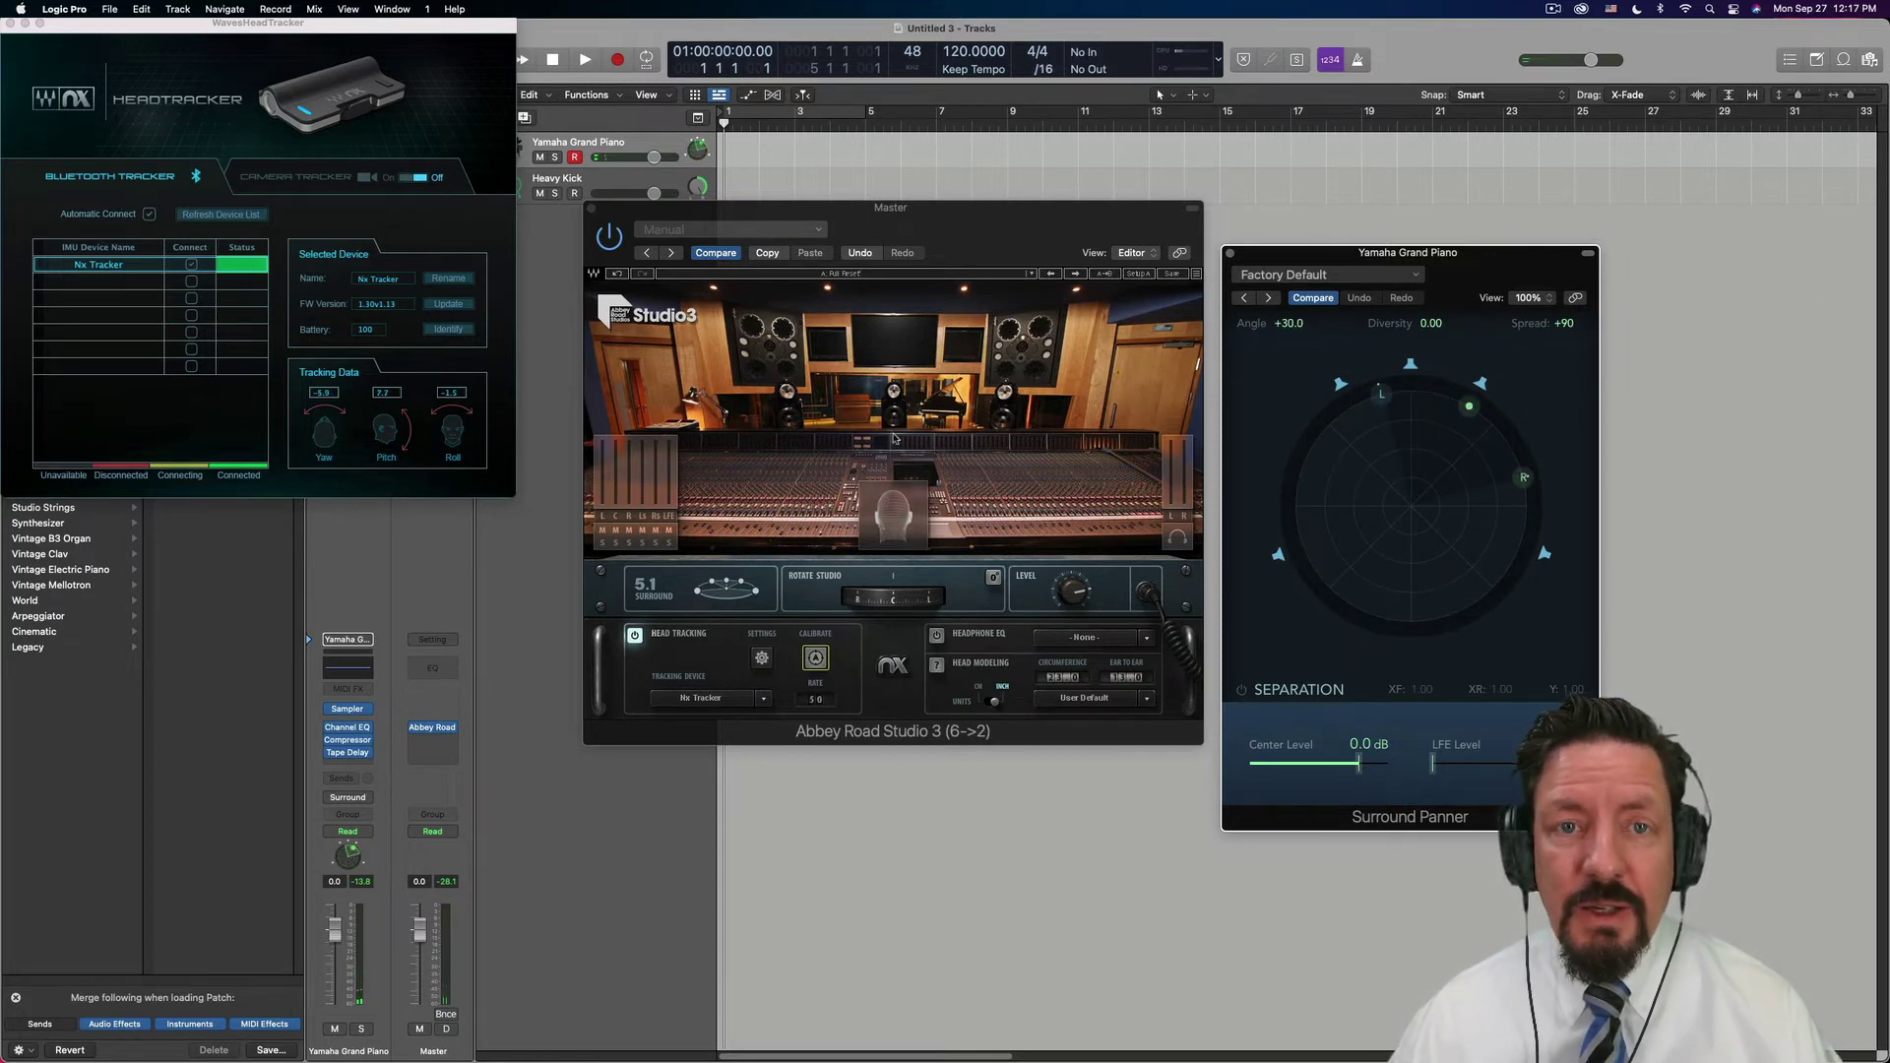
{"action": "left_click", "coordinate": [451, 728]}
{"action": "left_click", "coordinate": [480, 744]}
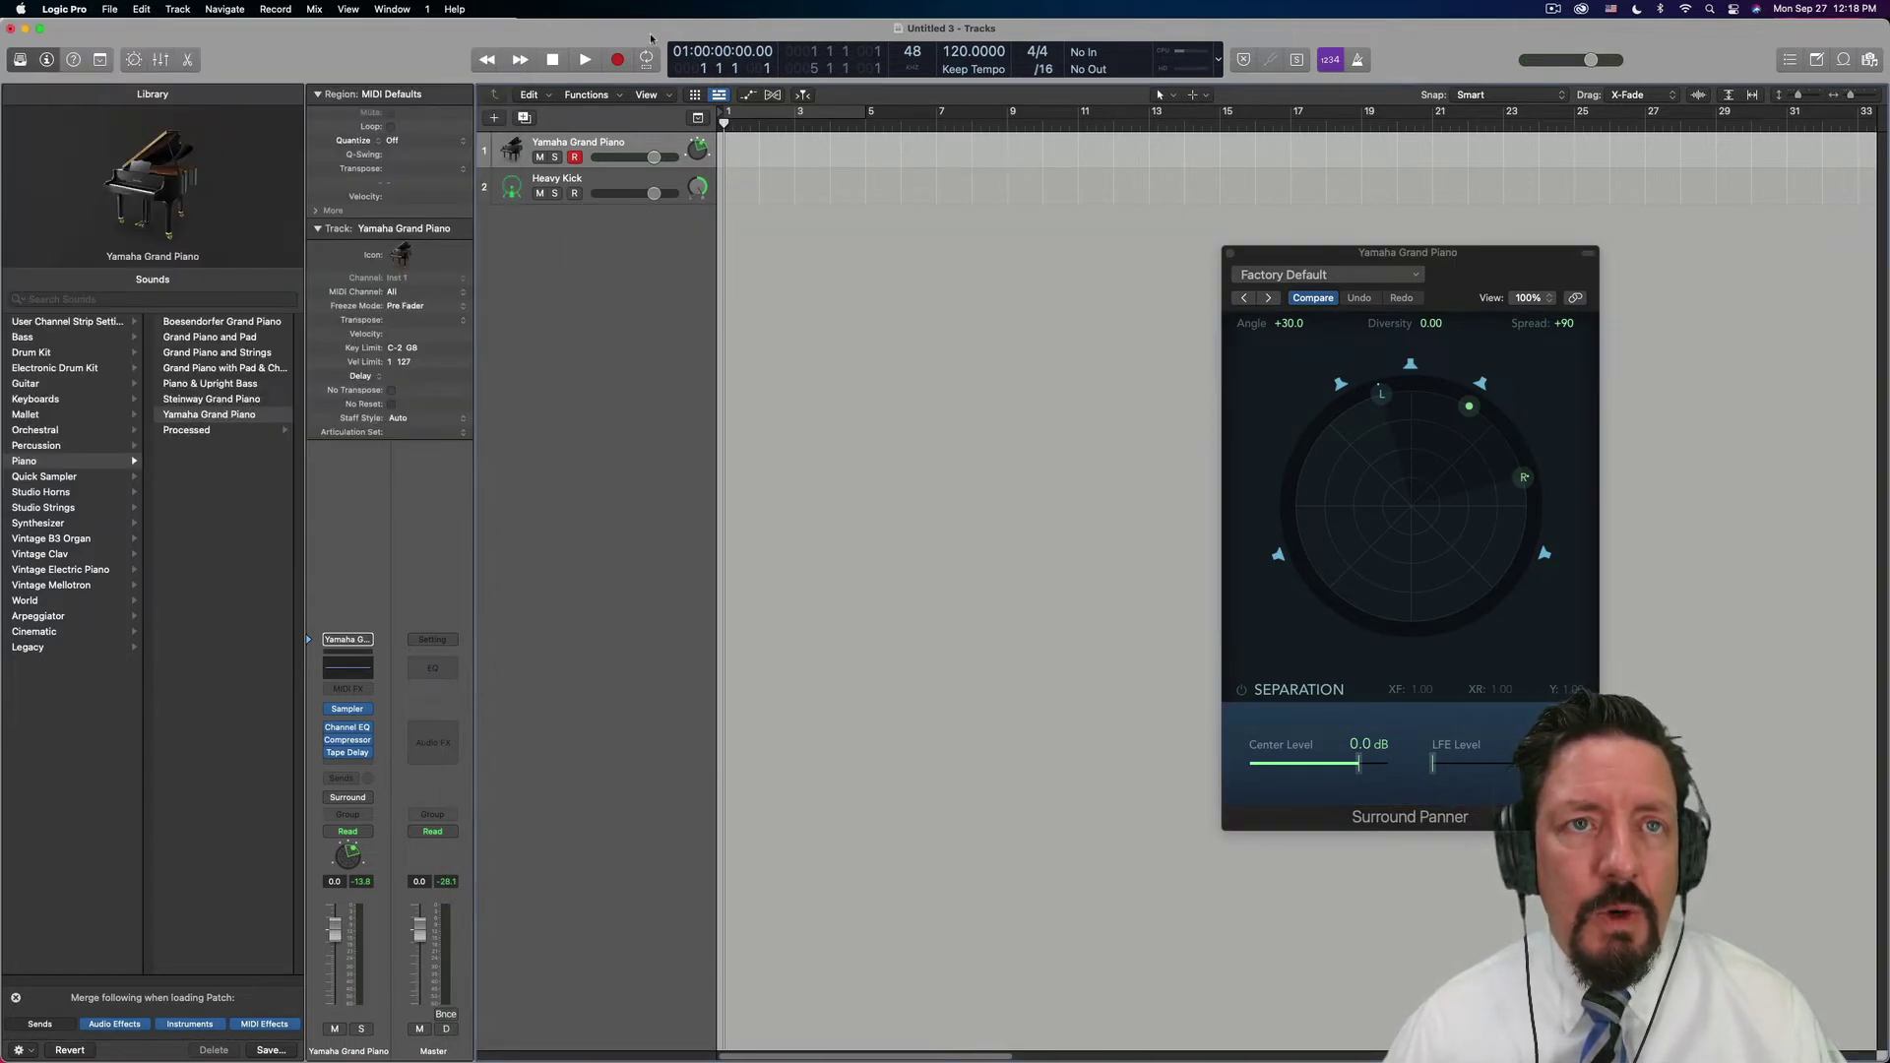
Sweep the piano directly behind the listener and back to front centre at +1.0 angle
{"action": "left_click", "coordinate": [489, 871]}
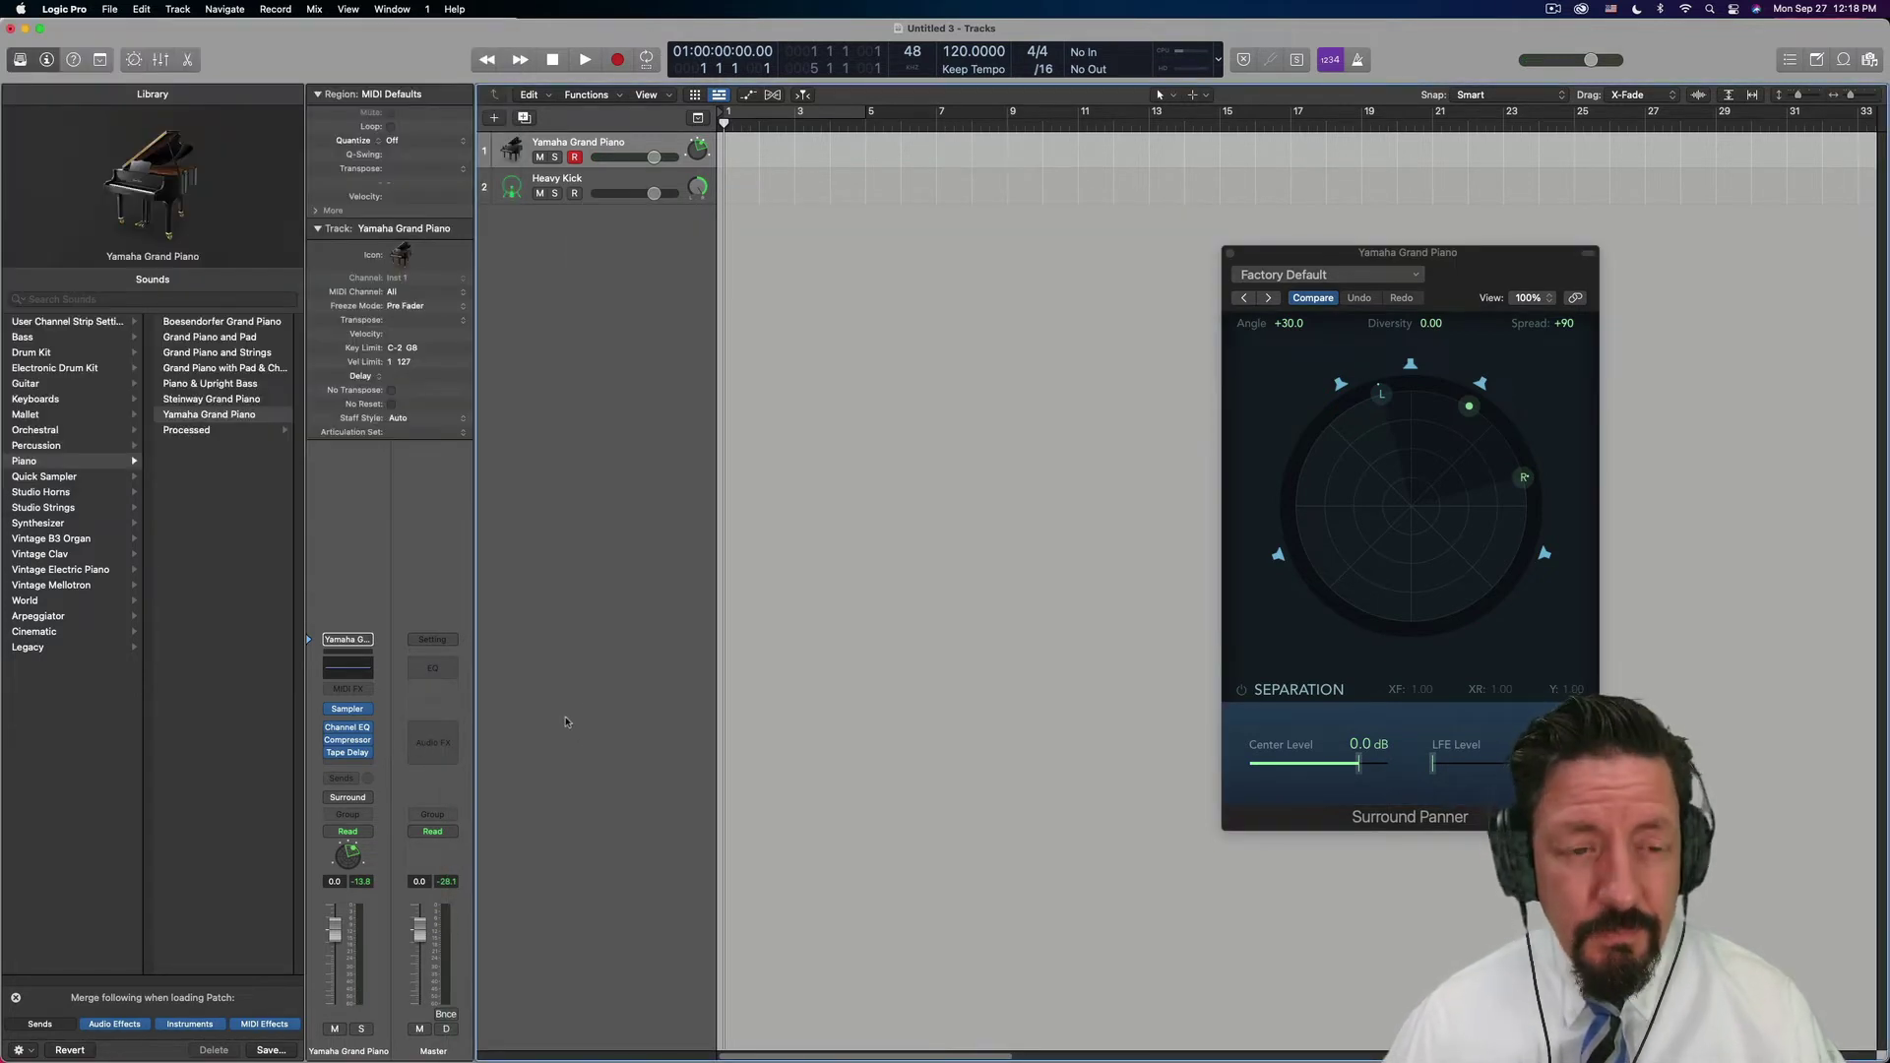
{"action": "left_click", "coordinate": [349, 866]}
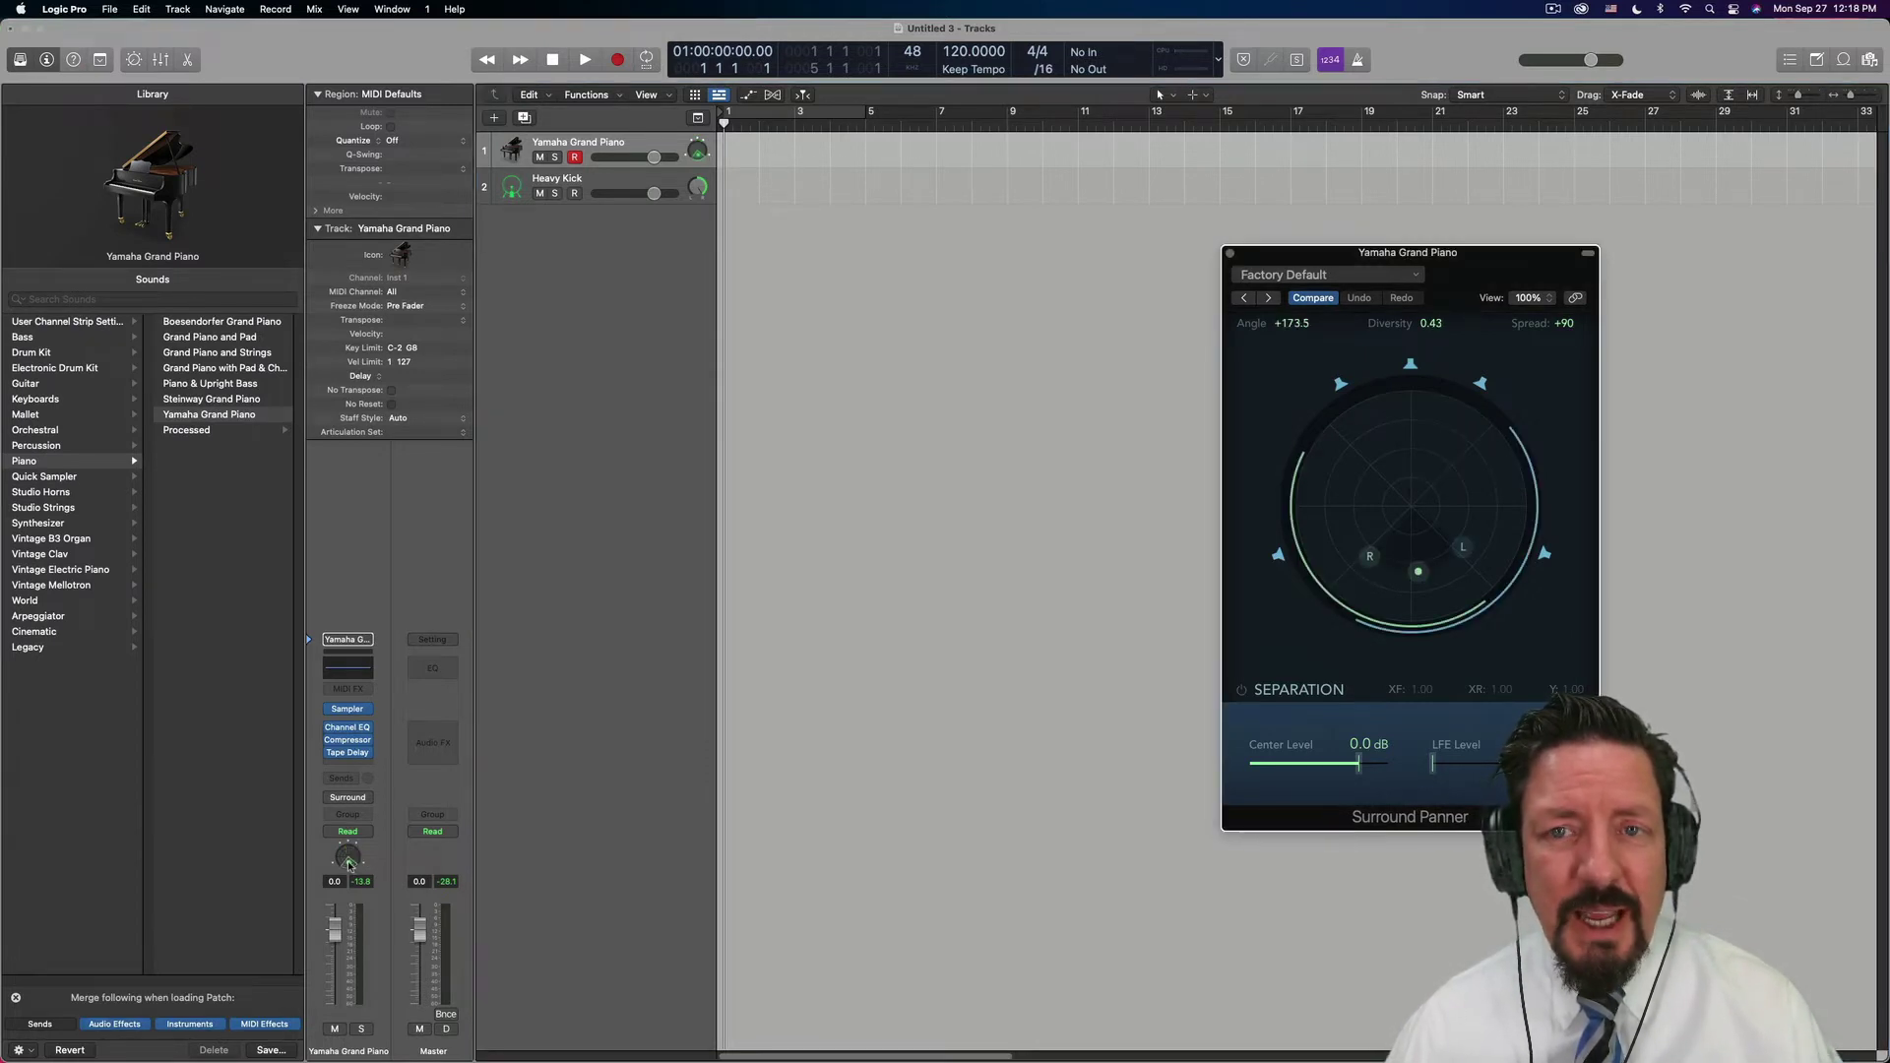
{"action": "left_click_drag", "start_coordinate": [350, 866], "coordinate": [349, 778]}
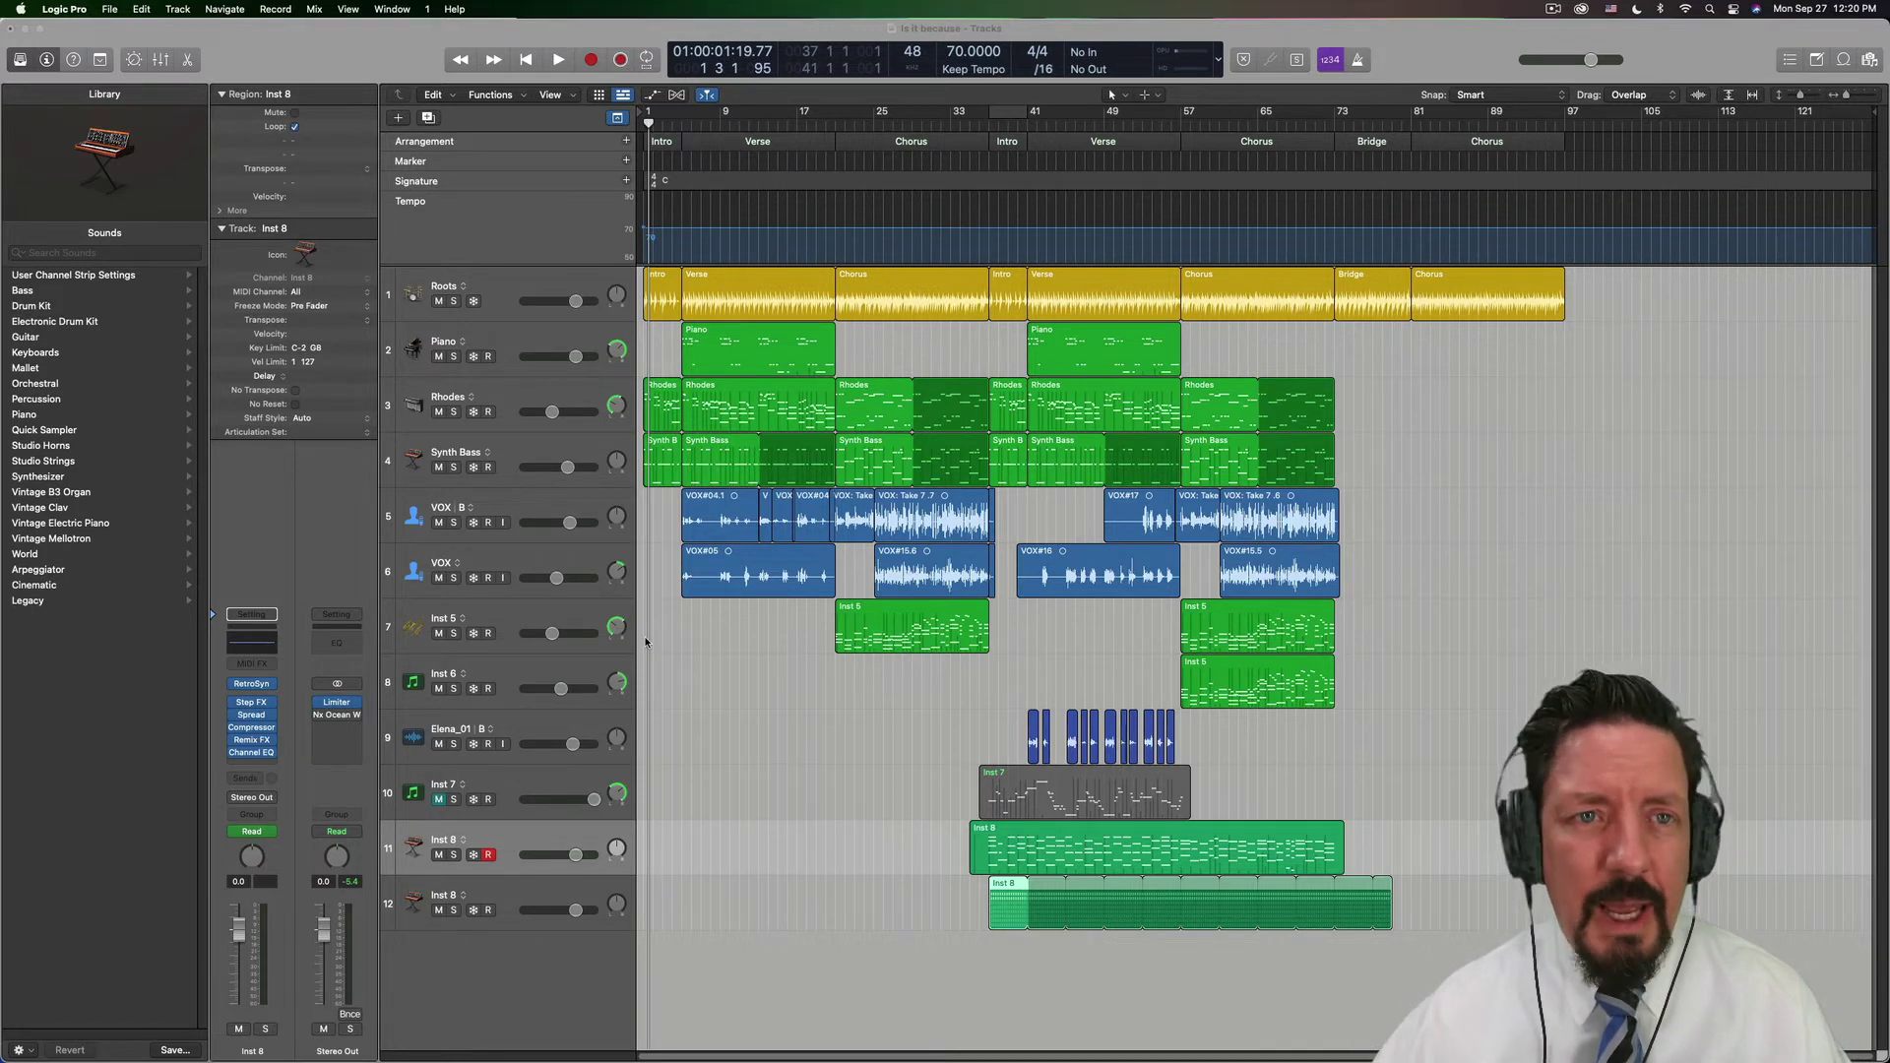
Deselect the Inst 8 region and select the Roots drummer track in 'Is it because'
{"action": "left_click", "coordinate": [674, 564]}
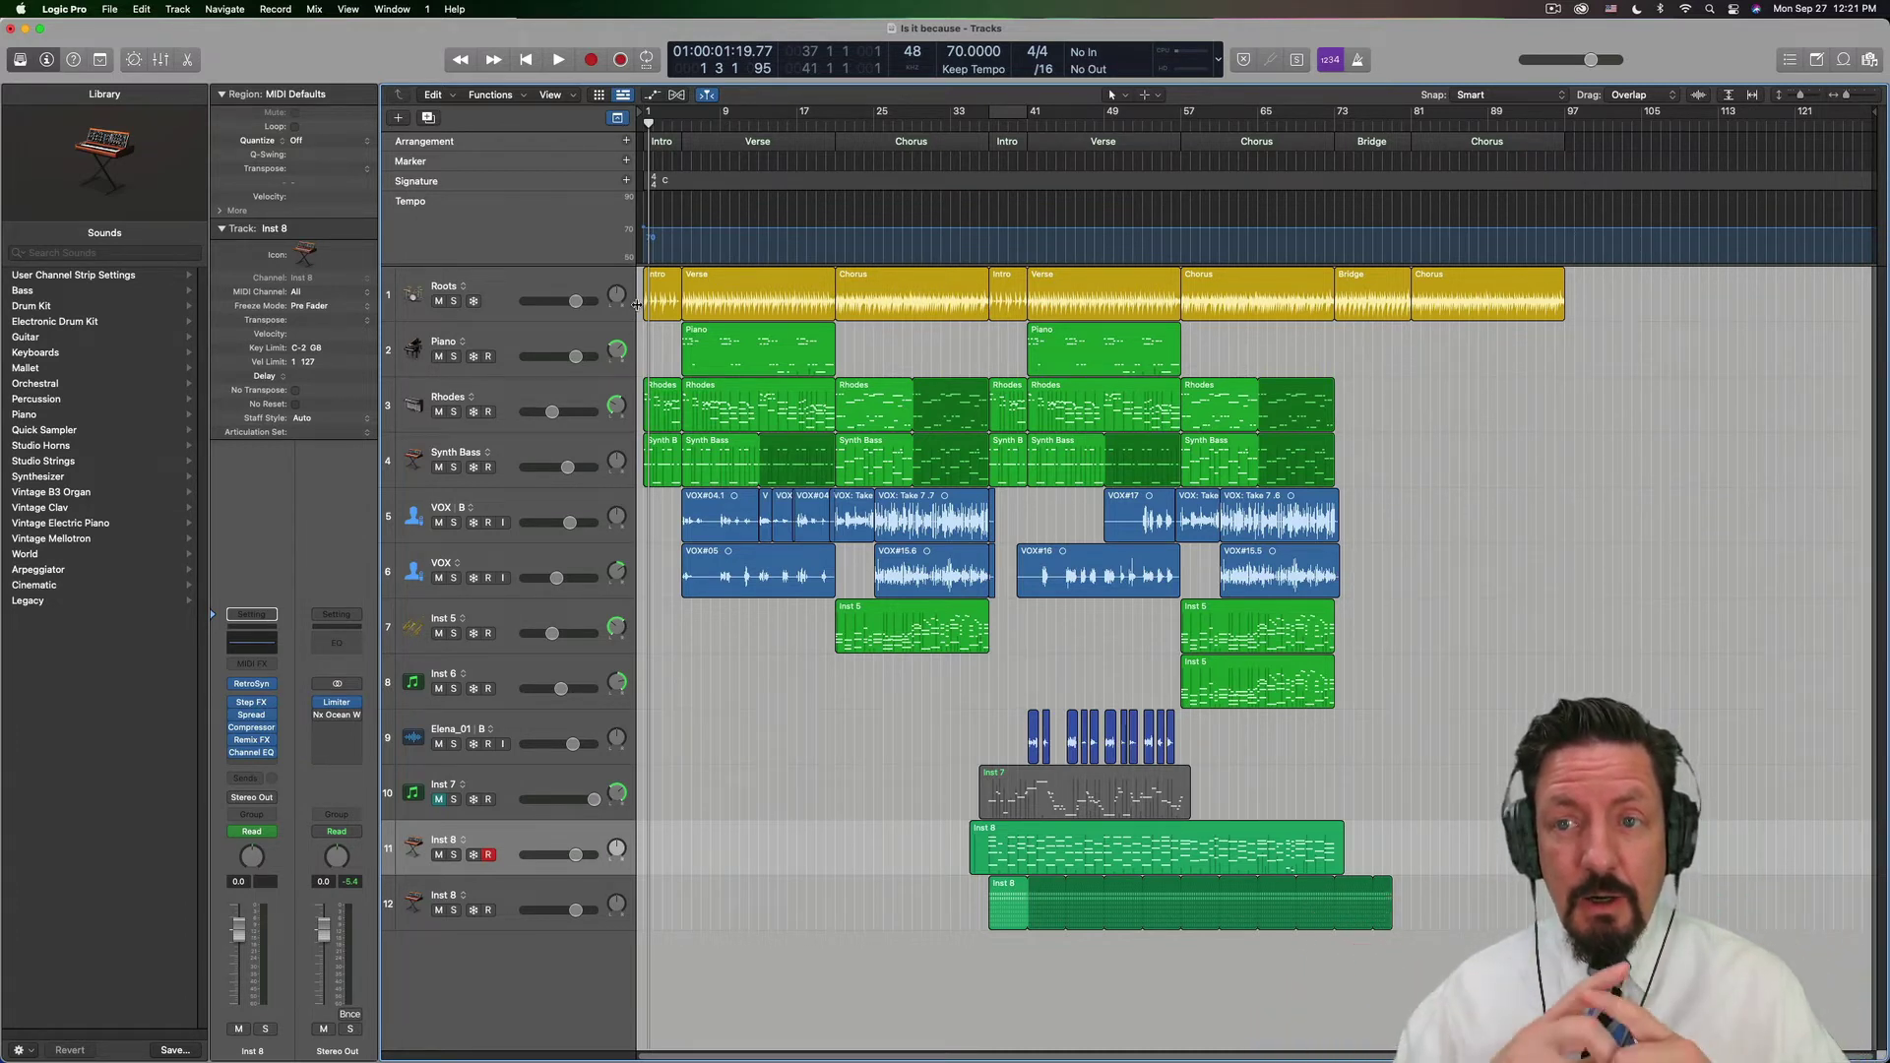
{"action": "left_click", "coordinate": [541, 292]}
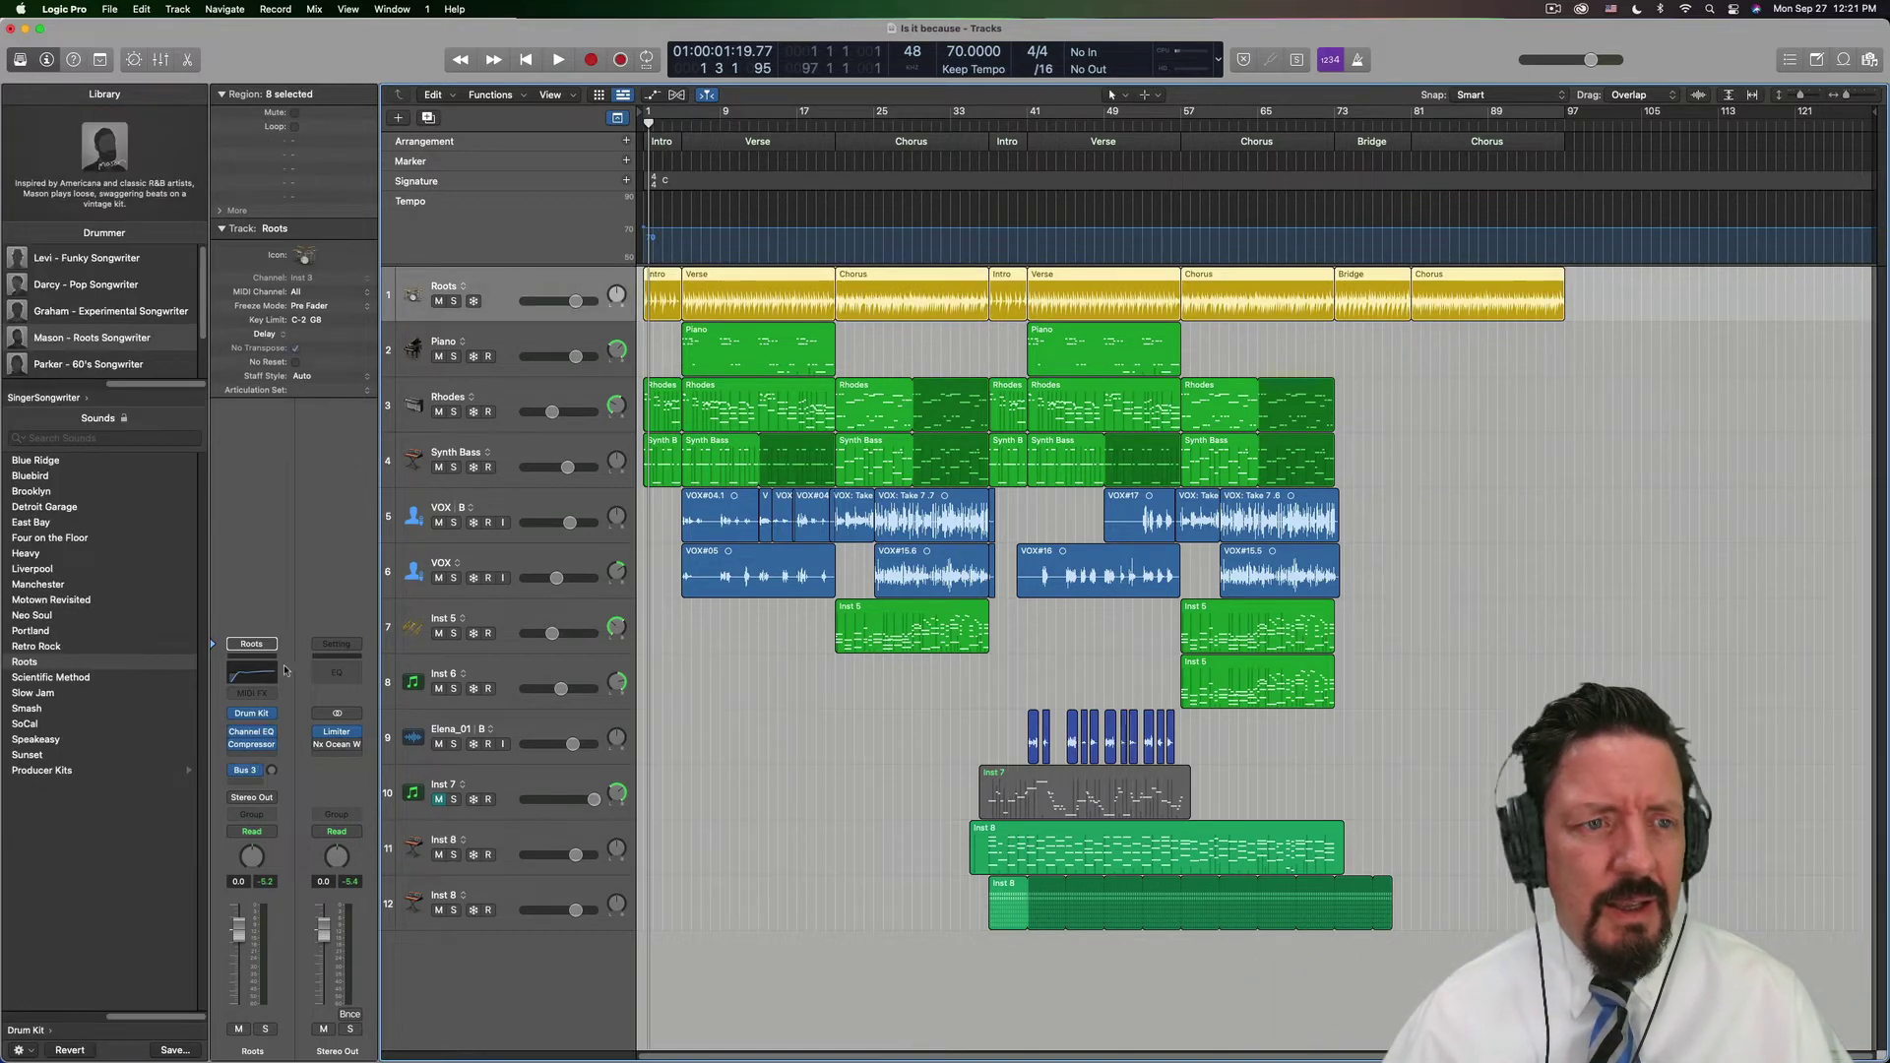
{"action": "left_click", "coordinate": [254, 715]}
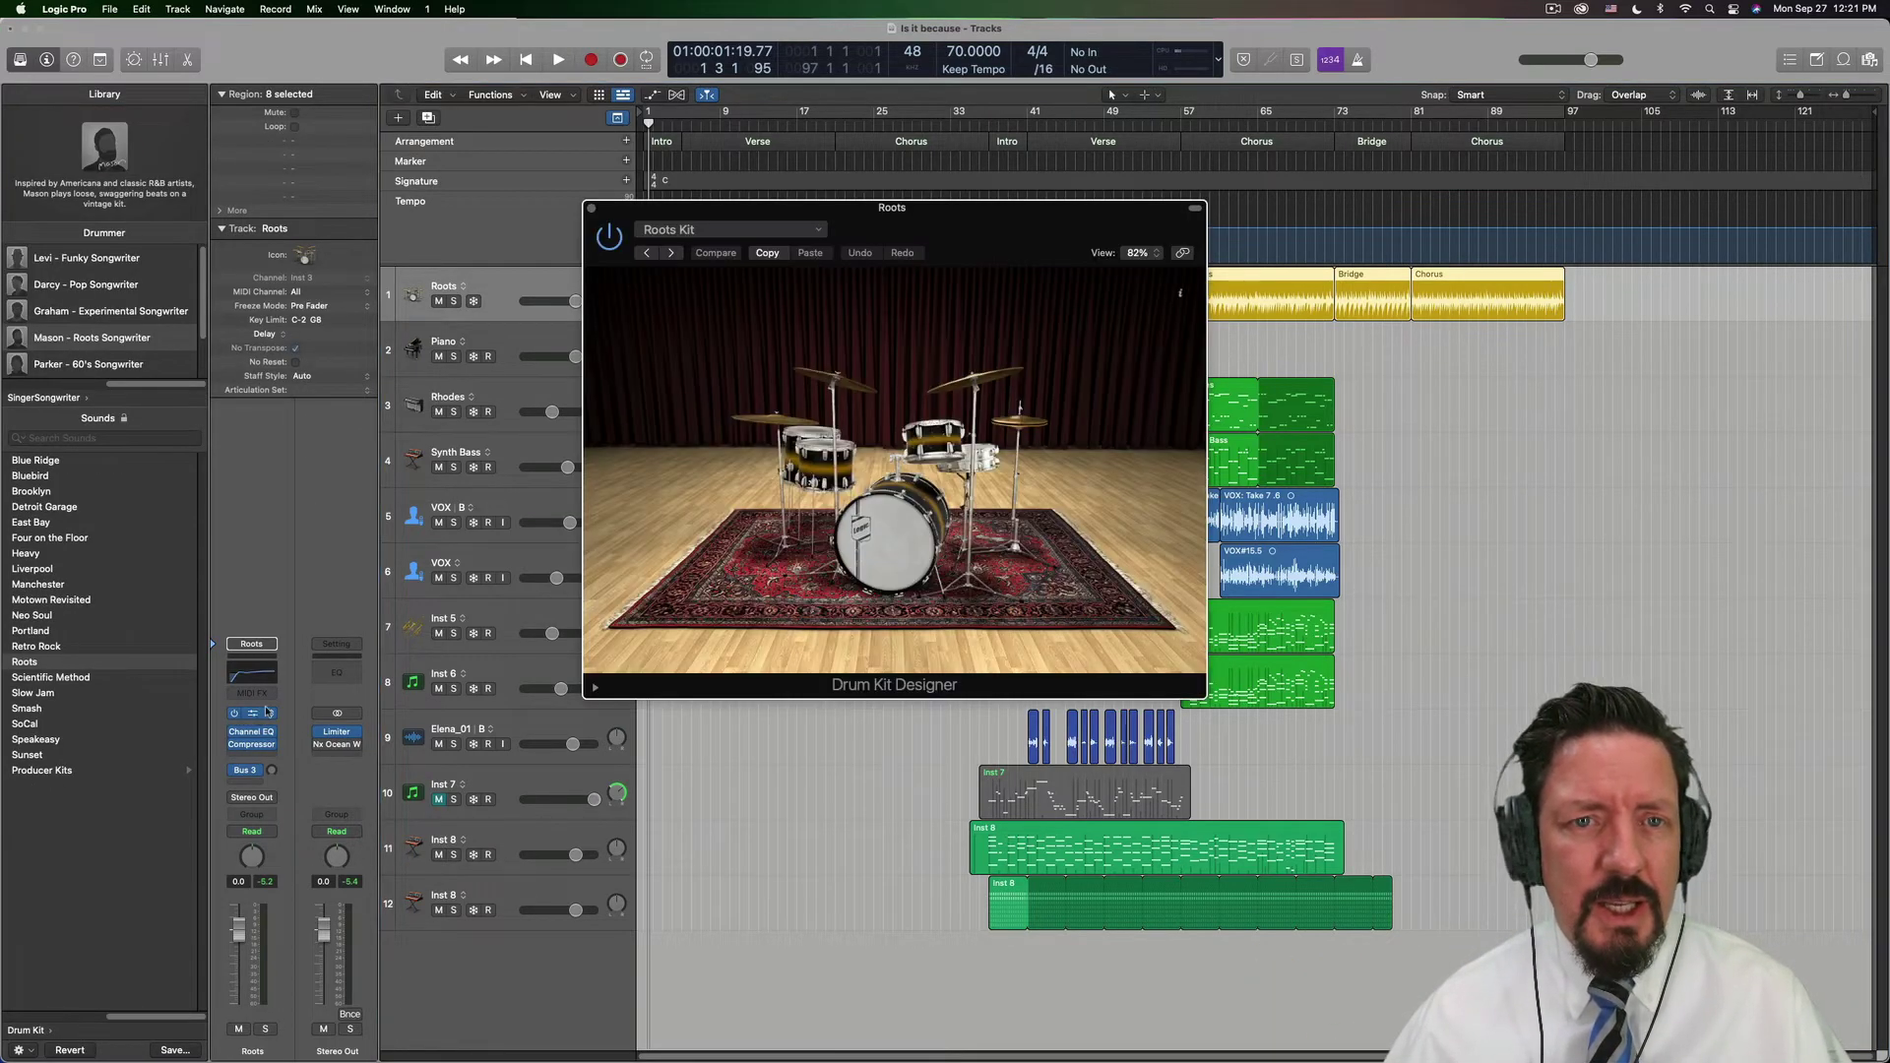
{"action": "left_click", "coordinate": [895, 537]}
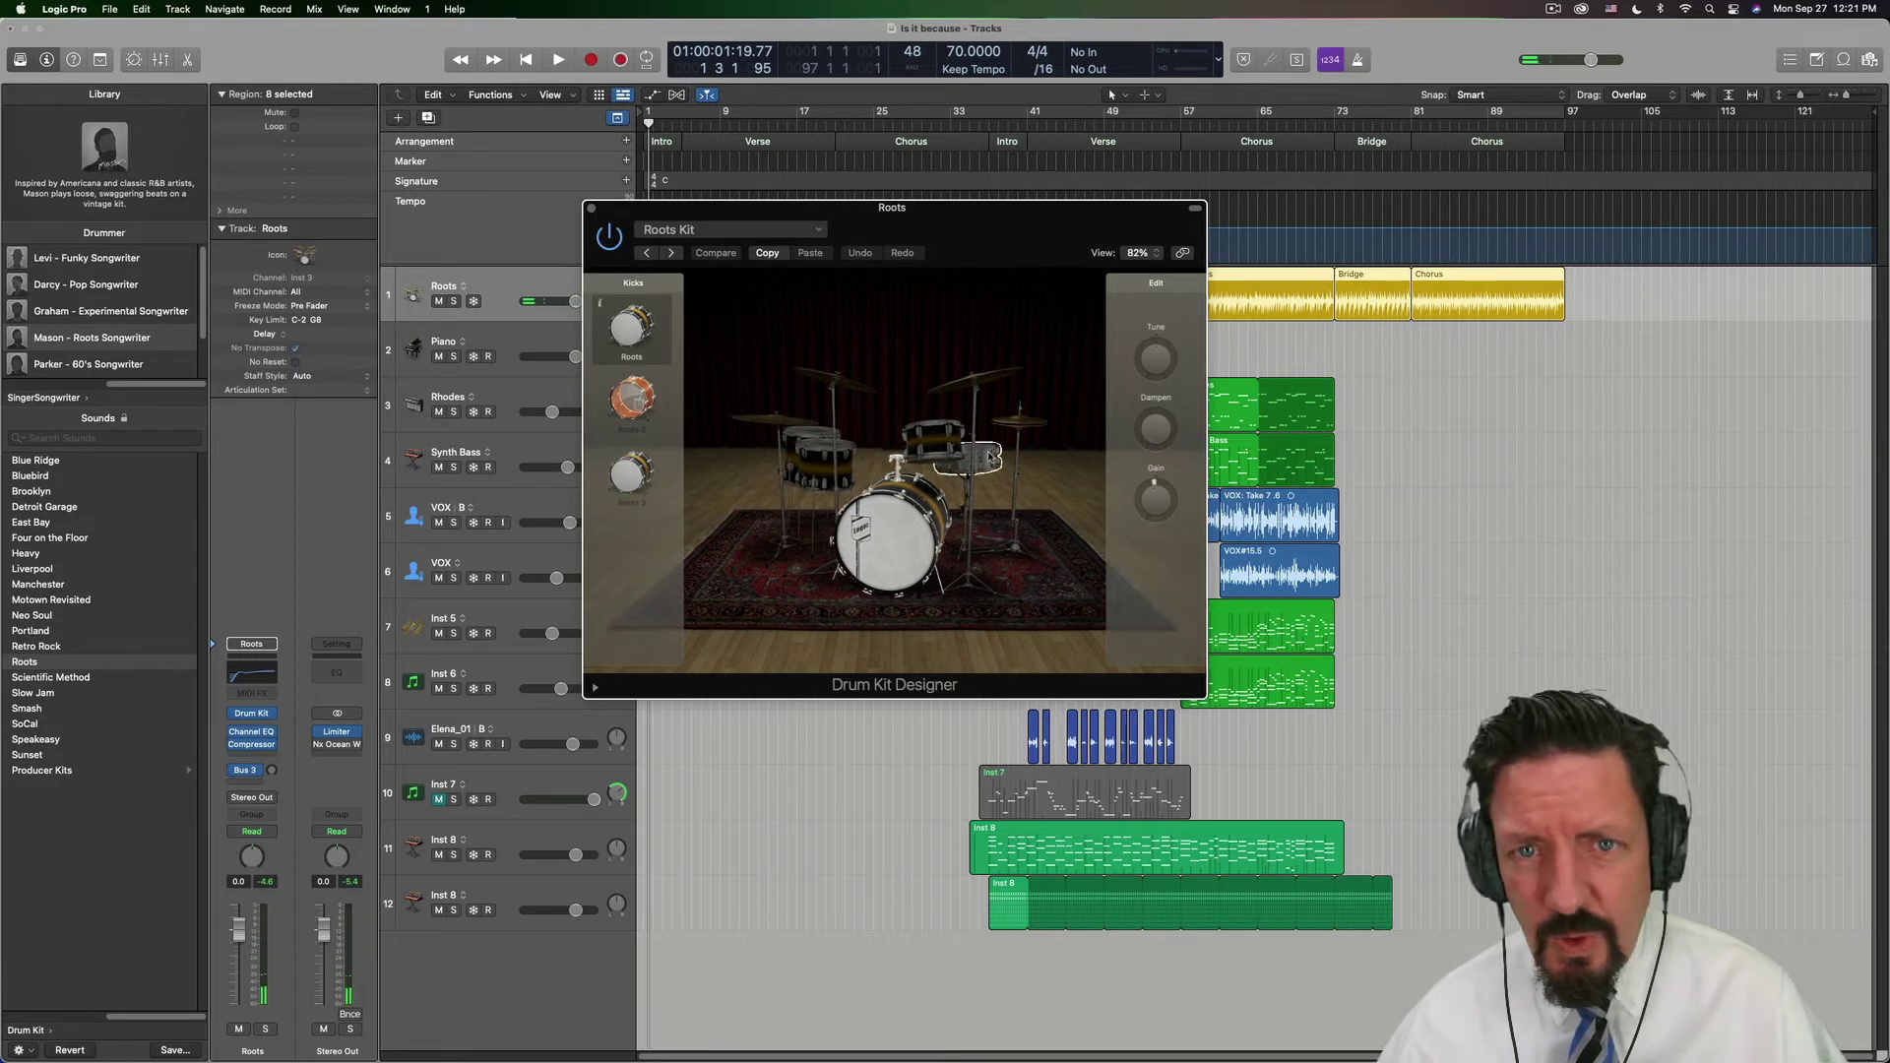
{"action": "left_click", "coordinate": [991, 459]}
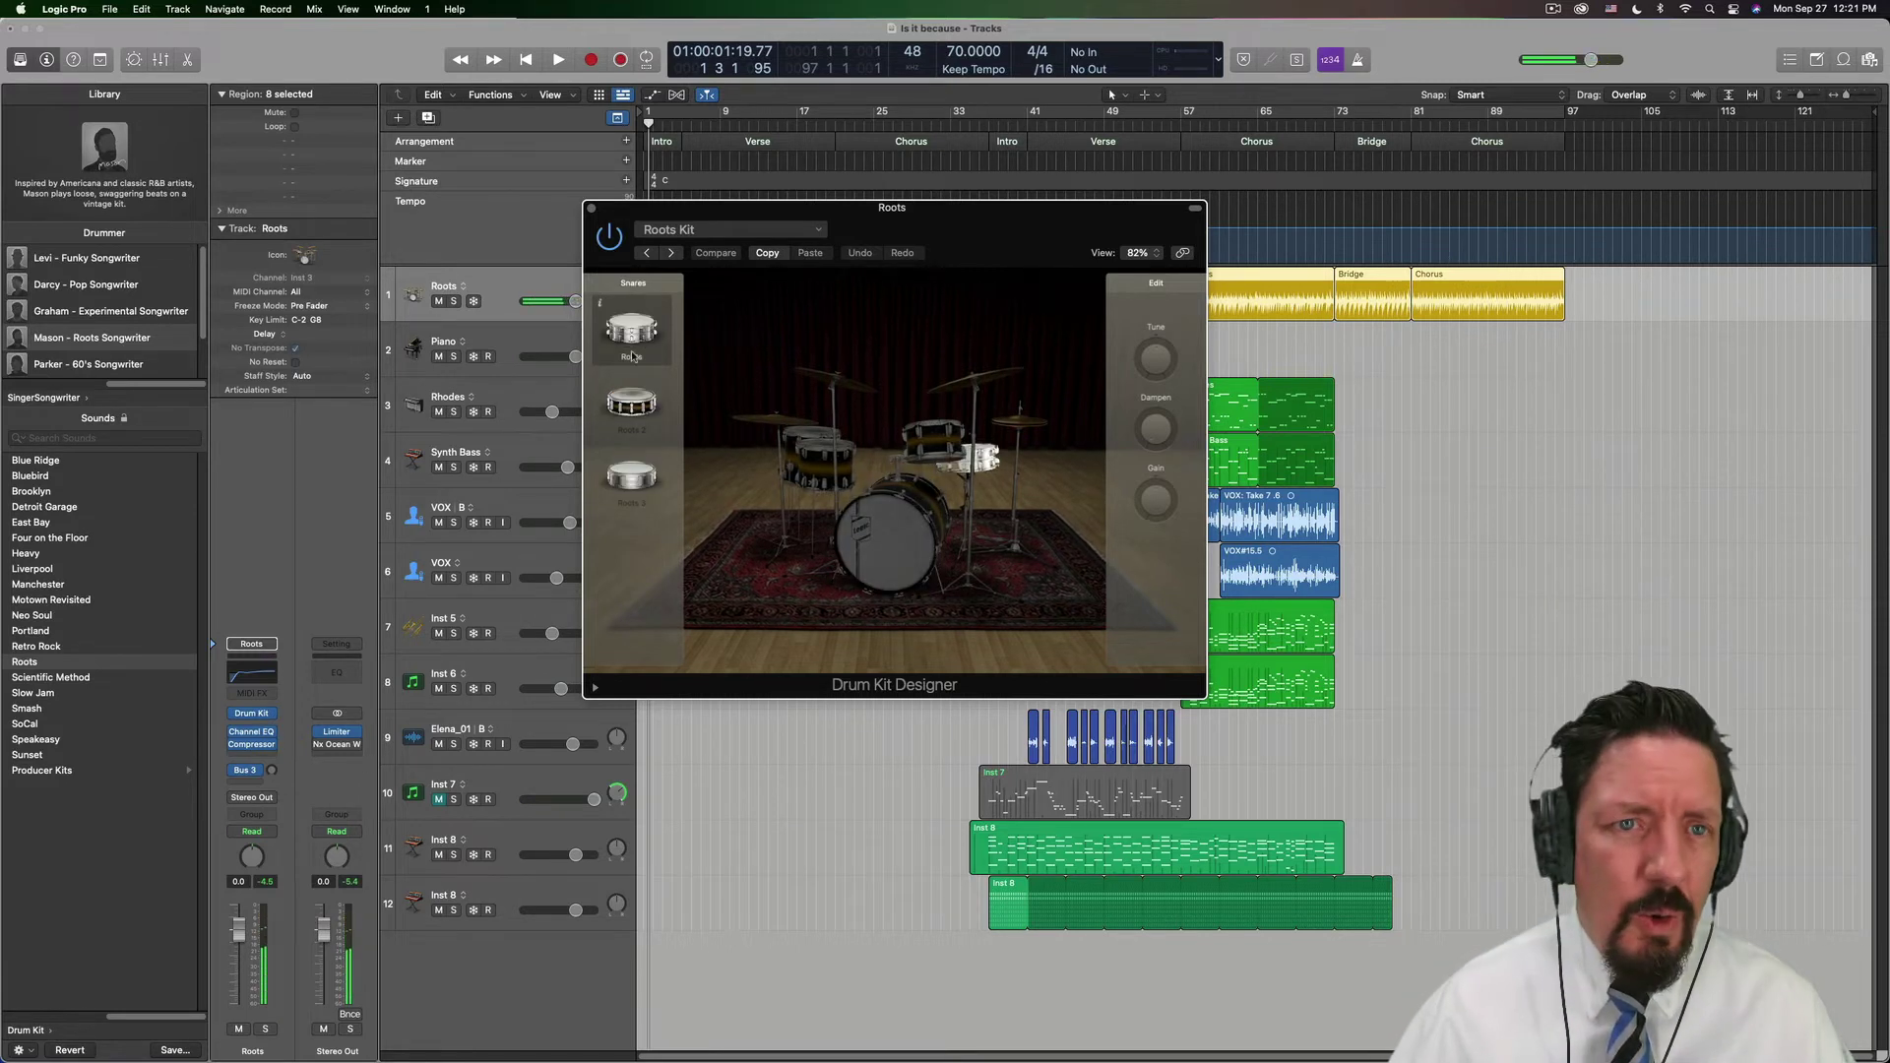
{"action": "left_click", "coordinate": [941, 448]}
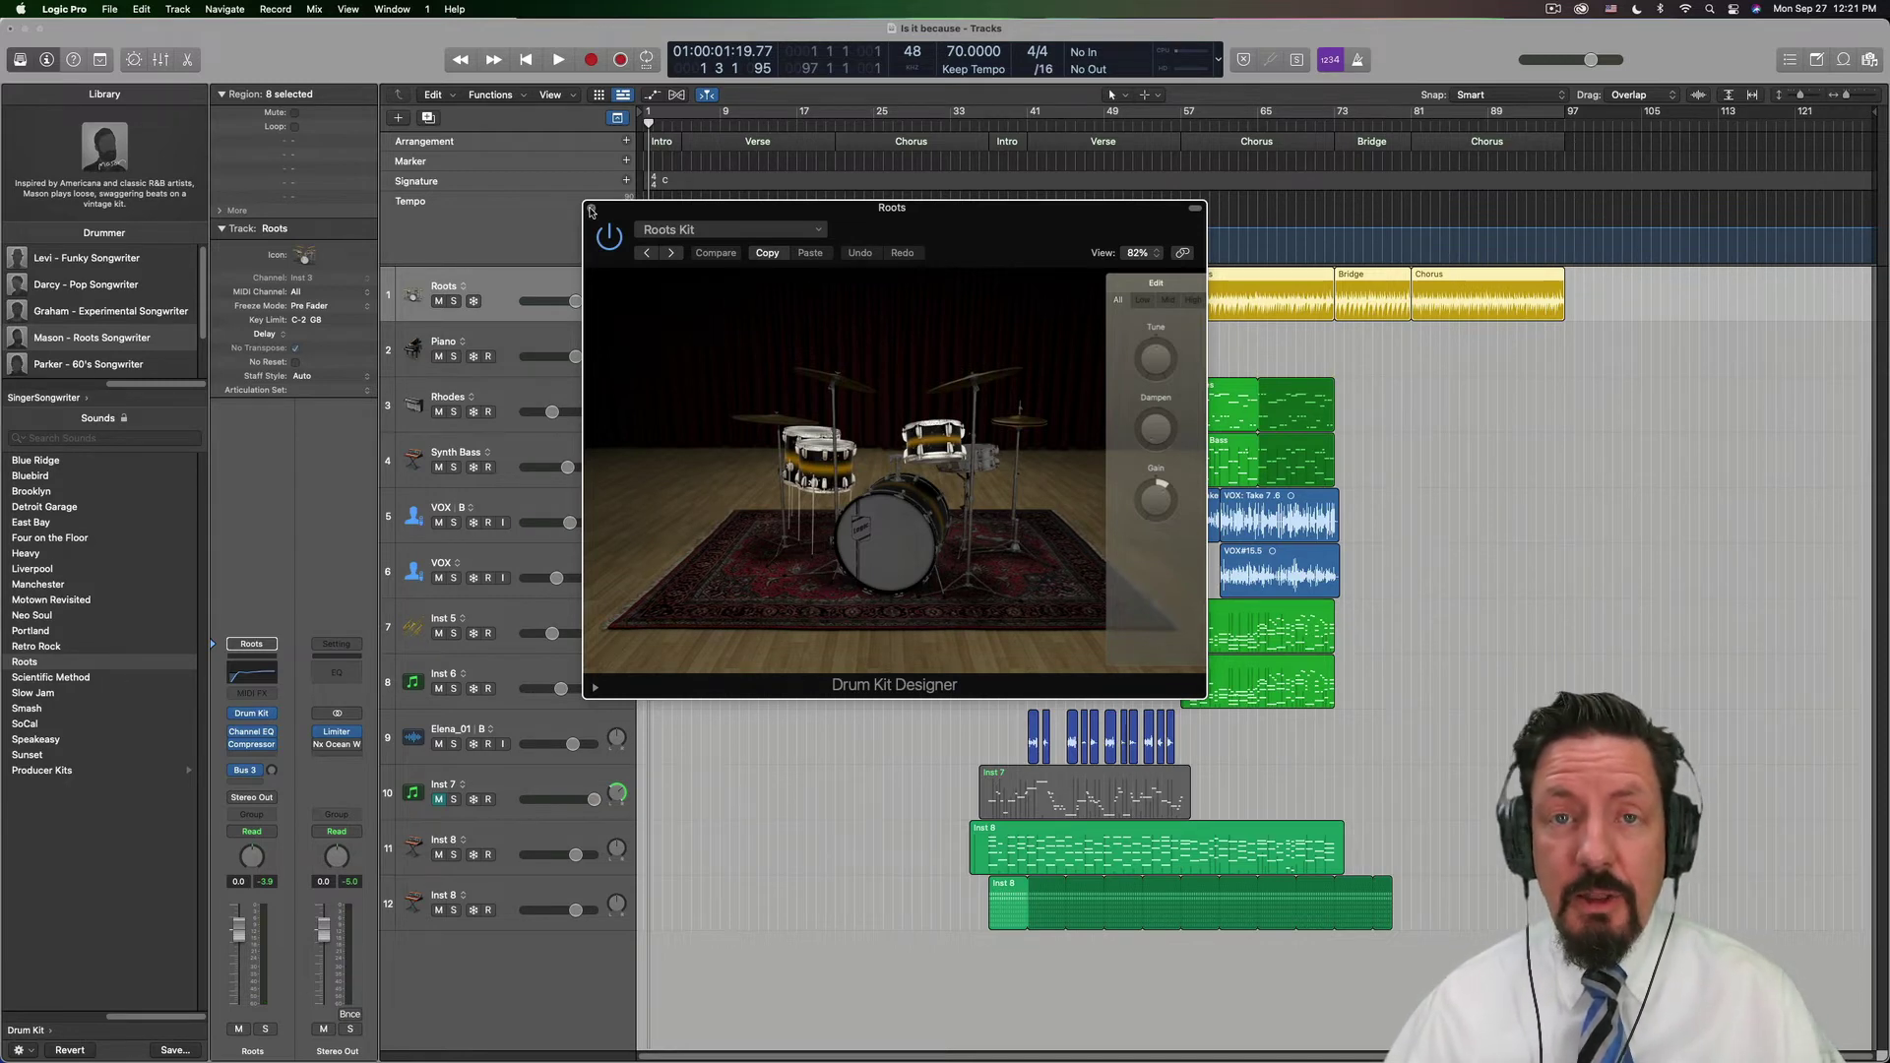
{"action": "left_click", "coordinate": [591, 208]}
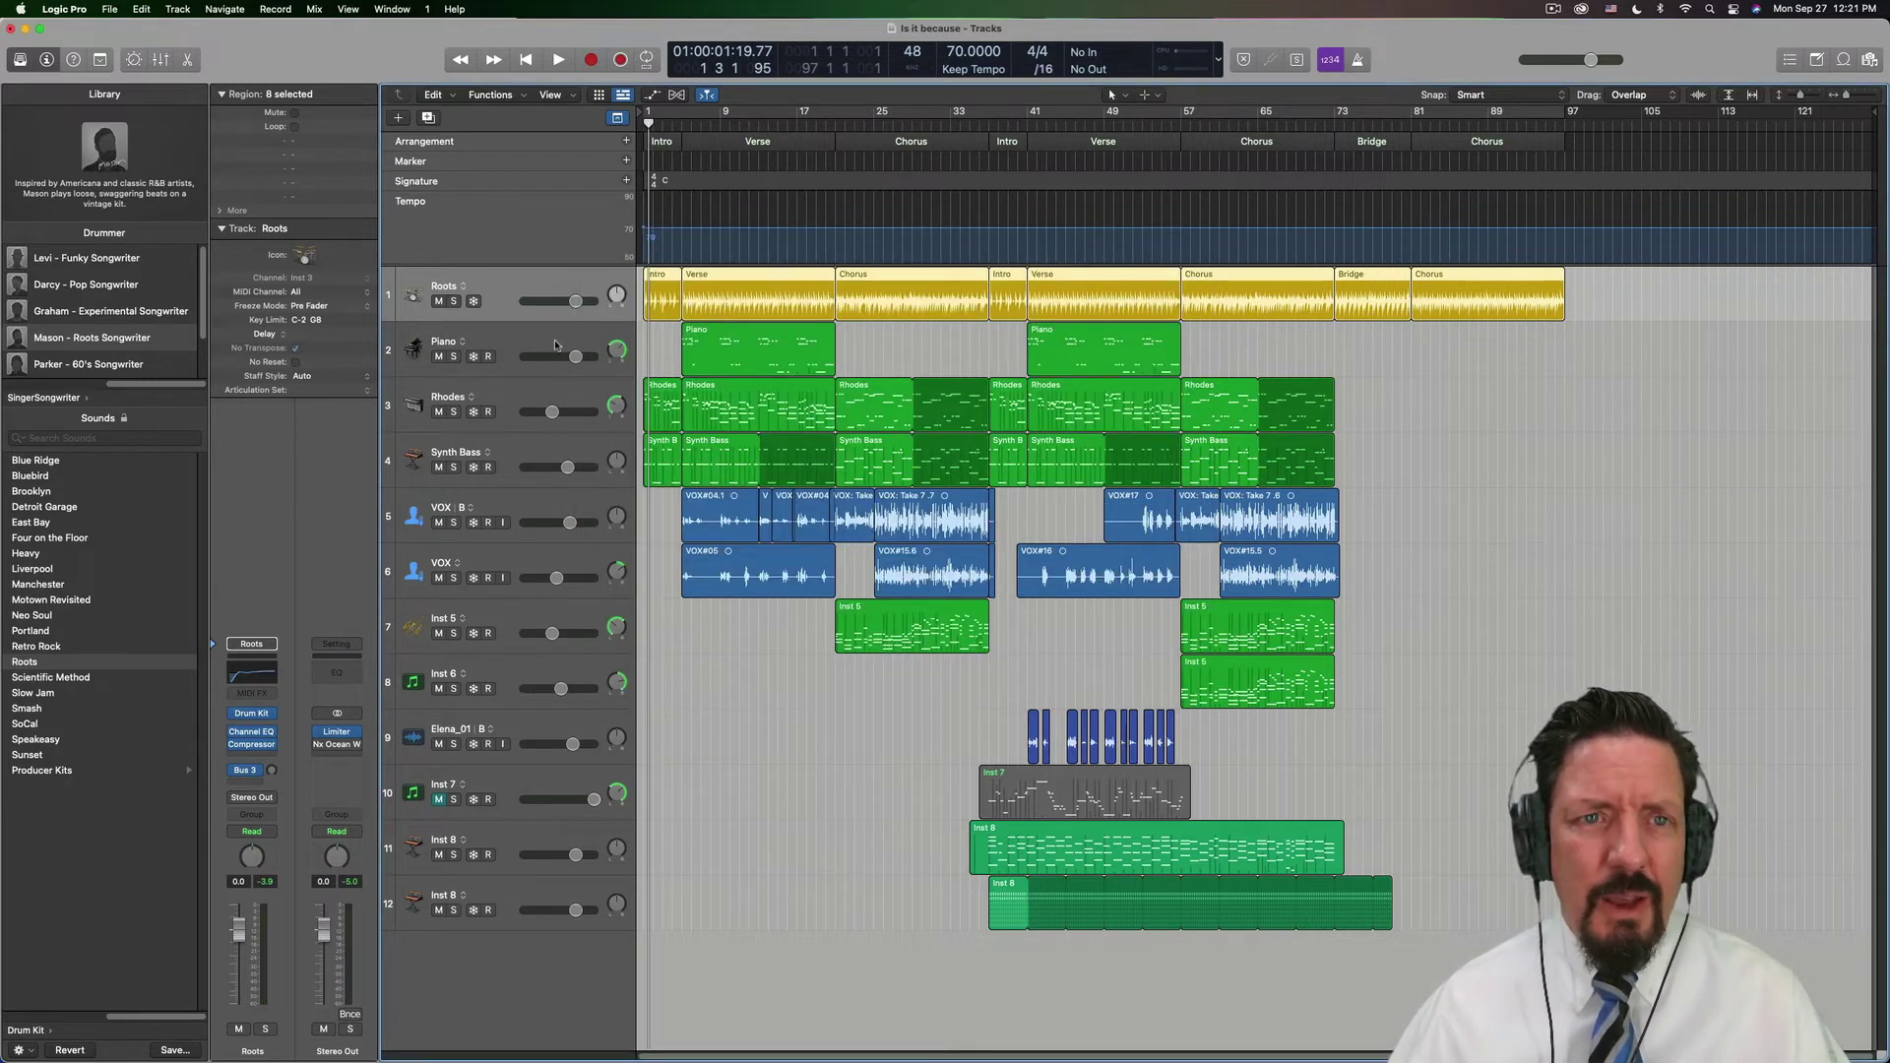
Check the Rhodes track's pan mode options, keeping stereo pan
{"action": "left_click", "coordinate": [534, 395]}
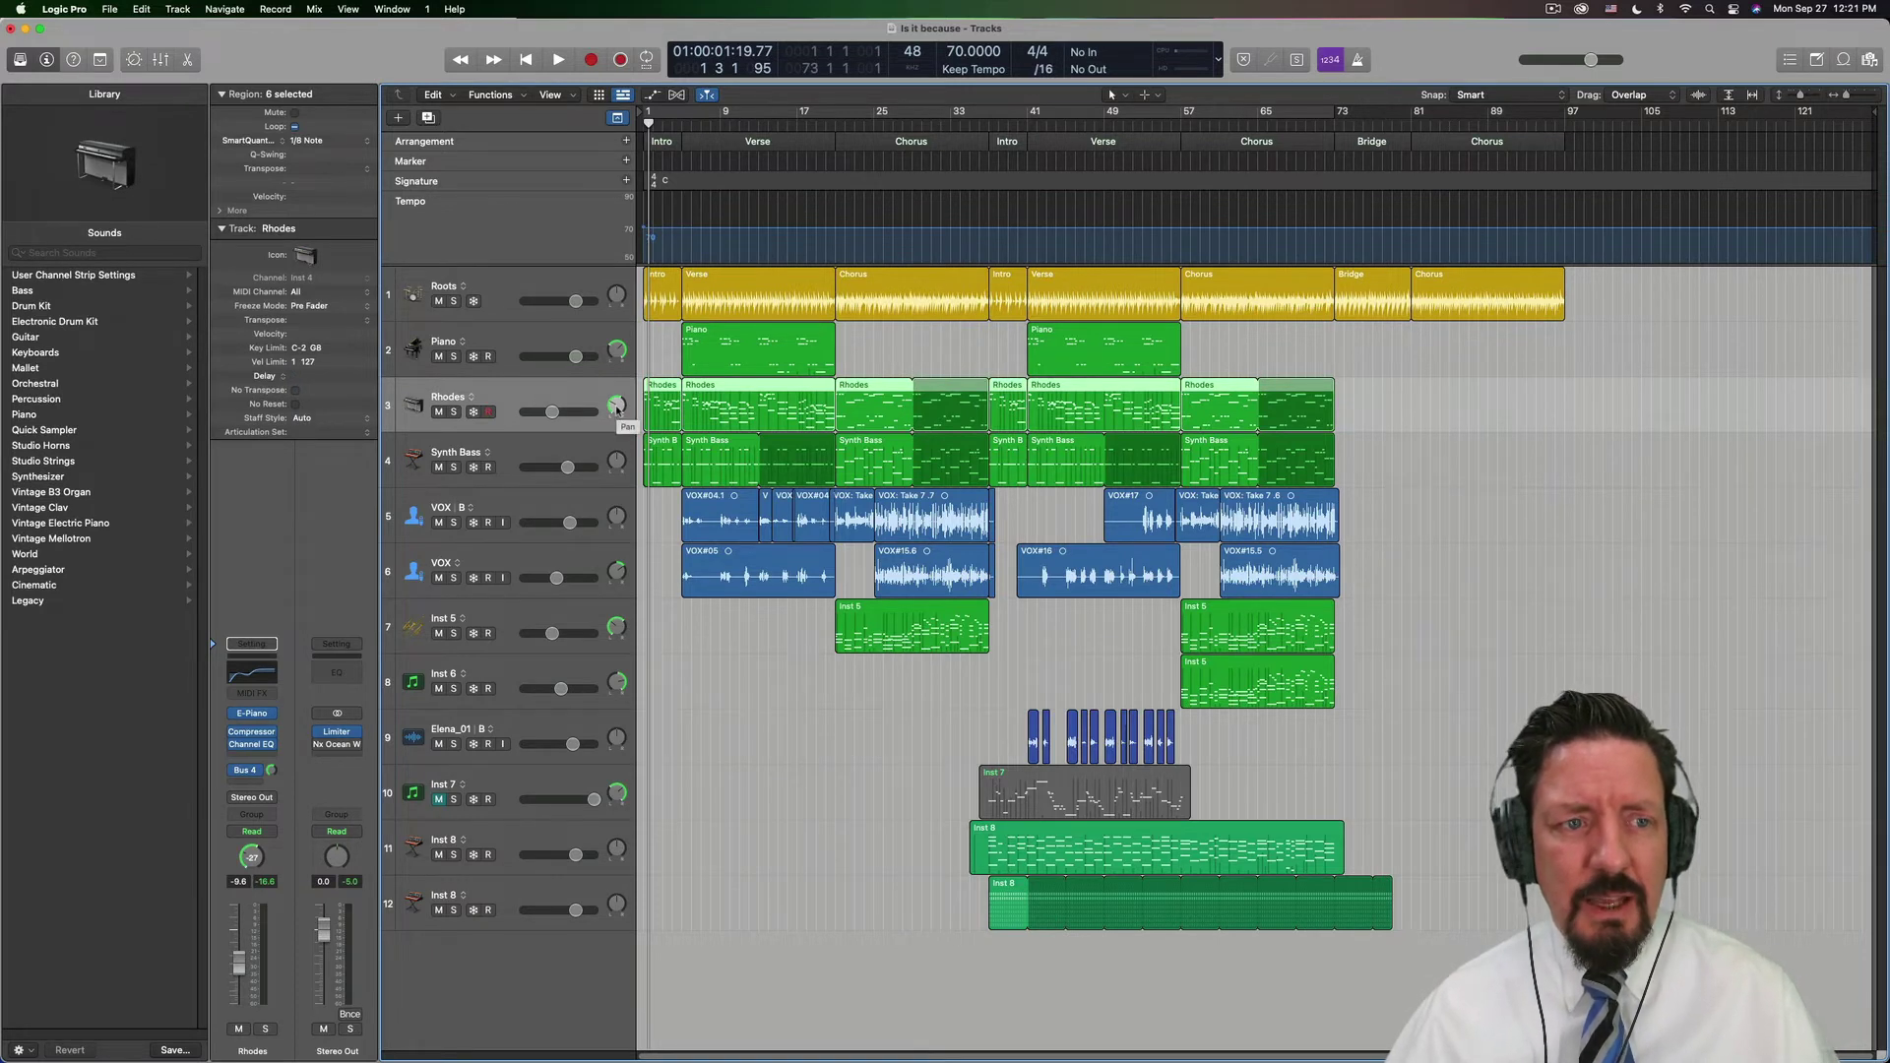
{"action": "right_click", "coordinate": [251, 857]}
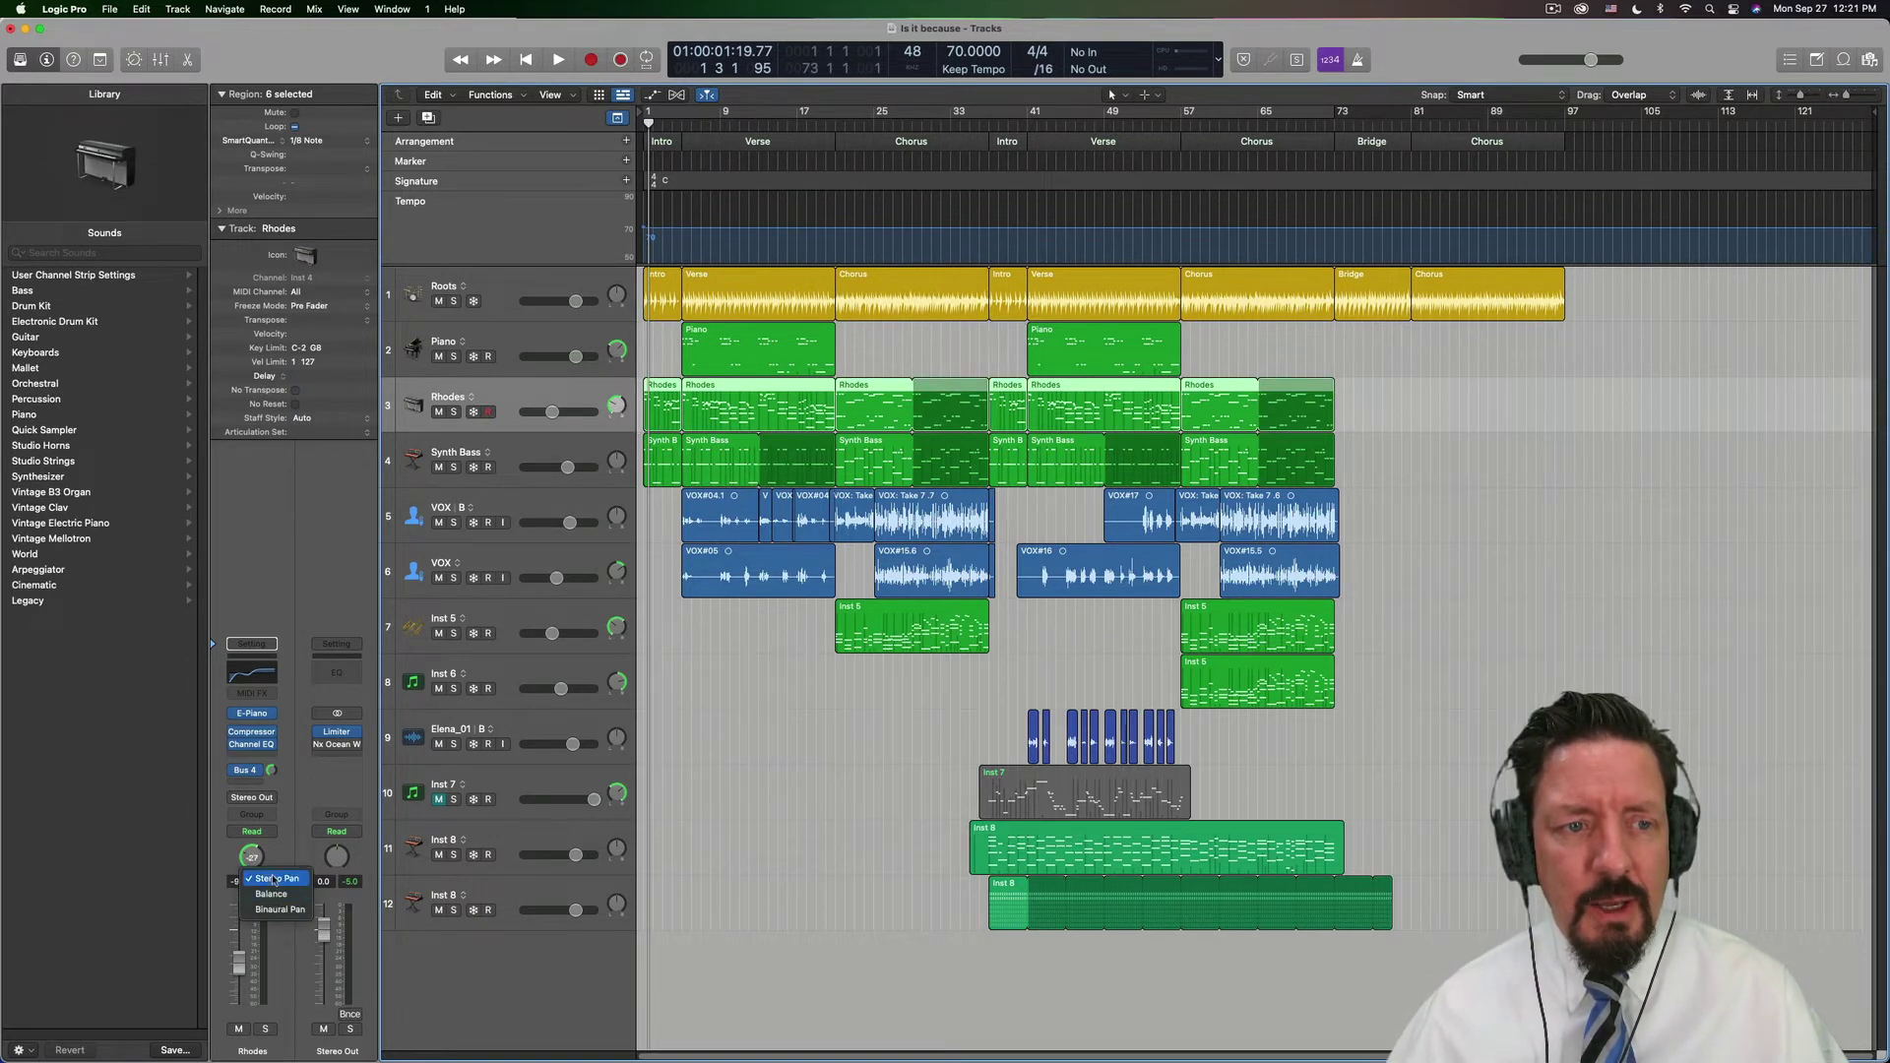
{"action": "left_click", "coordinate": [300, 839]}
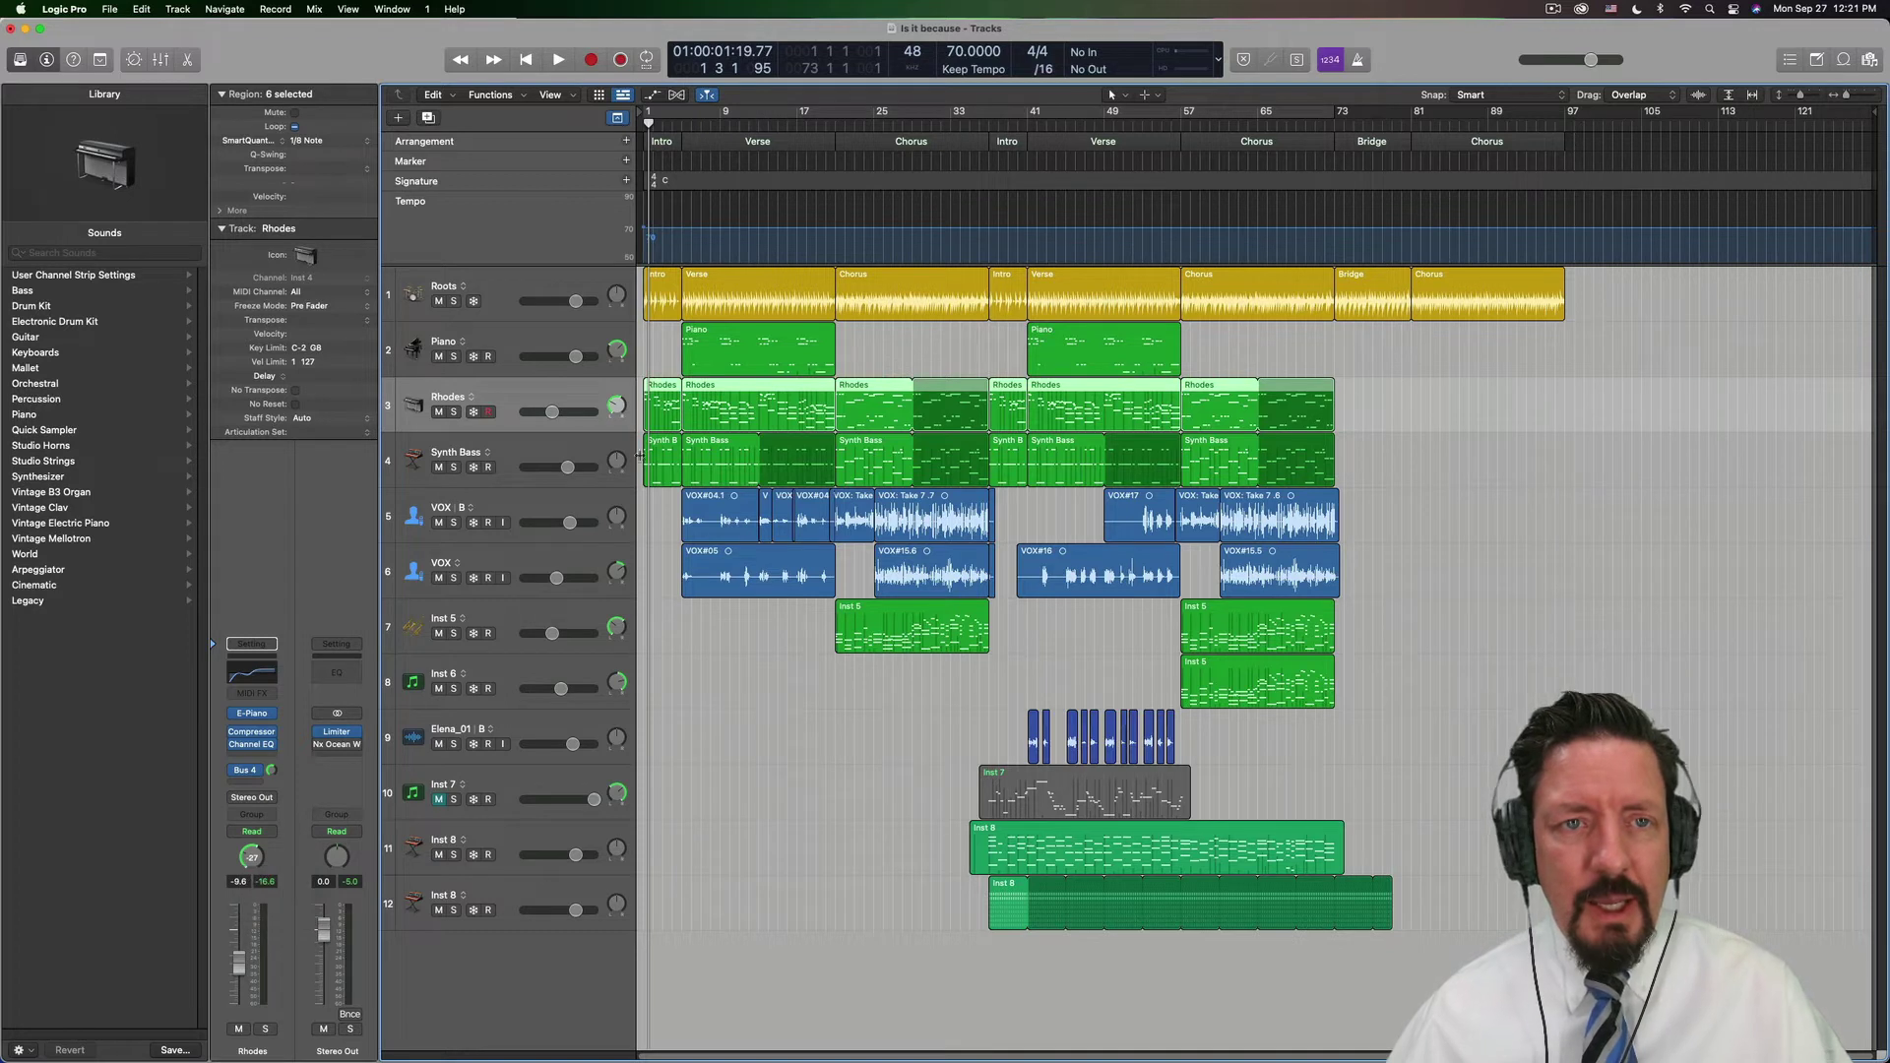
Select Synth Bass and play the song from the very start
{"action": "left_click", "coordinate": [559, 447]}
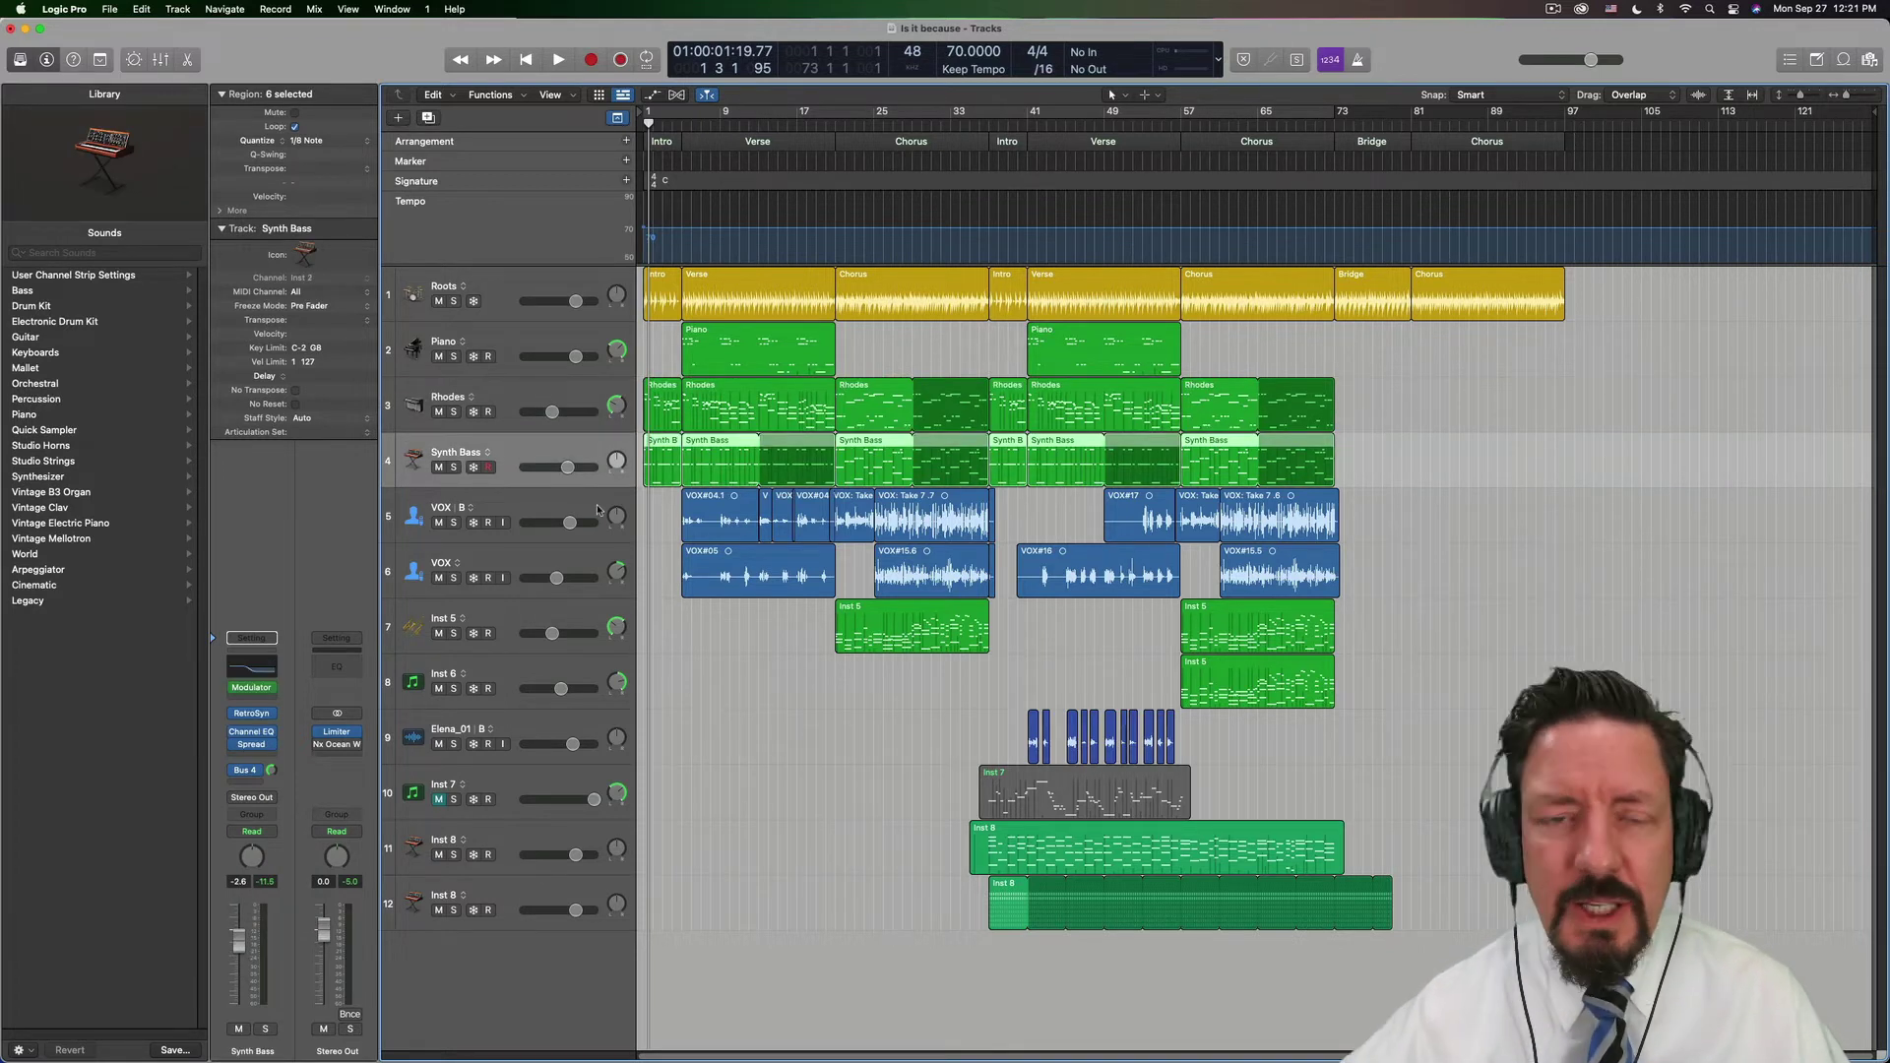
{"action": "key", "text": "Return"}
{"action": "key", "text": "space"}
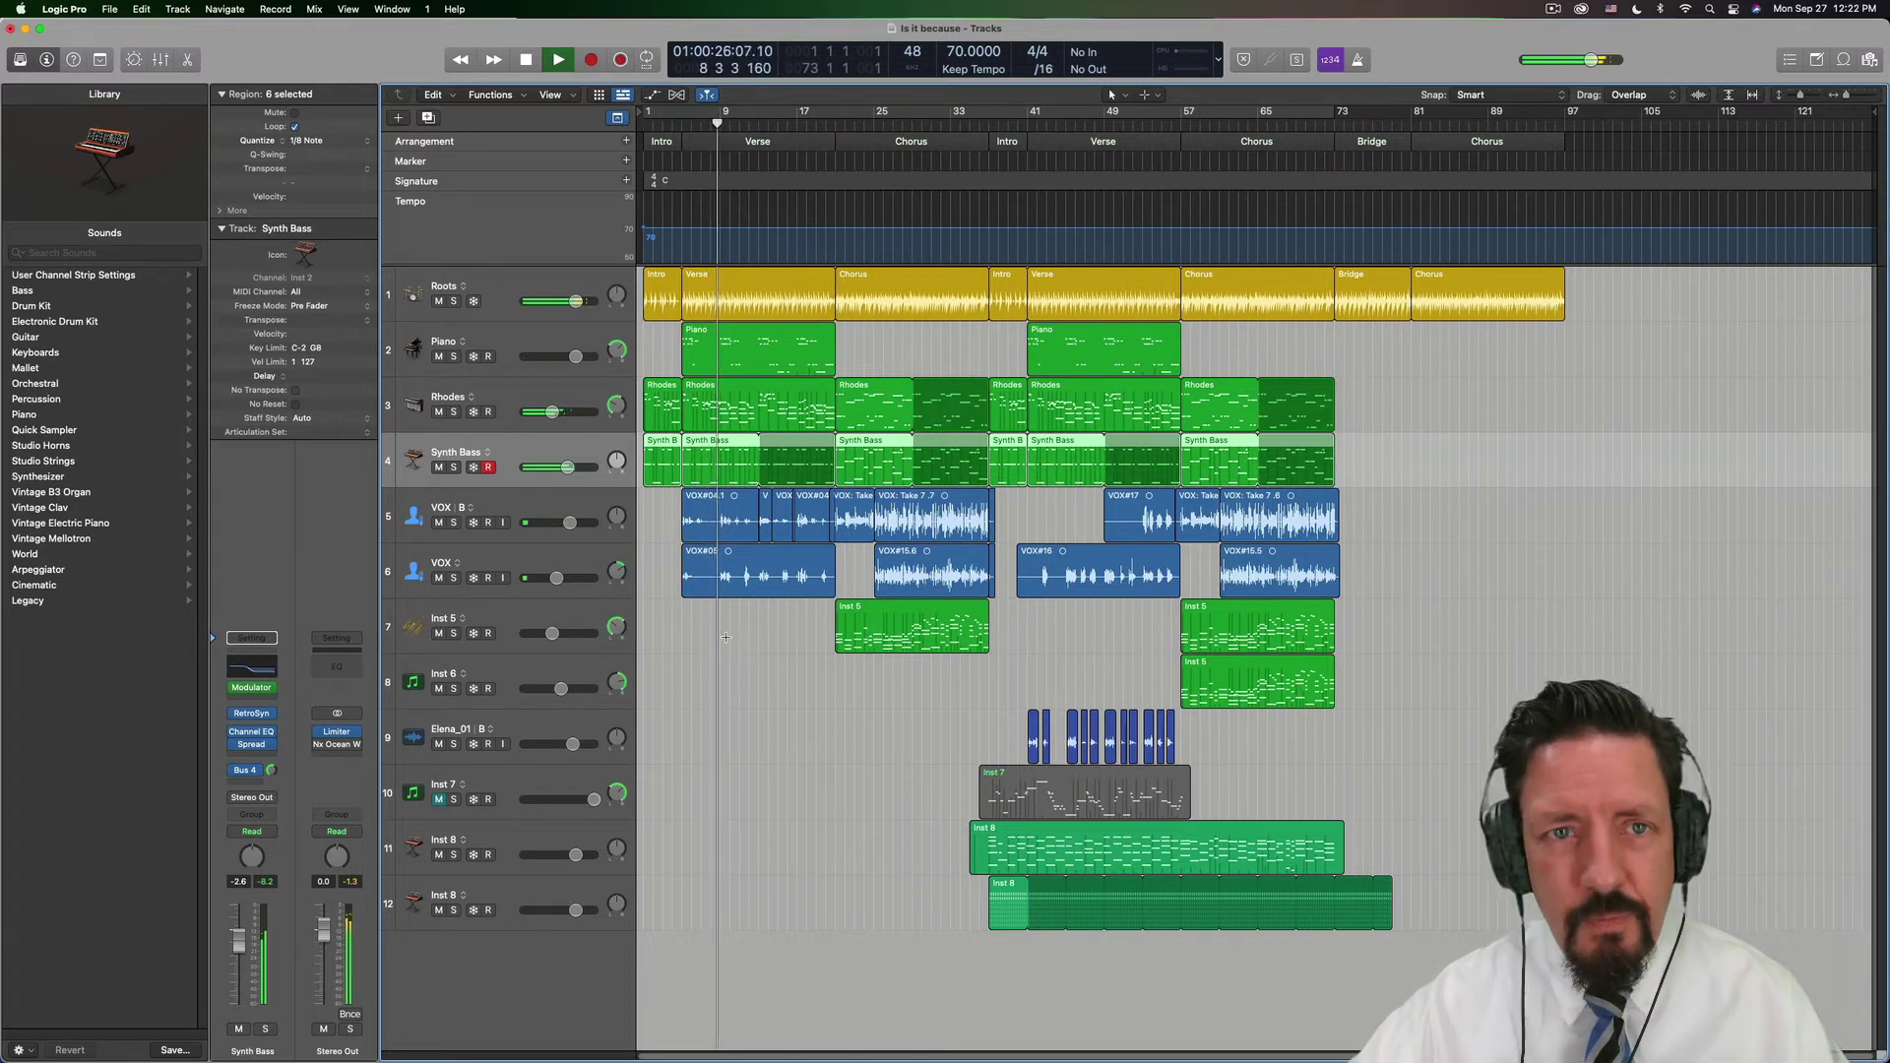
Solo the Piano track and play it on its own
{"action": "key", "text": "space"}
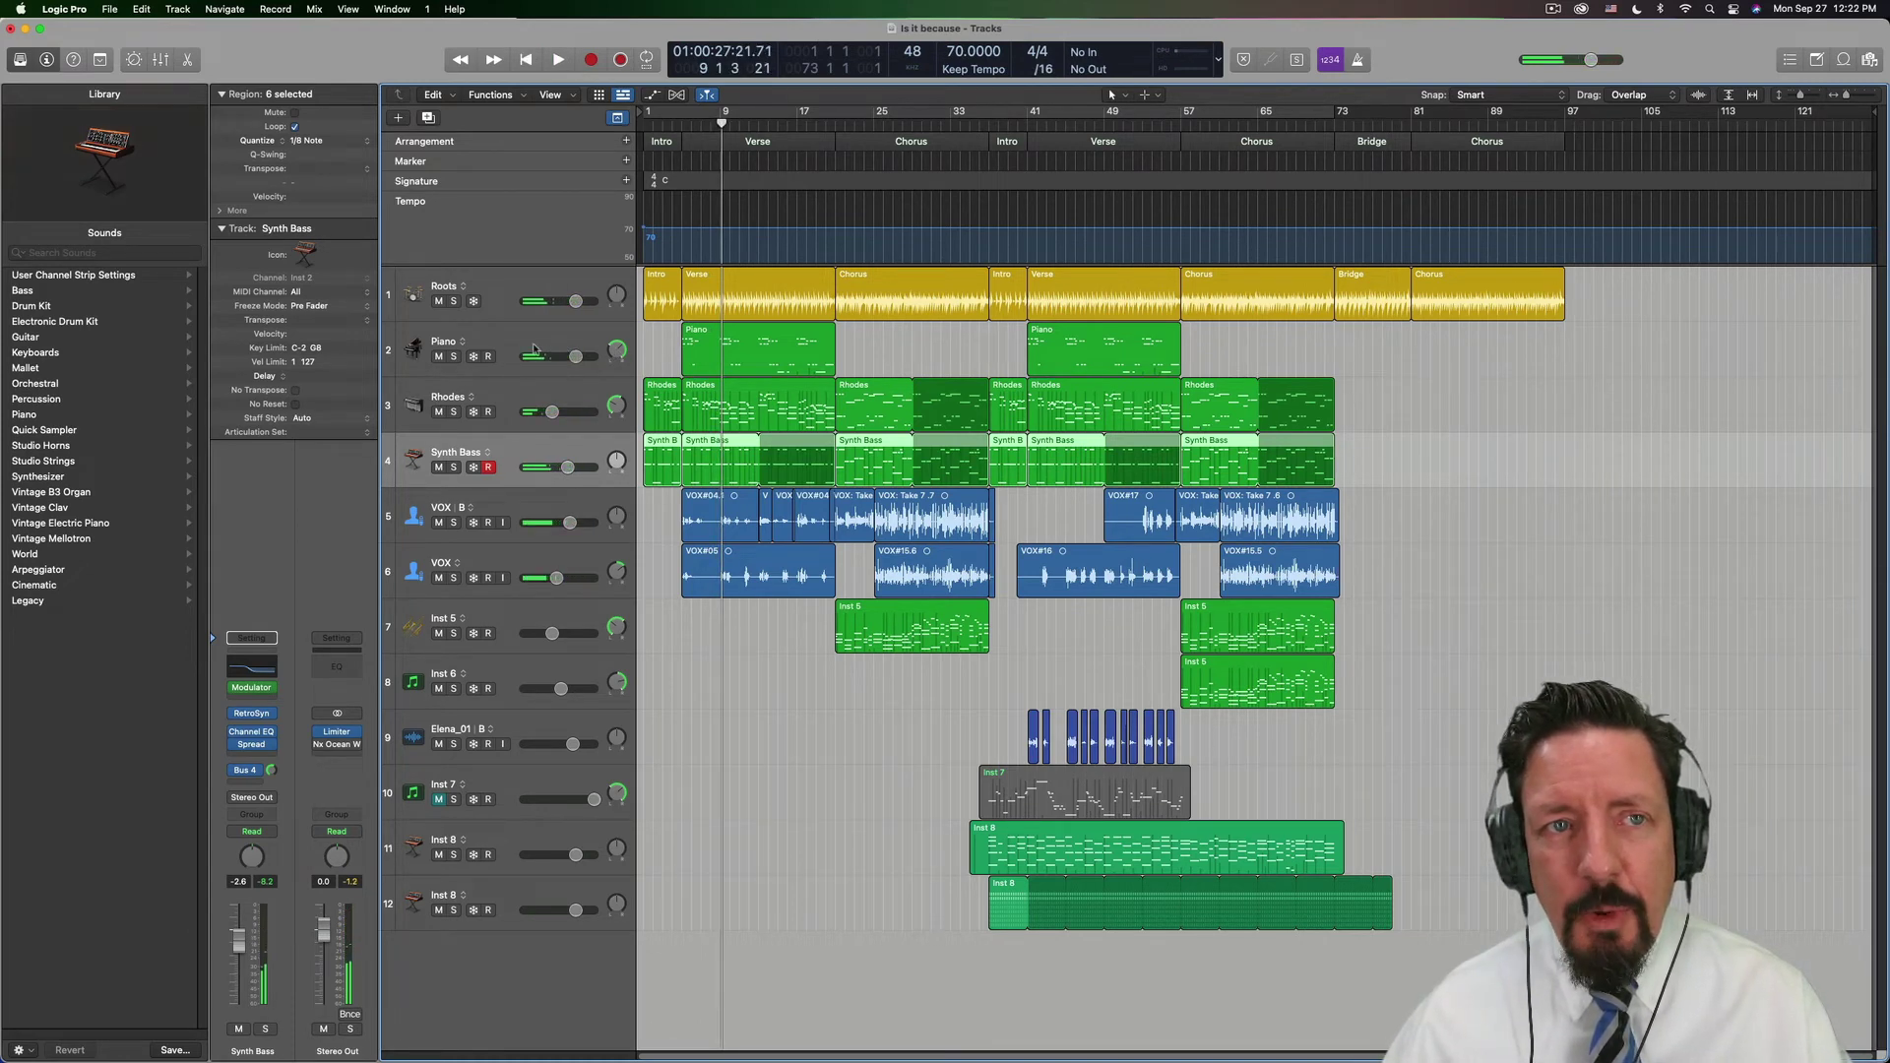
{"action": "left_click", "coordinate": [499, 356]}
{"action": "key", "text": "s"}
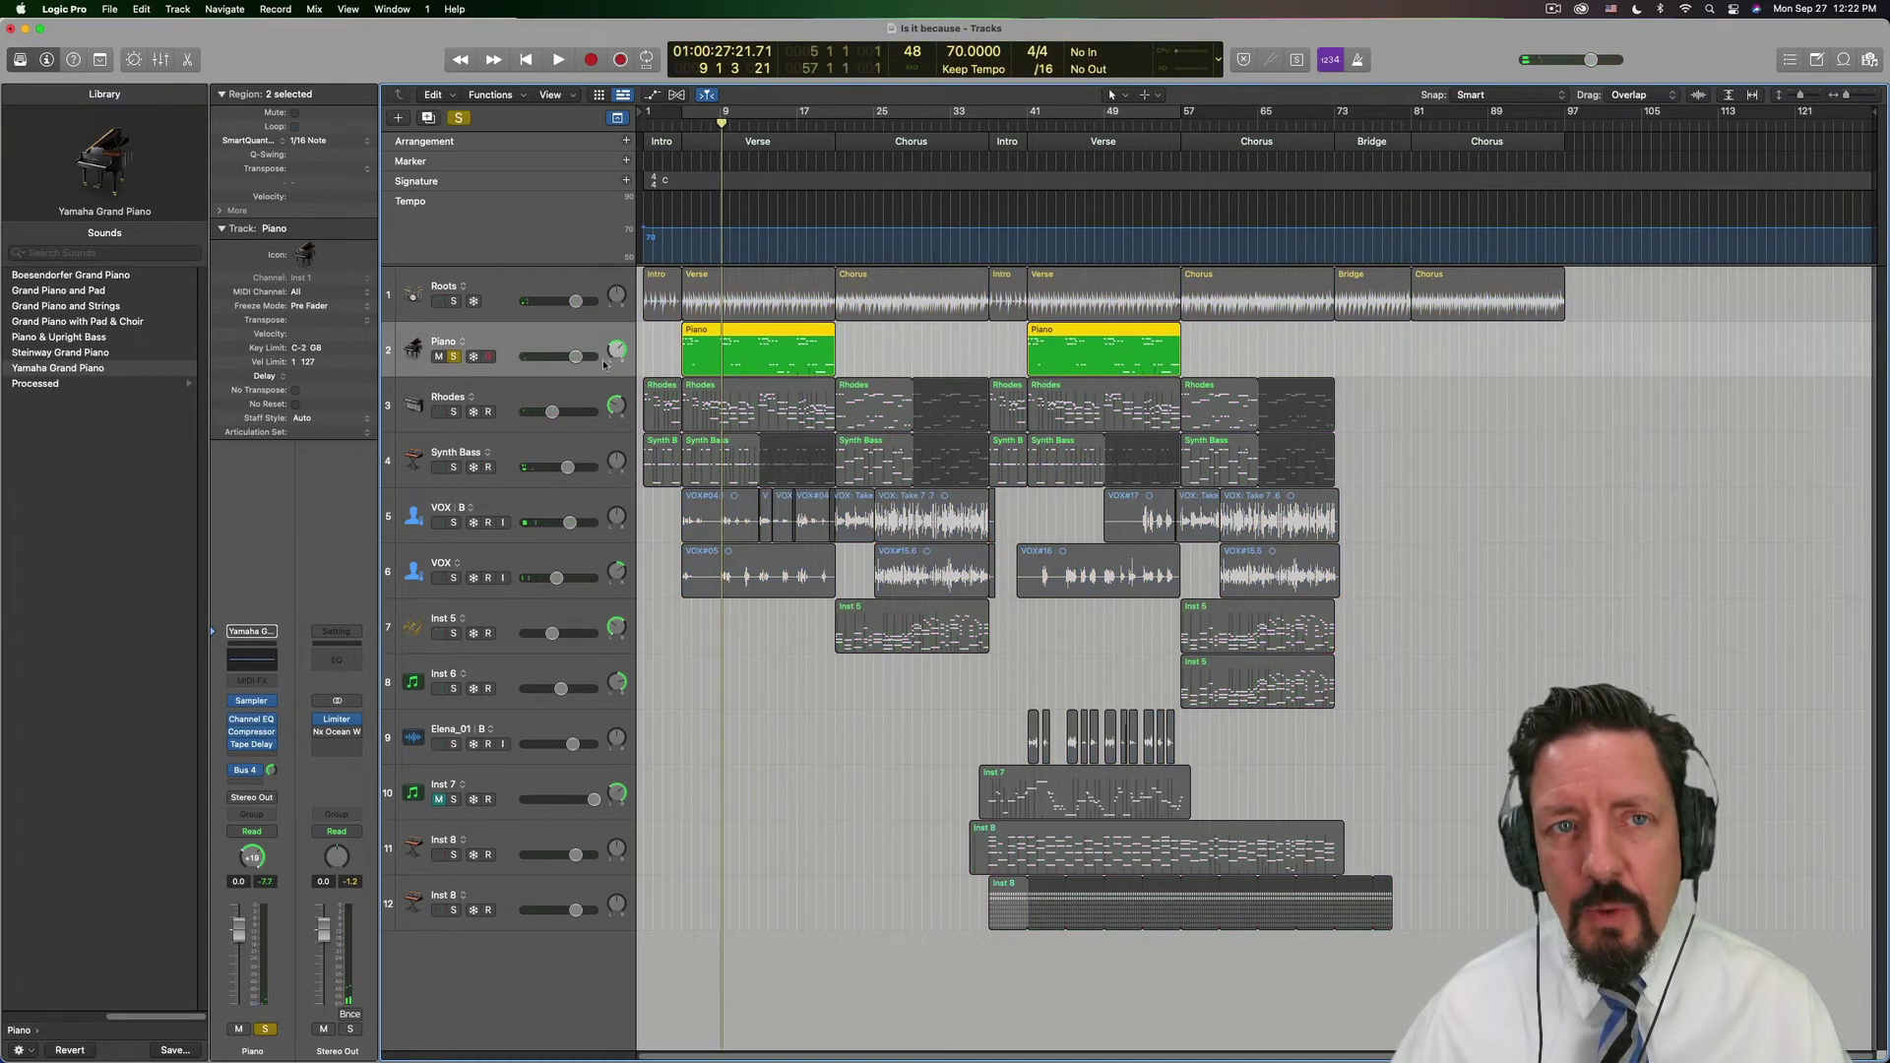
{"action": "key", "text": "space"}
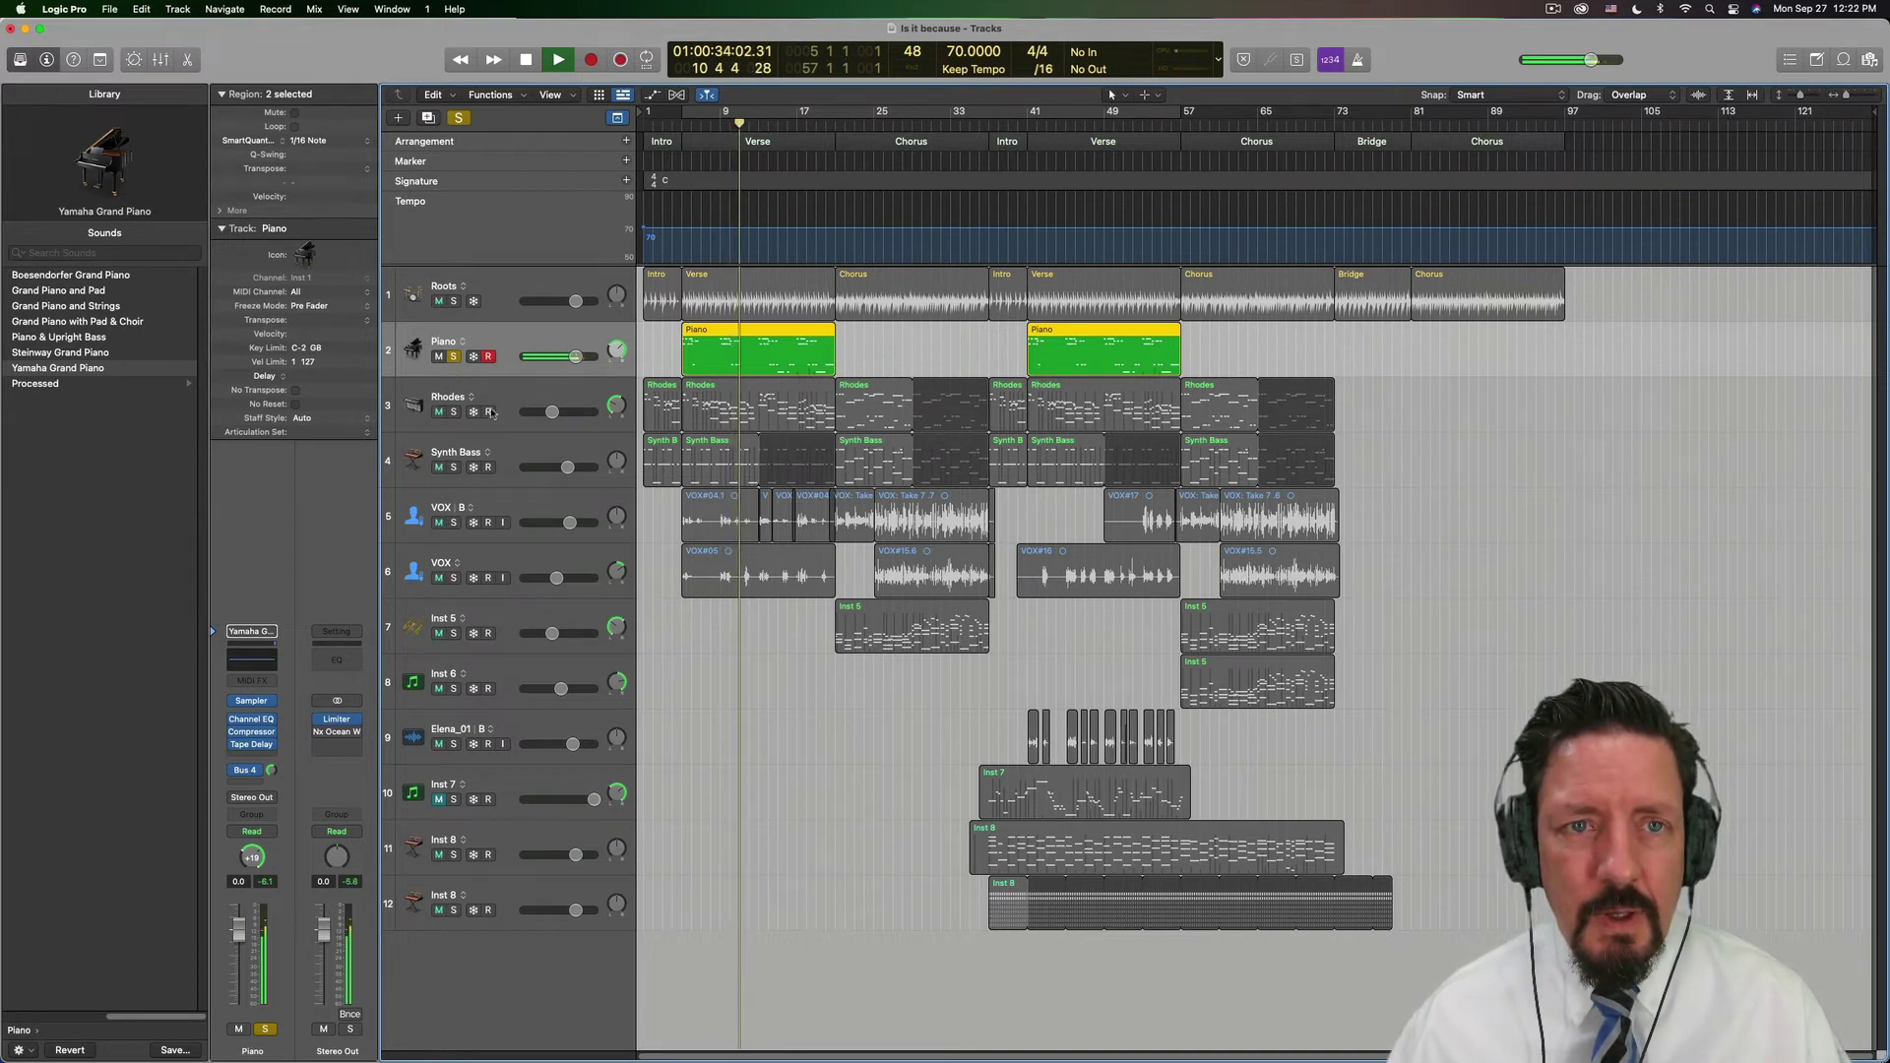
{"action": "key", "text": "space"}
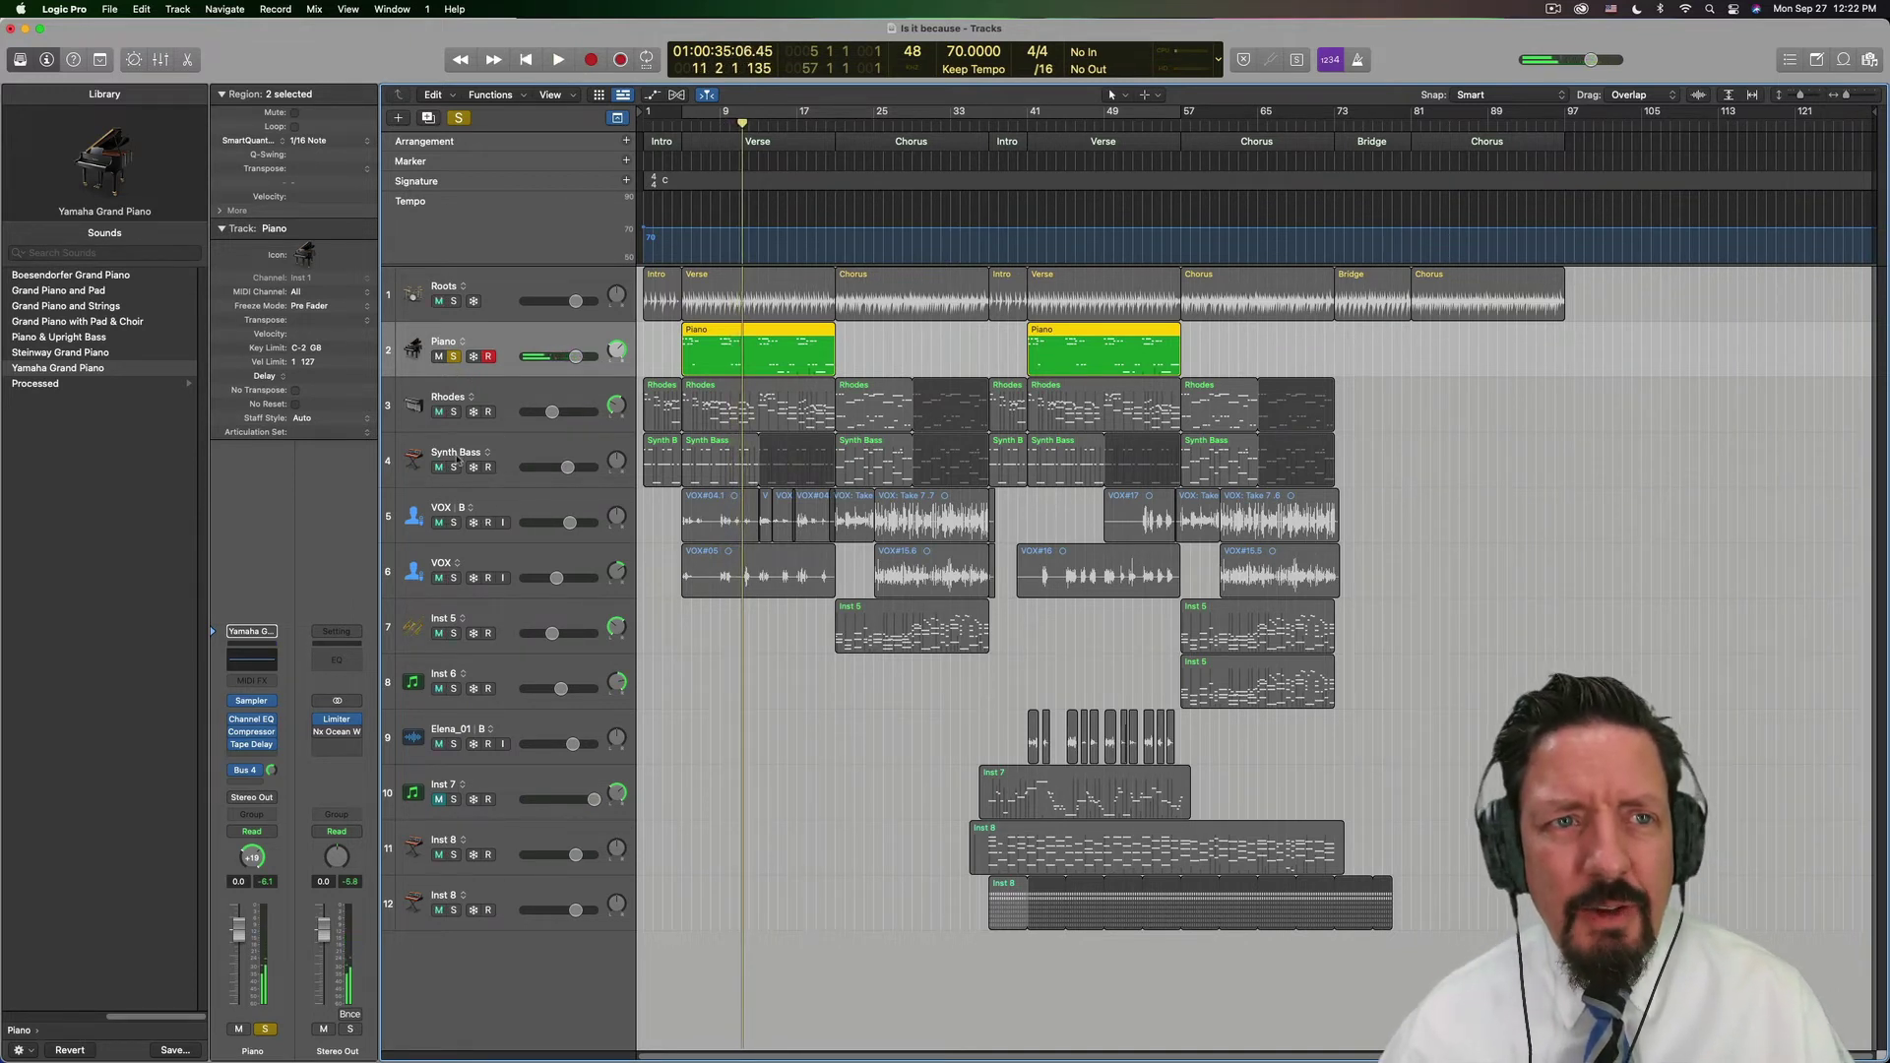
Solo the VOX B and VOX vocals, play from bar 5, then switch solo off
{"action": "left_click", "coordinate": [454, 356]}
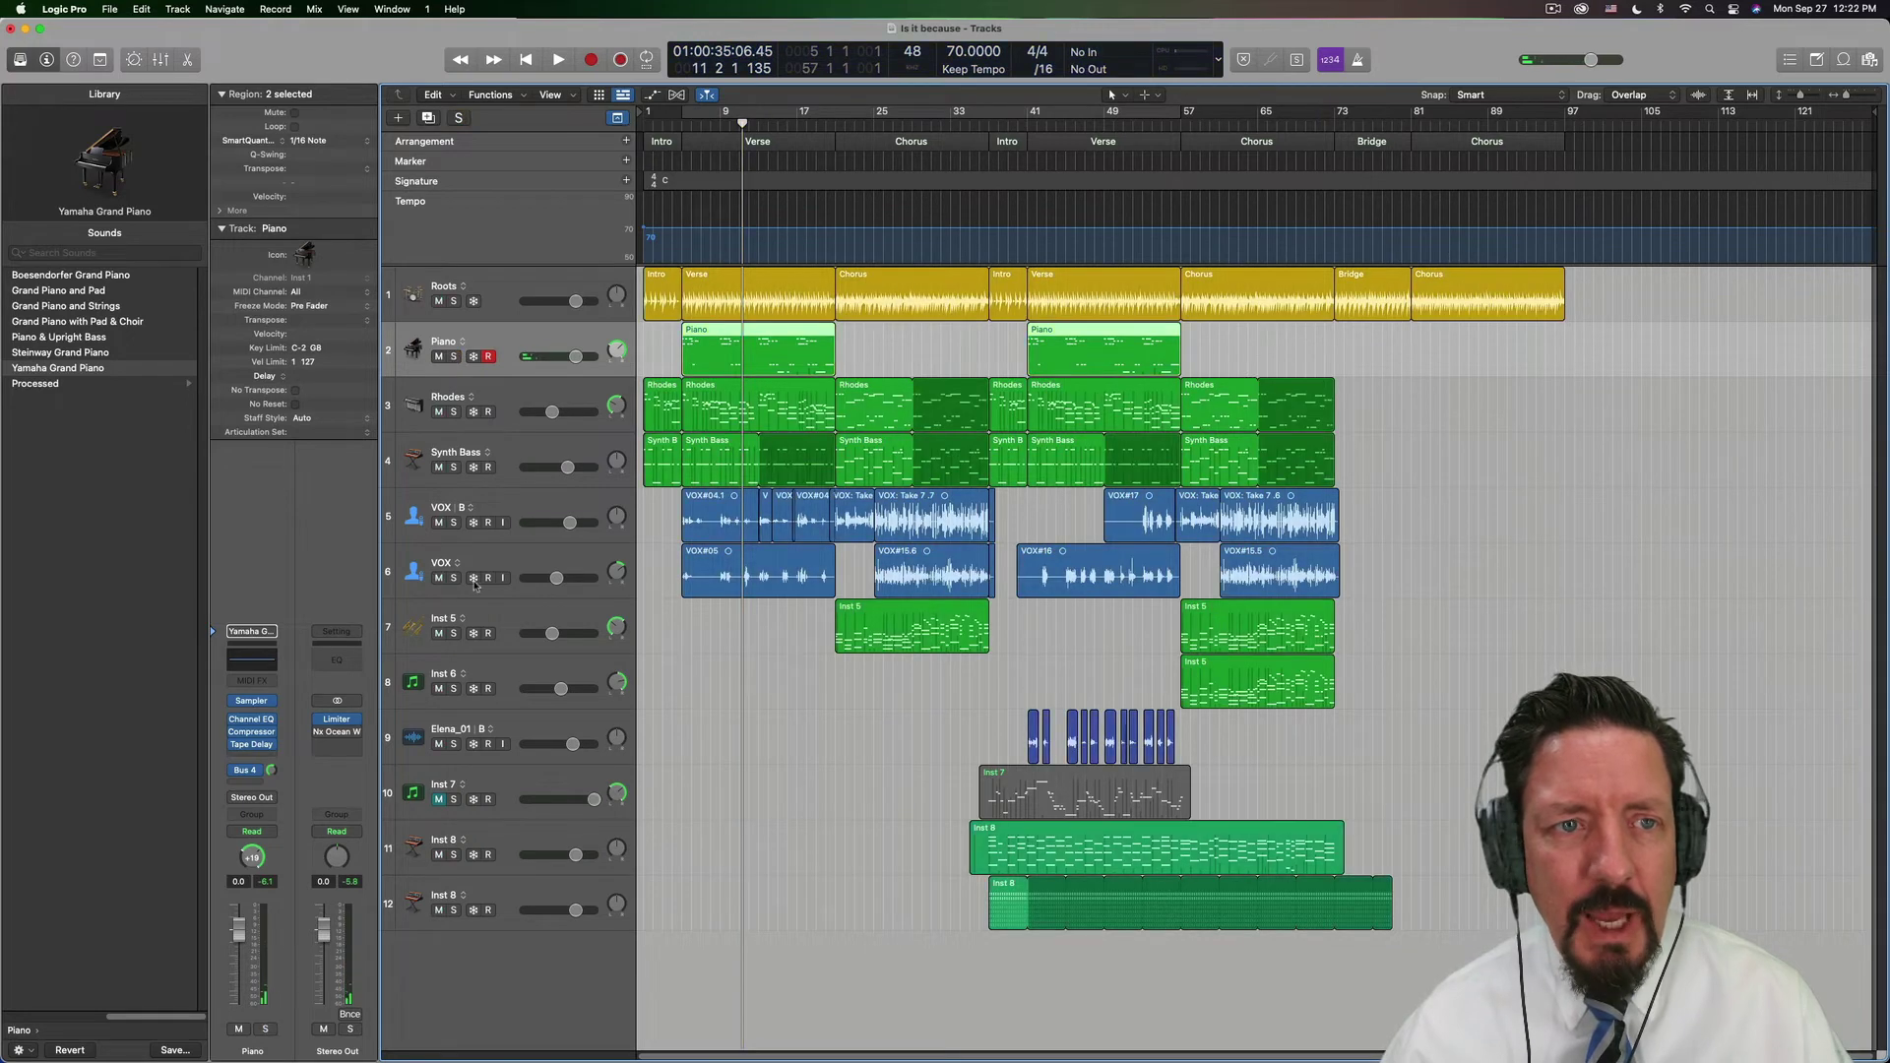
{"action": "left_click", "coordinate": [454, 523]}
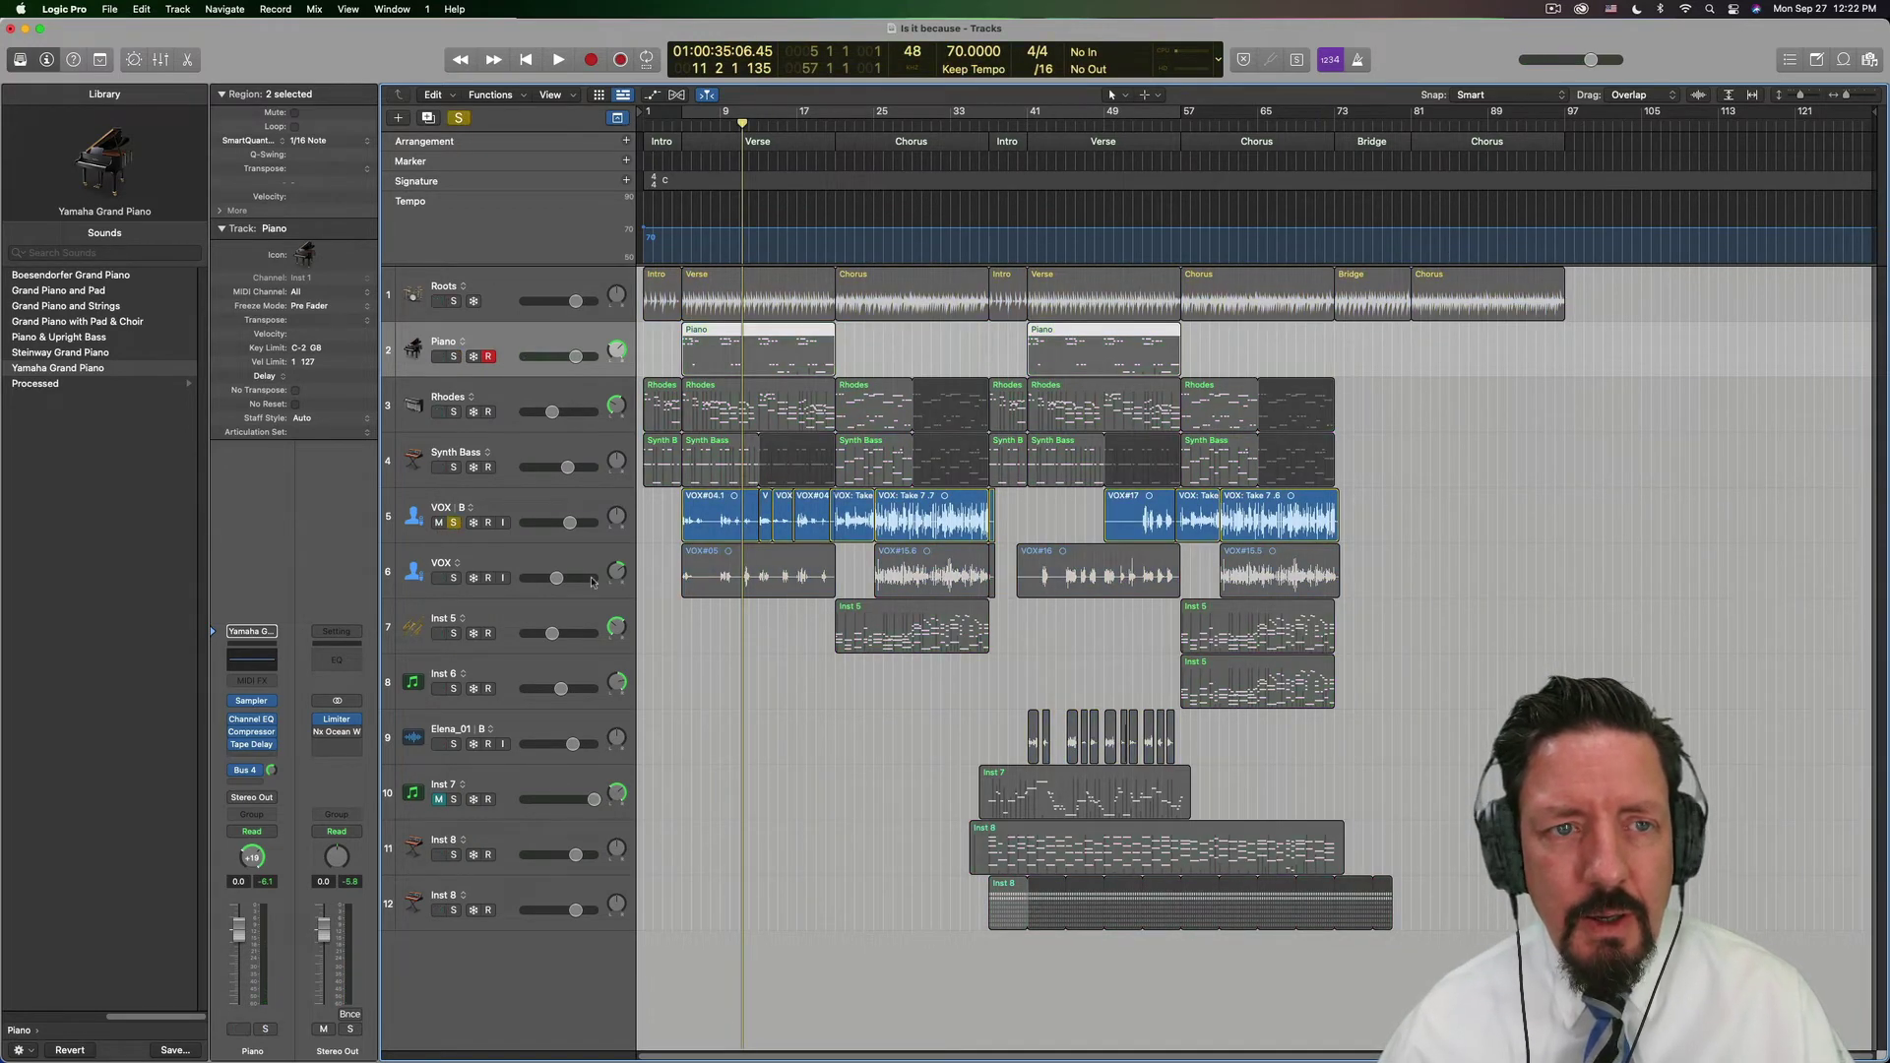
{"action": "left_click", "coordinate": [454, 579]}
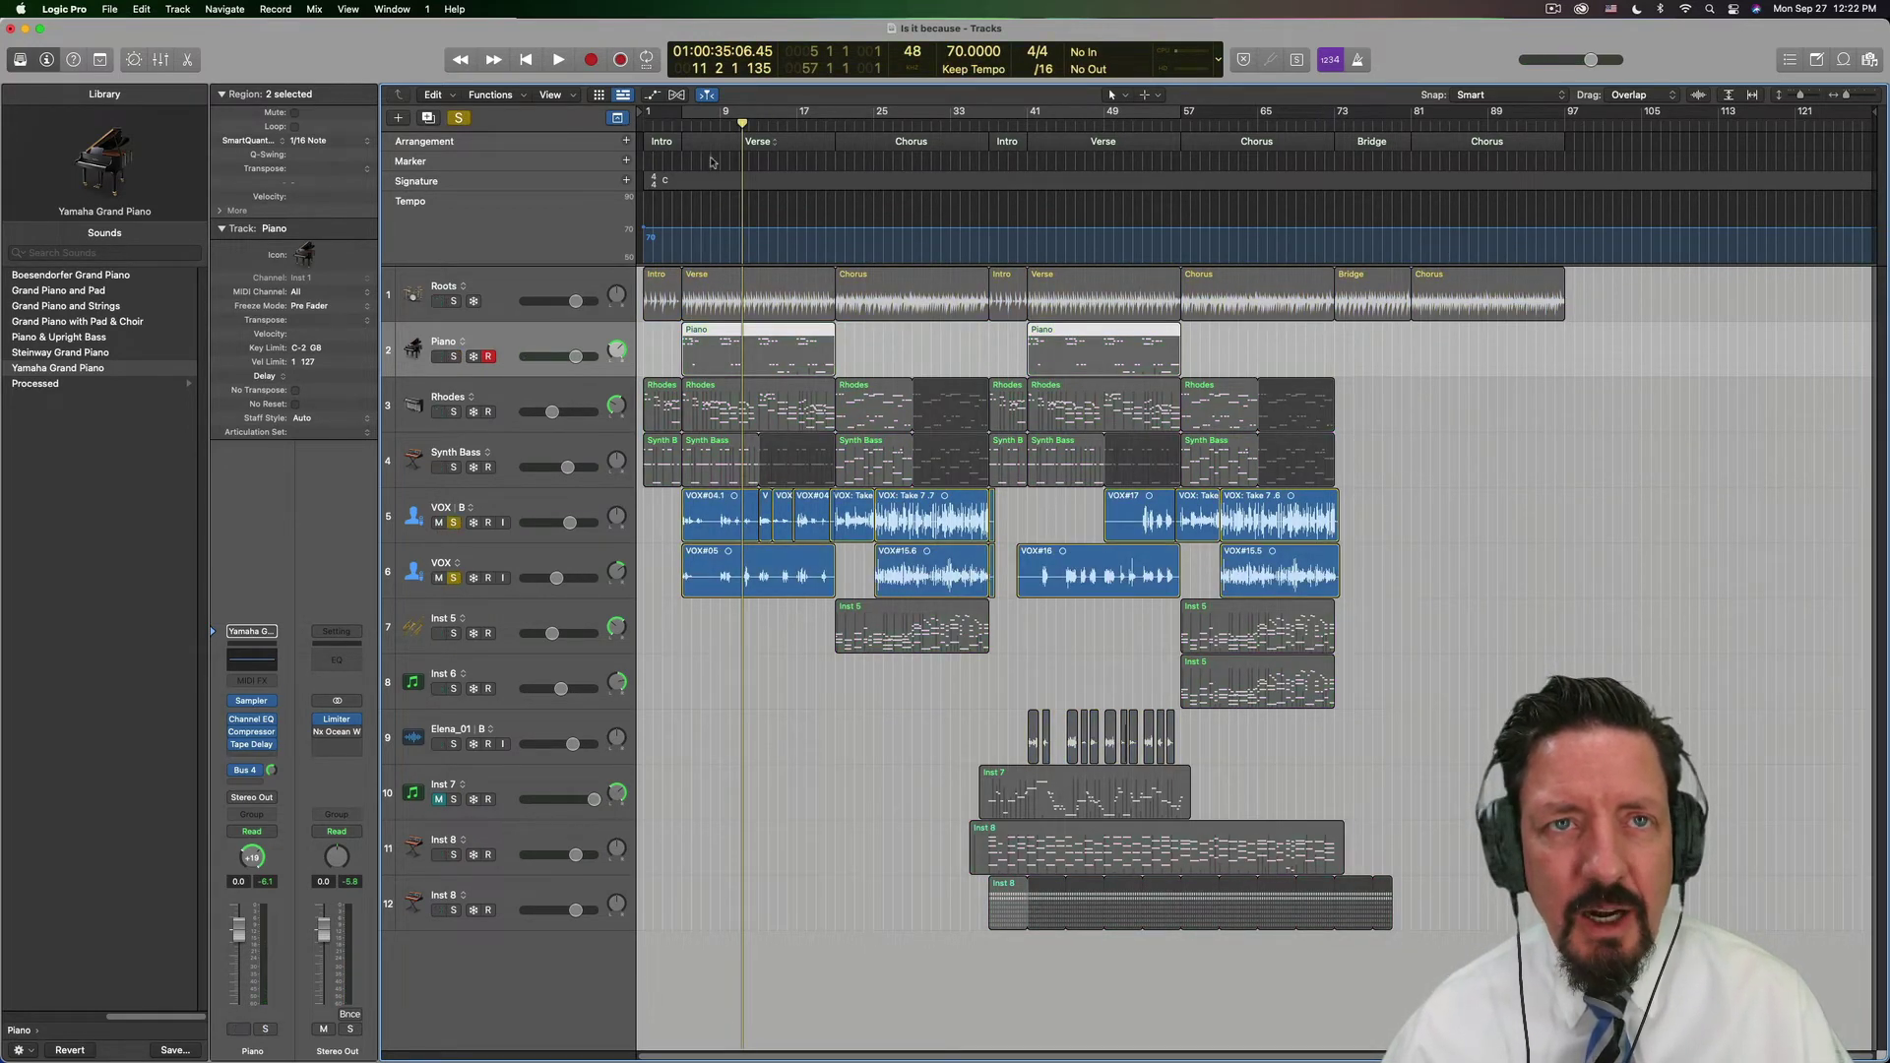
{"action": "key", "text": "comma"}
{"action": "key", "text": "comma"}
{"action": "key", "text": "comma"}
{"action": "key", "text": "comma"}
{"action": "key", "text": "comma"}
{"action": "key", "text": "comma"}
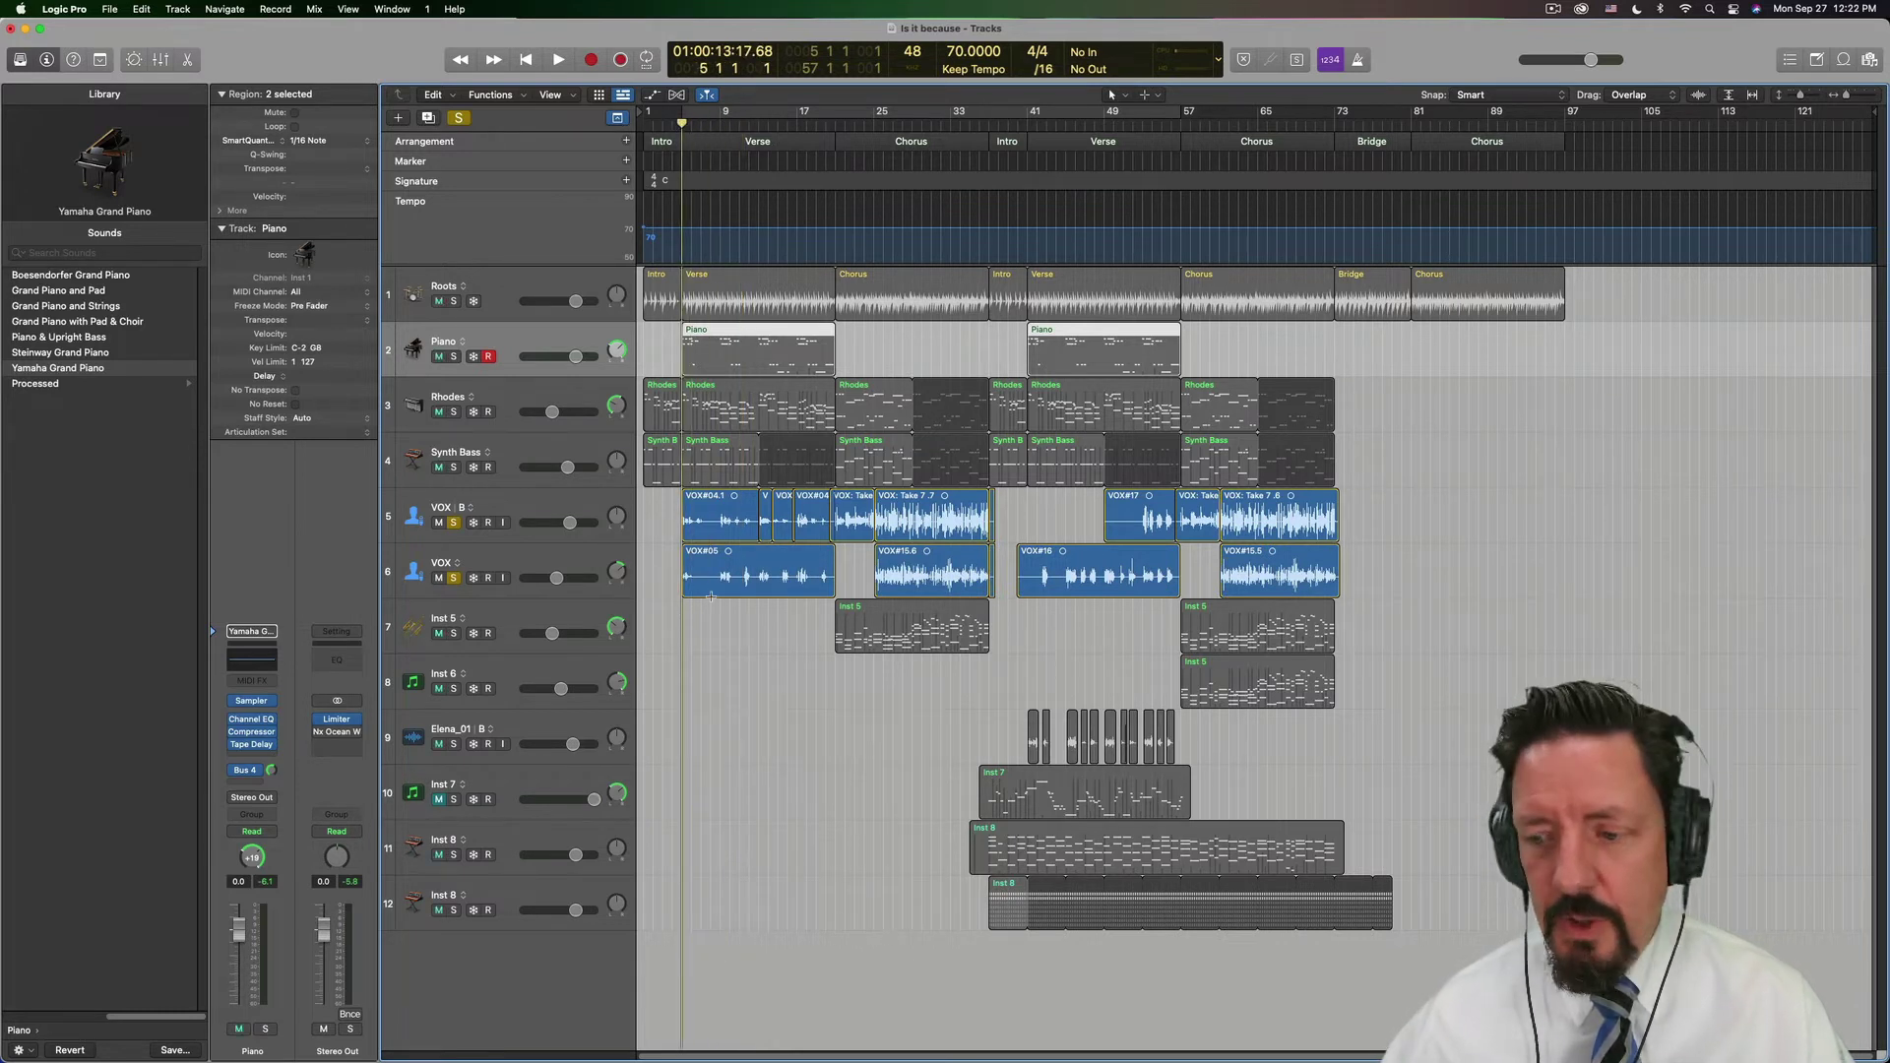
{"action": "key", "text": "space"}
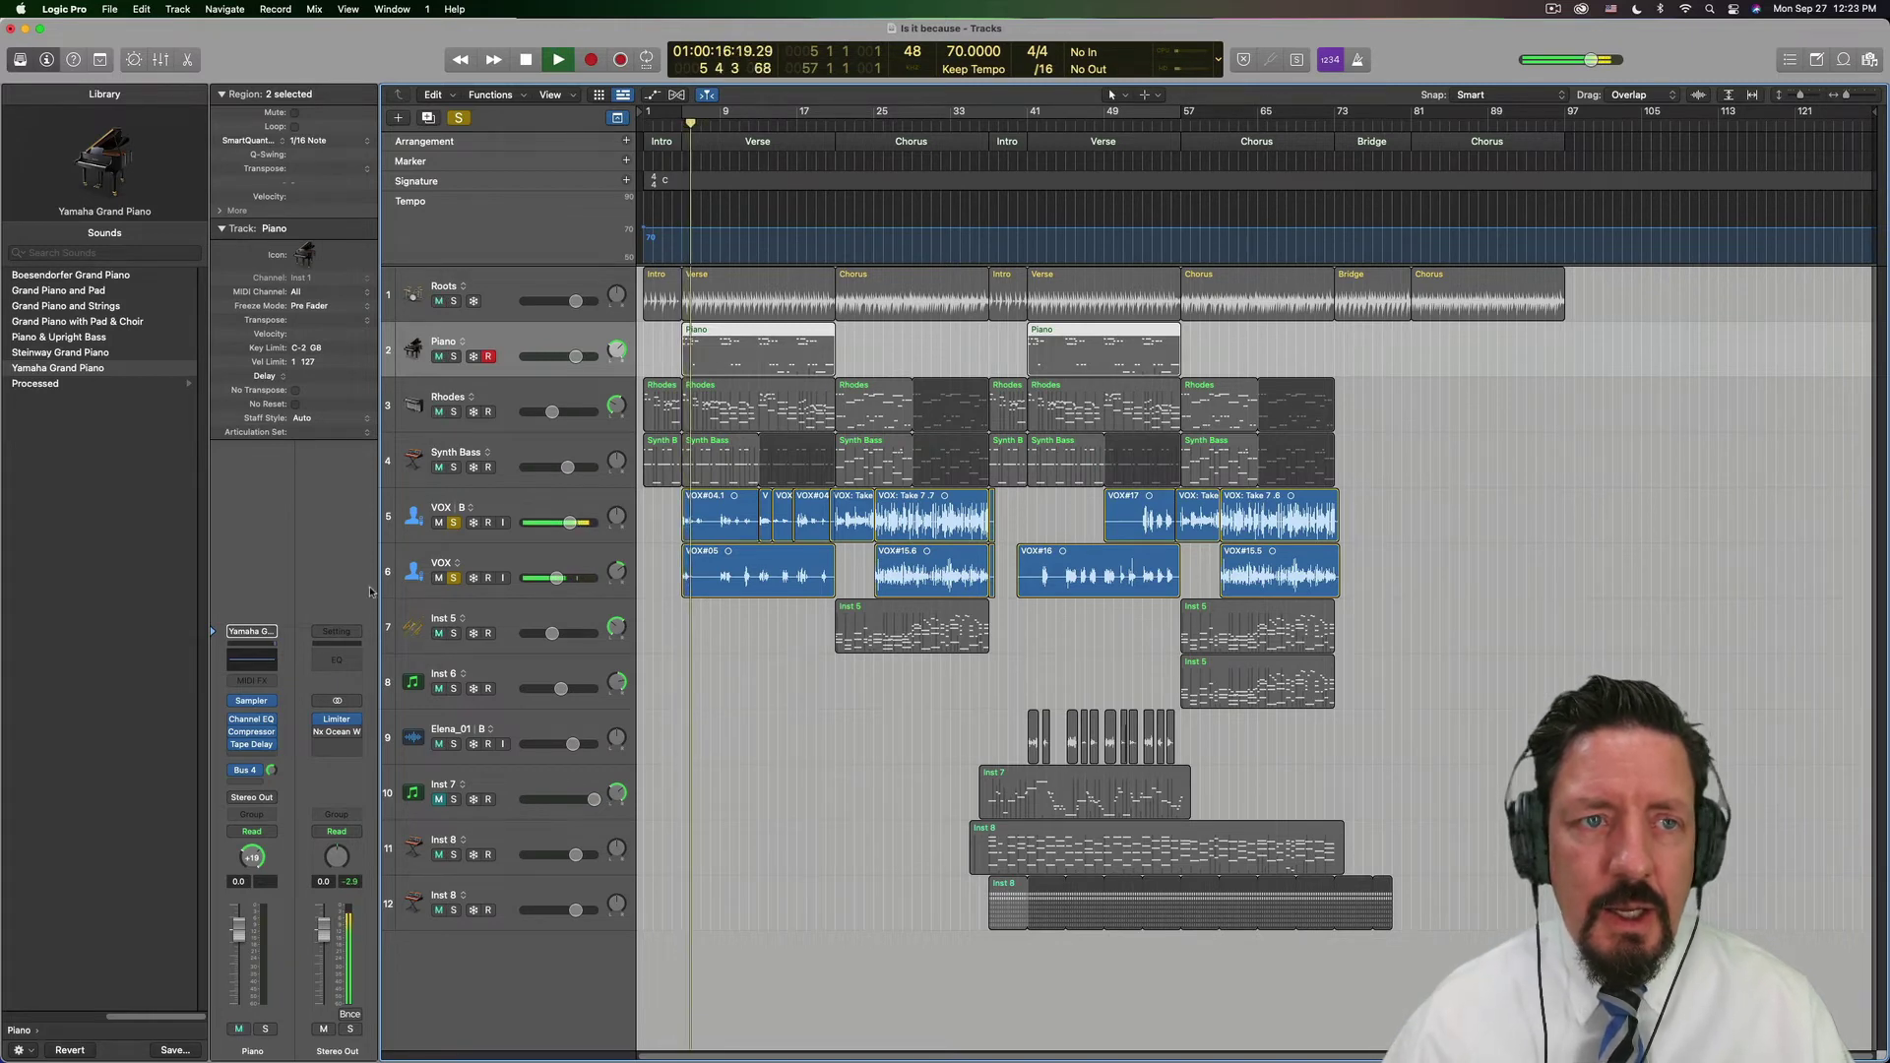
{"action": "left_click", "coordinate": [458, 117]}
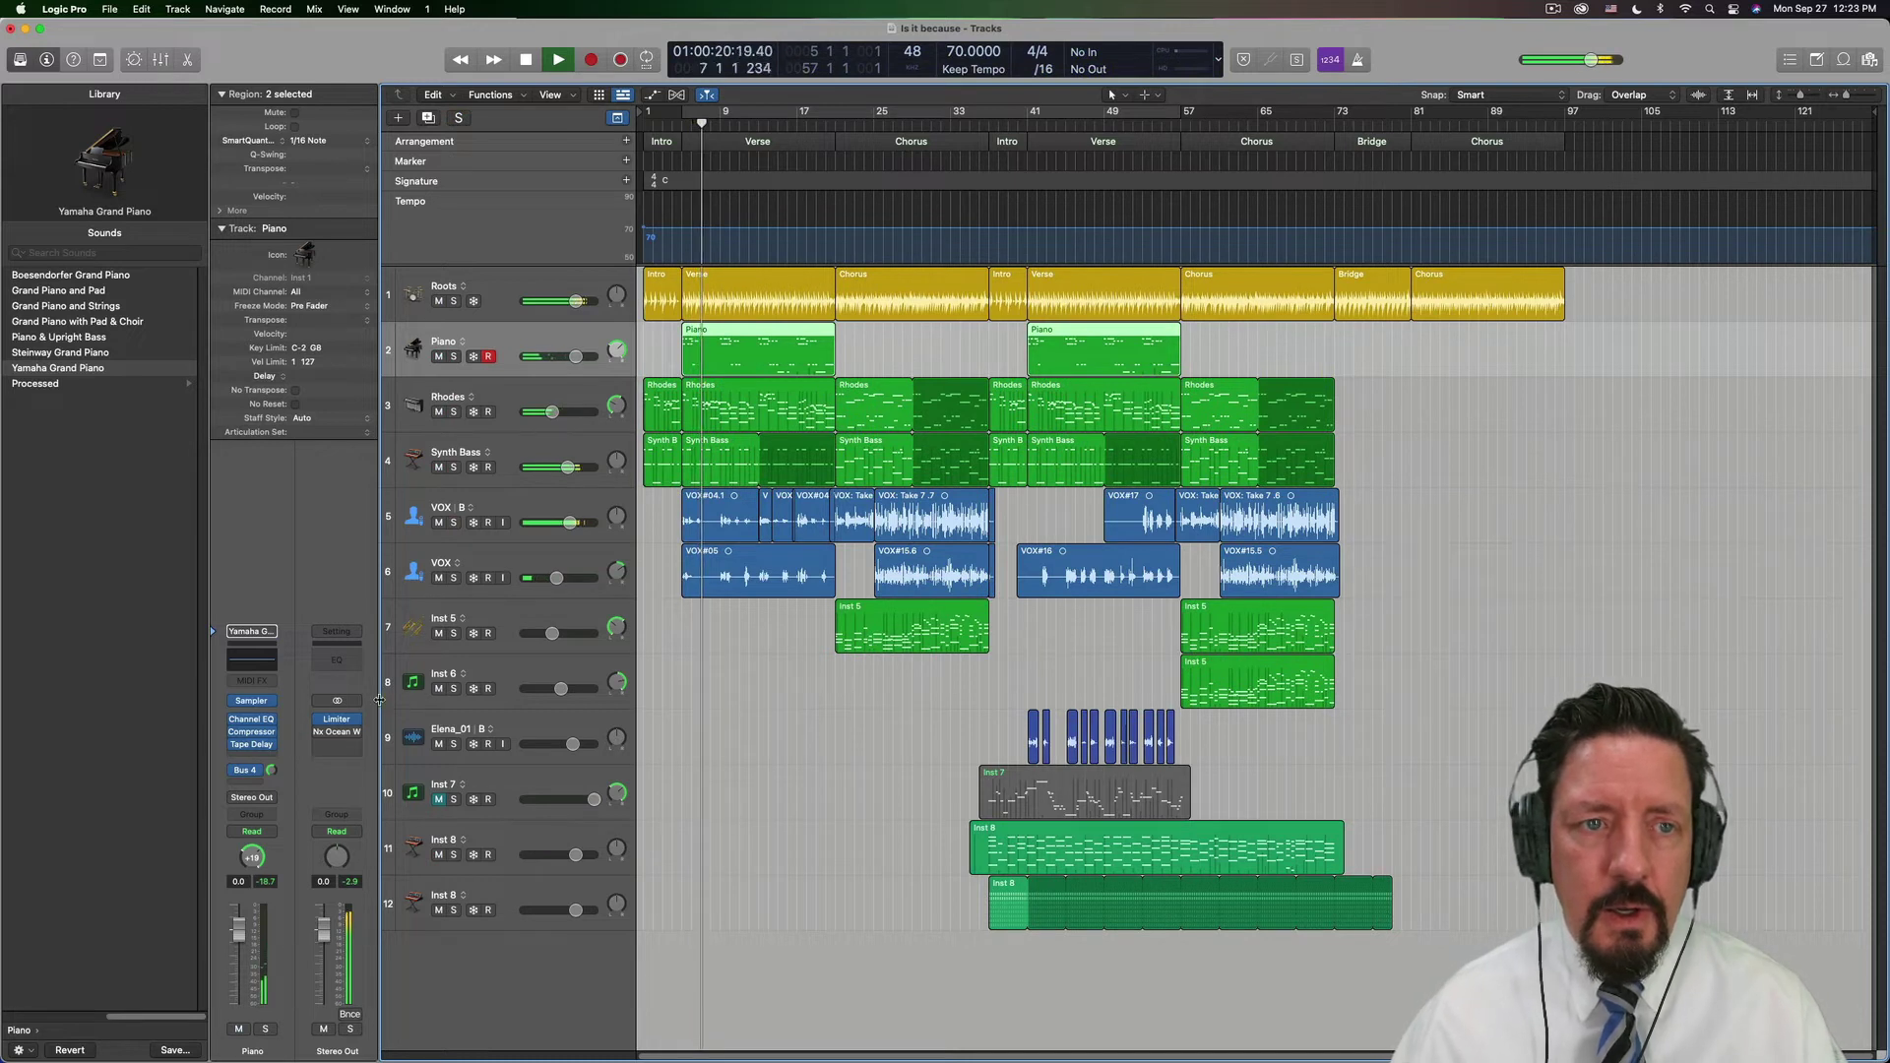
Stop playback, set the playhead to bar 21, step back to bar 20 and play
{"action": "key", "text": "space"}
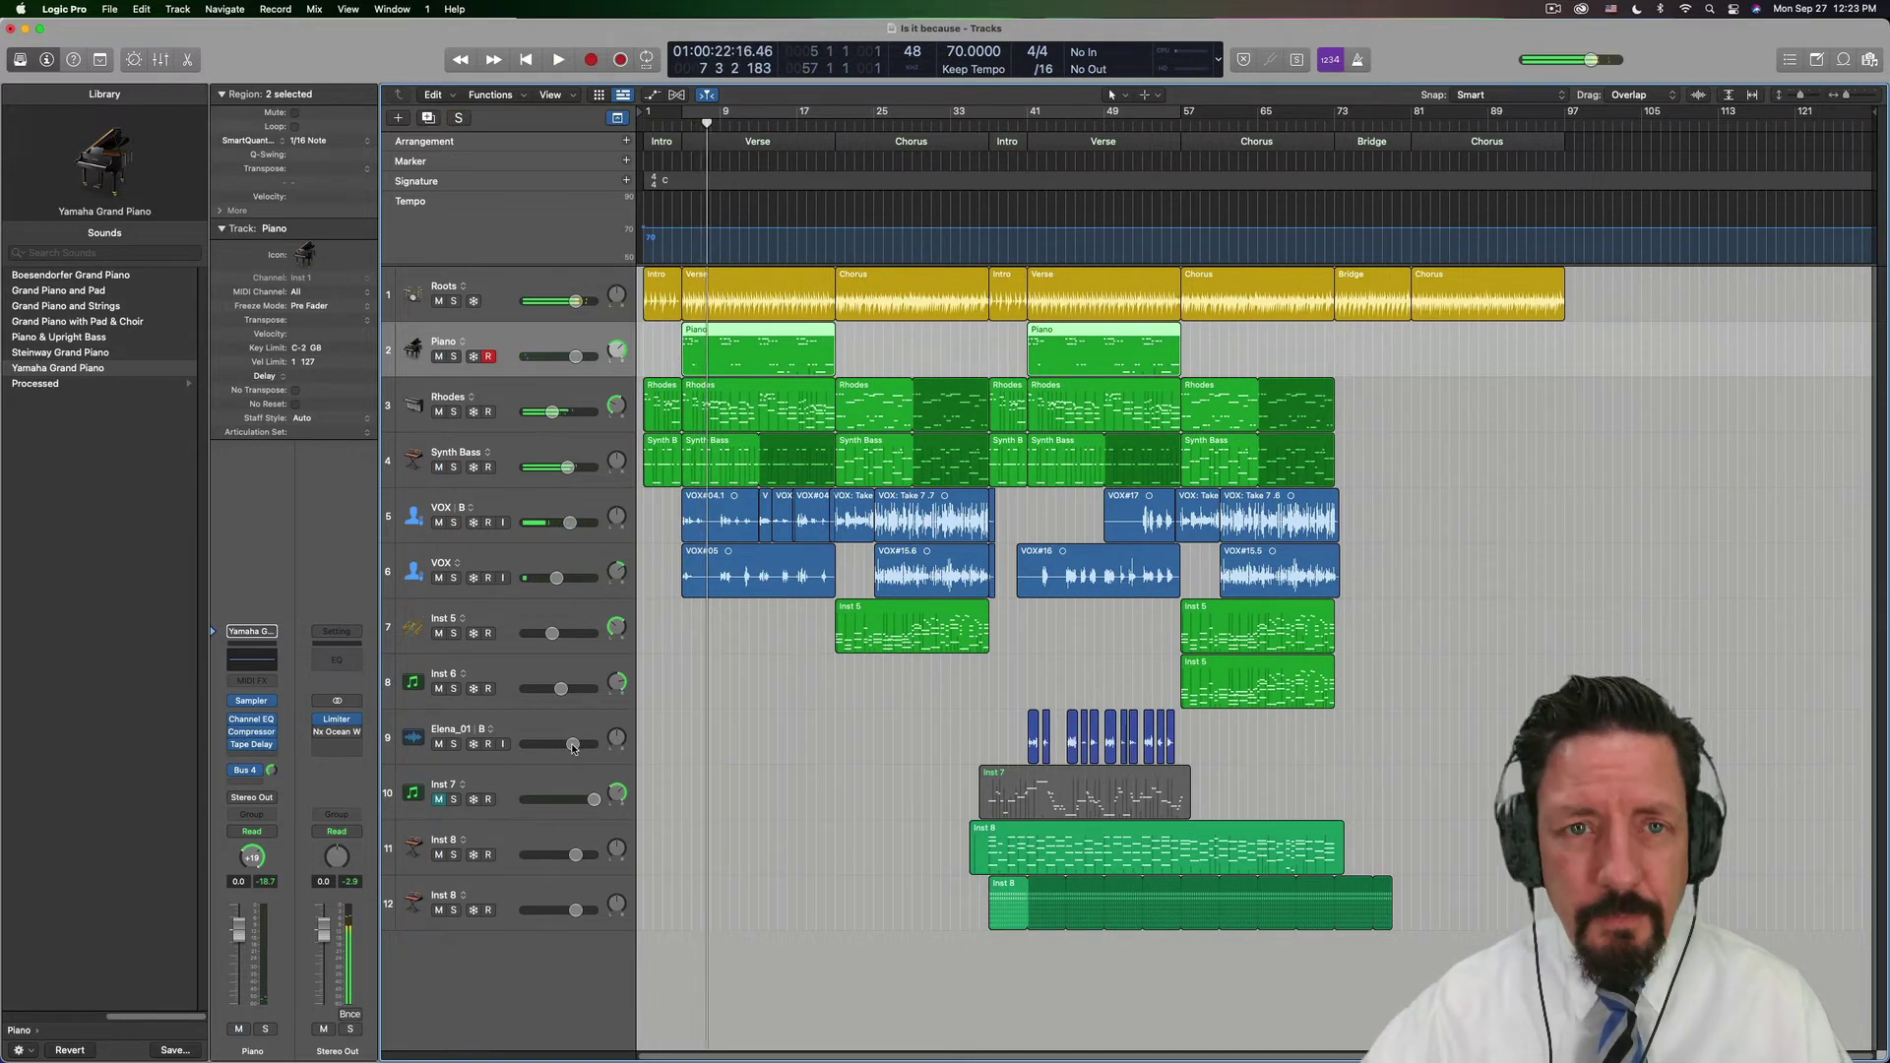
{"action": "left_click", "coordinate": [544, 392]}
{"action": "key", "text": "Up"}
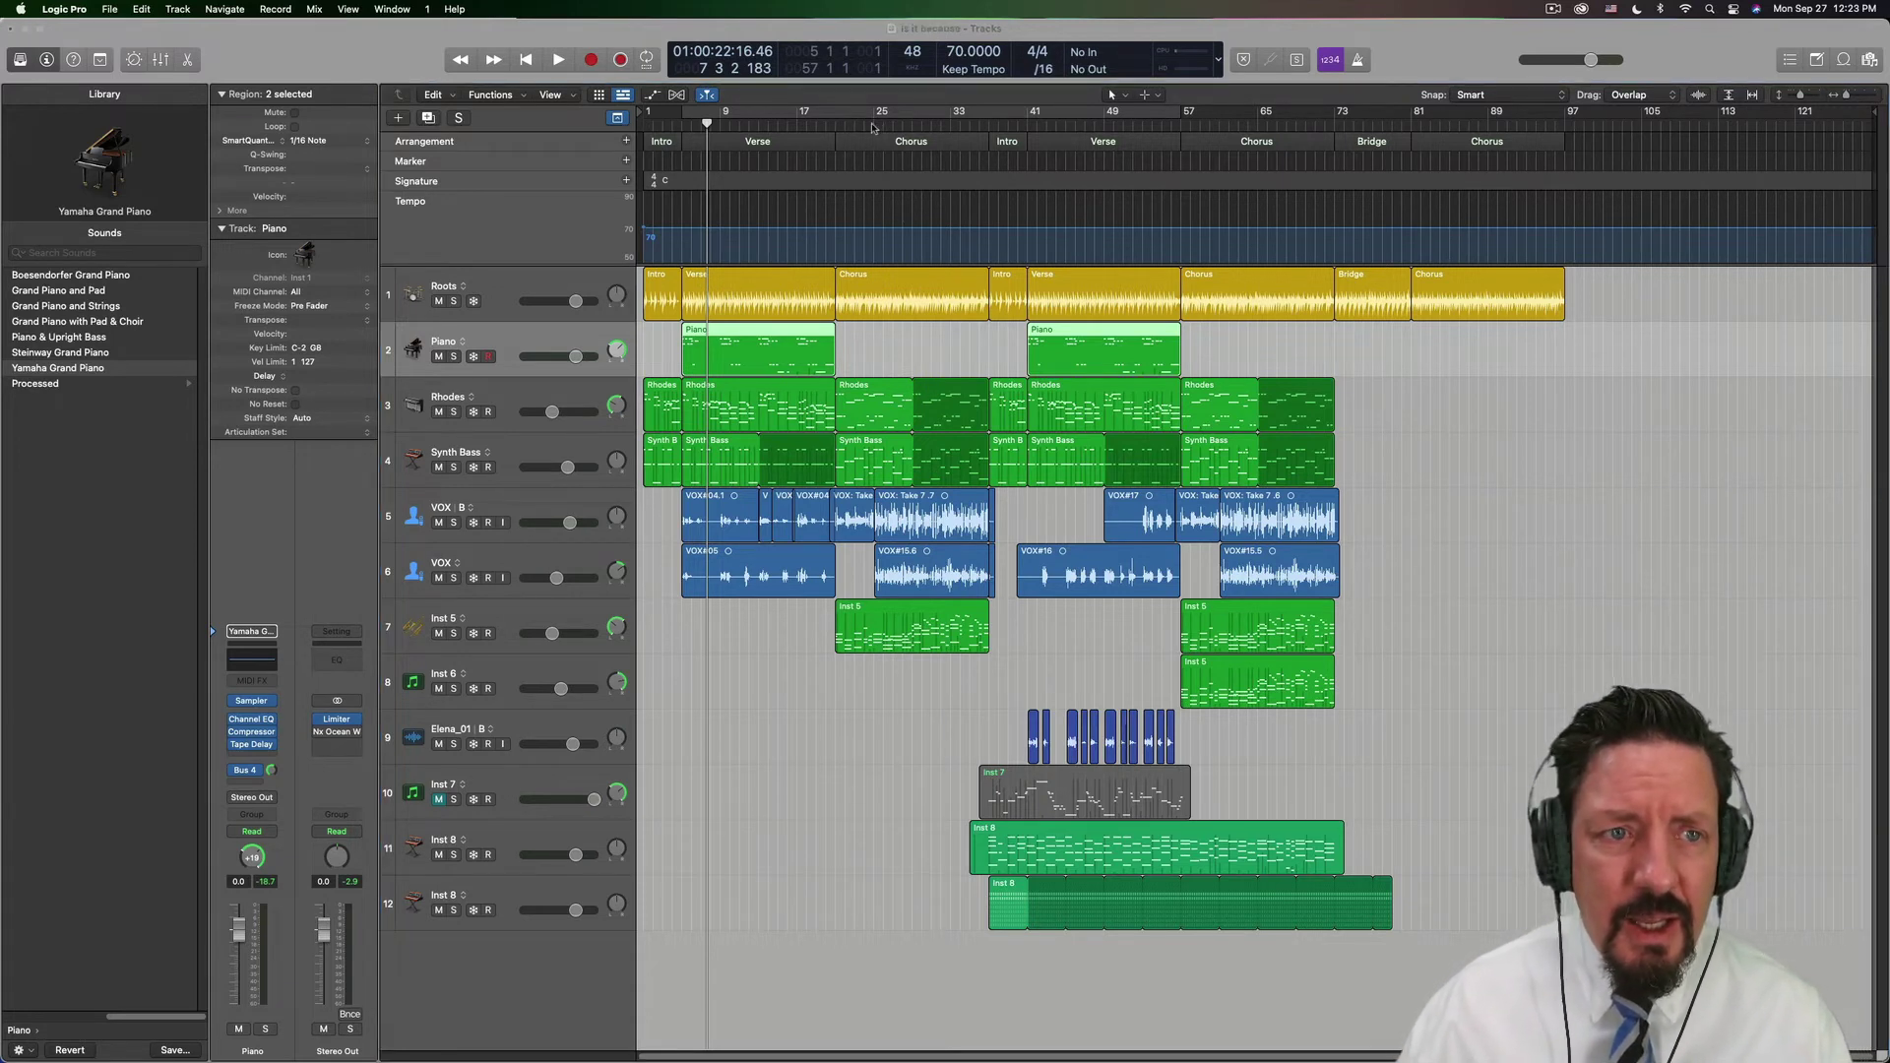
{"action": "left_click_drag", "start_coordinate": [823, 124], "coordinate": [836, 128]}
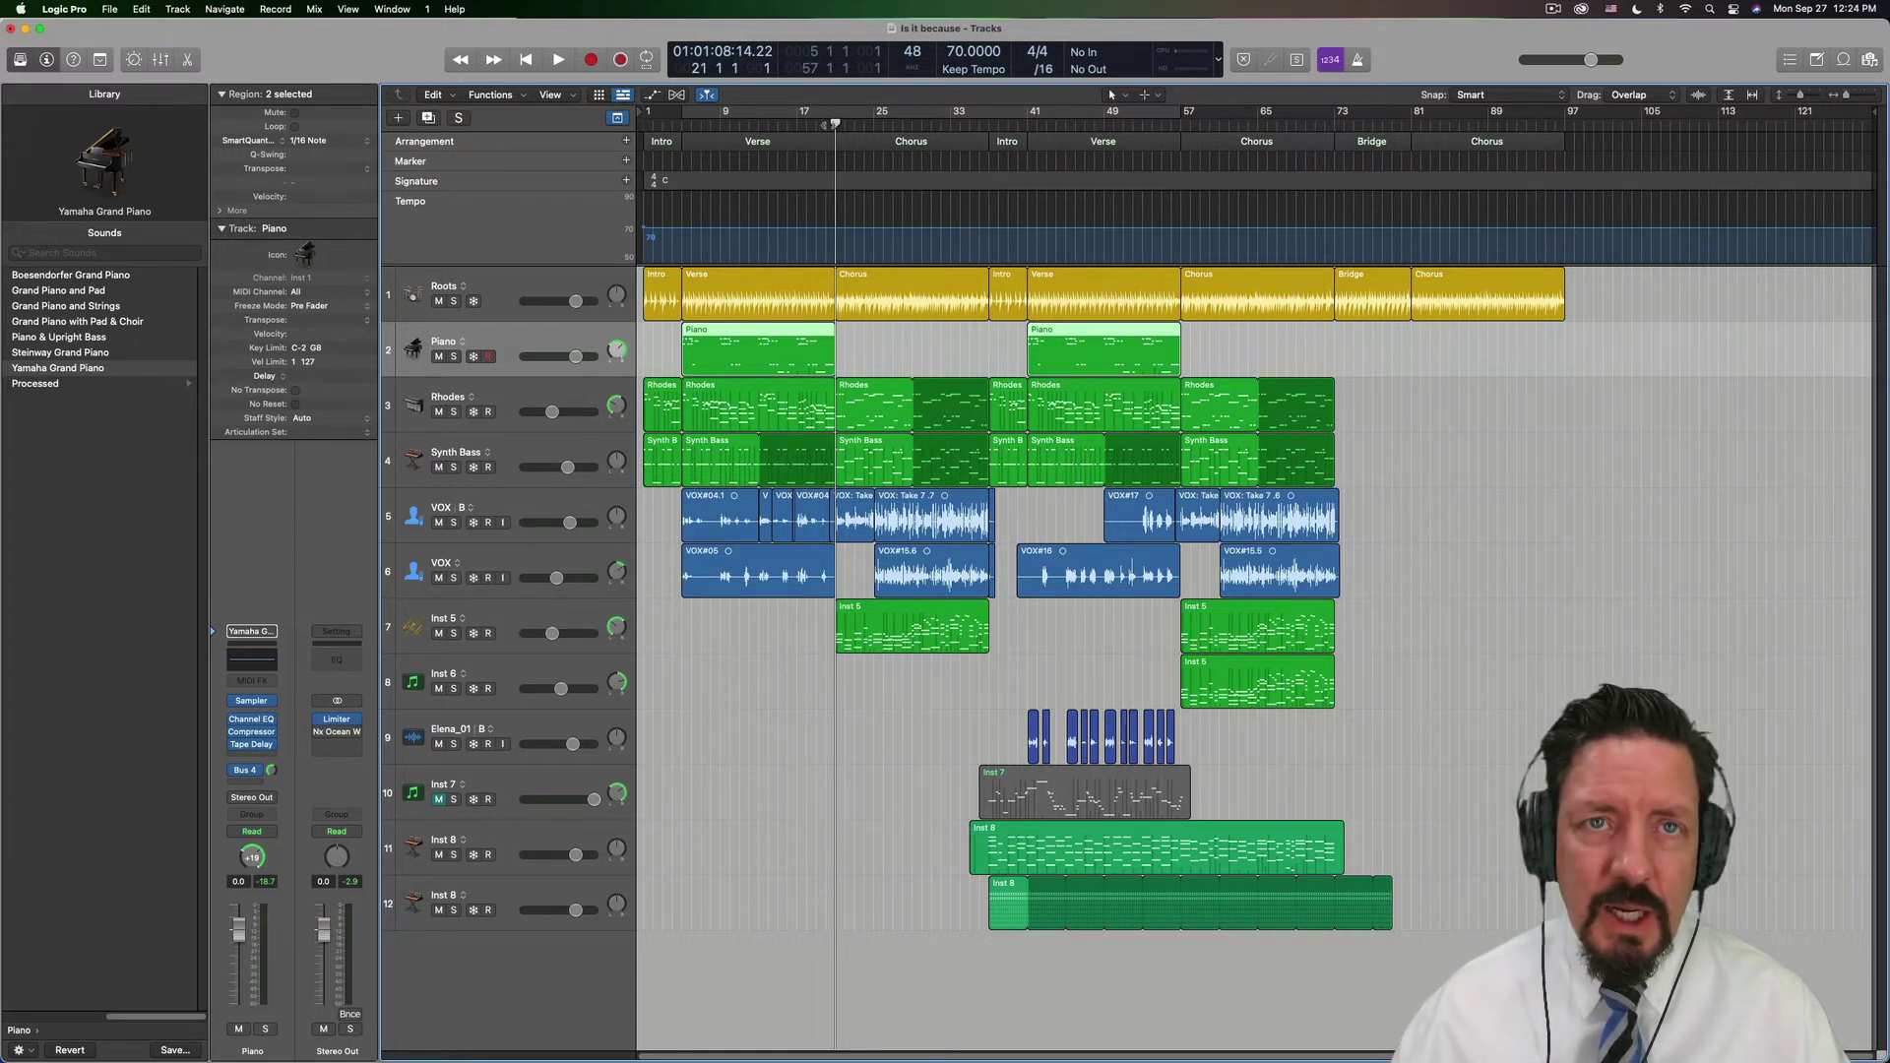
{"action": "key", "text": "comma"}
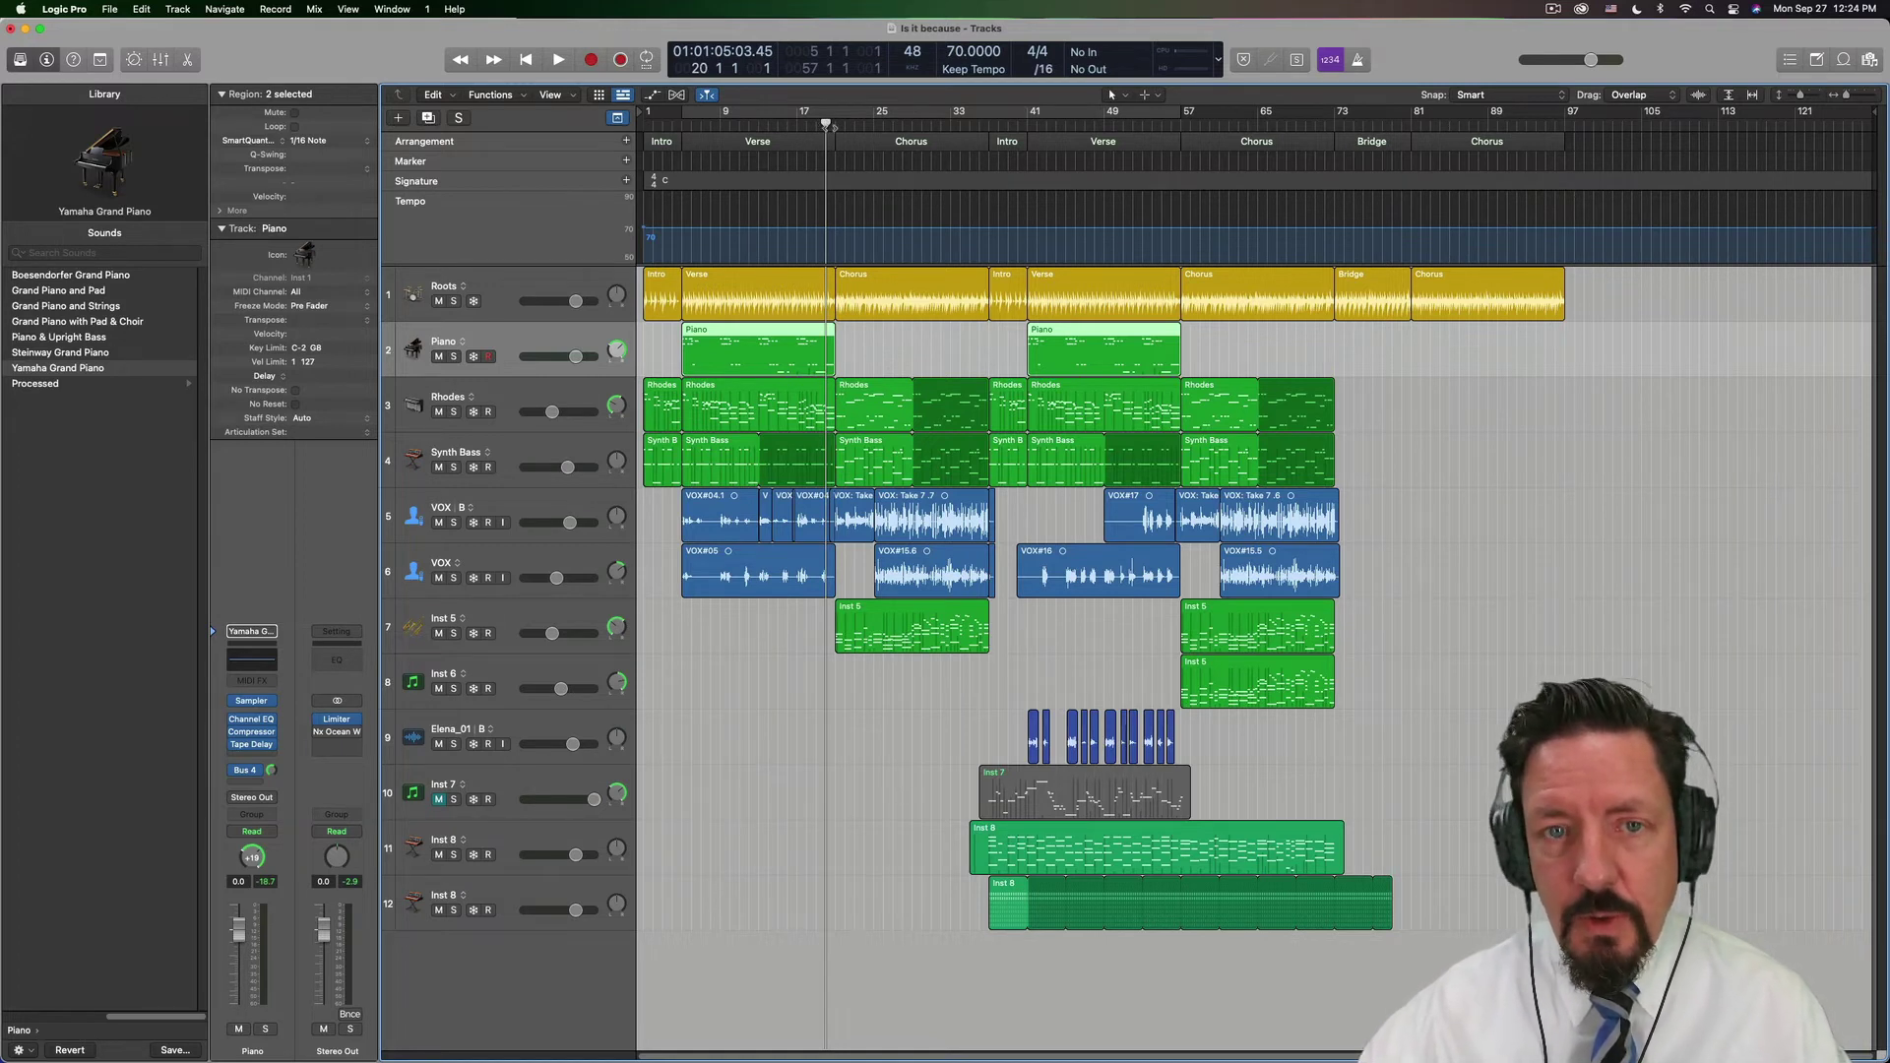
{"action": "key", "text": "space"}
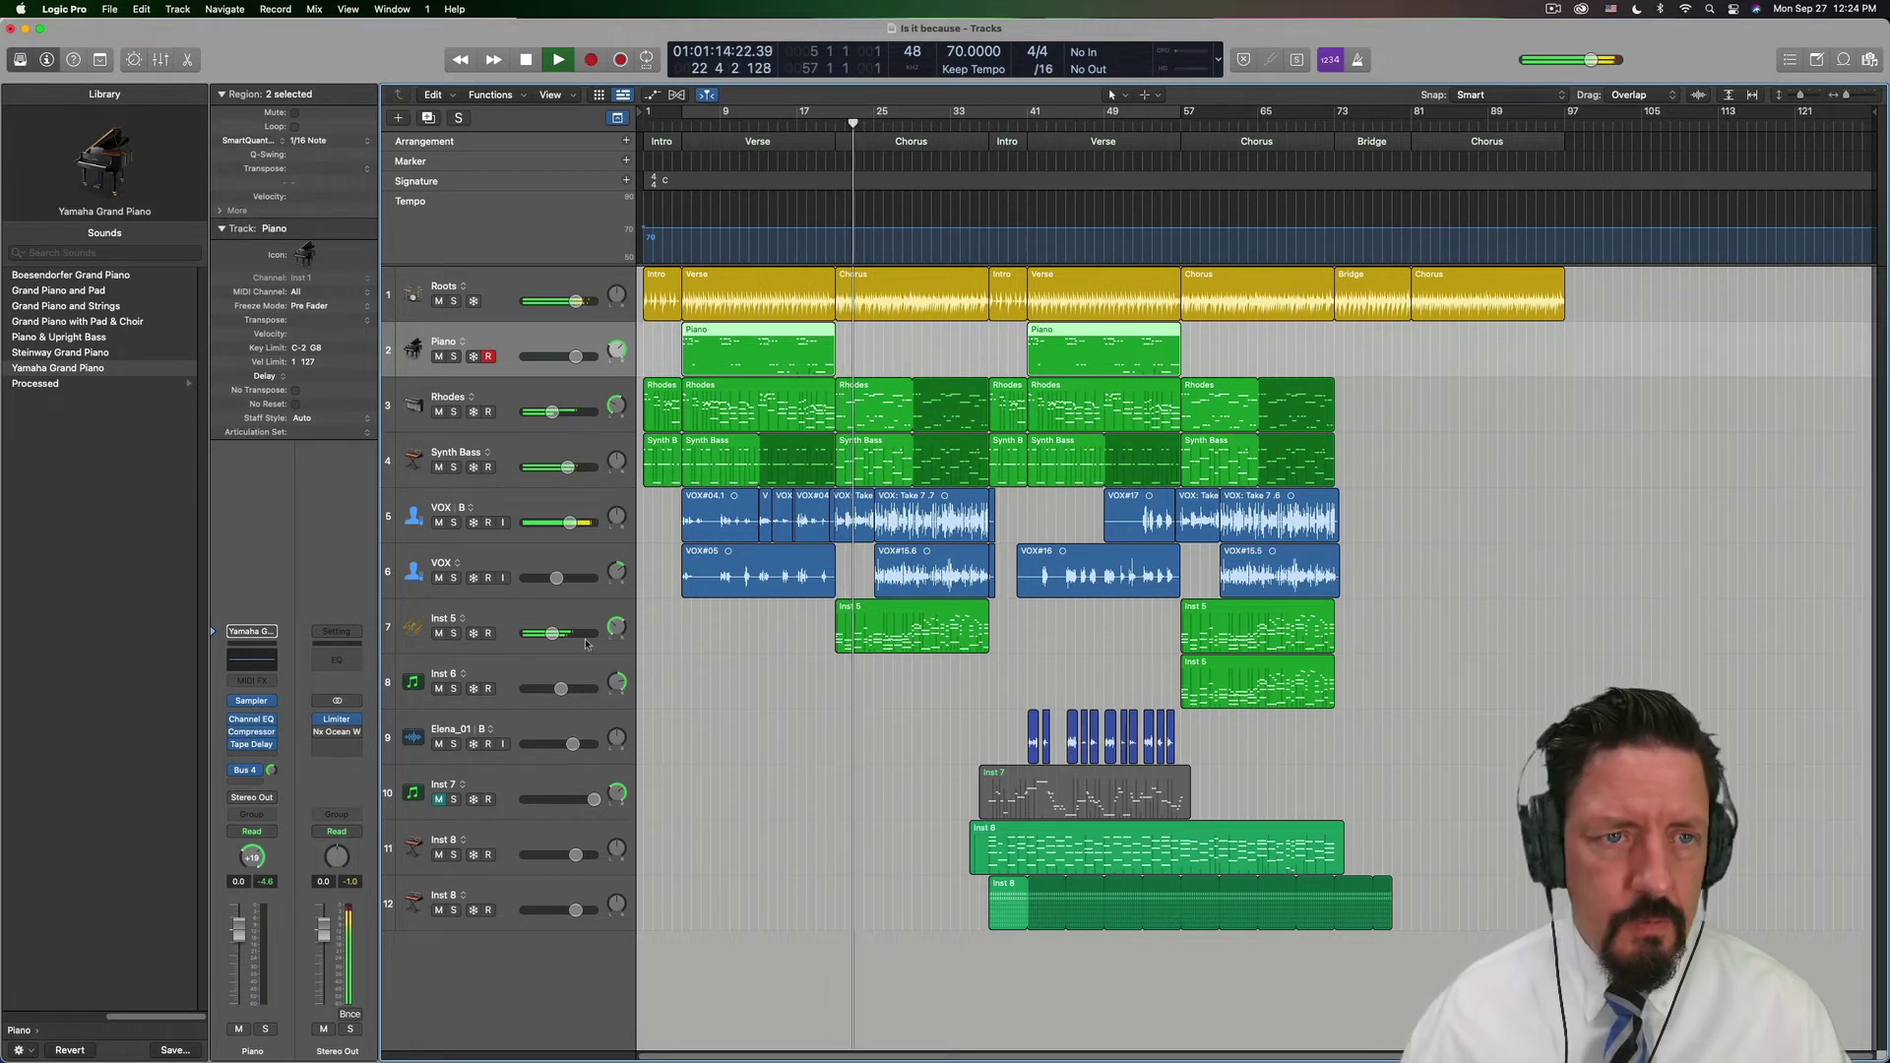
Pan Inst 5 to +25, then play from bar 37 and stop near bar 46
{"action": "left_click_drag", "start_coordinate": [609, 638], "coordinate": [616, 597]}
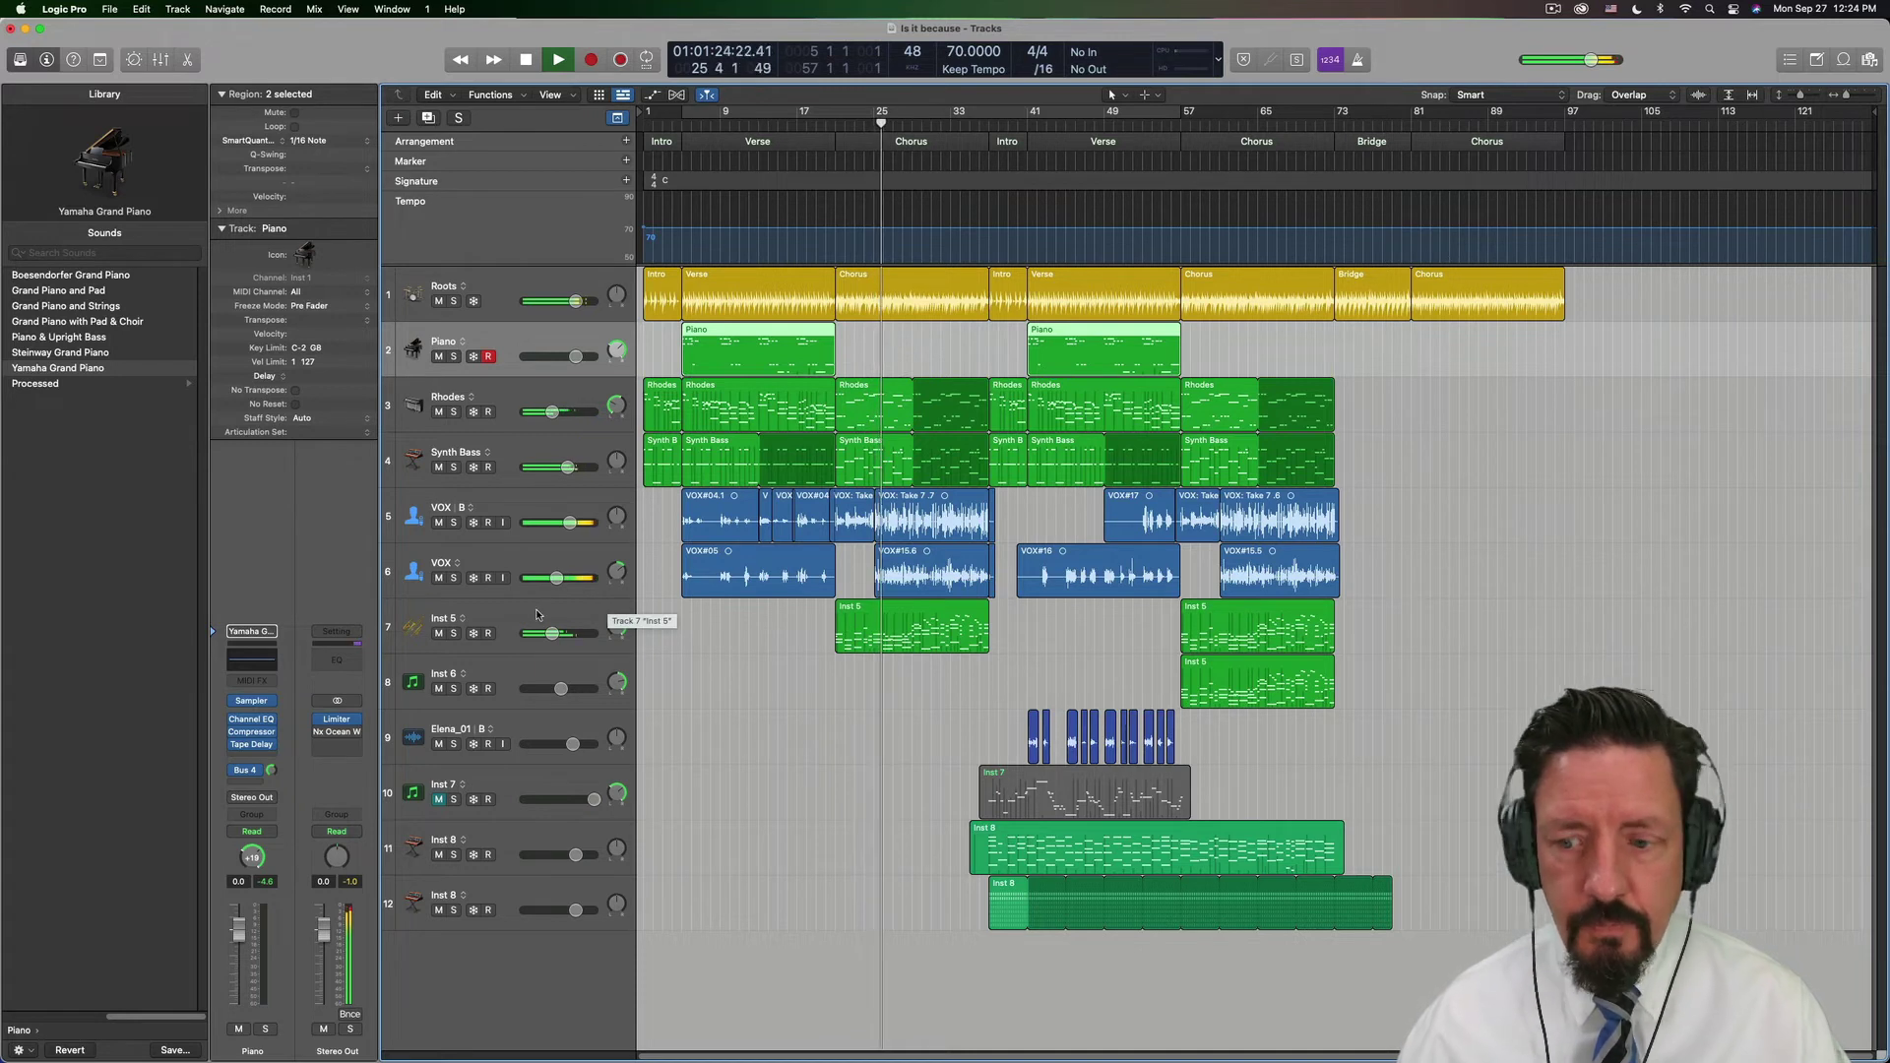
{"action": "key", "text": "space"}
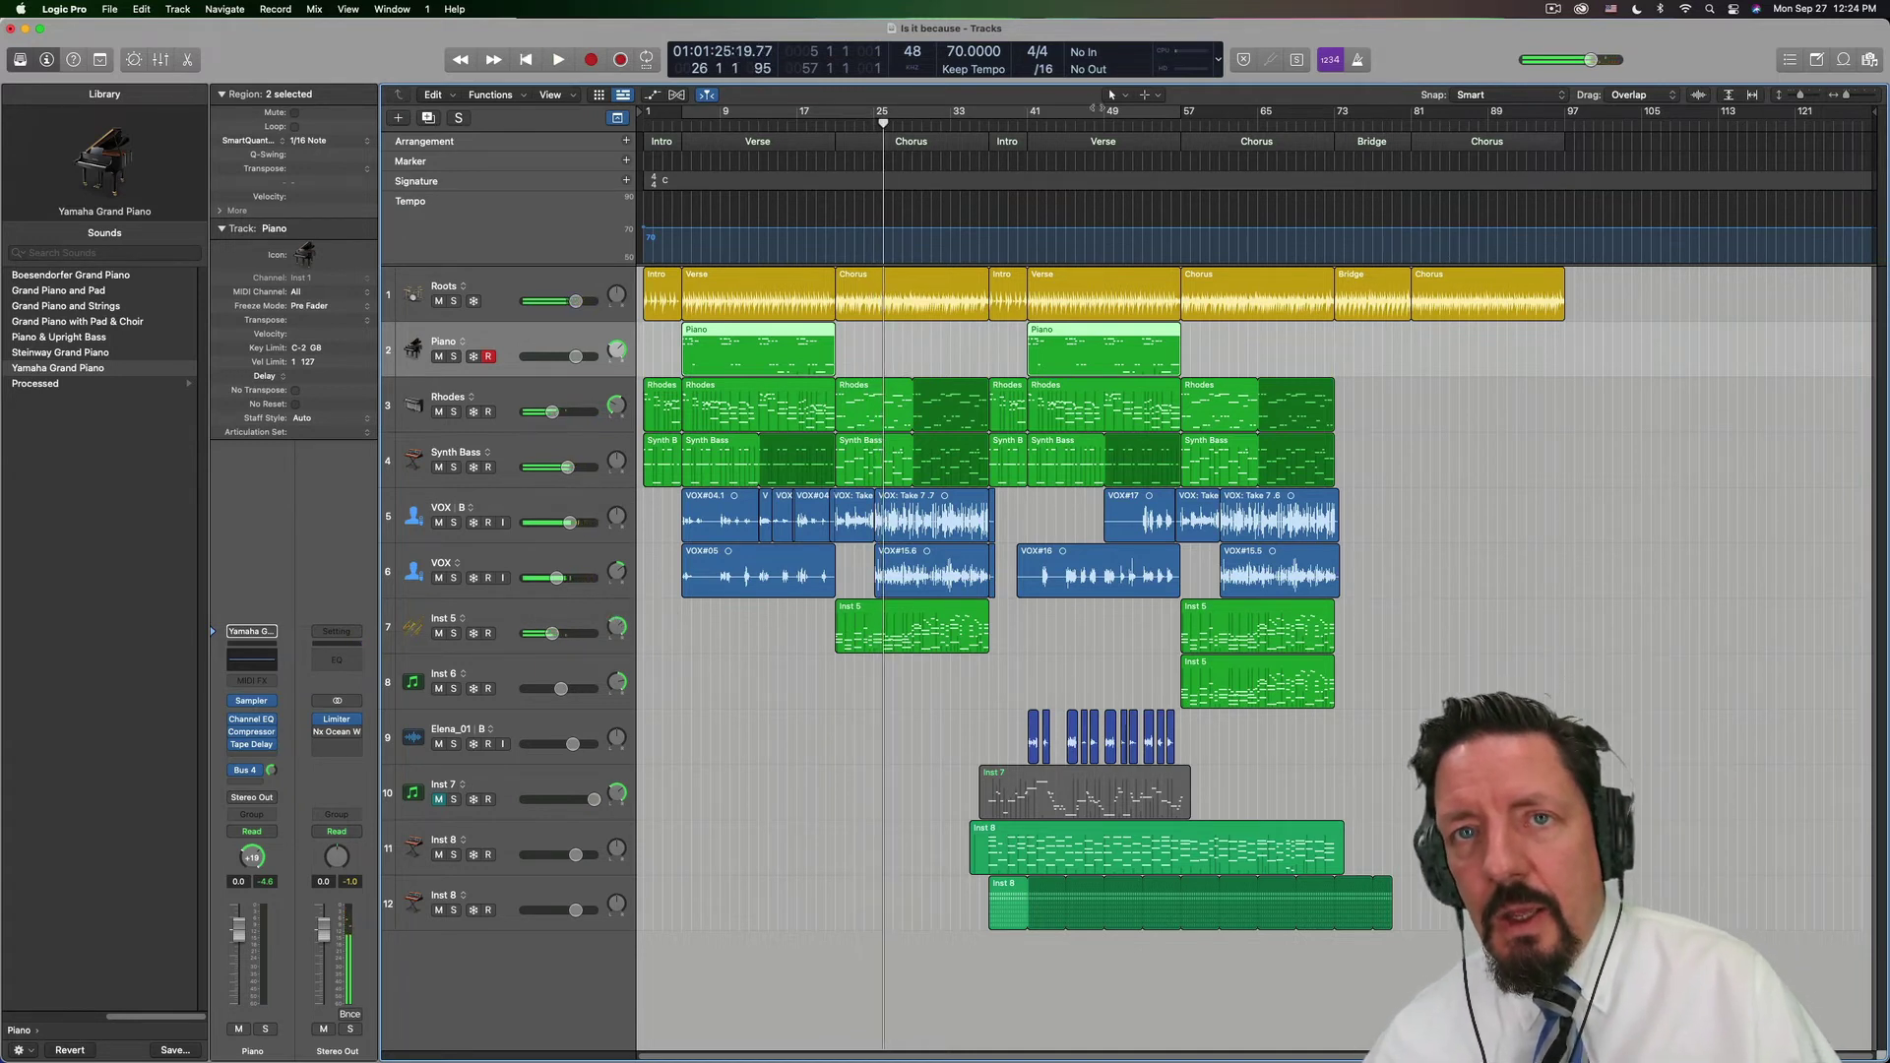
{"action": "left_click_drag", "start_coordinate": [1019, 120], "coordinate": [988, 135]}
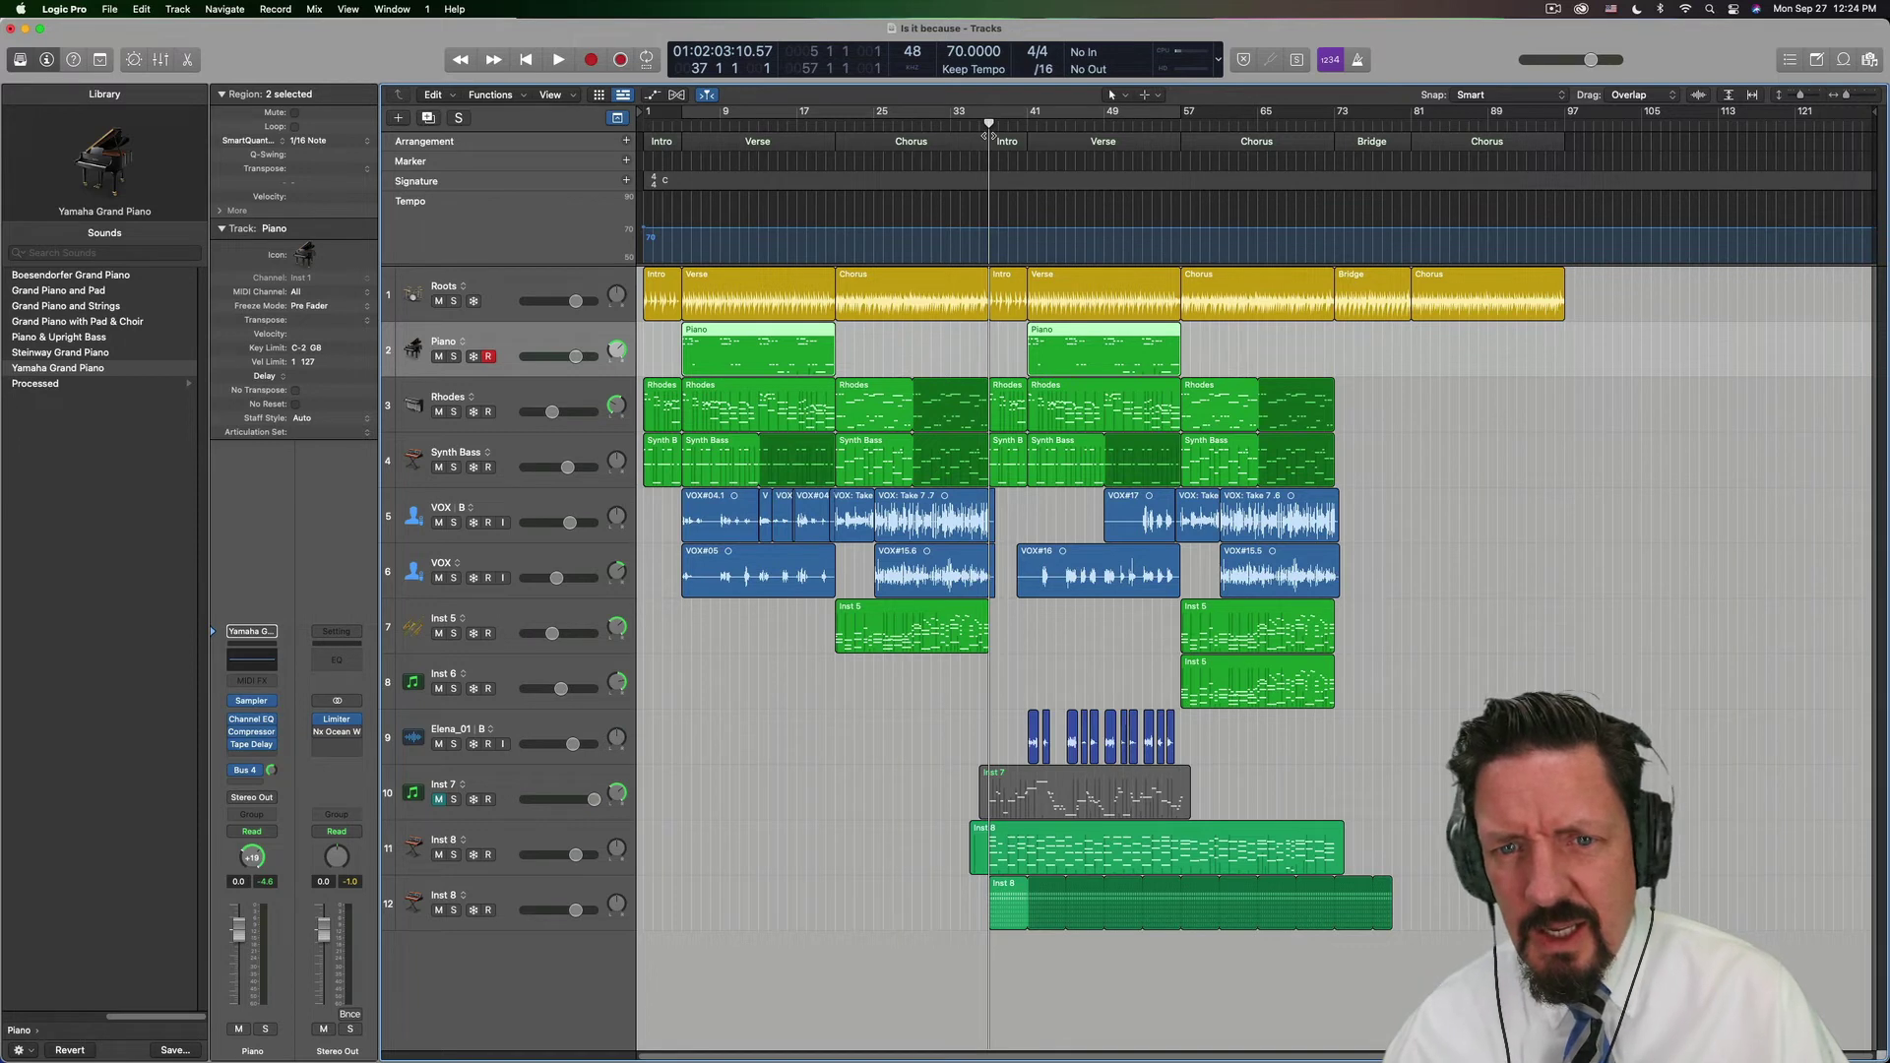
{"action": "key", "text": "space"}
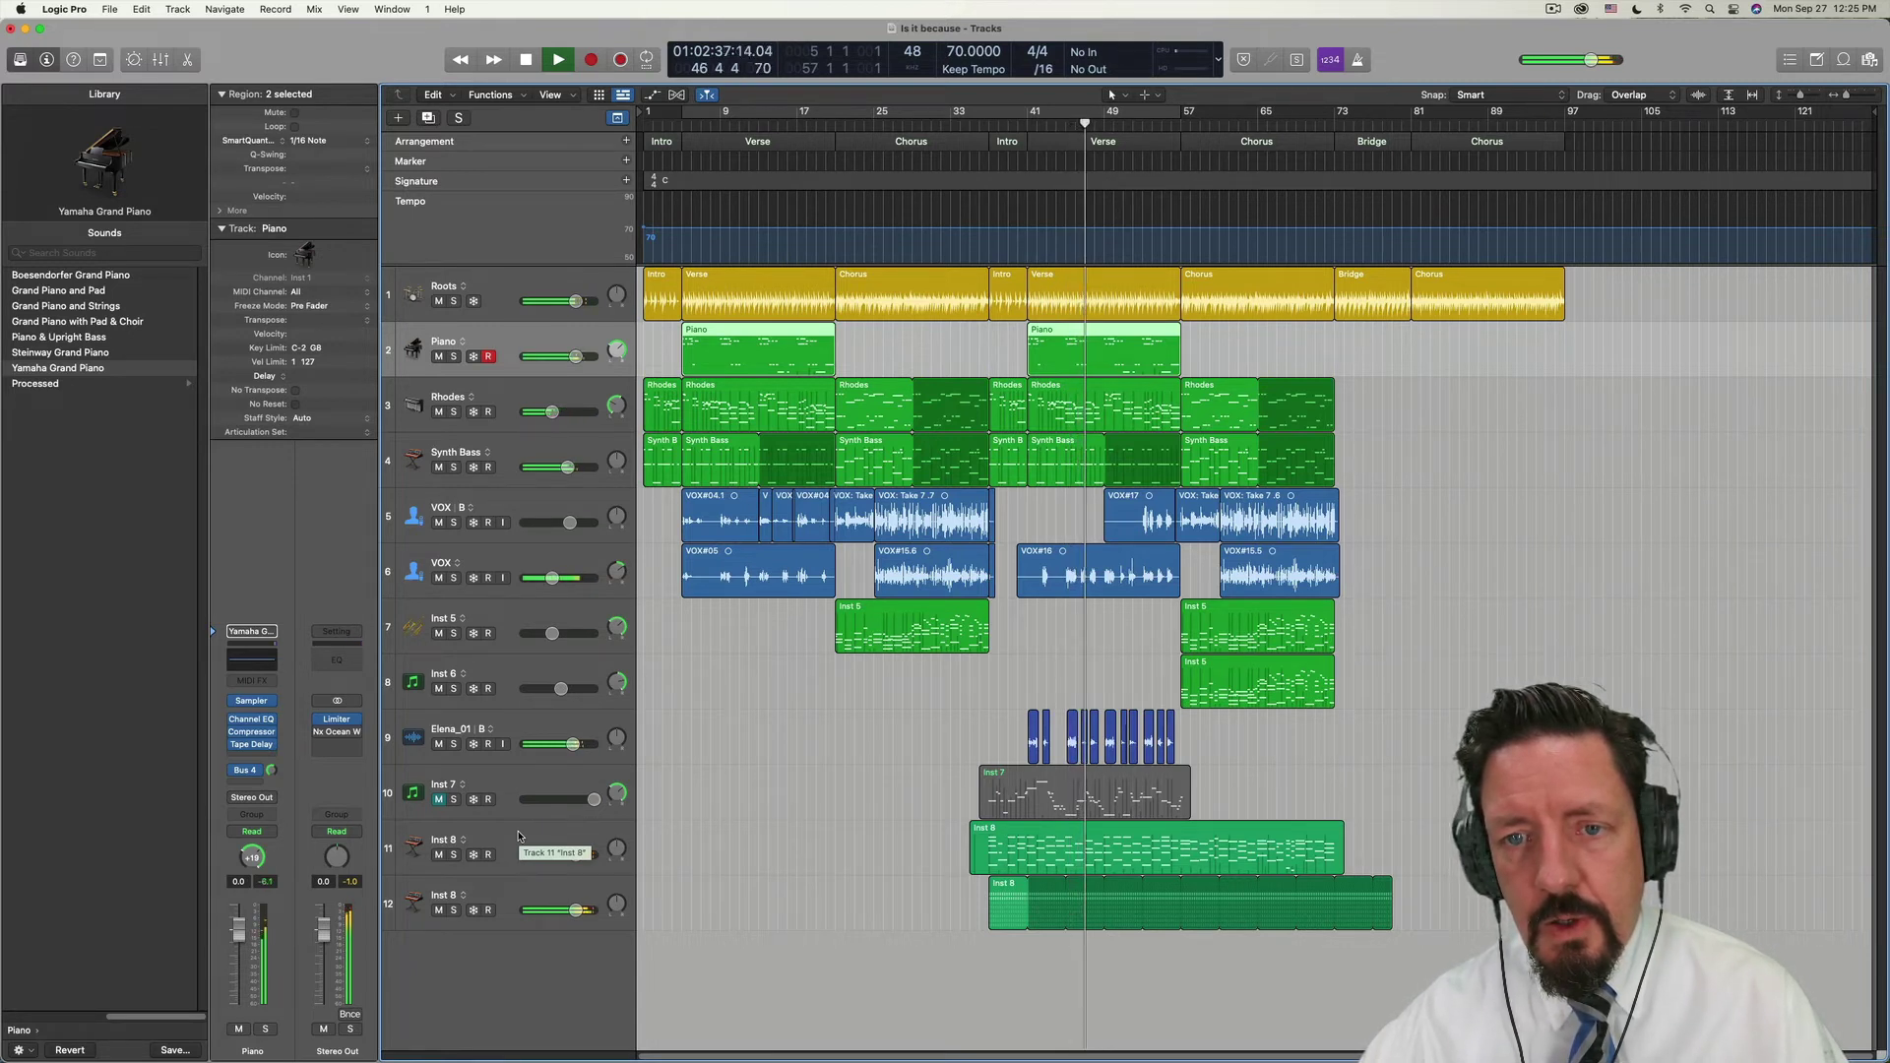
{"action": "key", "text": "space"}
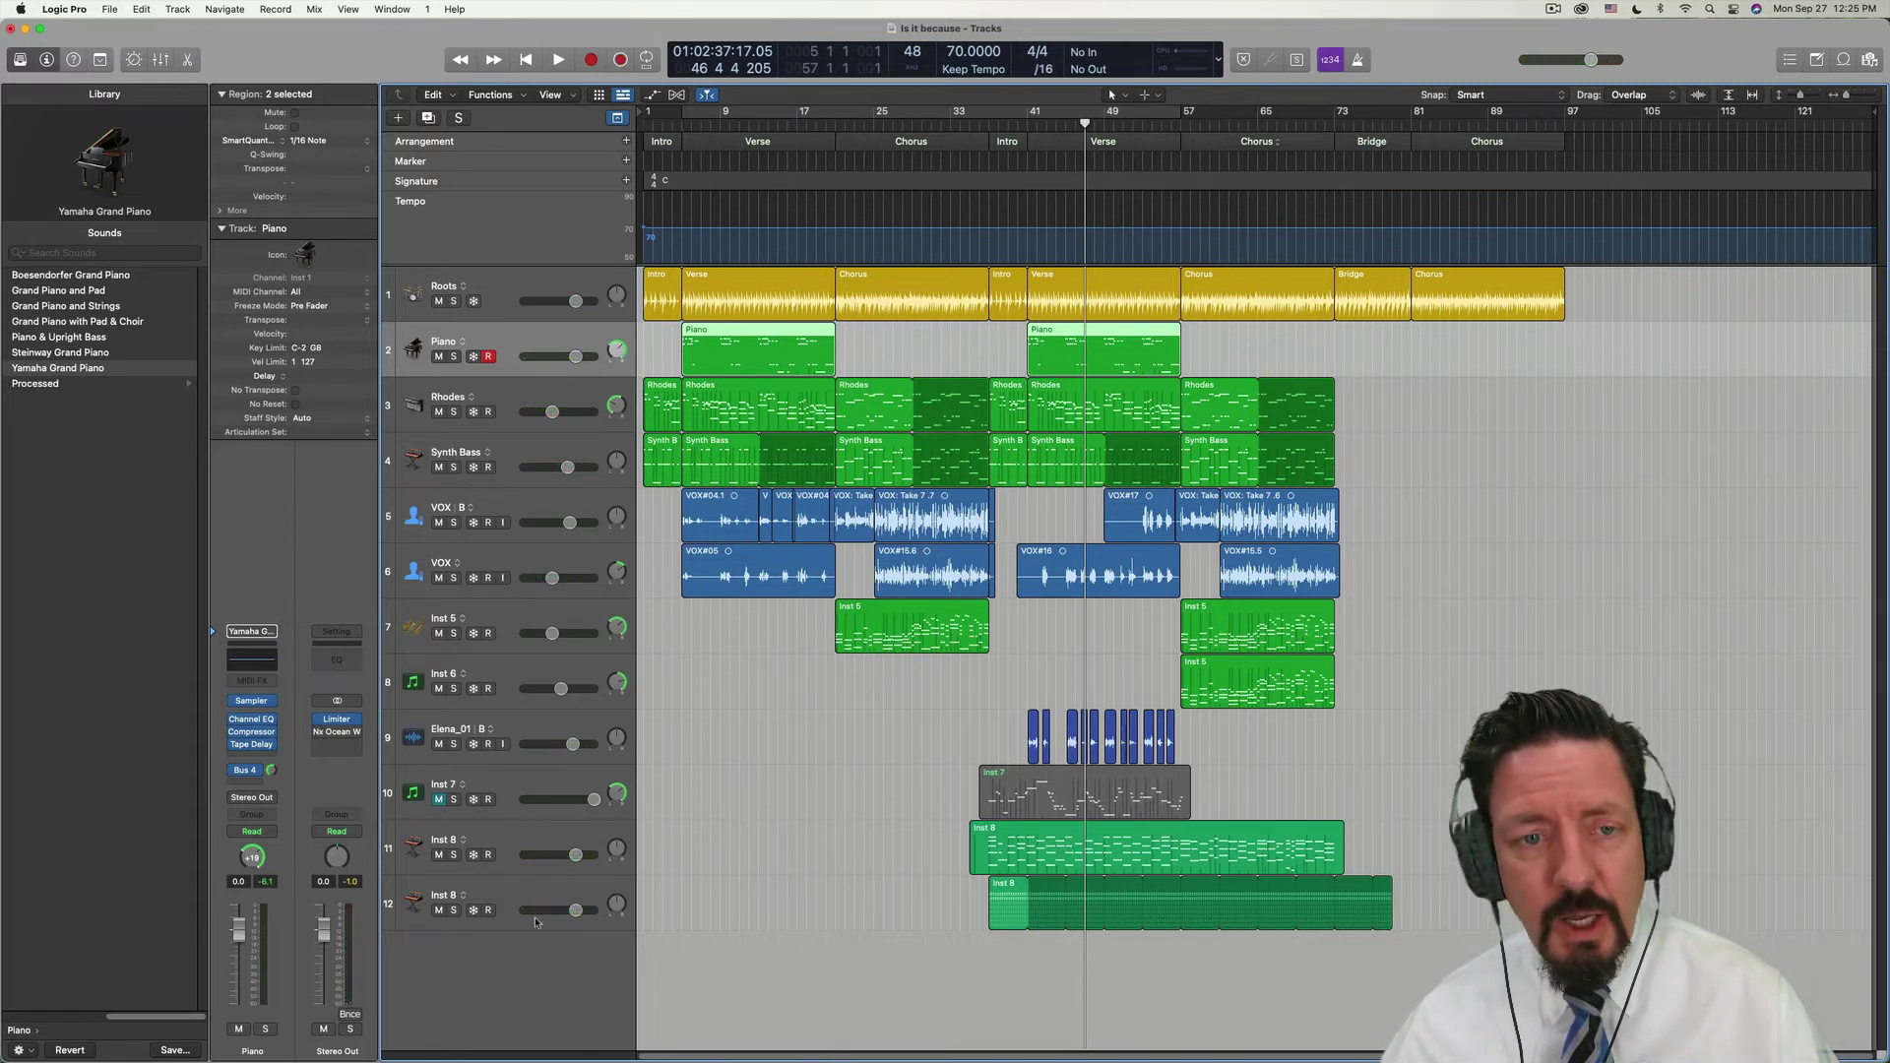
On Inst 8, view then close its Stereo Spread and Step FX (Anthem Gated Space) settings
{"action": "left_click", "coordinate": [527, 839]}
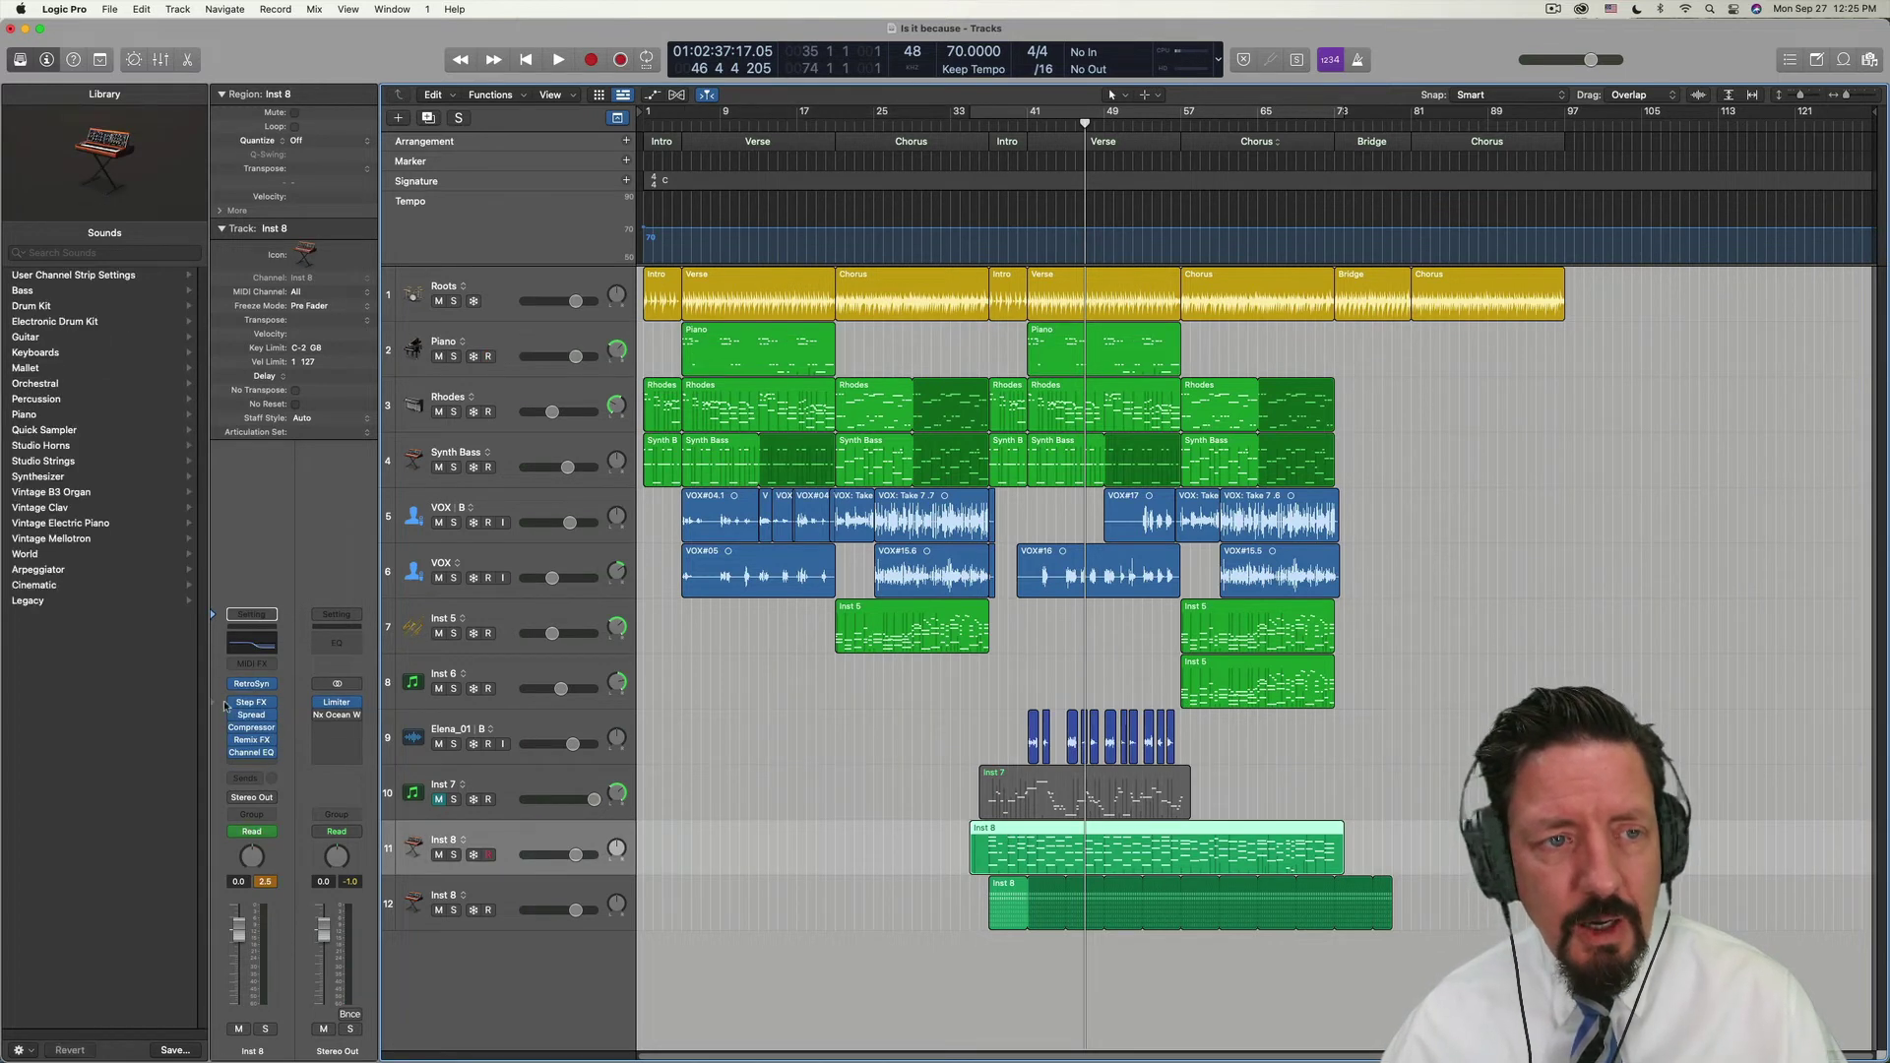
{"action": "mouse_move", "coordinate": [243, 719]}
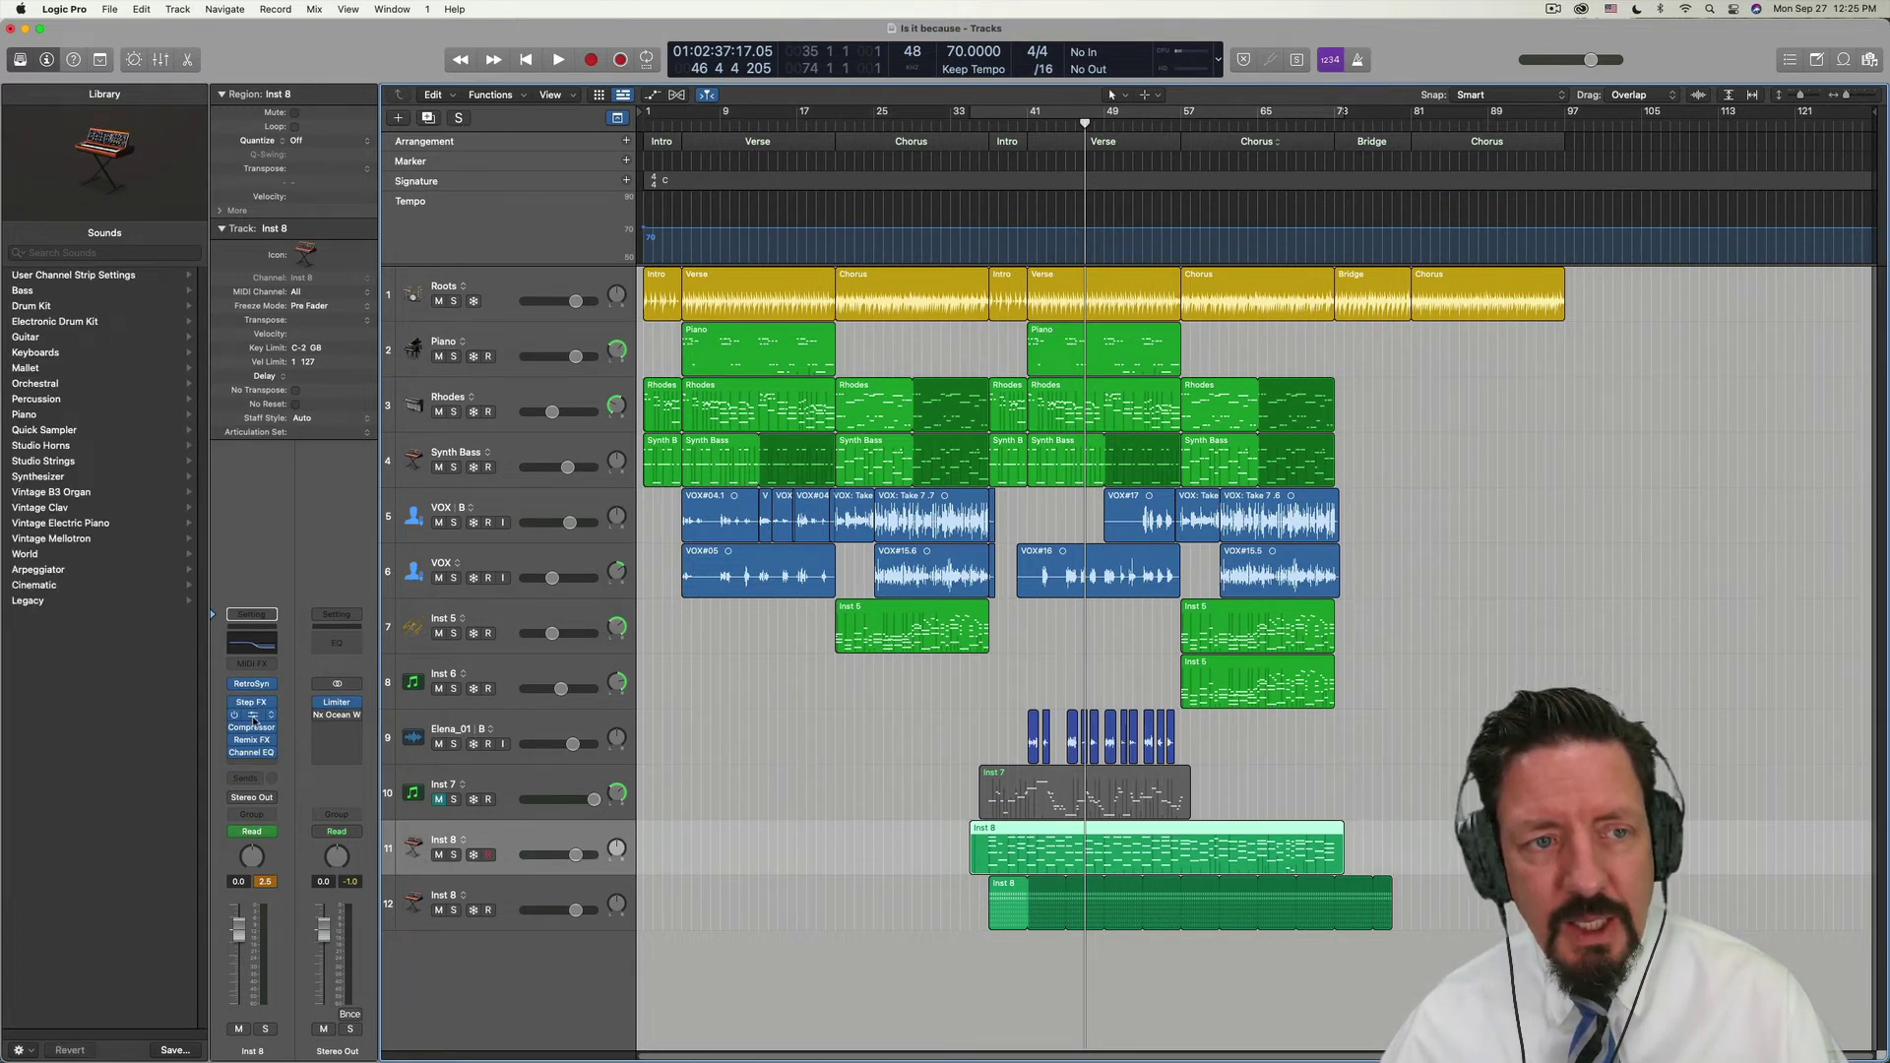
{"action": "left_click", "coordinate": [251, 715]}
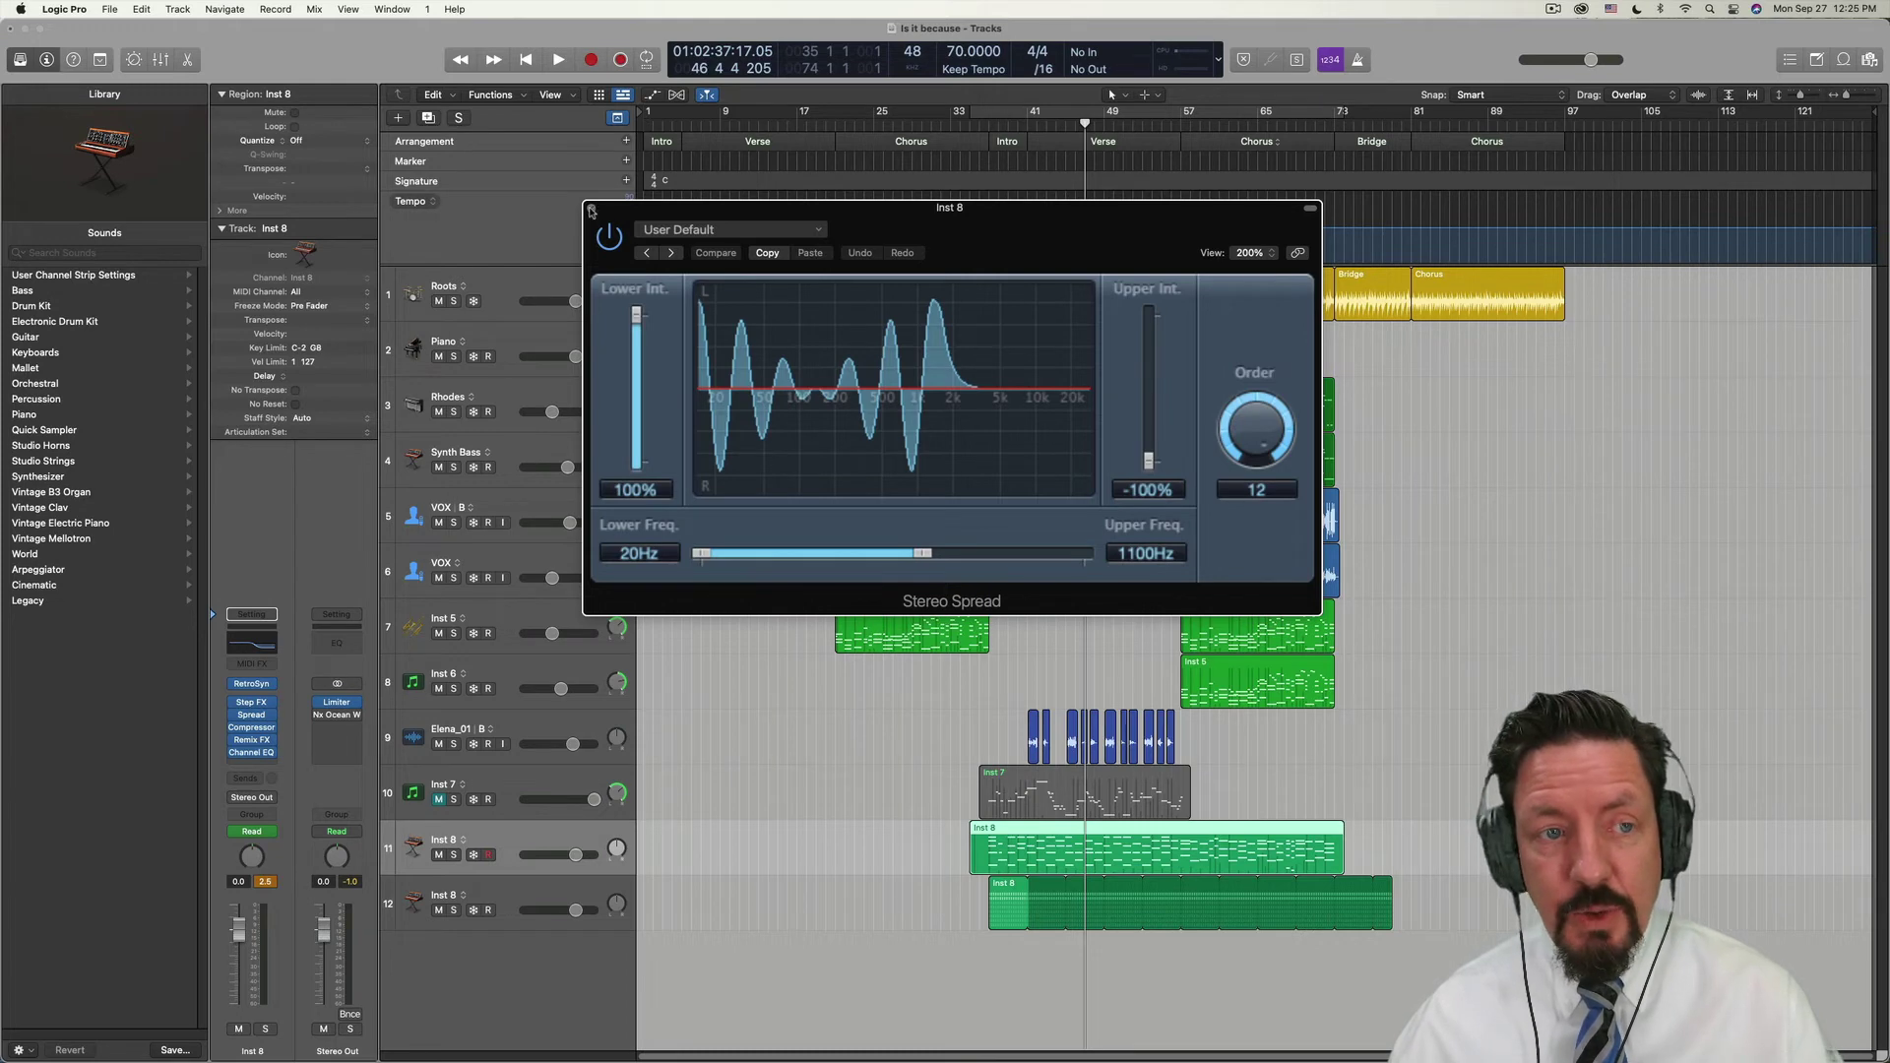
{"action": "left_click", "coordinate": [591, 209]}
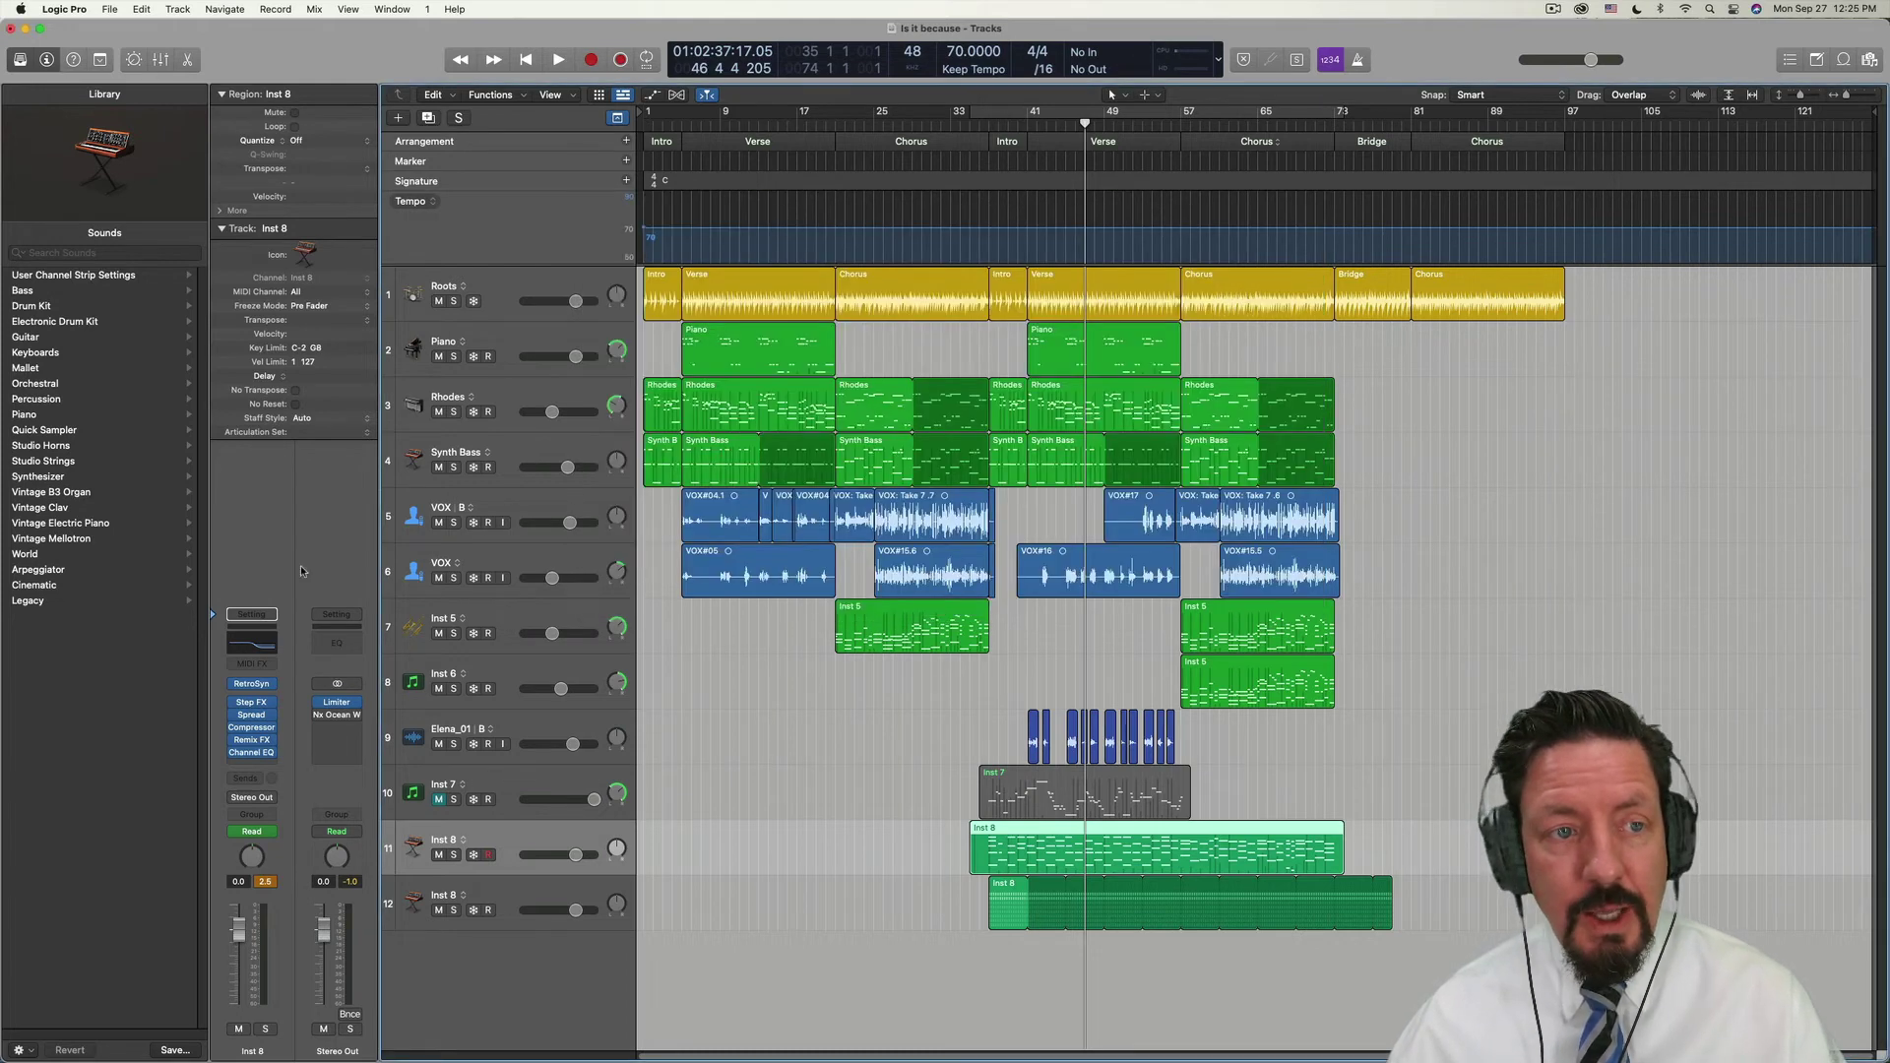
{"action": "left_click", "coordinate": [253, 706]}
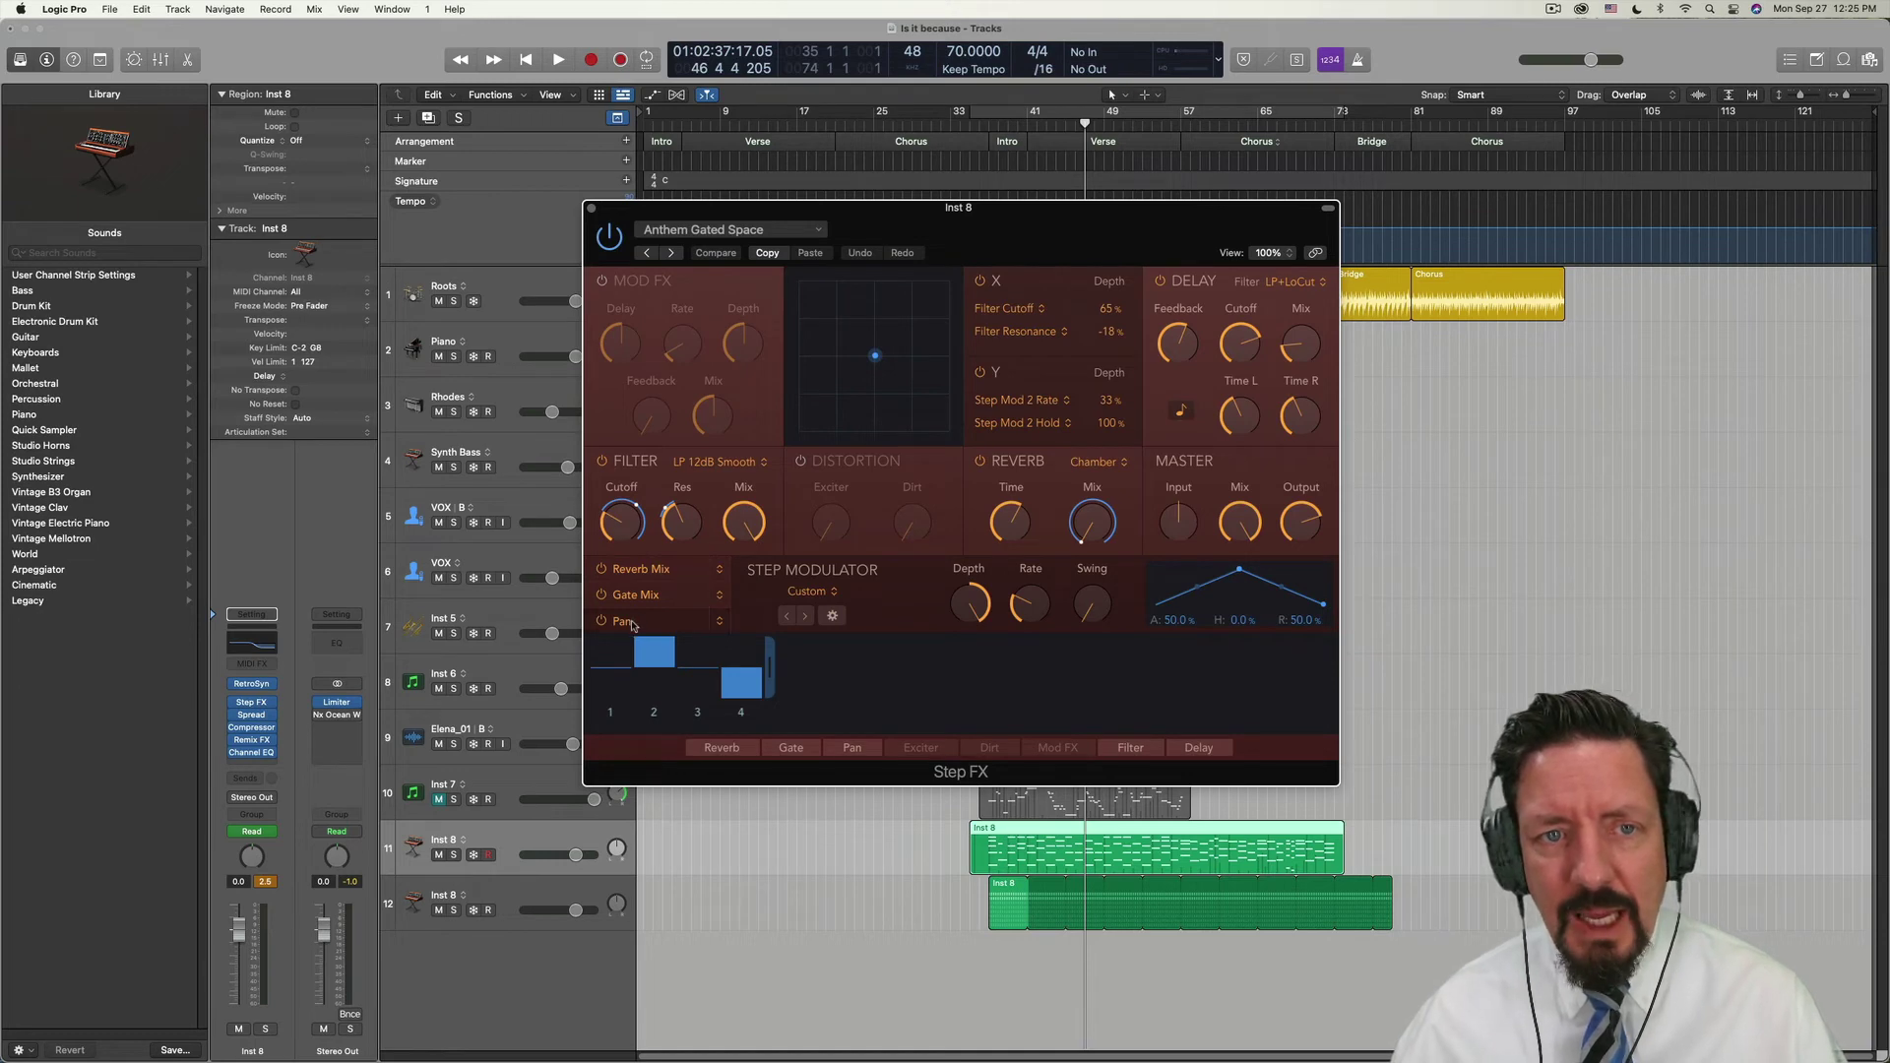
{"action": "left_click", "coordinate": [592, 209]}
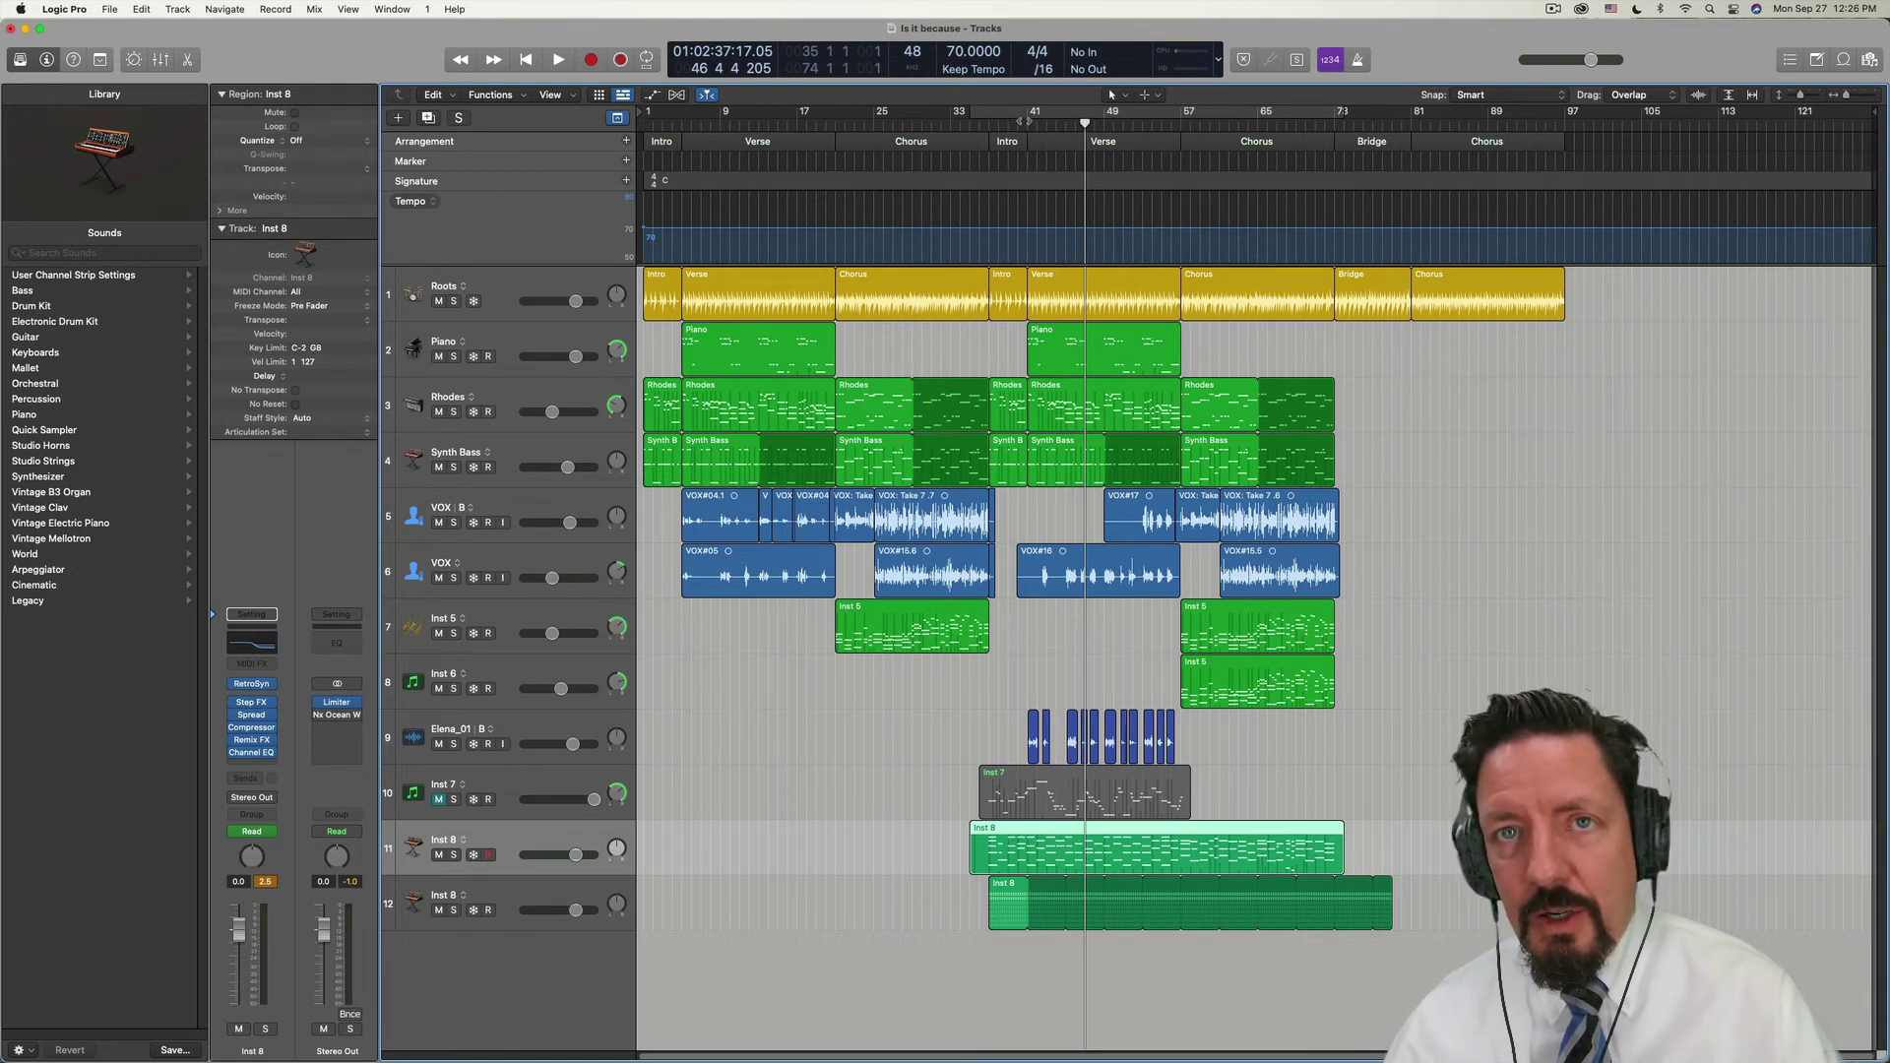
Play the song from bar 37, the second Intro, then stop playback
{"action": "left_click_drag", "start_coordinate": [1025, 126], "coordinate": [989, 124]}
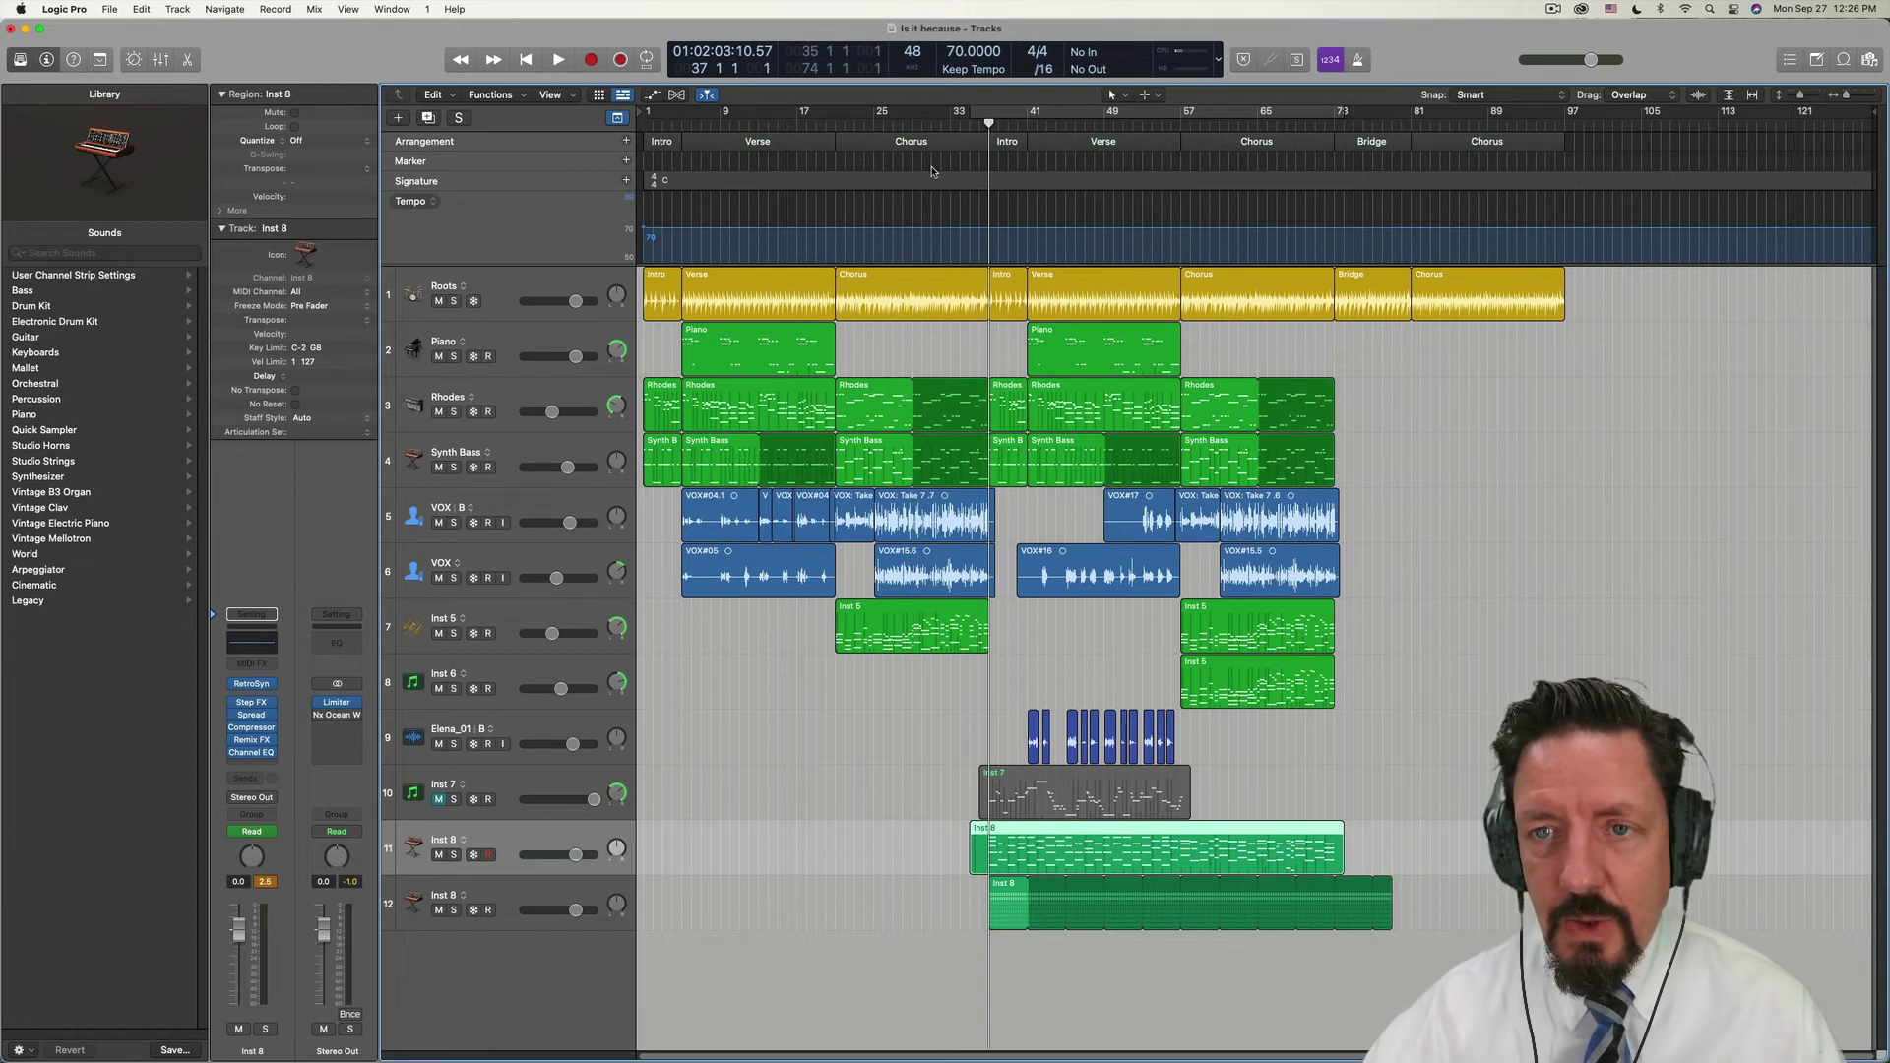
{"action": "key", "text": "space"}
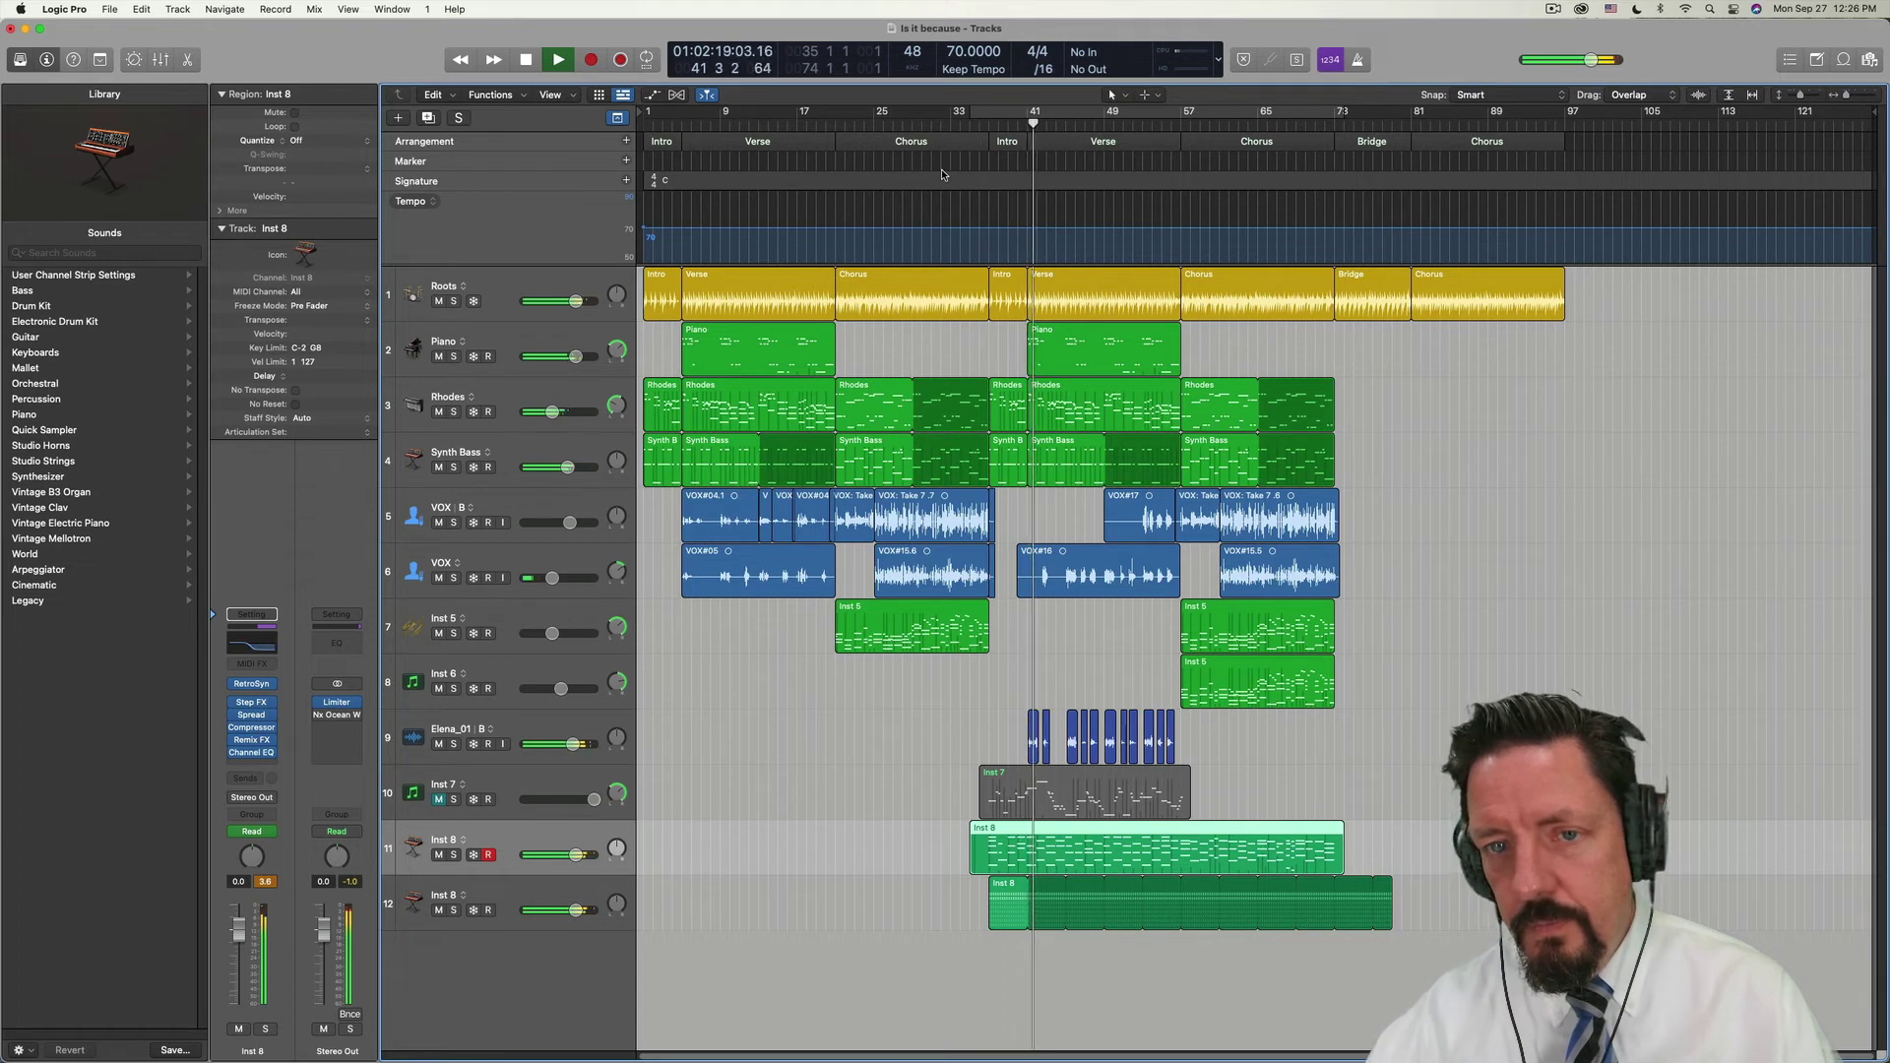
{"action": "key", "text": "space"}
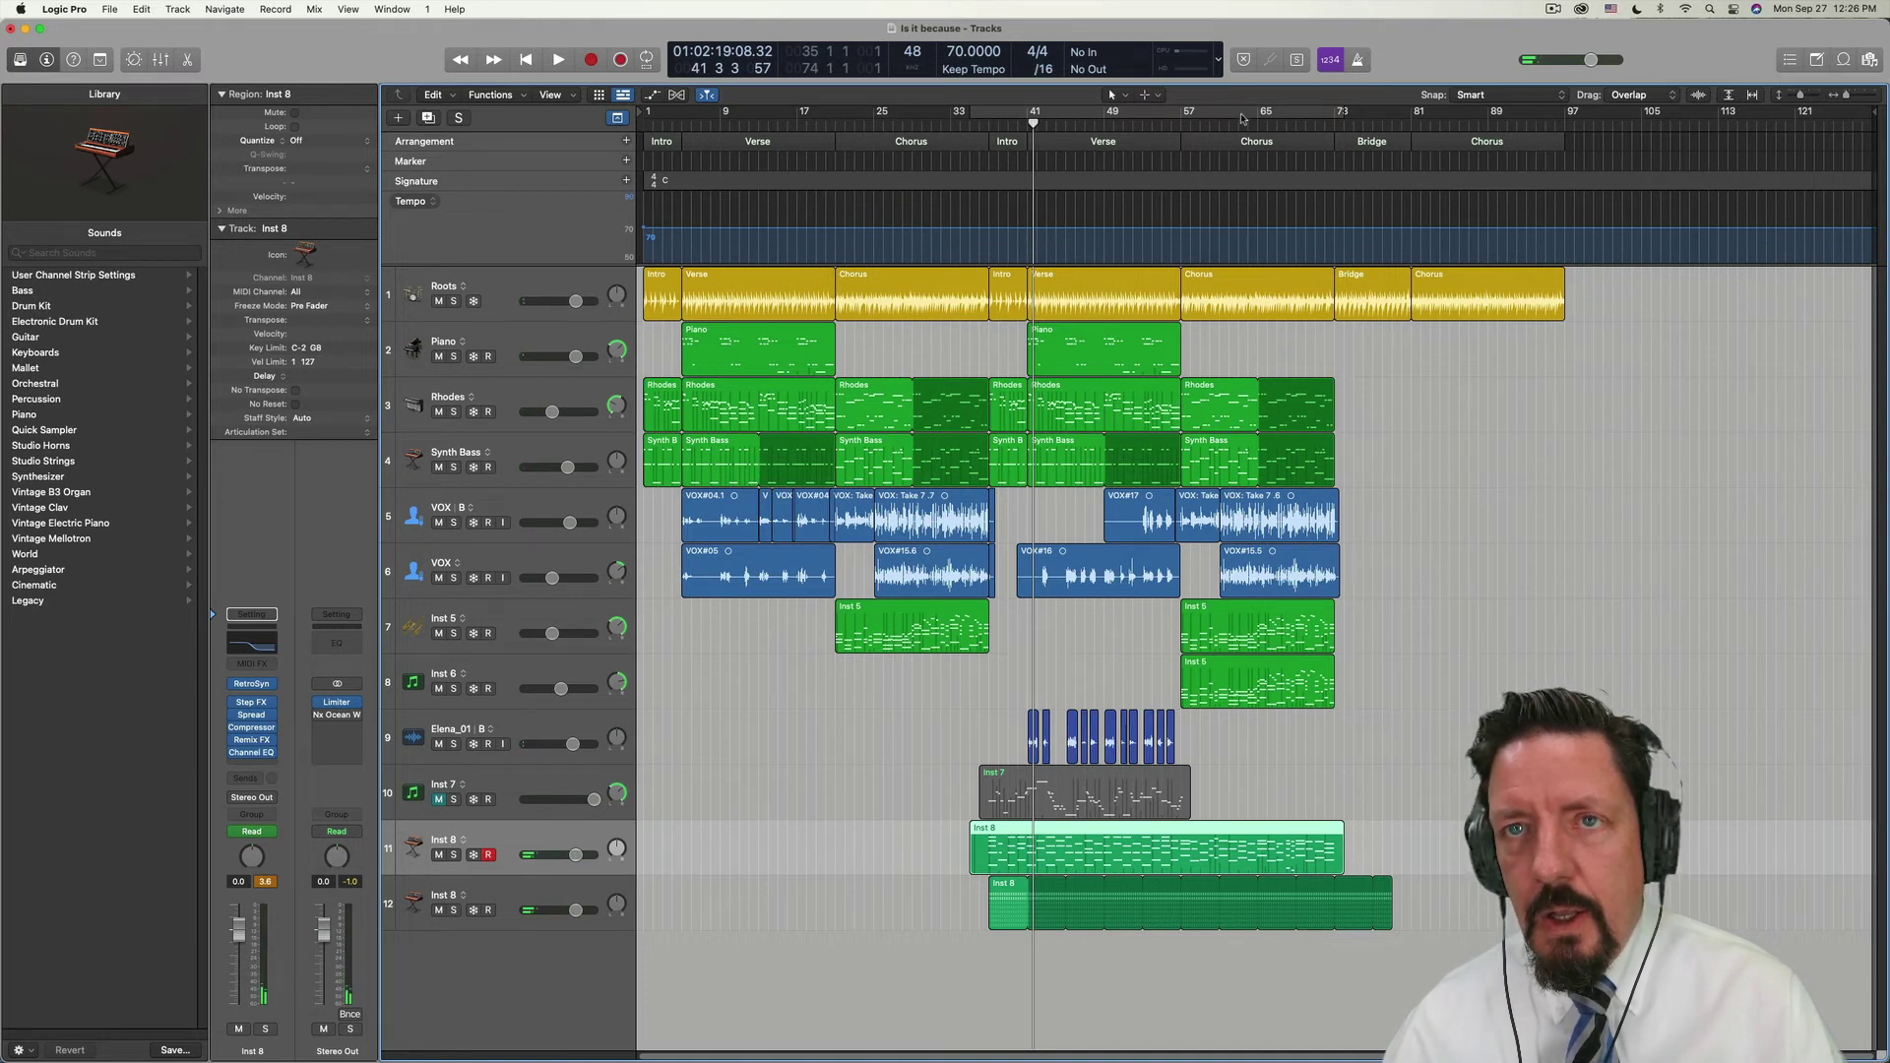
Pan Inst 6 to +11 and play from bar 57
{"action": "left_click", "coordinate": [1182, 123]}
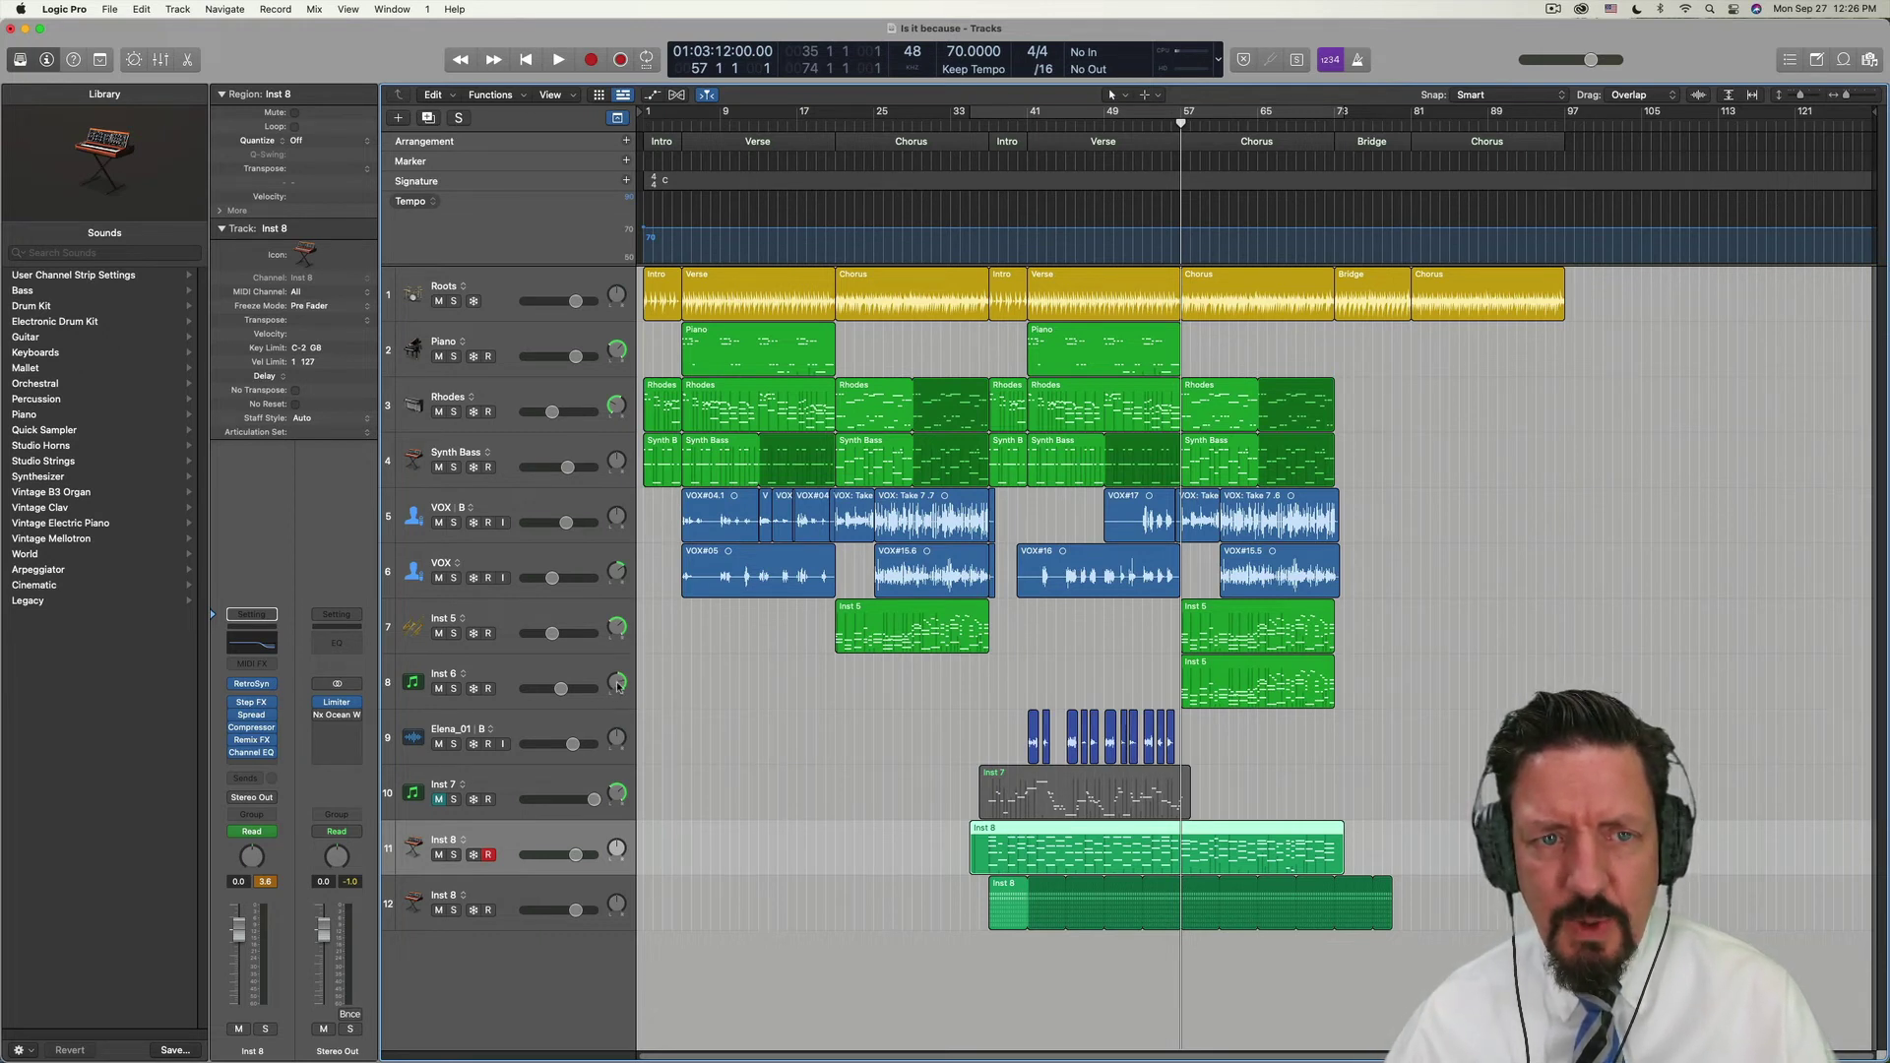
{"action": "left_click_drag", "start_coordinate": [619, 686], "coordinate": [618, 683]}
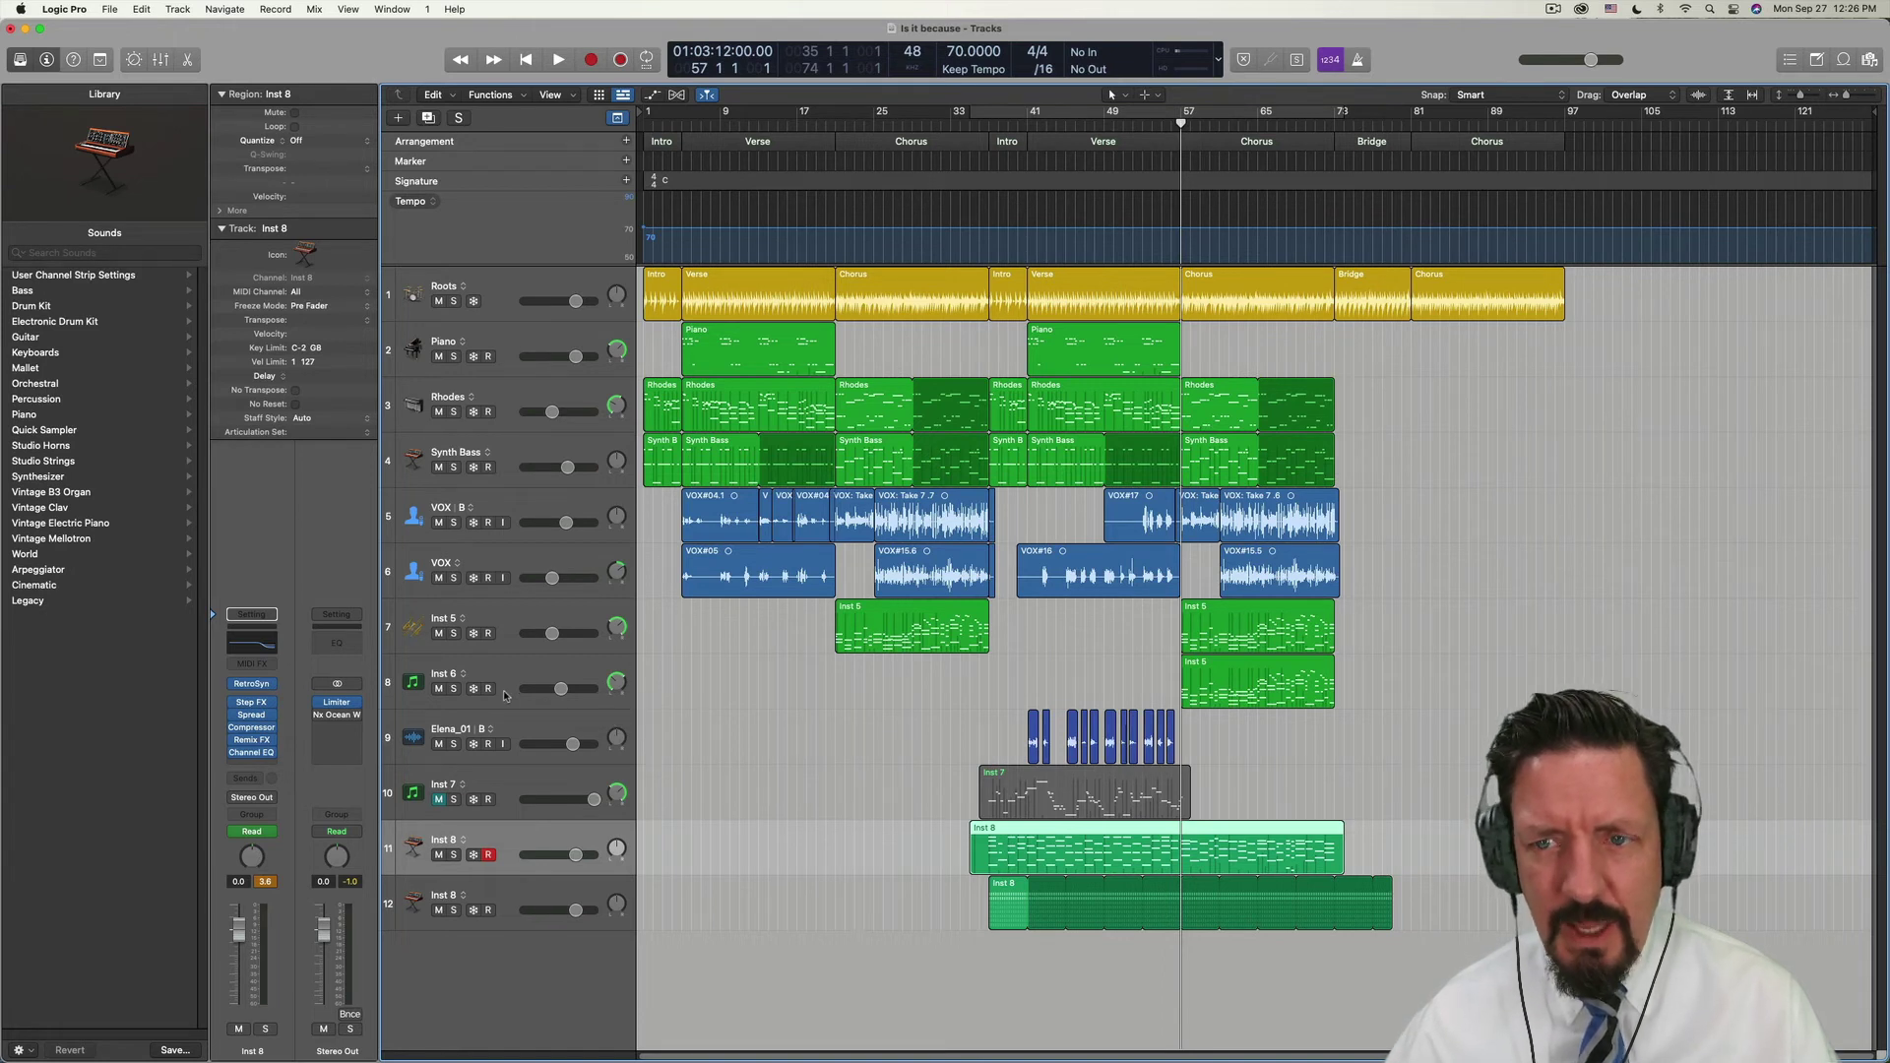
{"action": "key", "text": "space"}
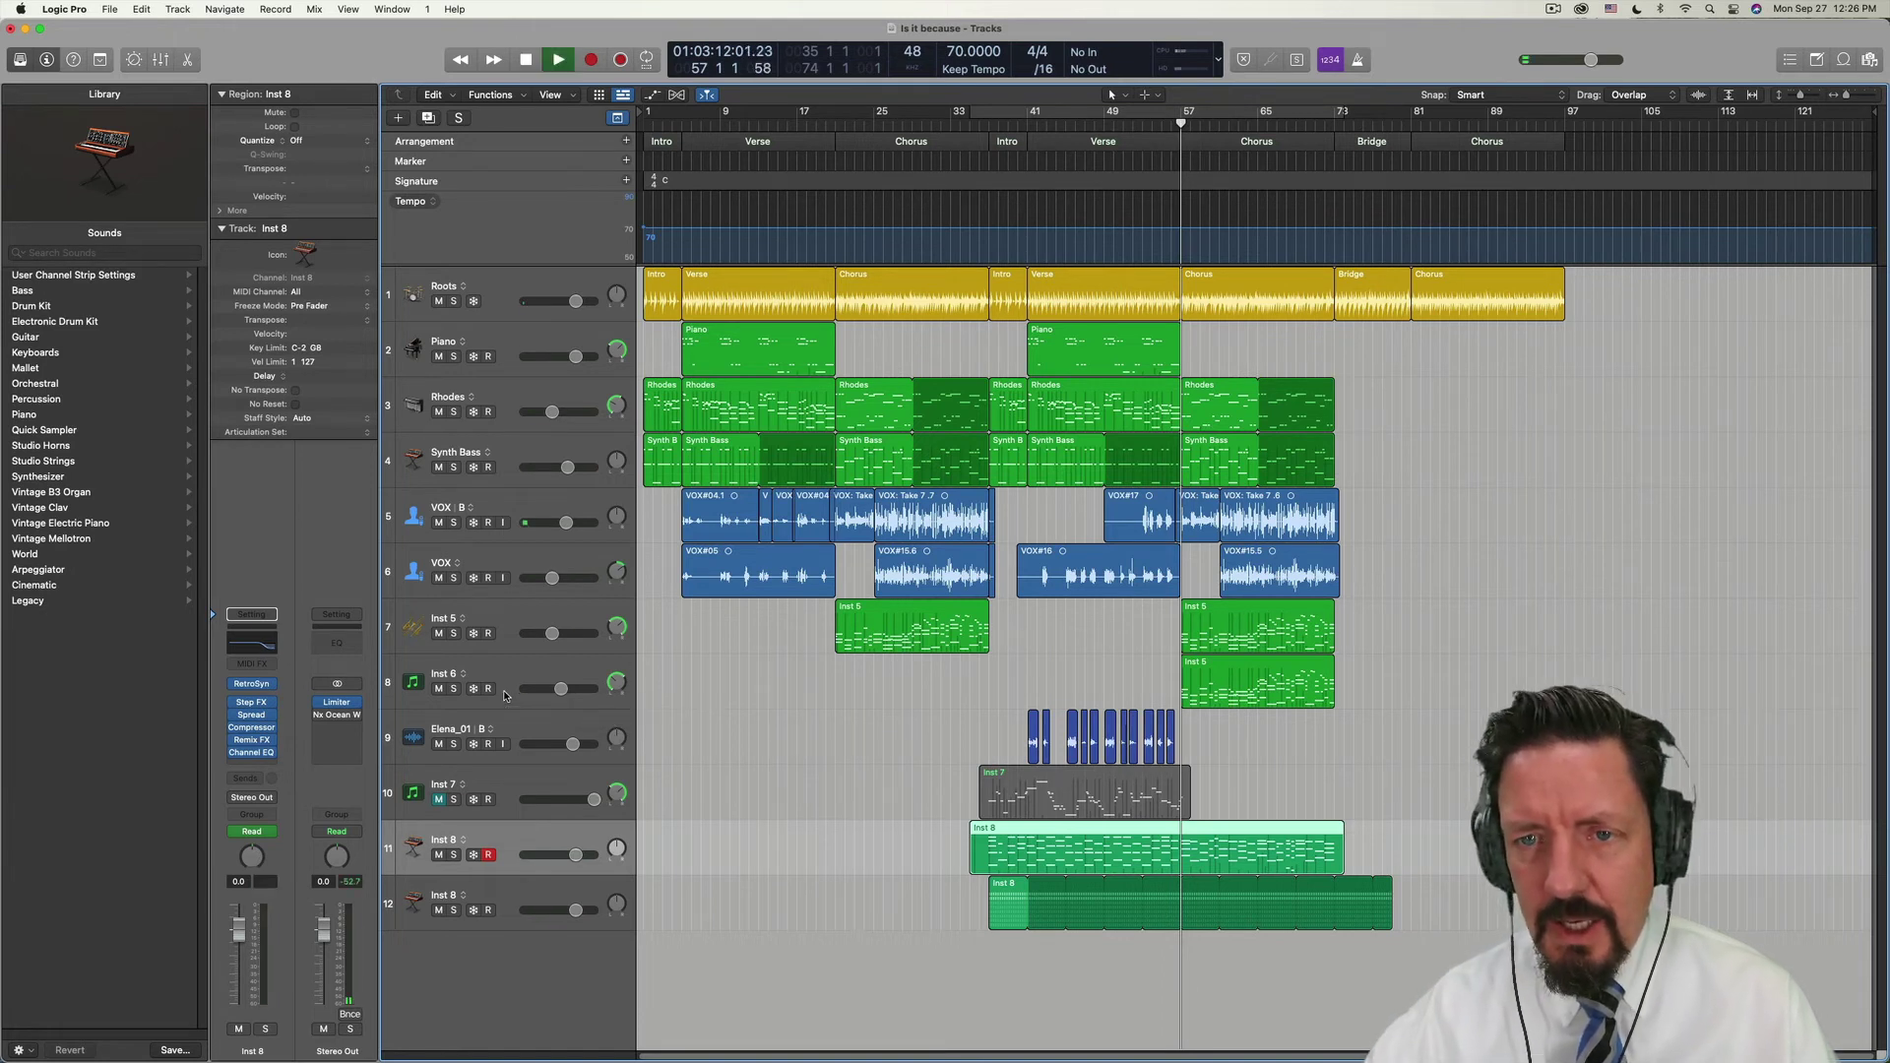
{"action": "left_click", "coordinate": [453, 634]}
{"action": "left_click", "coordinate": [453, 688]}
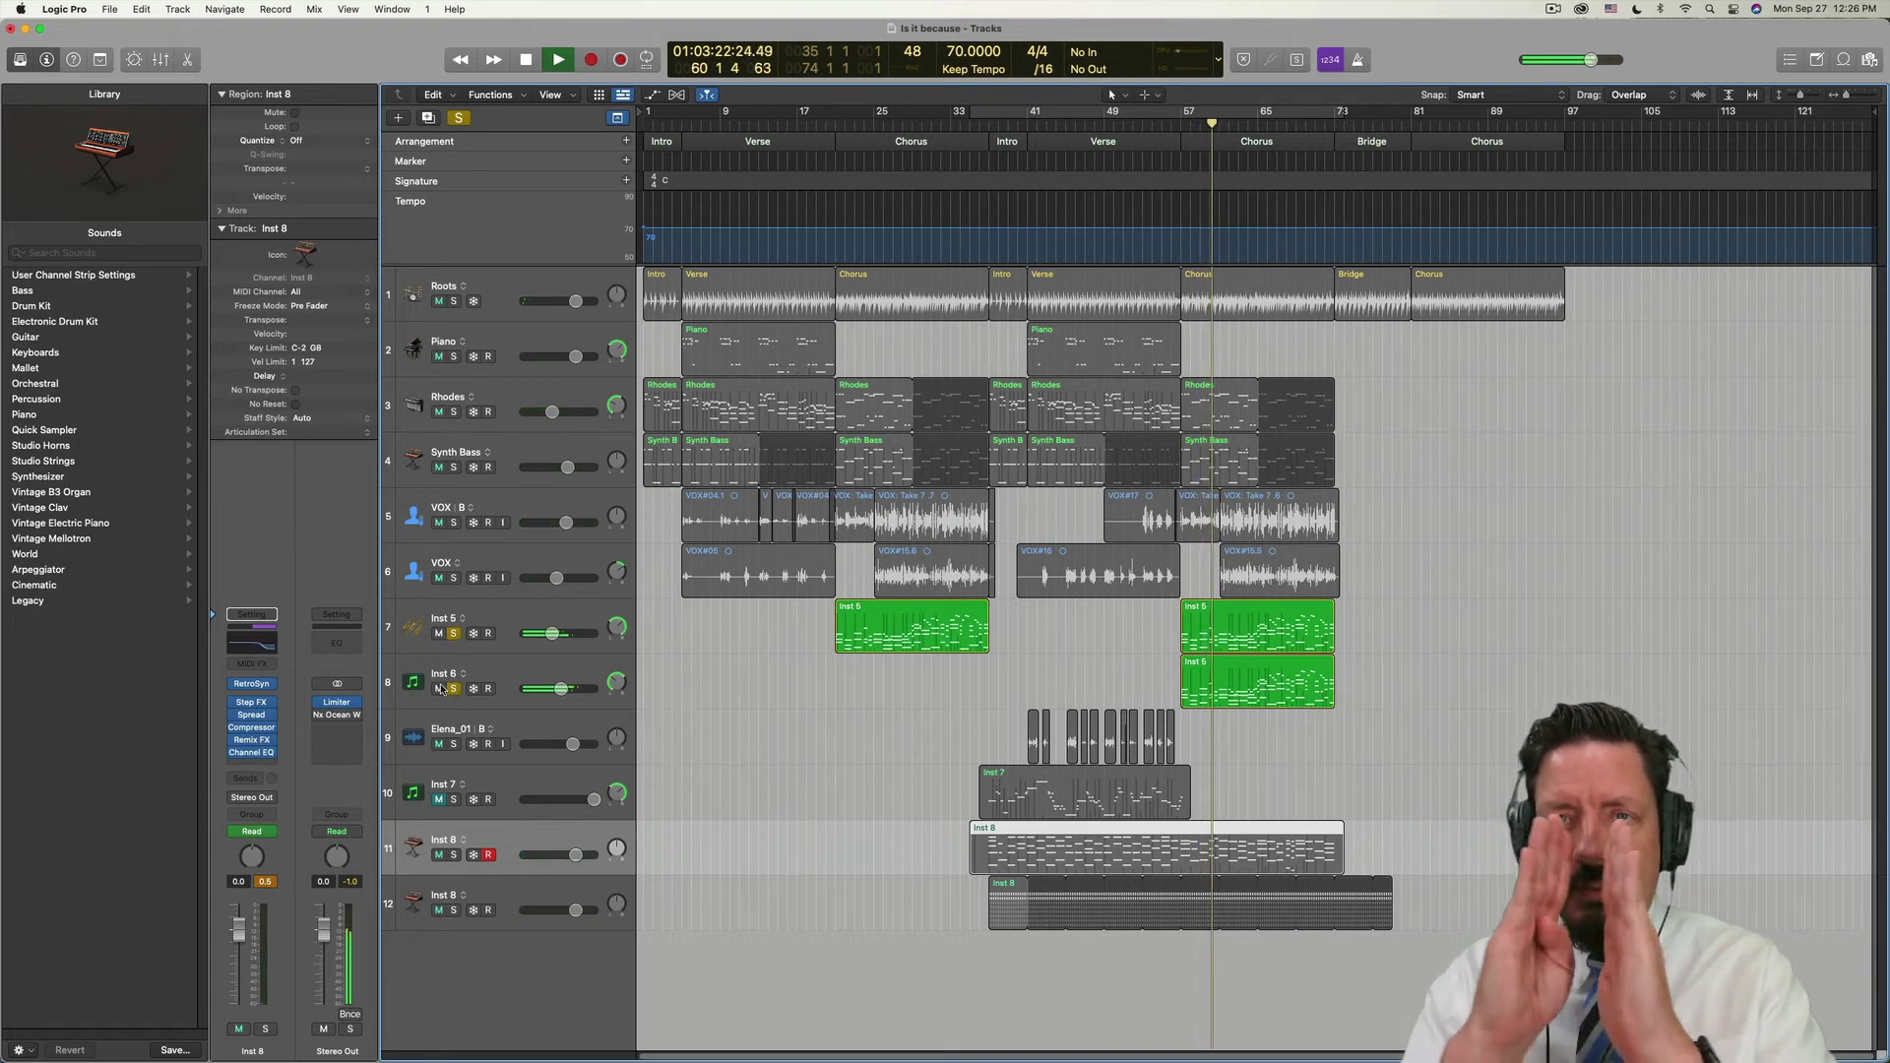
{"action": "left_click", "coordinate": [454, 688]}
{"action": "left_click", "coordinate": [454, 633]}
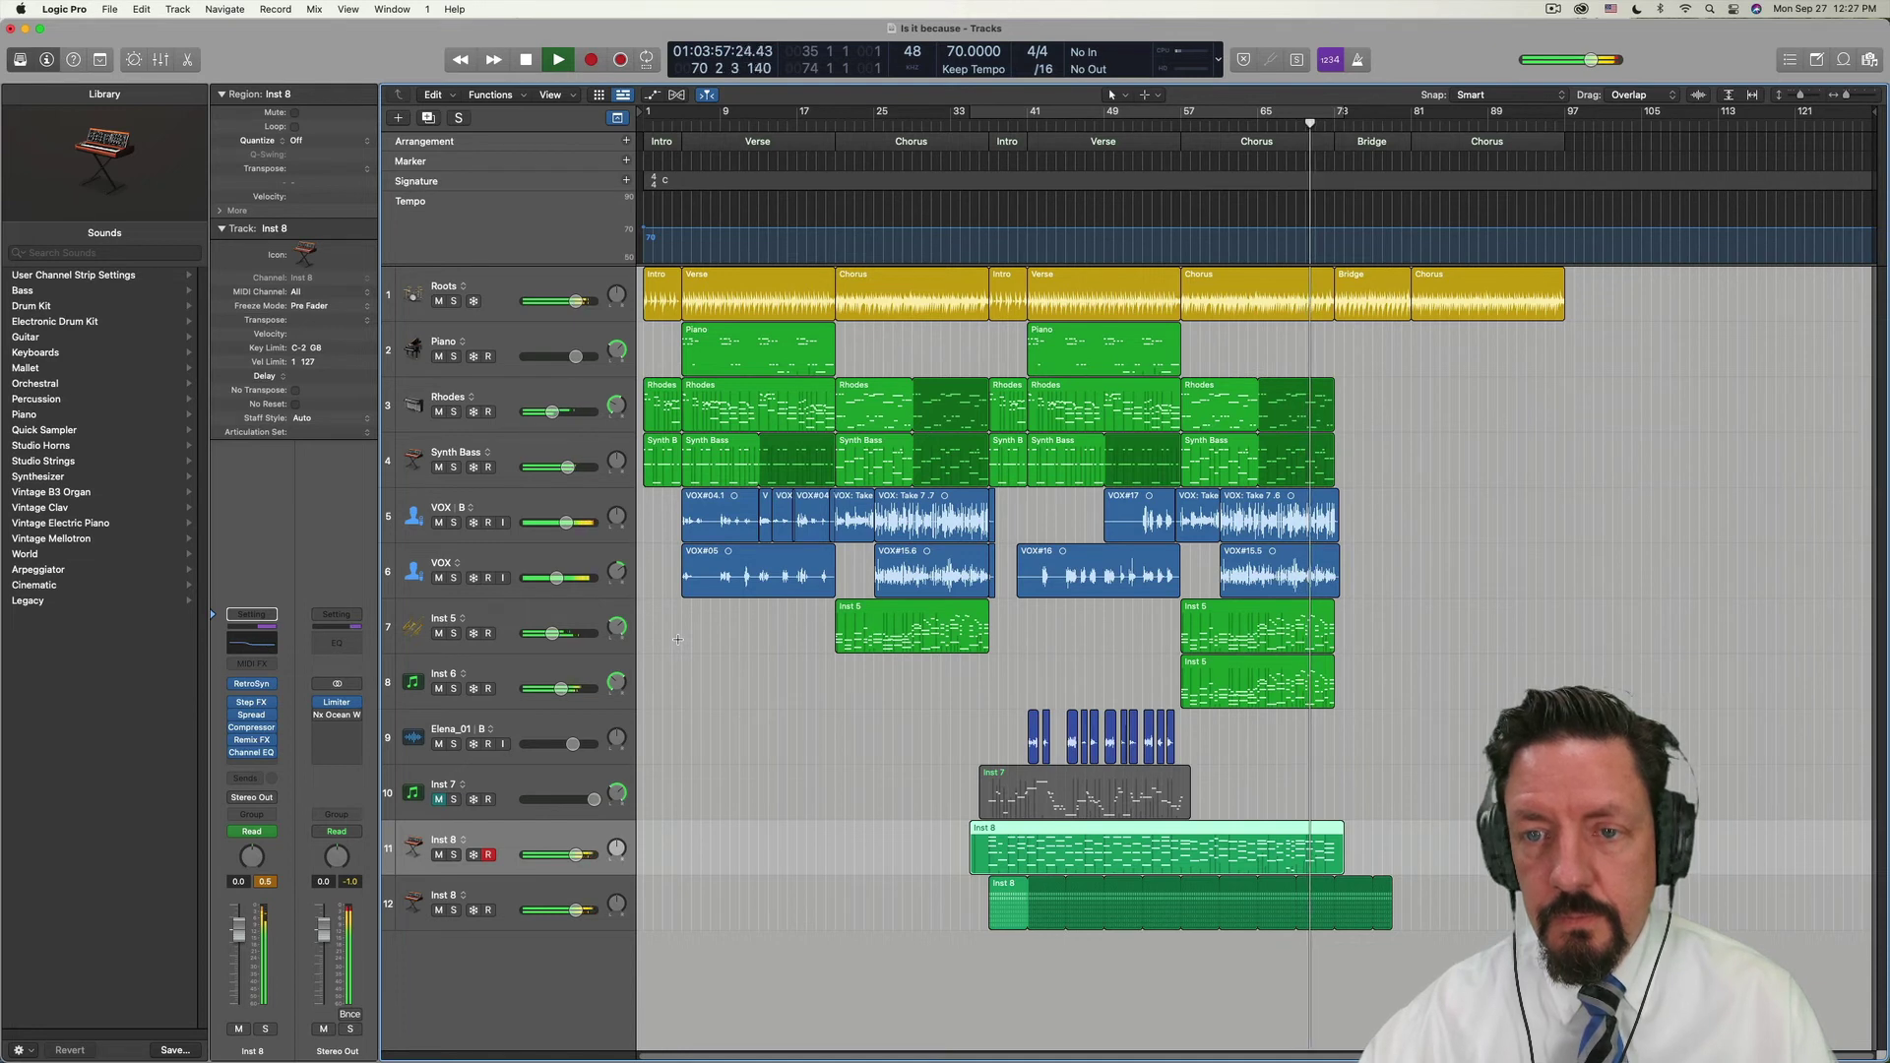
{"action": "key", "text": "space"}
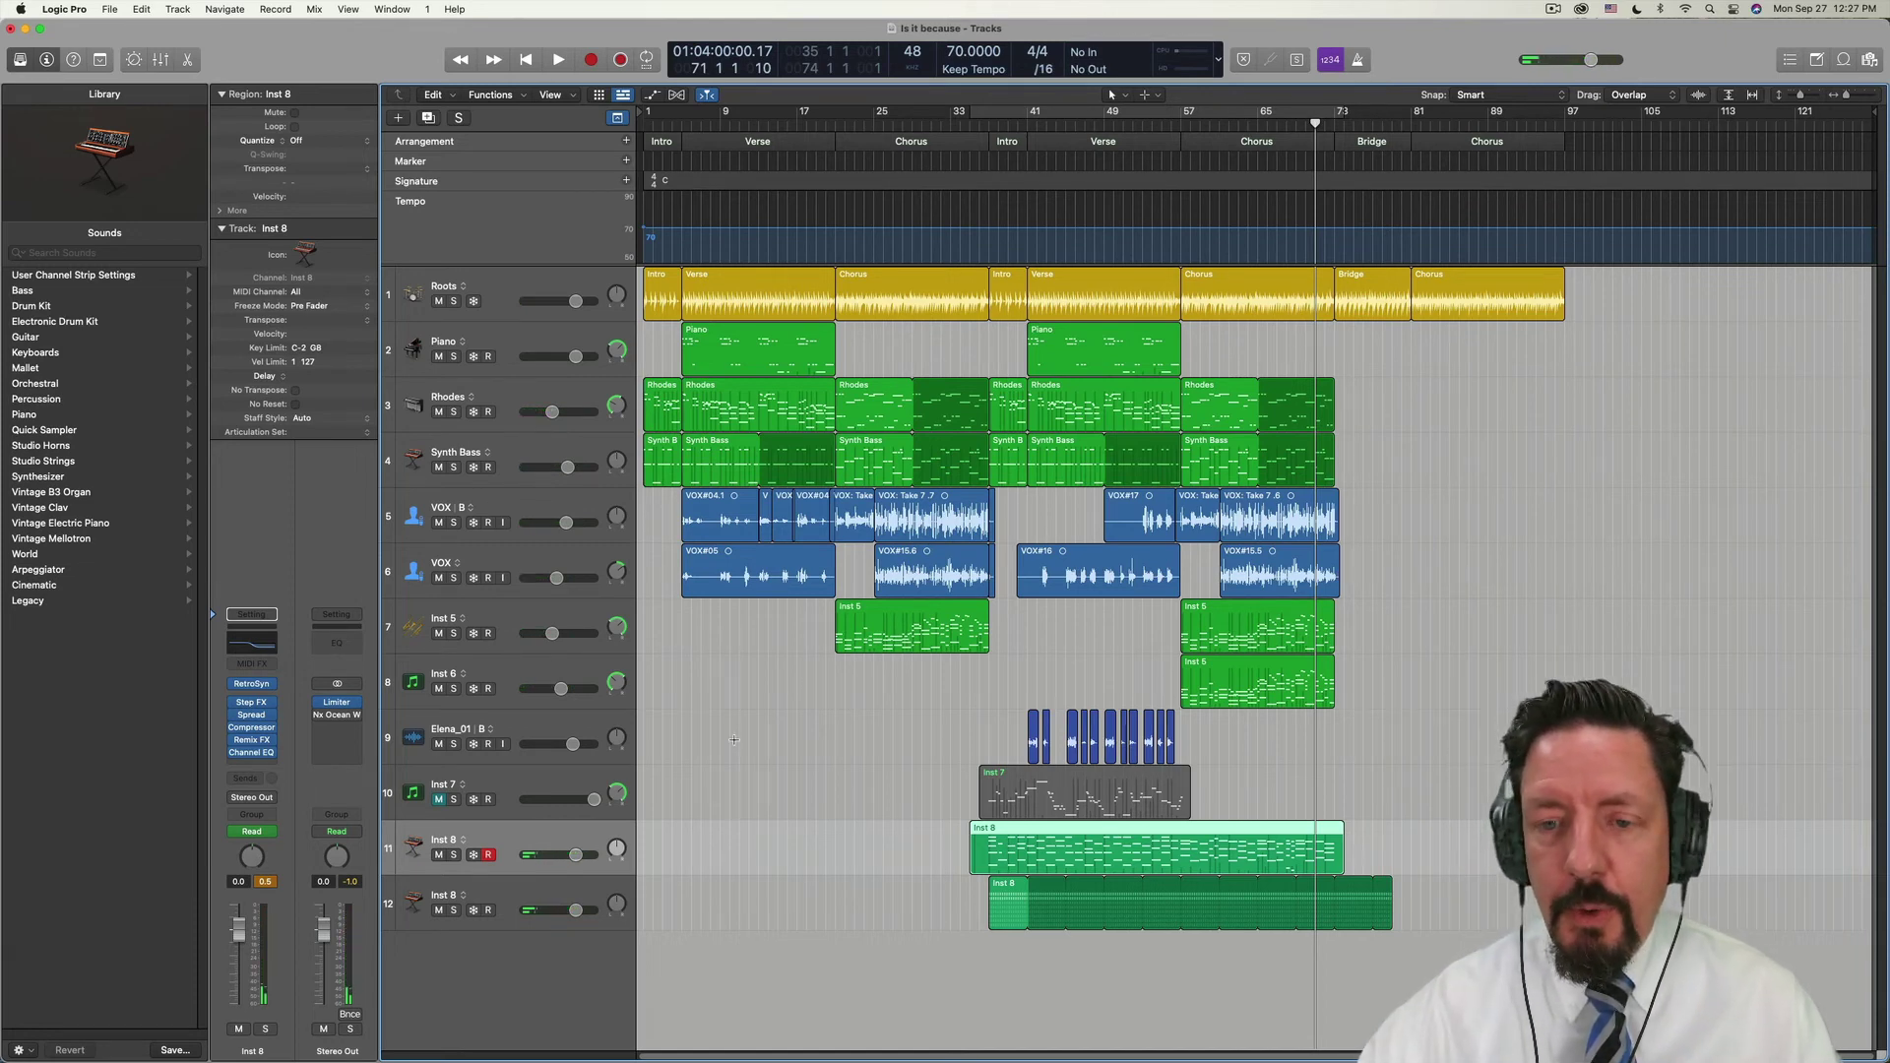
Open the Mixer with X to show every channel strip, Roots through Master
{"action": "key", "text": "x"}
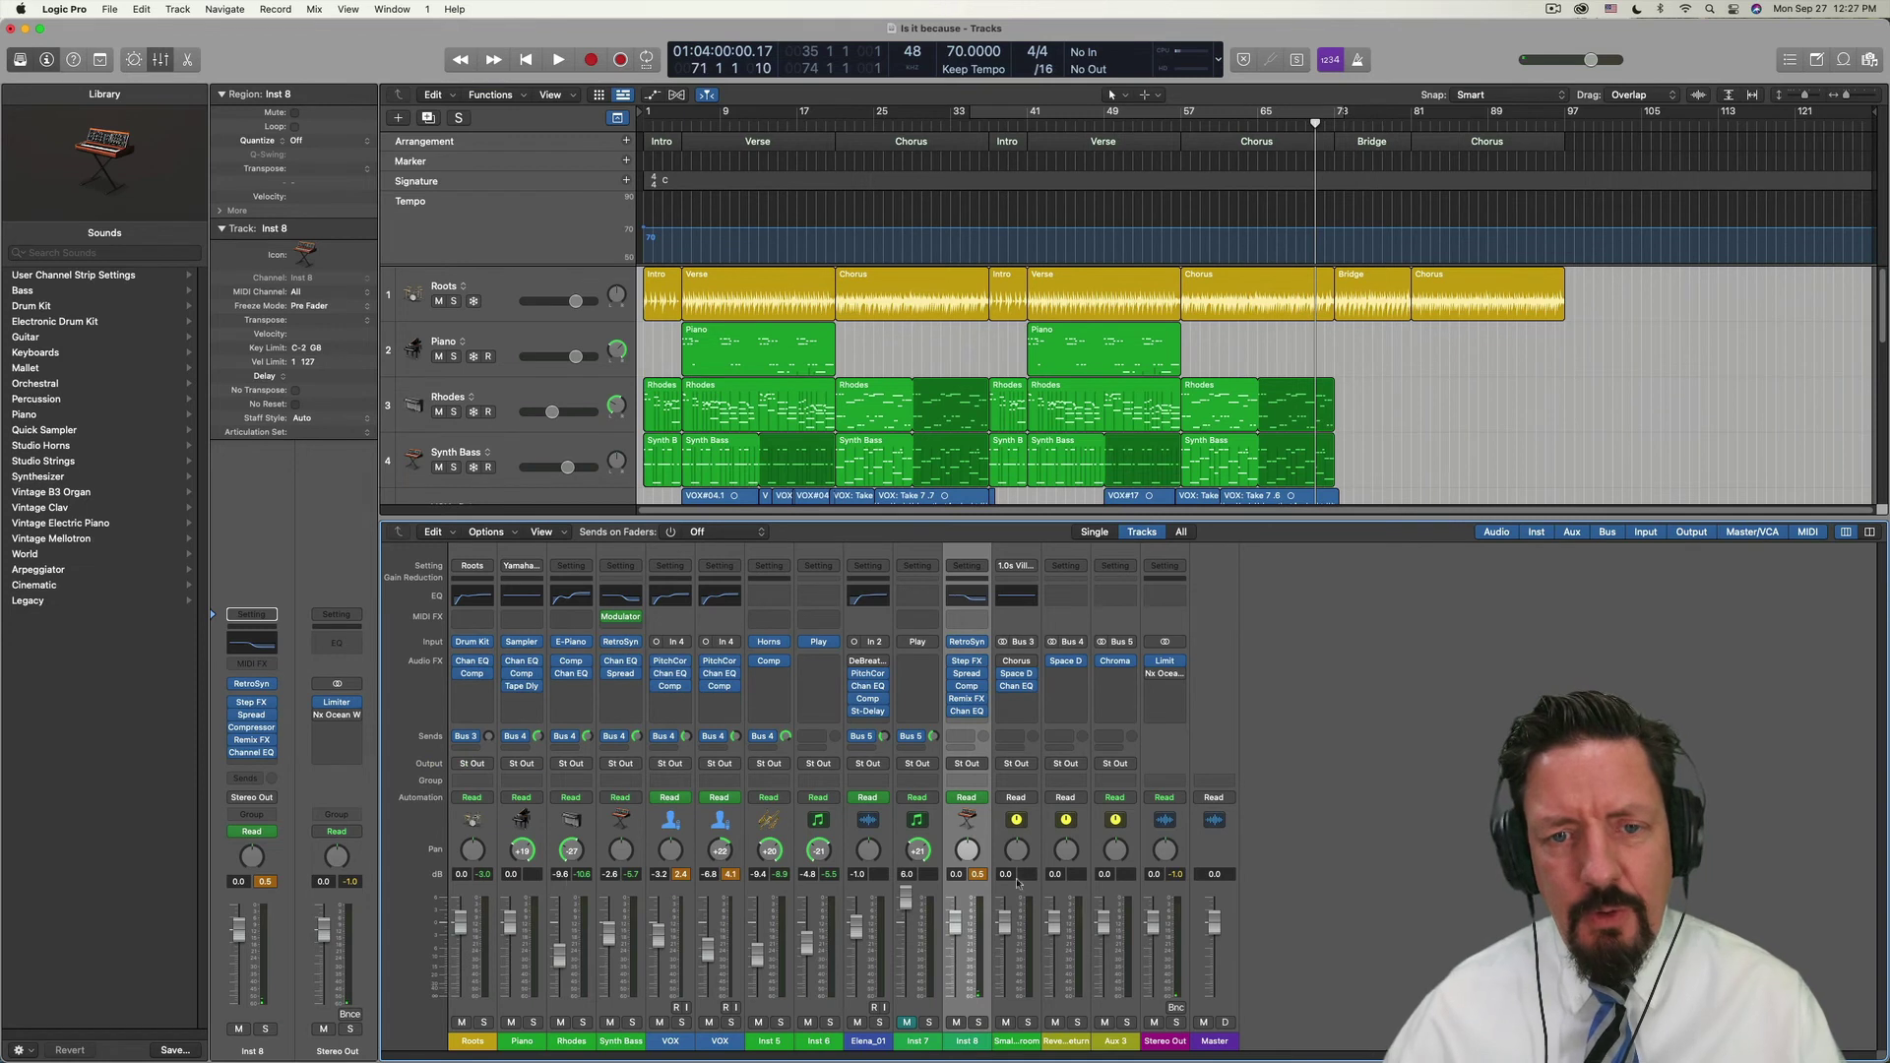